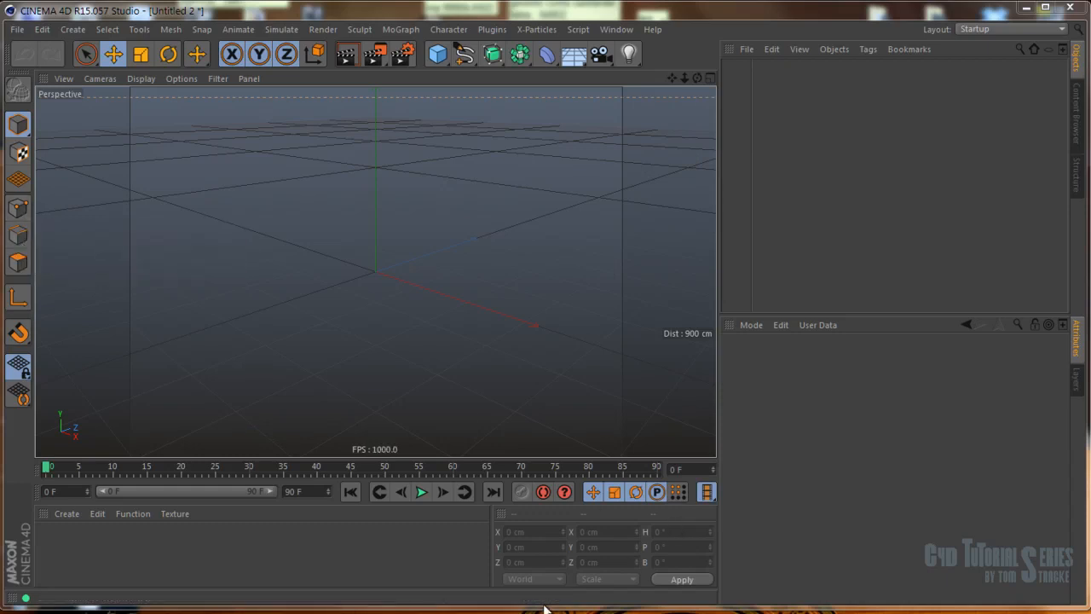
# Add a Plane primitive to the empty scene.
pyautogui.moveTo(543, 602); pyautogui.dragTo(540, 608)
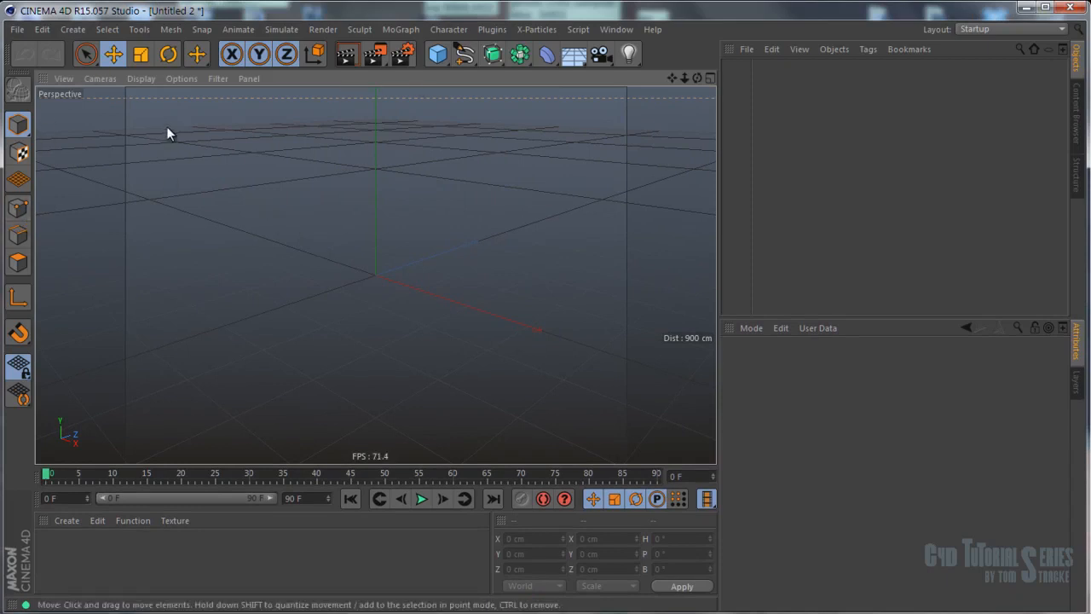
pyautogui.click(437, 54)
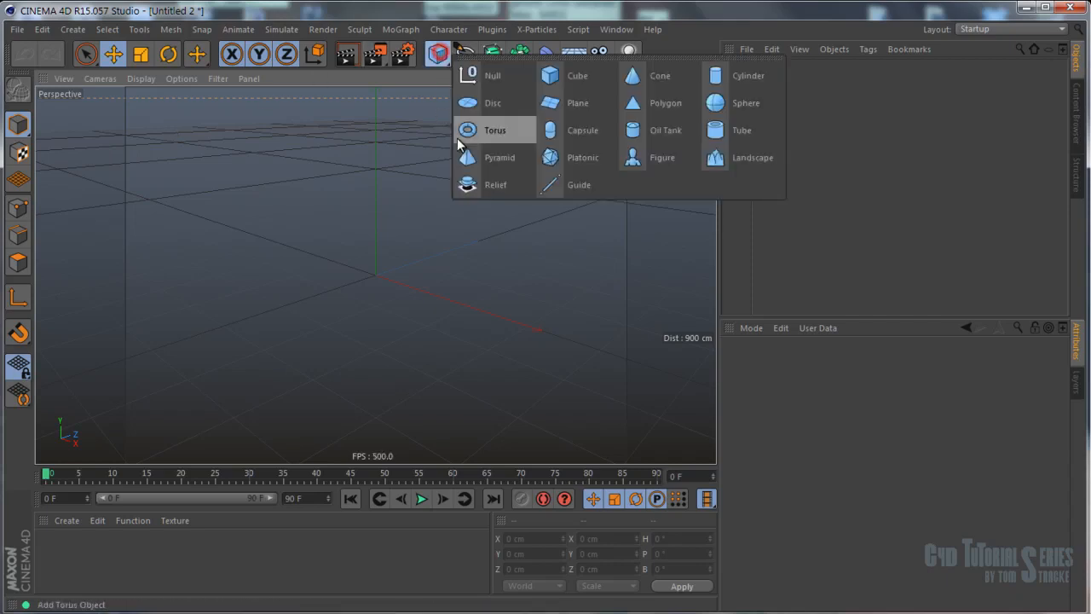
pyautogui.click(561, 108)
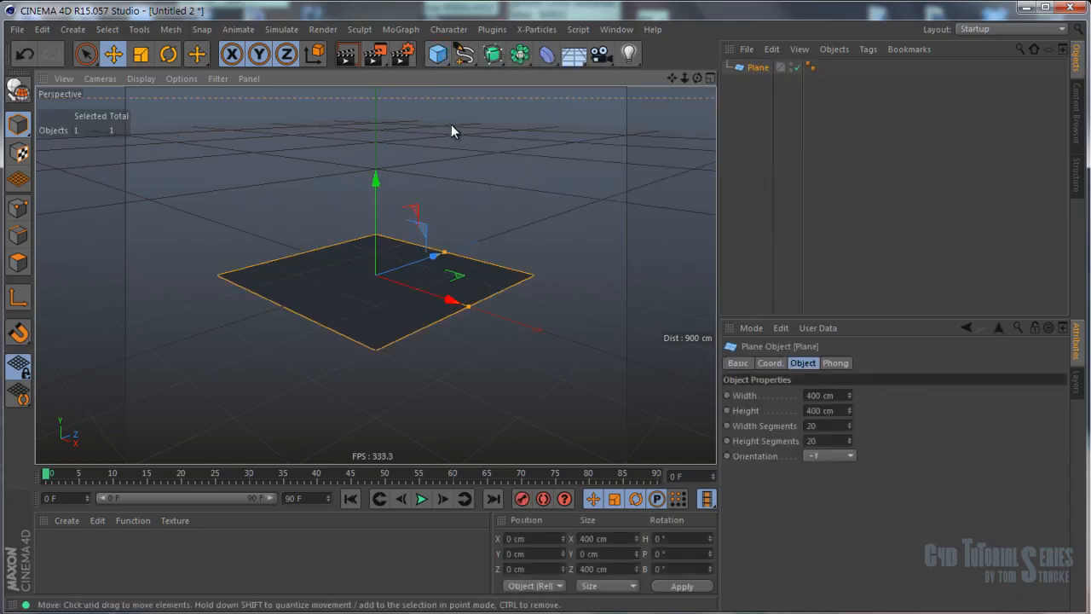
pyautogui.keyDown('alt'); pyautogui.moveTo(316, 267); pyautogui.dragTo(400, 266); pyautogui.keyUp('alt')
pyautogui.scroll(4, 367, 278)
pyautogui.keyDown('alt'); pyautogui.moveTo(369, 170); pyautogui.dragTo(394, 181); pyautogui.keyUp('alt')
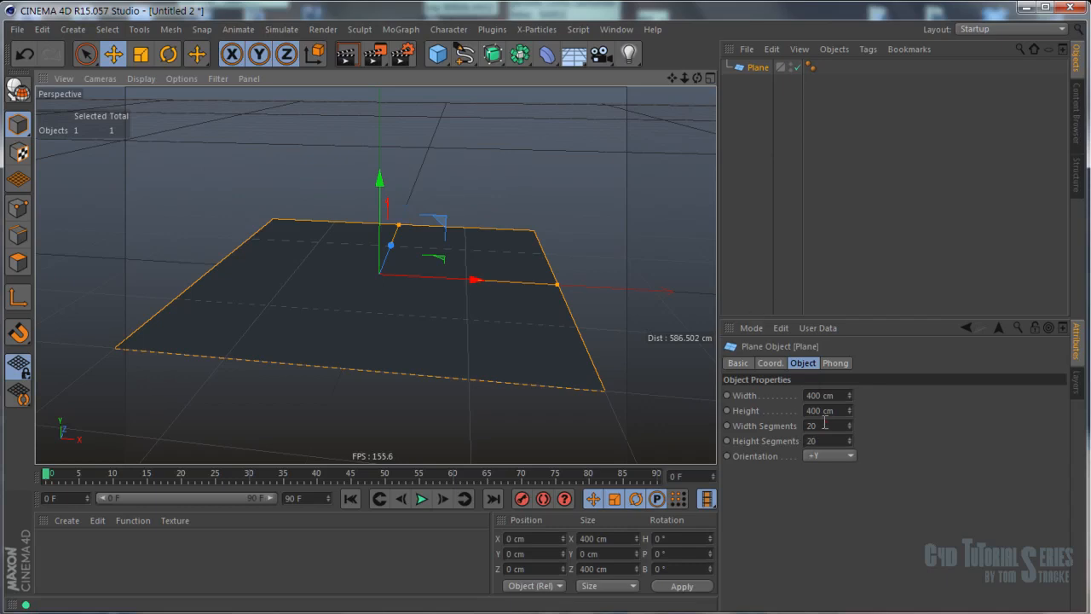
# Display the viewport in Gouraud Shading (Lines) so the plane's subdivision lines are drawn.
pyautogui.moveTo(823, 425); pyautogui.dragTo(786, 429)
pyautogui.keyDown('alt'); pyautogui.moveTo(427, 293); pyautogui.dragTo(432, 291, button='middle'); pyautogui.keyUp('alt')
pyautogui.press('n')
pyautogui.press('b')
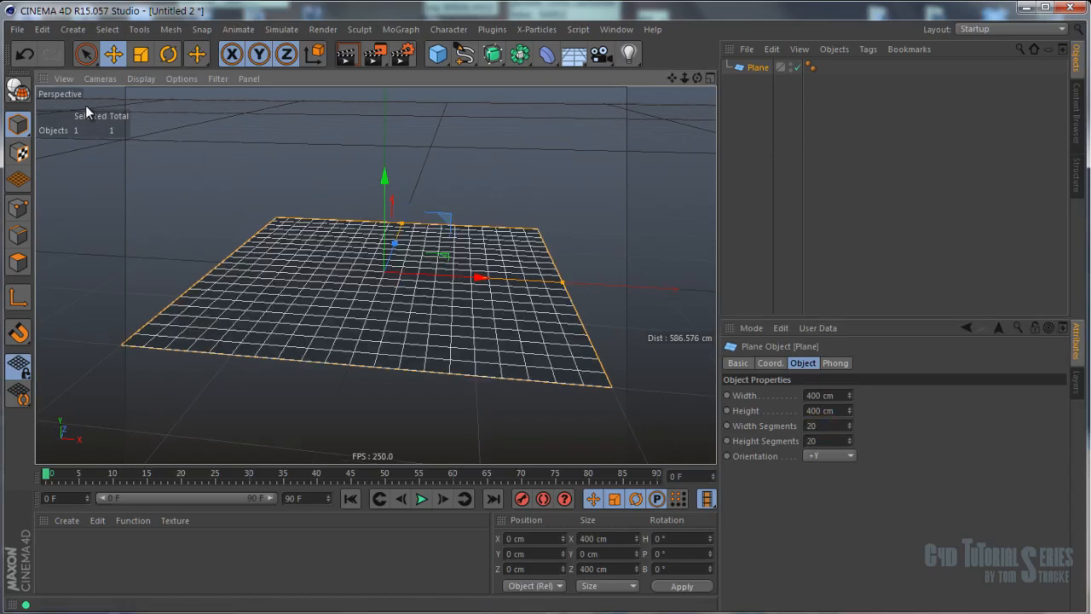
# Set the plane's width segments and height segments to 1 each.
pyautogui.click(830, 429)
pyautogui.moveTo(798, 429); pyautogui.dragTo(785, 431)
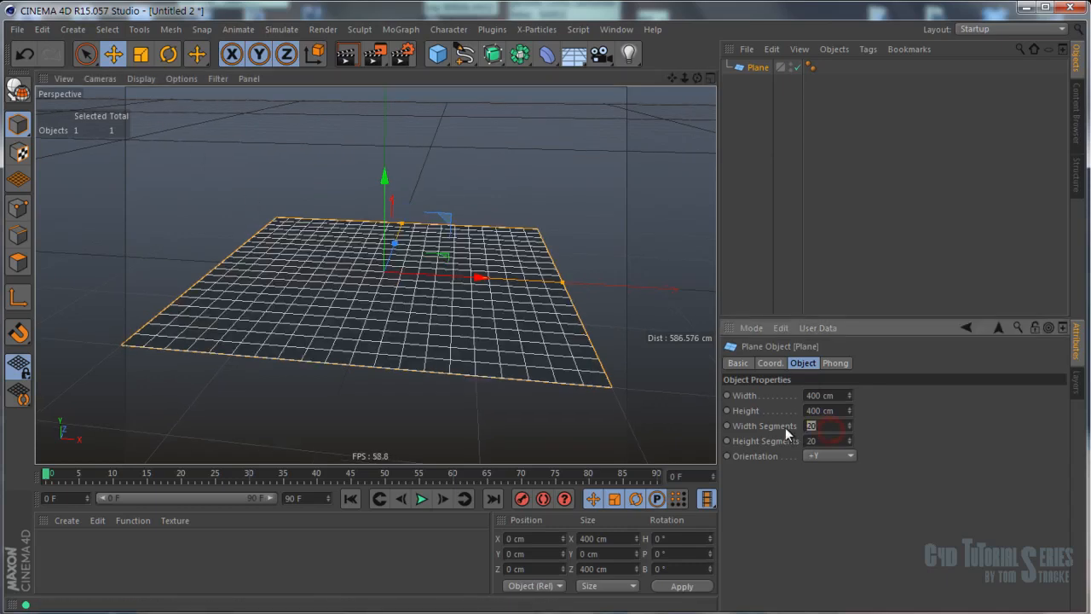
pyautogui.write('1')
pyautogui.press('Tab')
pyautogui.write('1')
pyautogui.press('Return')
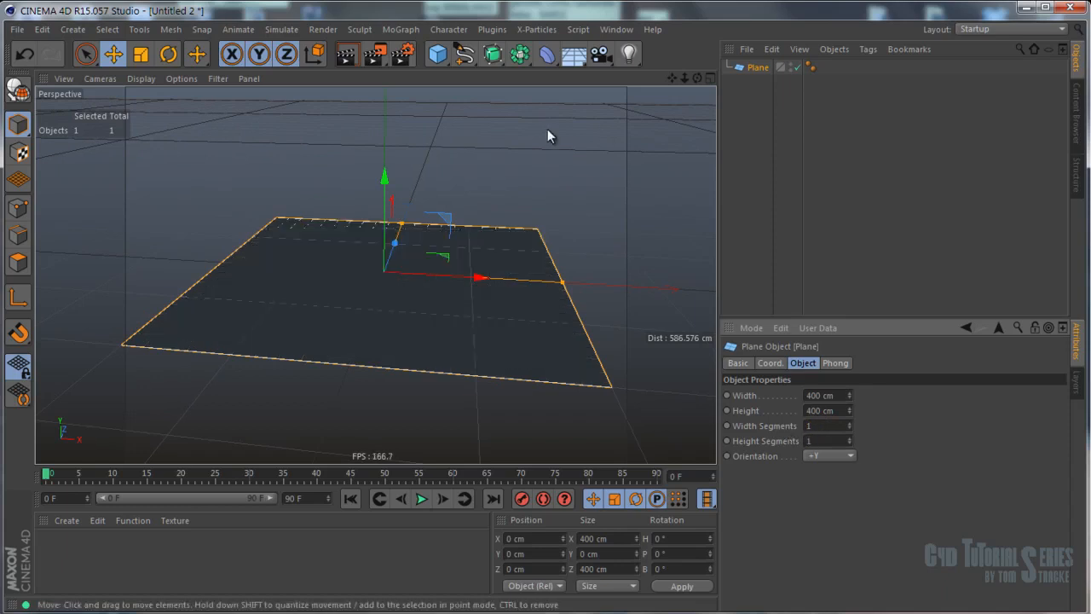
# Raise the plane's width segments to 11.
pyautogui.keyDown('alt'); pyautogui.moveTo(456, 247); pyautogui.dragTo(481, 256); pyautogui.keyUp('alt')
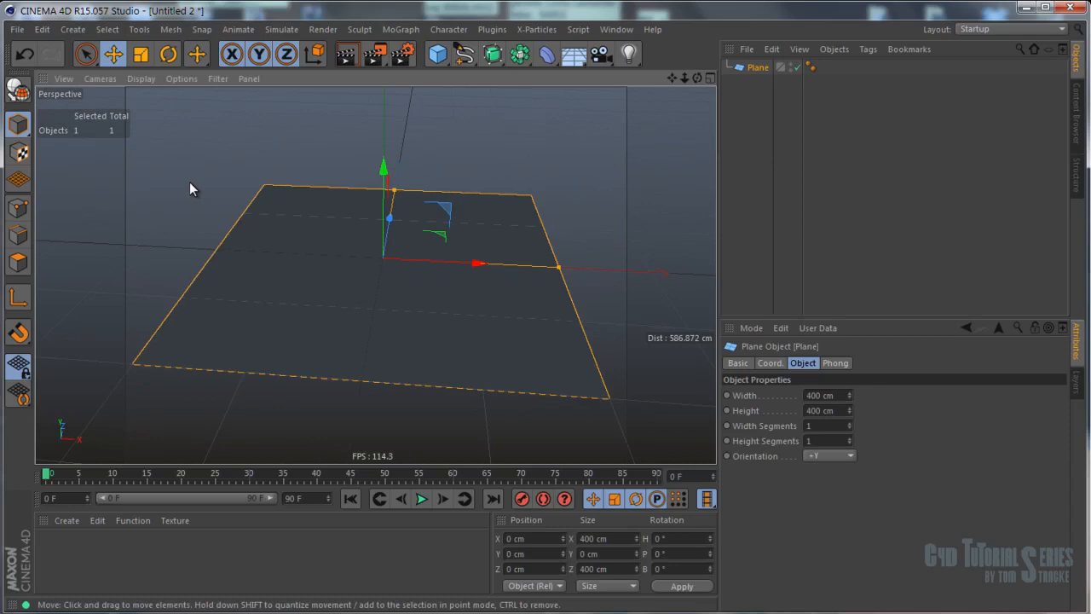
pyautogui.moveTo(850, 426); pyautogui.dragTo(849, 413)
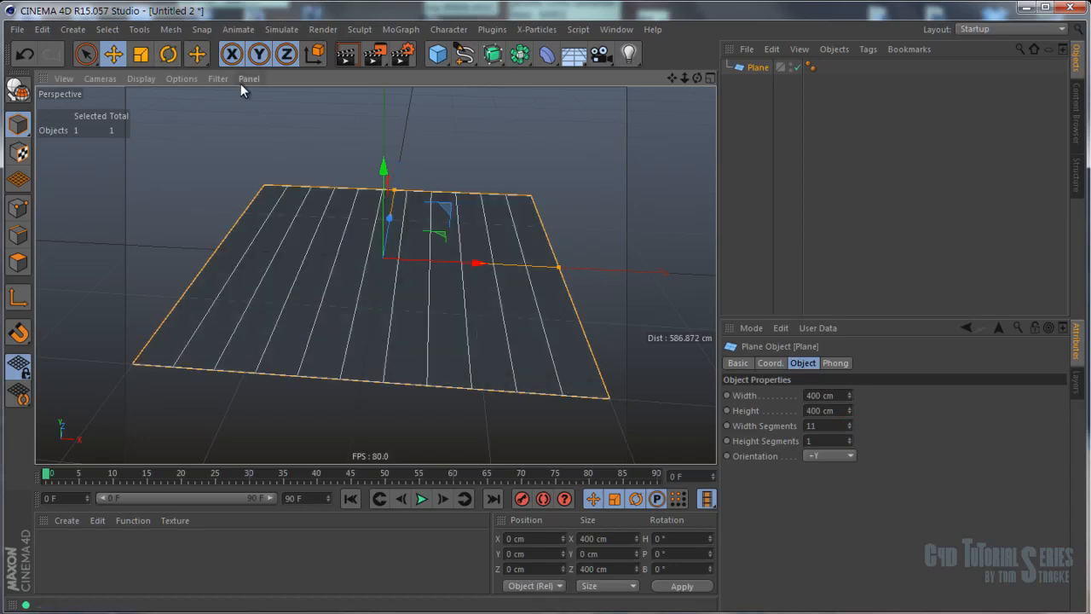
# Try the Quick Shading and Constant Shading (Lines) display modes and return the viewport to Gouraud Shading (Lines).
pyautogui.click(129, 78)
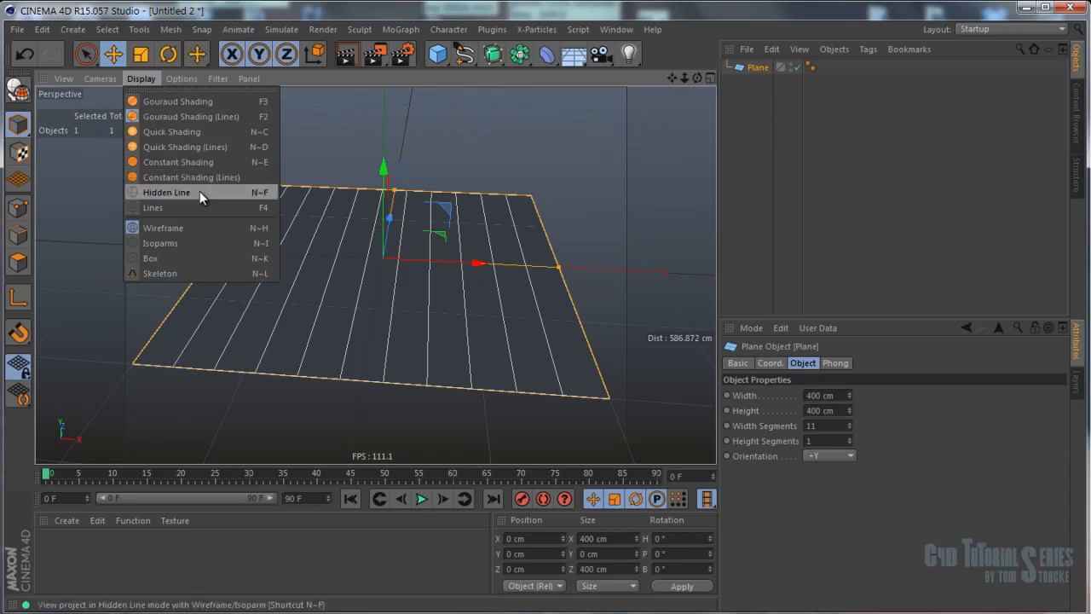
pyautogui.click(166, 132)
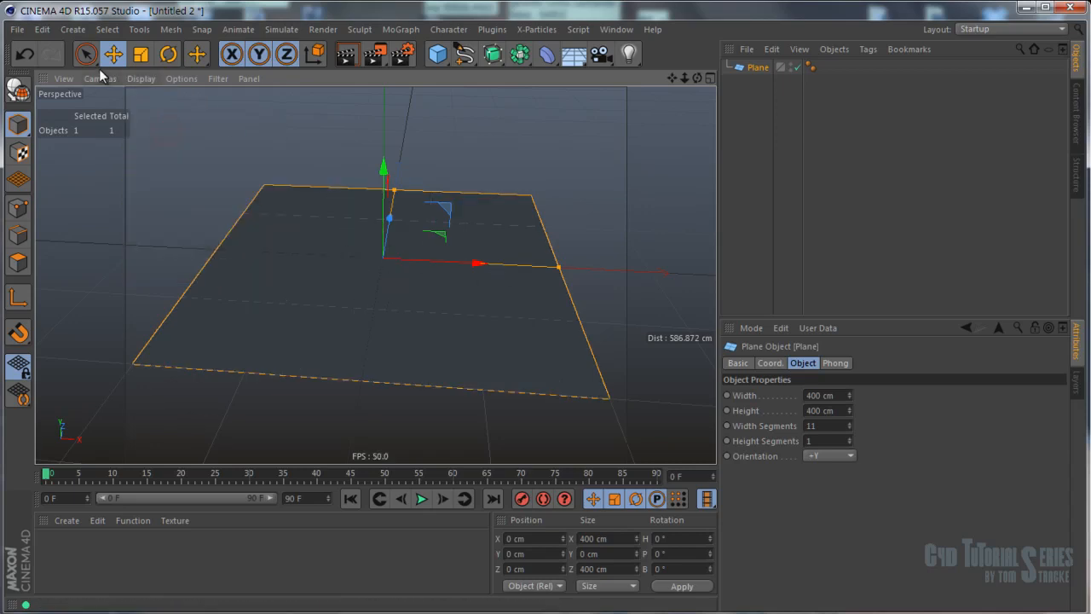
pyautogui.click(140, 79)
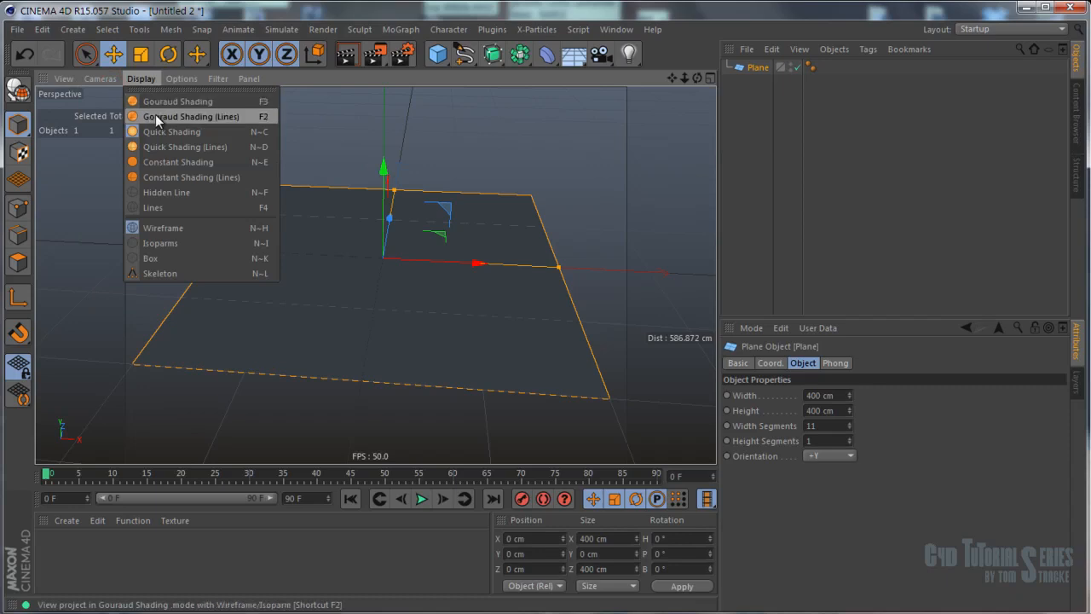
pyautogui.click(158, 118)
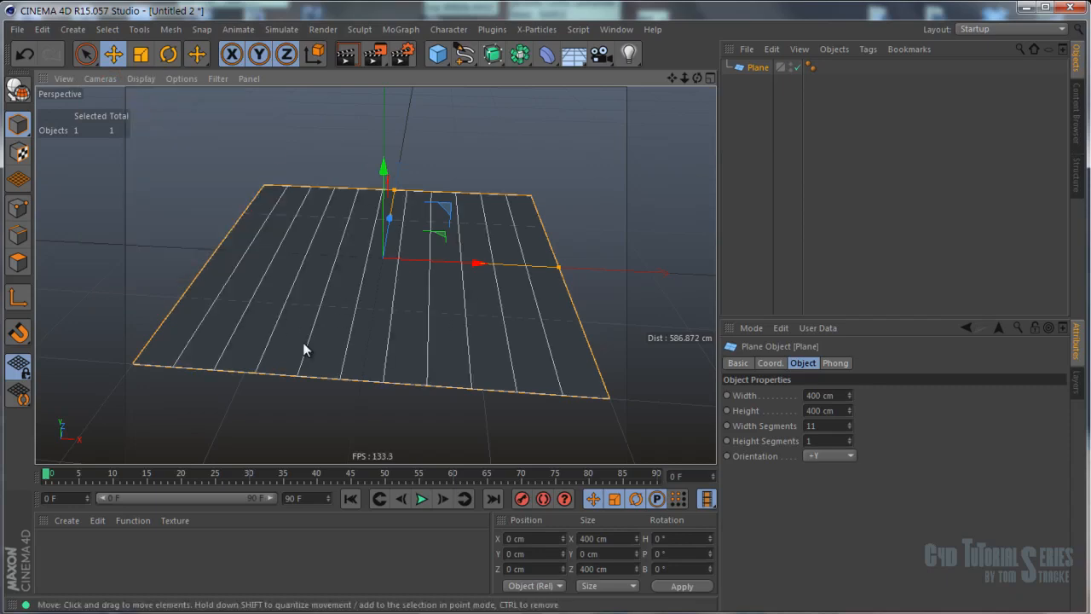
pyautogui.click(141, 78)
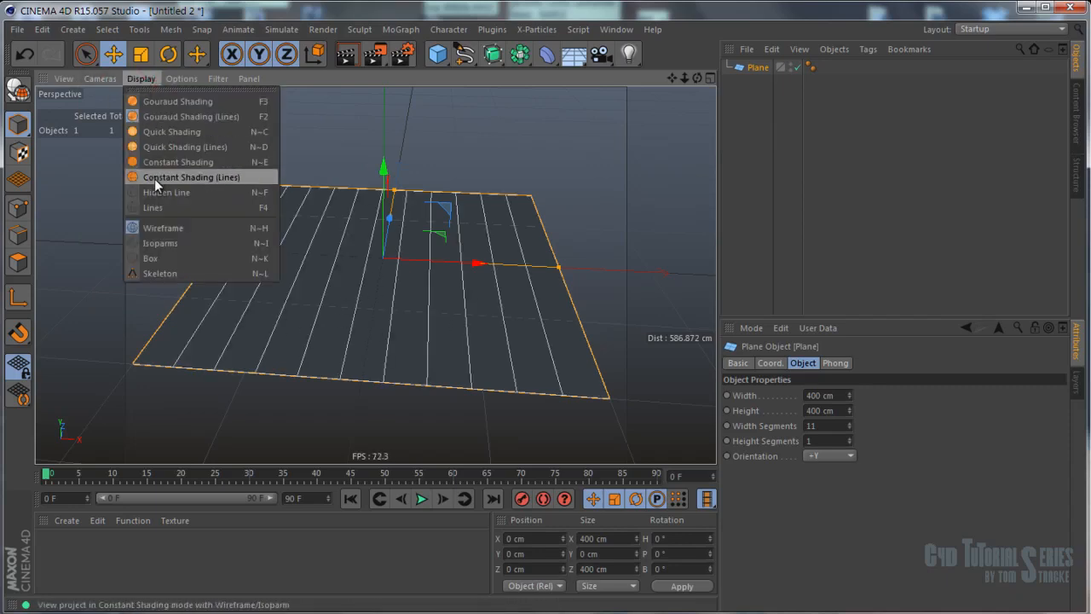
pyautogui.click(154, 176)
pyautogui.moveTo(389, 218)
pyautogui.keyDown('alt'); pyautogui.mouseDown()
pyautogui.moveTo(400, 169)
pyautogui.moveTo(384, 204)
pyautogui.moveTo(425, 226)
pyautogui.moveTo(378, 214)
pyautogui.mouseUp(); pyautogui.keyUp('alt')
pyautogui.click(142, 80)
pyautogui.click(154, 115)
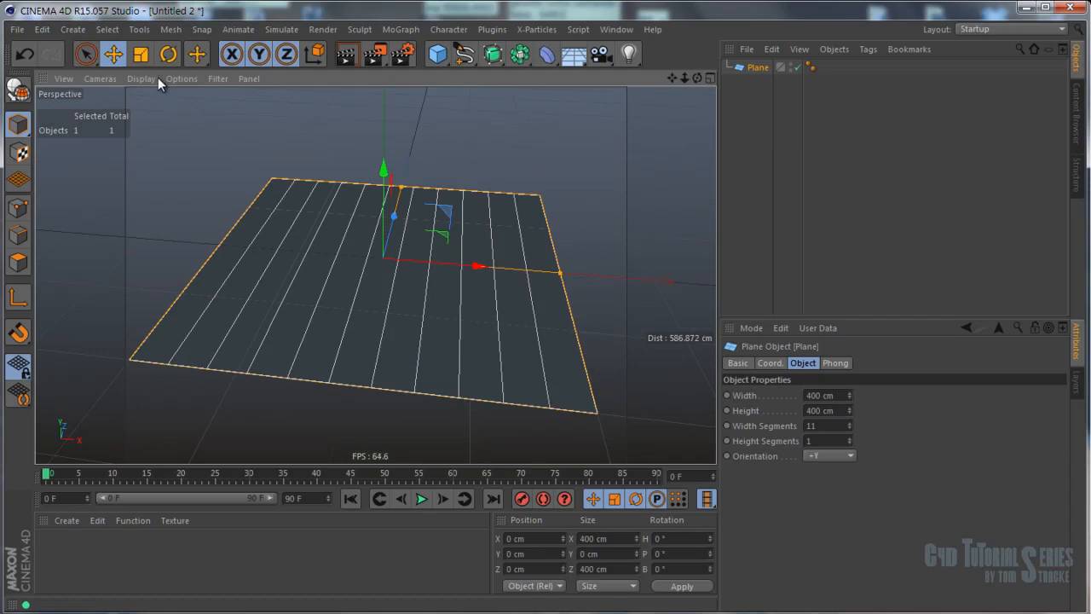
# Examine the plane's points, edges and polygon strips from several angles and distances.
pyautogui.keyDown('alt'); pyautogui.moveTo(507, 203); pyautogui.dragTo(404, 292); pyautogui.keyUp('alt')
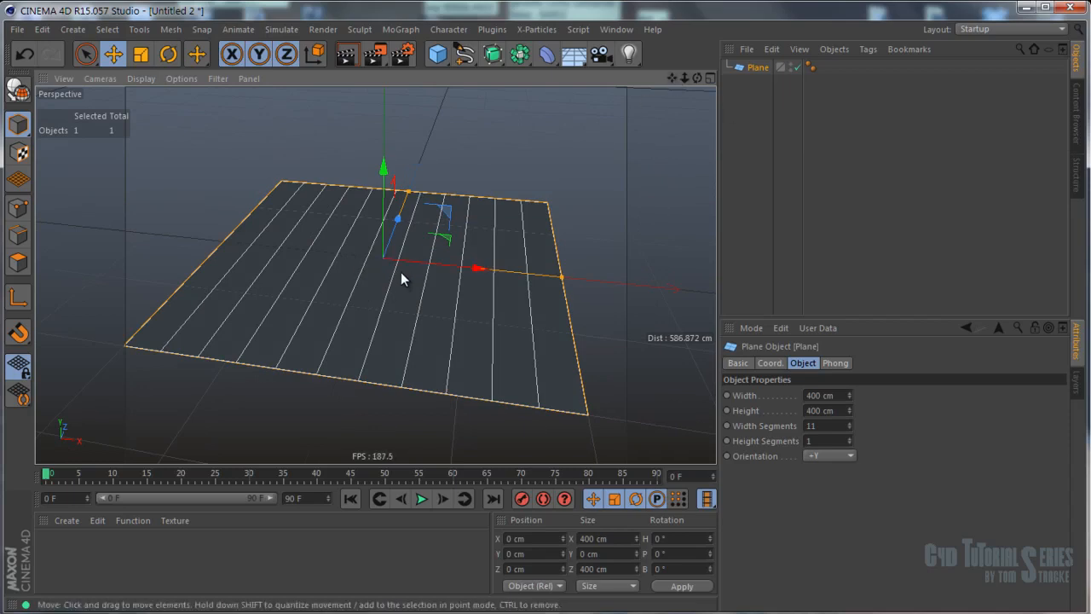
pyautogui.keyDown('alt'); pyautogui.moveTo(398, 287); pyautogui.dragTo(409, 272); pyautogui.keyUp('alt')
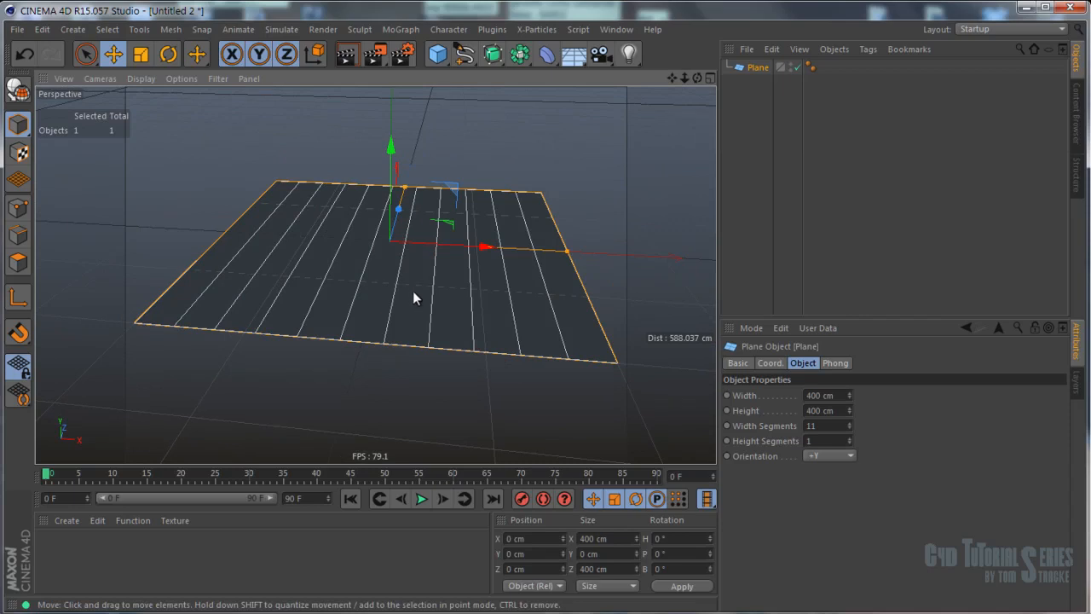
pyautogui.moveTo(400, 276)
pyautogui.keyDown('alt'); pyautogui.mouseDown()
pyautogui.moveTo(379, 286)
pyautogui.moveTo(405, 303)
pyautogui.moveTo(427, 281)
pyautogui.moveTo(367, 285)
pyautogui.moveTo(385, 276)
pyautogui.mouseUp(); pyautogui.keyUp('alt')
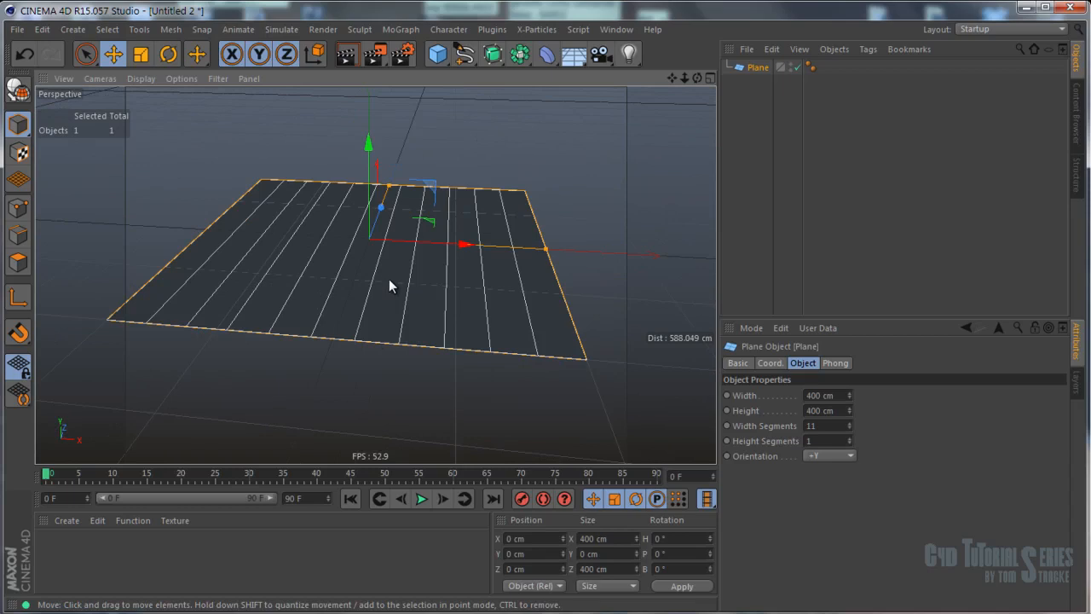
pyautogui.moveTo(389, 279)
pyautogui.keyDown('alt'); pyautogui.mouseDown(button='right')
pyautogui.moveTo(329, 286)
pyautogui.moveTo(378, 287)
pyautogui.moveTo(398, 242)
pyautogui.moveTo(392, 297)
pyautogui.moveTo(358, 302)
pyautogui.moveTo(379, 297)
pyautogui.mouseUp(button='right'); pyautogui.keyUp('alt')
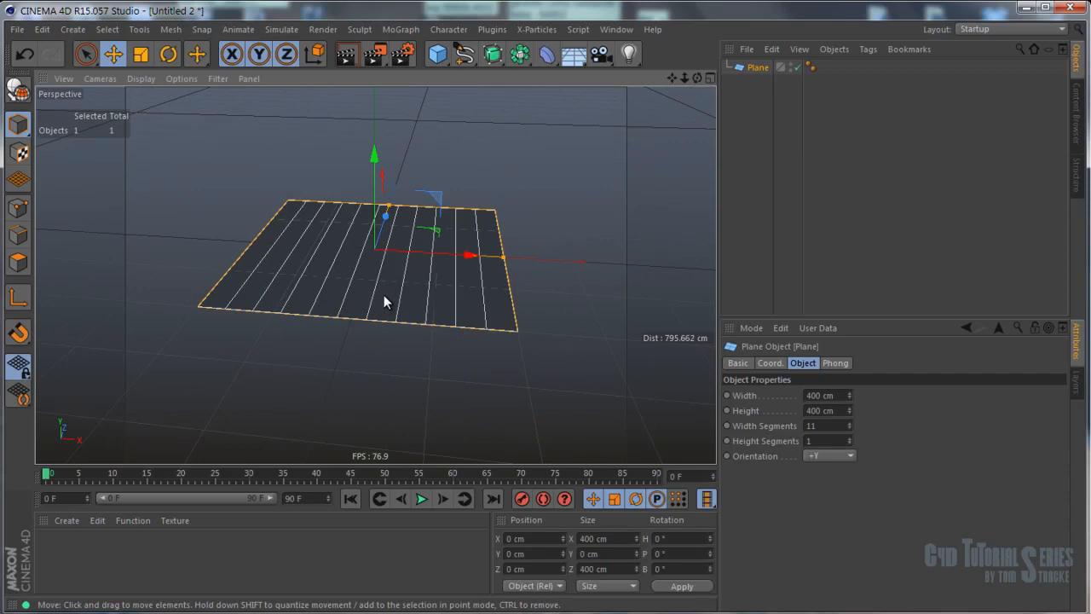
pyautogui.keyDown('alt'); pyautogui.moveTo(383, 295); pyautogui.dragTo(411, 283); pyautogui.keyUp('alt')
pyautogui.scroll(5, 324, 261)
pyautogui.click(287, 196)
pyautogui.click(335, 257)
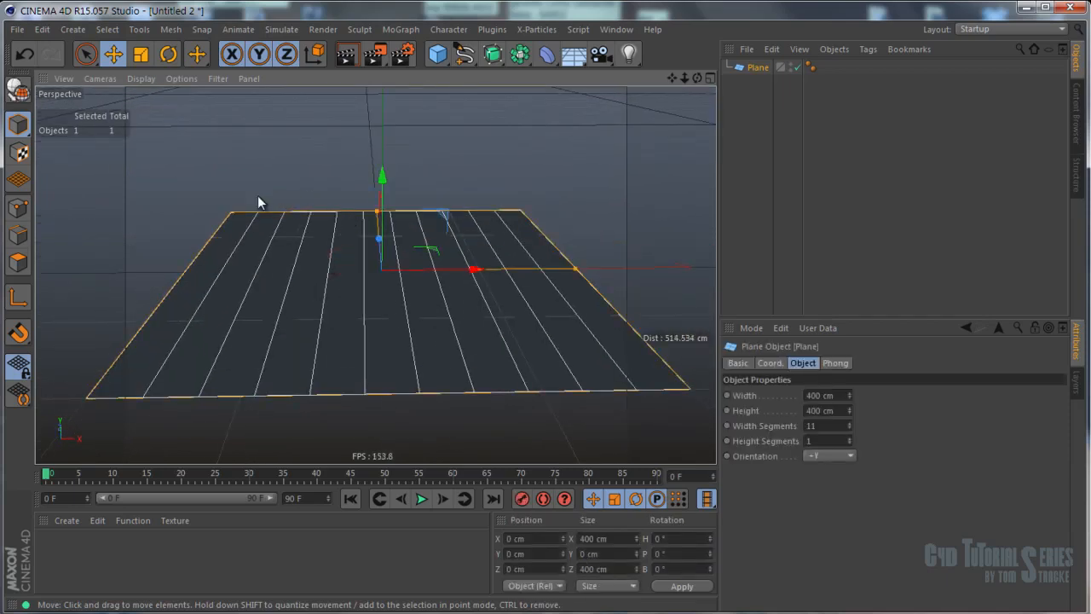
pyautogui.click(297, 244)
pyautogui.click(298, 176)
pyautogui.click(292, 251)
pyautogui.moveTo(282, 309)
pyautogui.keyDown('alt'); pyautogui.mouseDown(button='middle')
pyautogui.moveTo(285, 283)
pyautogui.moveTo(291, 297)
pyautogui.mouseUp(button='middle'); pyautogui.keyUp('alt')
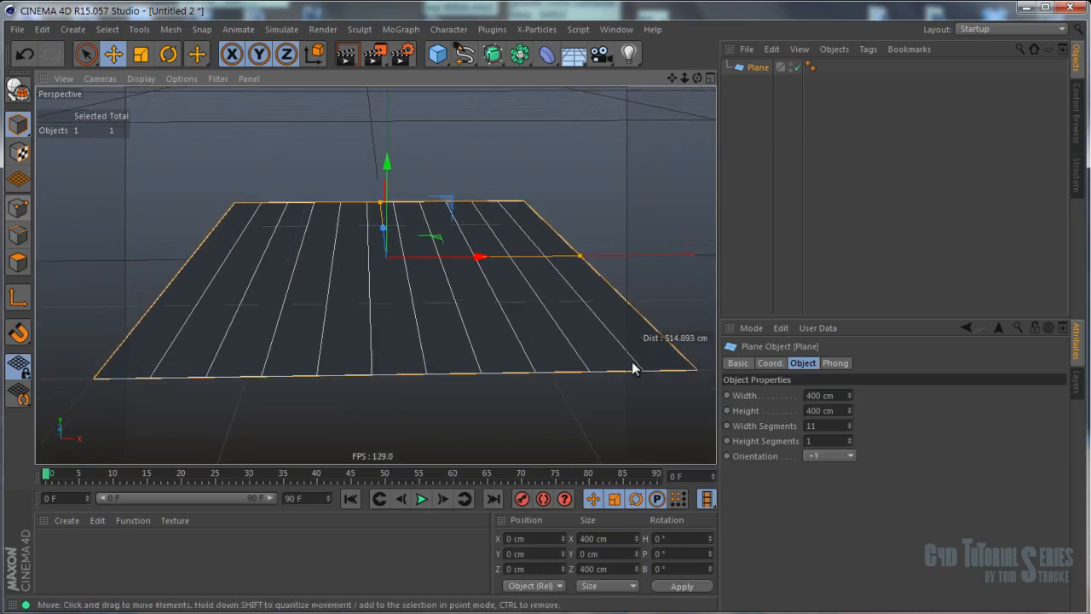
# Set the plane's width segments and height segments to 2 each.
pyautogui.moveTo(850, 424); pyautogui.dragTo(798, 439)
pyautogui.keyDown('alt'); pyautogui.moveTo(386, 267); pyautogui.dragTo(386, 283); pyautogui.keyUp('alt')
pyautogui.click(850, 424)
pyautogui.click(850, 438)
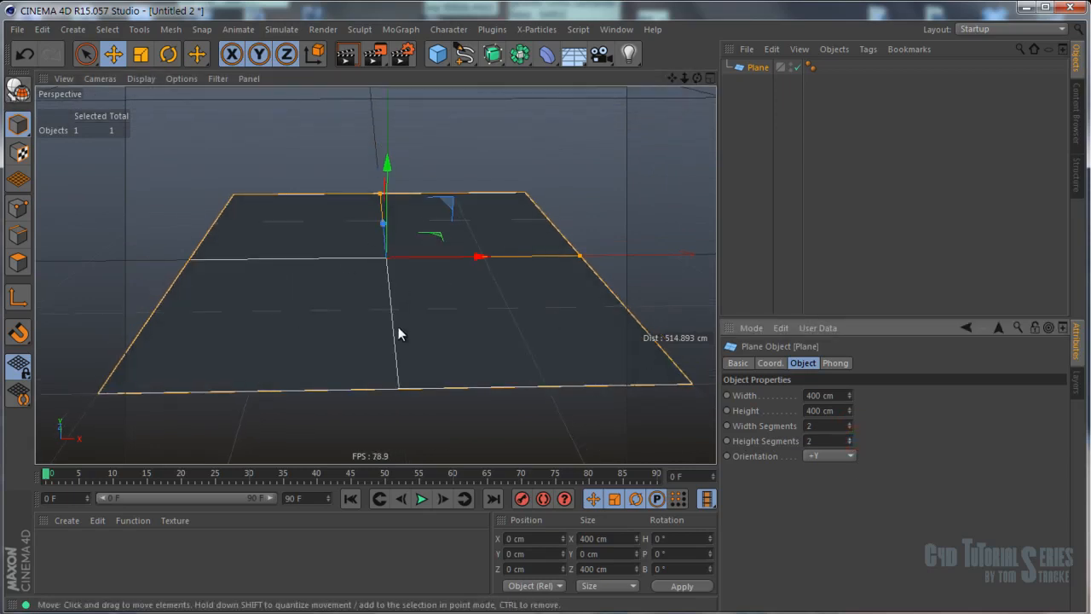
# Convert the parametric plane into an editable polygon object.
pyautogui.click(19, 92)
pyautogui.keyDown('alt'); pyautogui.moveTo(332, 245); pyautogui.dragTo(375, 235); pyautogui.keyUp('alt')
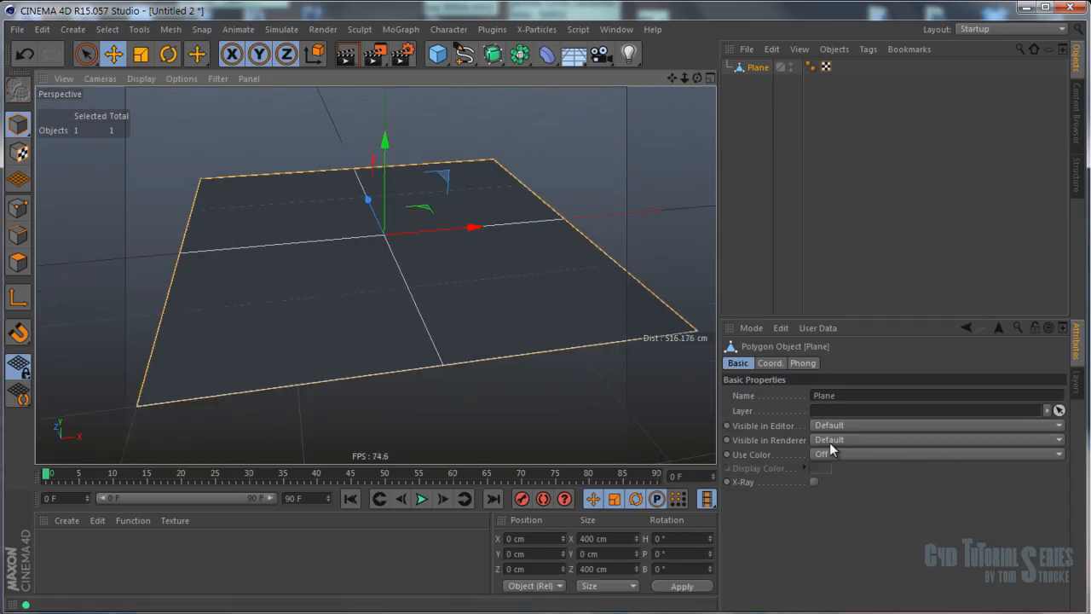
# Cycle through Point, Edge and Polygon modes, and select the plane's near-left polygon in Polygon mode.
pyautogui.click(18, 208)
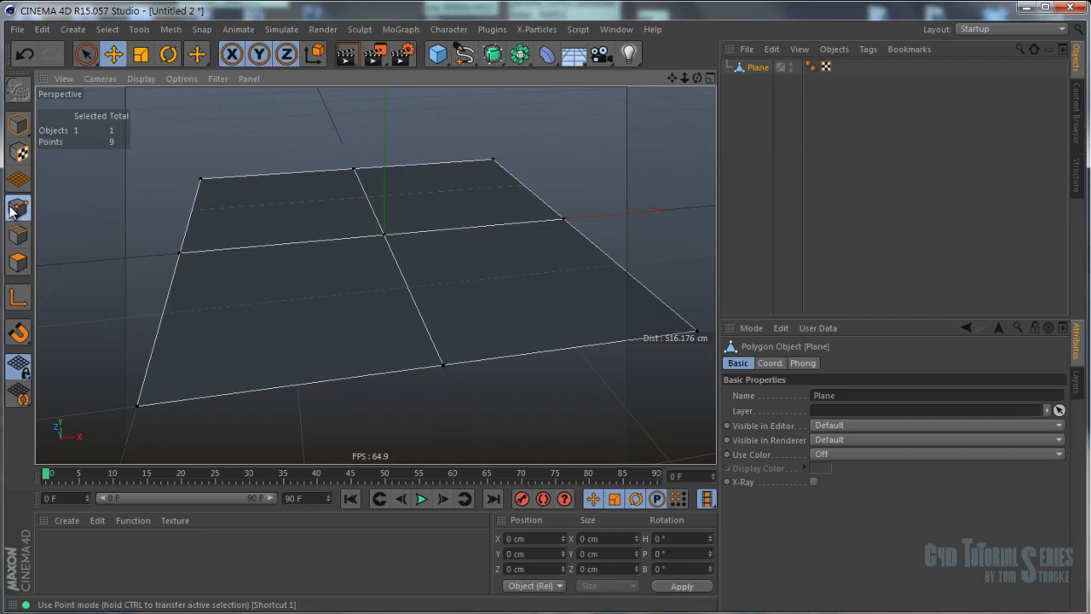
pyautogui.click(19, 235)
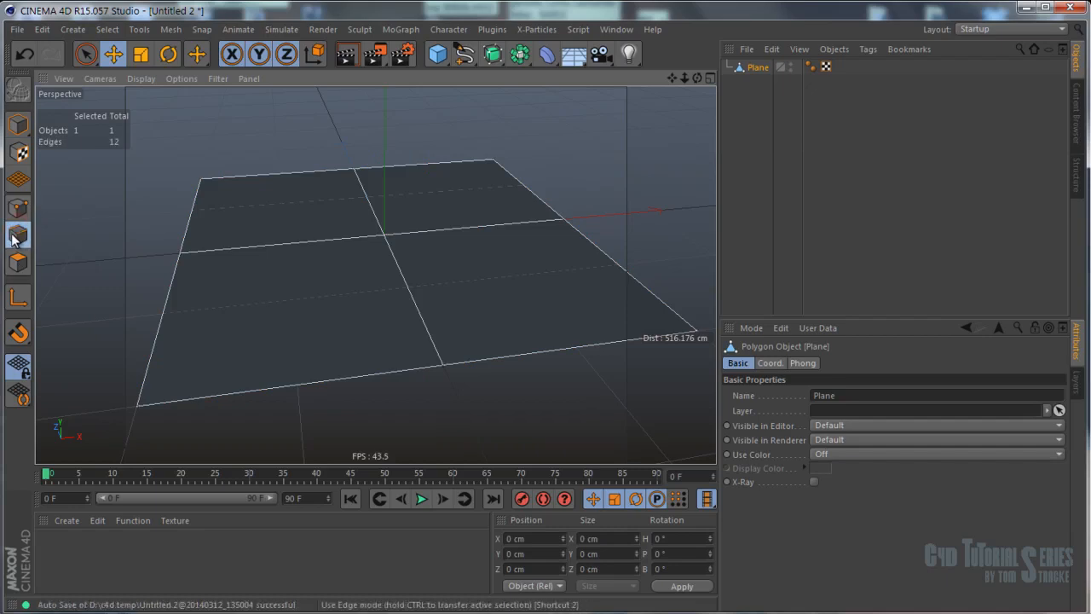
pyautogui.click(19, 262)
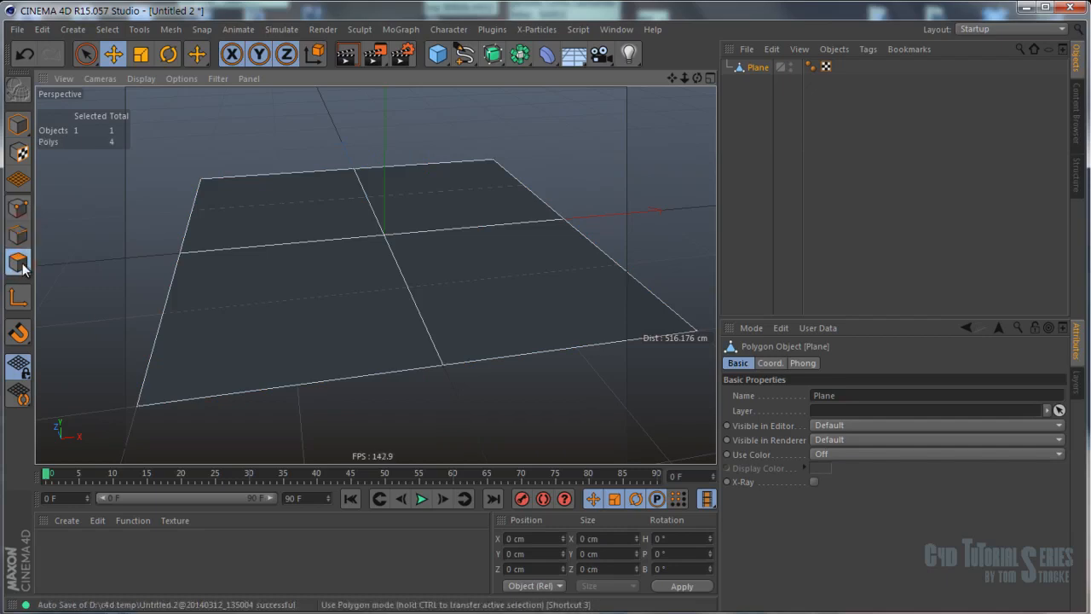
pyautogui.press('2')
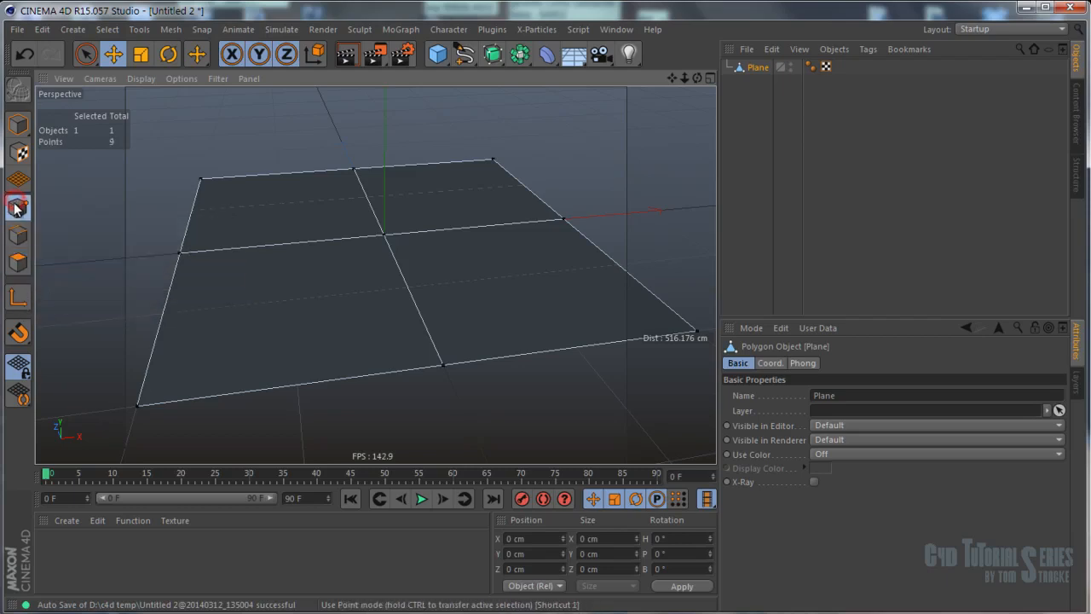
pyautogui.click(22, 265)
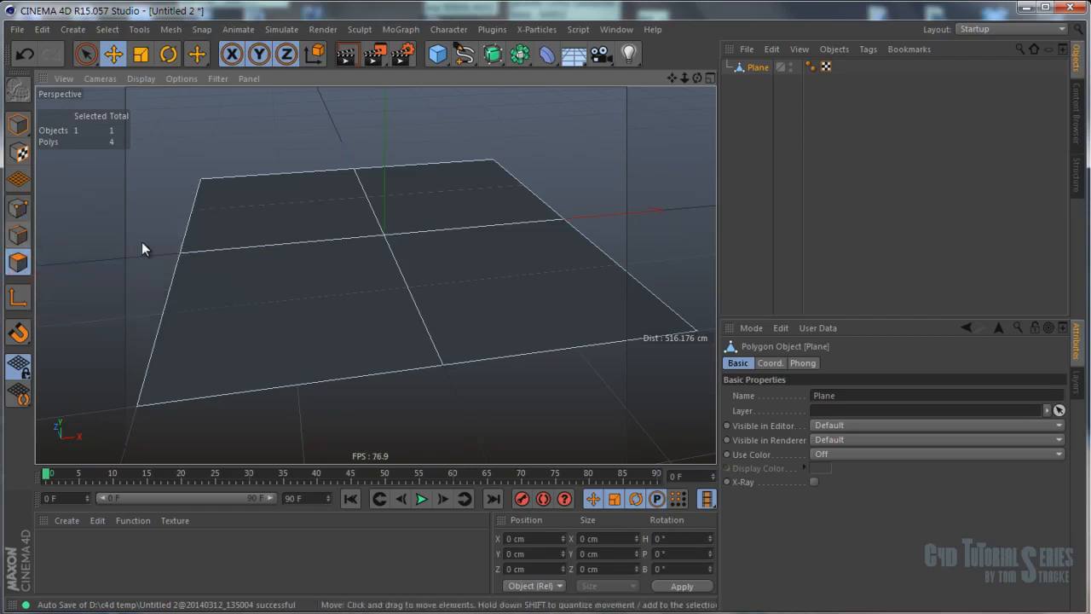
pyautogui.click(186, 263)
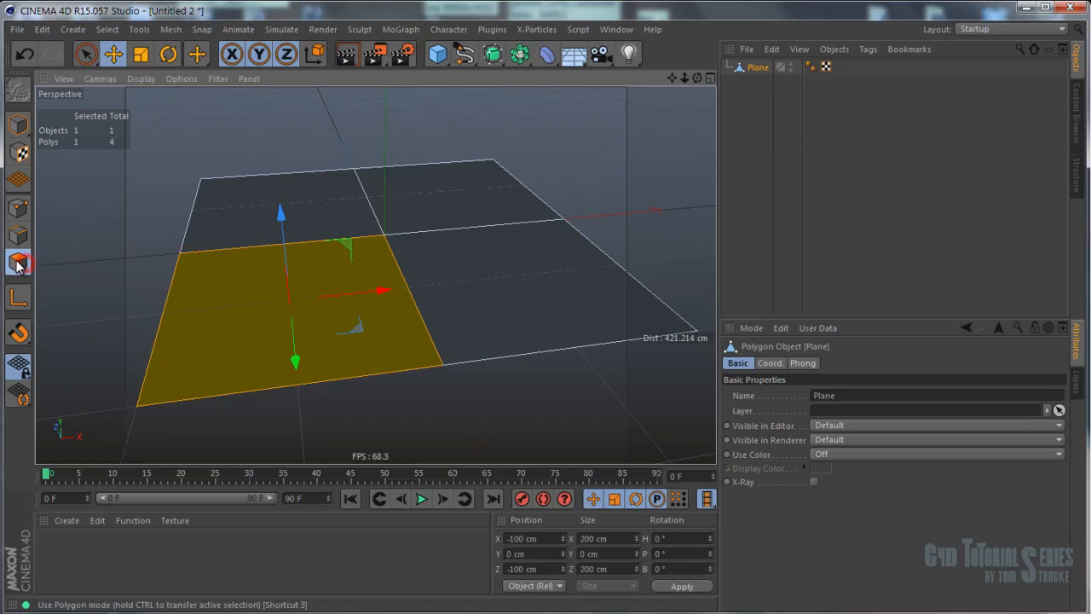
# Switch to Point mode, select the plane's near-right corner point and try moving it.
pyautogui.click(21, 236)
pyautogui.click(18, 208)
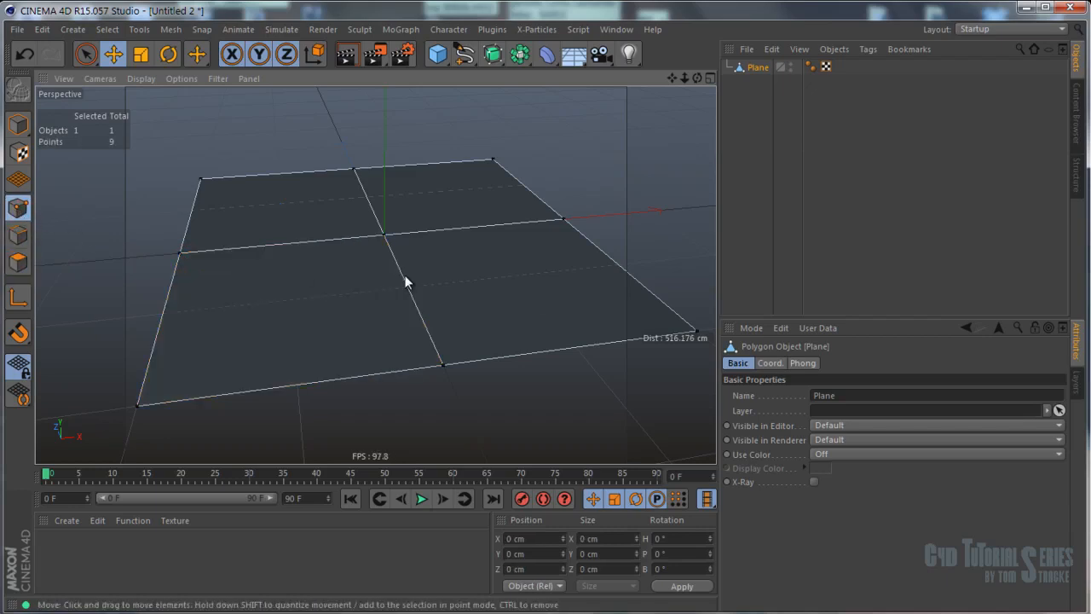
pyautogui.keyDown('alt'); pyautogui.moveTo(640, 370); pyautogui.dragTo(564, 329, button='middle'); pyautogui.keyUp('alt')
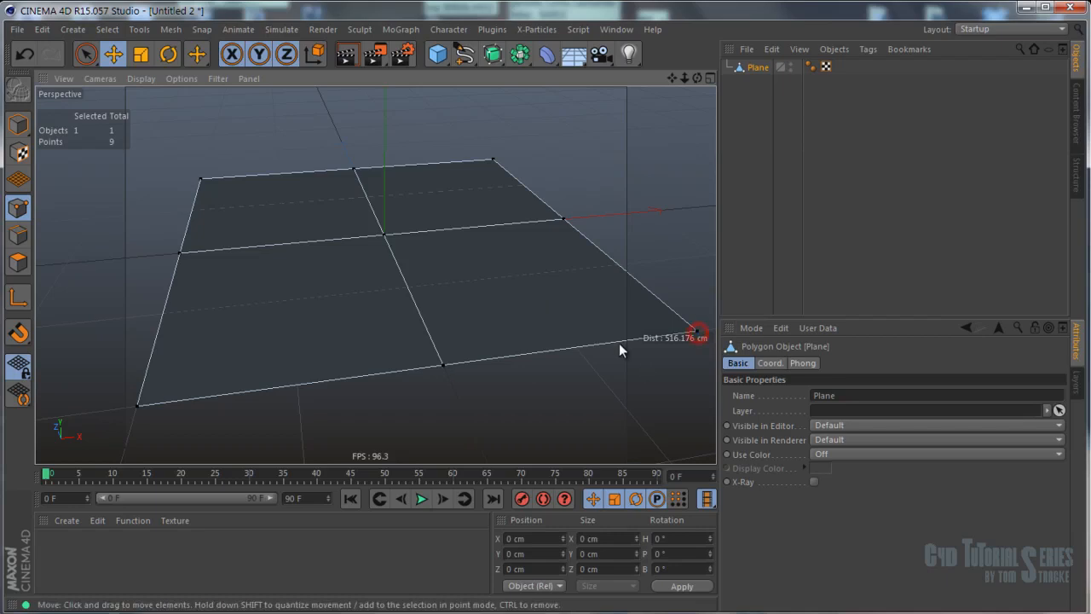
pyautogui.click(632, 321)
pyautogui.keyDown('alt'); pyautogui.moveTo(609, 275); pyautogui.dragTo(561, 305); pyautogui.keyUp('alt')
pyautogui.moveTo(640, 325); pyautogui.dragTo(540, 329)
pyautogui.moveTo(517, 261); pyautogui.dragTo(526, 211)
pyautogui.click(141, 53)
pyautogui.click(142, 56)
pyautogui.click(113, 53)
# Try moving some of the plane's points with Rectangle Selection active, and undo the point changes.
pyautogui.moveTo(85, 53); pyautogui.dragTo(145, 102)
pyautogui.keyDown('alt'); pyautogui.moveTo(248, 272); pyautogui.dragTo(345, 266); pyautogui.keyUp('alt')
pyautogui.keyDown('alt'); pyautogui.moveTo(346, 265); pyautogui.dragTo(478, 266, button='middle'); pyautogui.keyUp('alt')
pyautogui.moveTo(259, 139); pyautogui.dragTo(333, 414)
pyautogui.moveTo(394, 220); pyautogui.dragTo(360, 235)
pyautogui.hotkey('ctrl', 'z')
pyautogui.keyDown('alt'); pyautogui.moveTo(375, 274); pyautogui.dragTo(490, 288); pyautogui.keyUp('alt')
pyautogui.hotkey('ctrl', 'z')
pyautogui.hotkey('ctrl', 'z')
pyautogui.hotkey('ctrl', 'z')
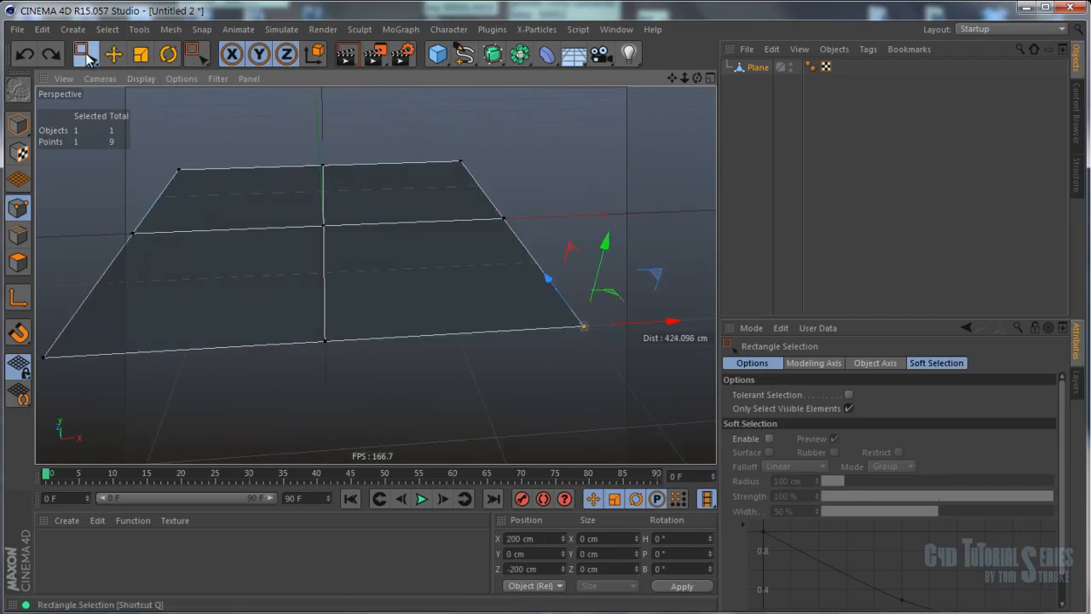
# In Polygon mode, select the plane's near-right polygon using Rectangle Selection with Tolerant Selection enabled.
pyautogui.keyDown('alt'); pyautogui.moveTo(429, 255); pyautogui.dragTo(486, 264); pyautogui.keyUp('alt')
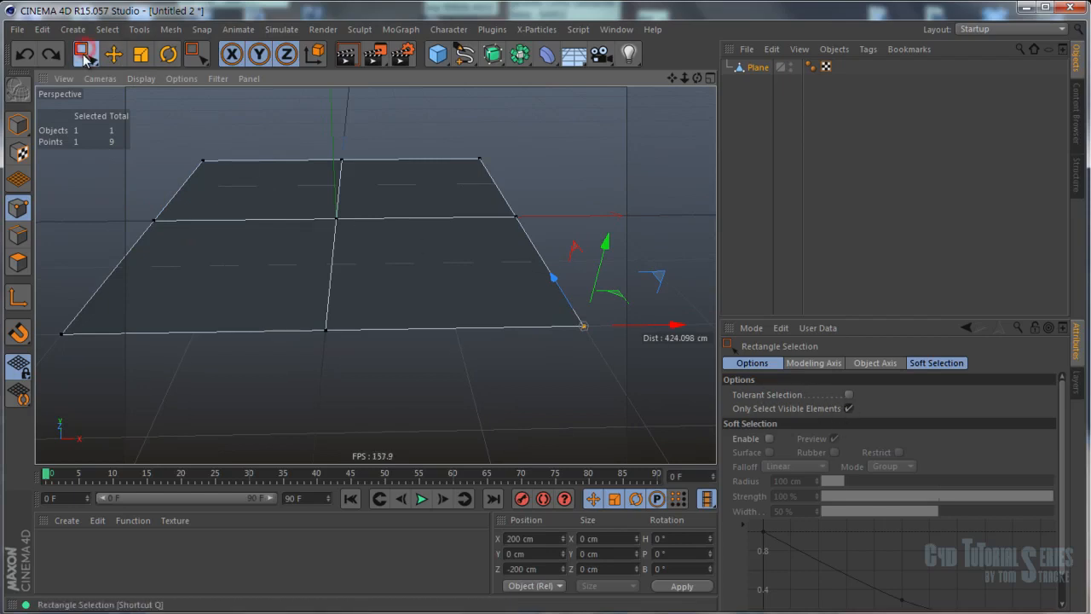
pyautogui.keyDown('alt'); pyautogui.moveTo(563, 322); pyautogui.dragTo(498, 314); pyautogui.keyUp('alt')
pyautogui.click(19, 262)
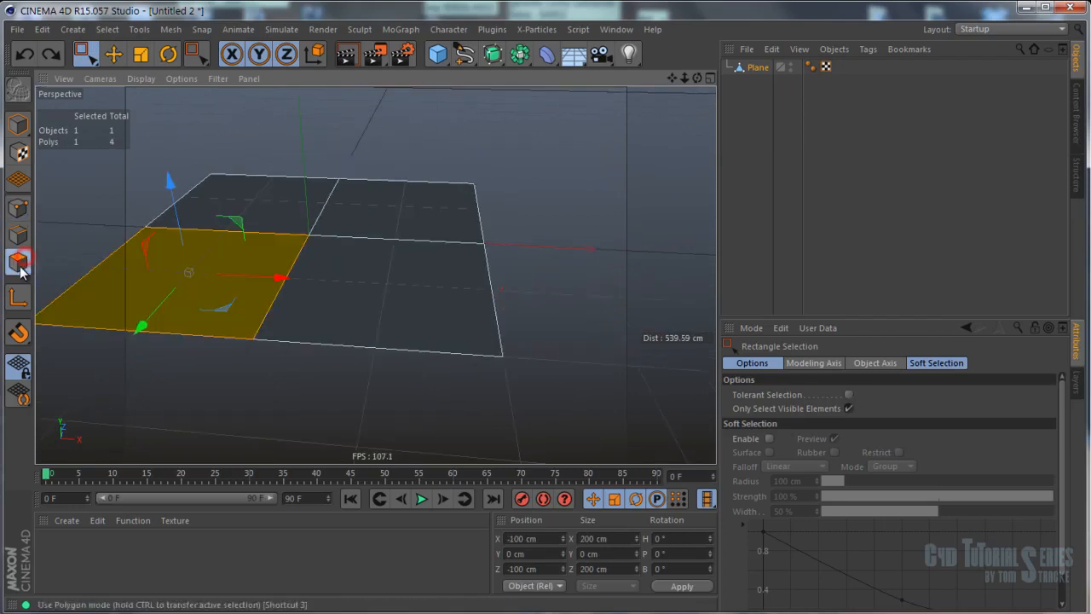
pyautogui.moveTo(351, 273)
pyautogui.mouseDown()
pyautogui.moveTo(454, 336)
pyautogui.moveTo(404, 284)
pyautogui.mouseUp()
pyautogui.moveTo(331, 257); pyautogui.dragTo(426, 321)
pyautogui.click(849, 395)
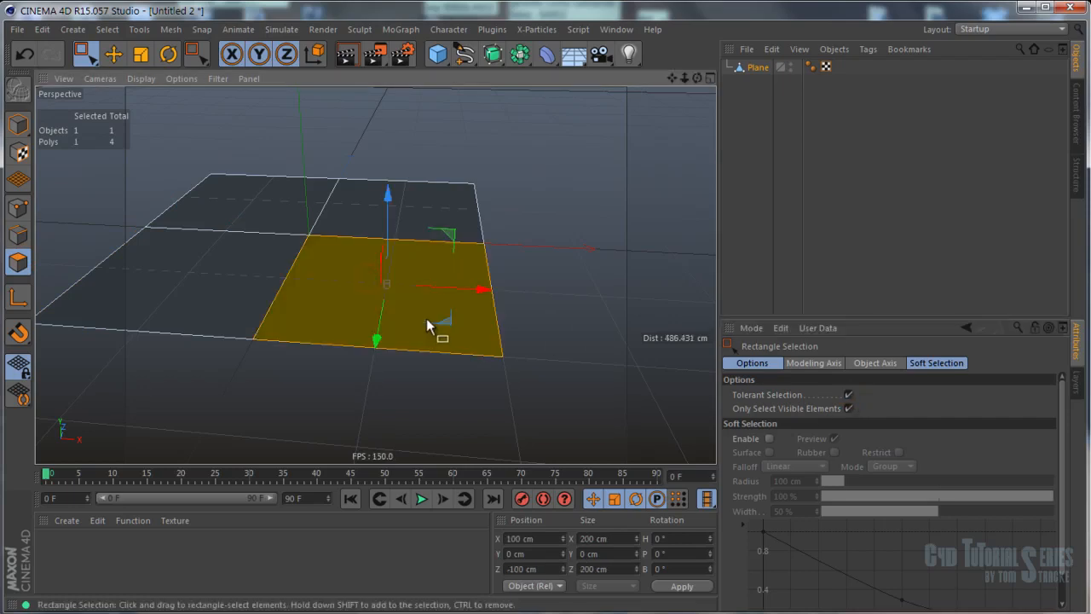
# Disable Tolerant Selection and try Rectangle Selection on the plane, enclosing the two right-hand polygons, the near-right polygon and partial areas.
pyautogui.click(849, 394)
pyautogui.moveTo(587, 173); pyautogui.dragTo(212, 398)
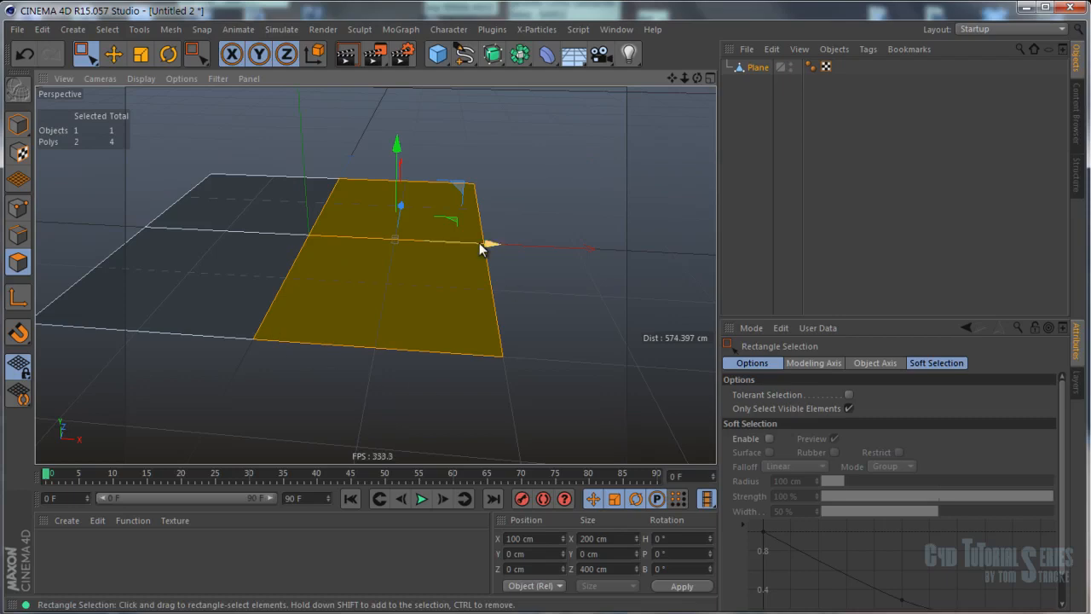
pyautogui.keyDown('alt'); pyautogui.moveTo(253, 280); pyautogui.dragTo(311, 310); pyautogui.keyUp('alt')
pyautogui.moveTo(289, 222); pyautogui.dragTo(614, 424)
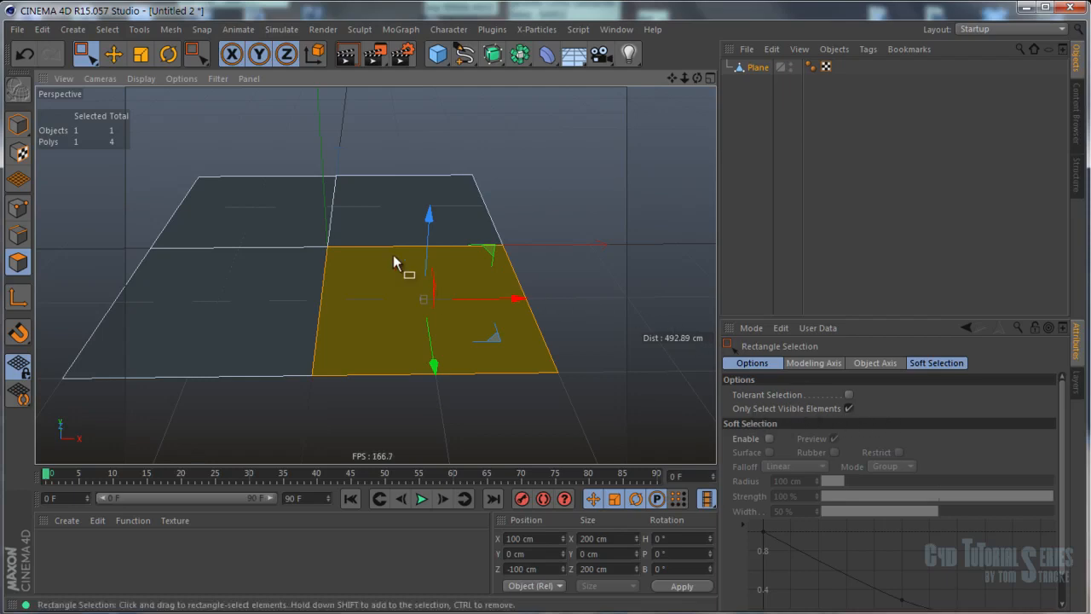
pyautogui.keyDown('alt'); pyautogui.moveTo(310, 215); pyautogui.dragTo(269, 194); pyautogui.keyUp('alt')
pyautogui.keyDown('alt'); pyautogui.moveTo(457, 164); pyautogui.dragTo(387, 258); pyautogui.keyUp('alt')
pyautogui.moveTo(297, 195); pyautogui.dragTo(416, 271)
pyautogui.click(252, 174)
# Enable Tolerant Selection and select all four plane polygons with Rectangle Selection, trying it from above and below.
pyautogui.click(852, 394)
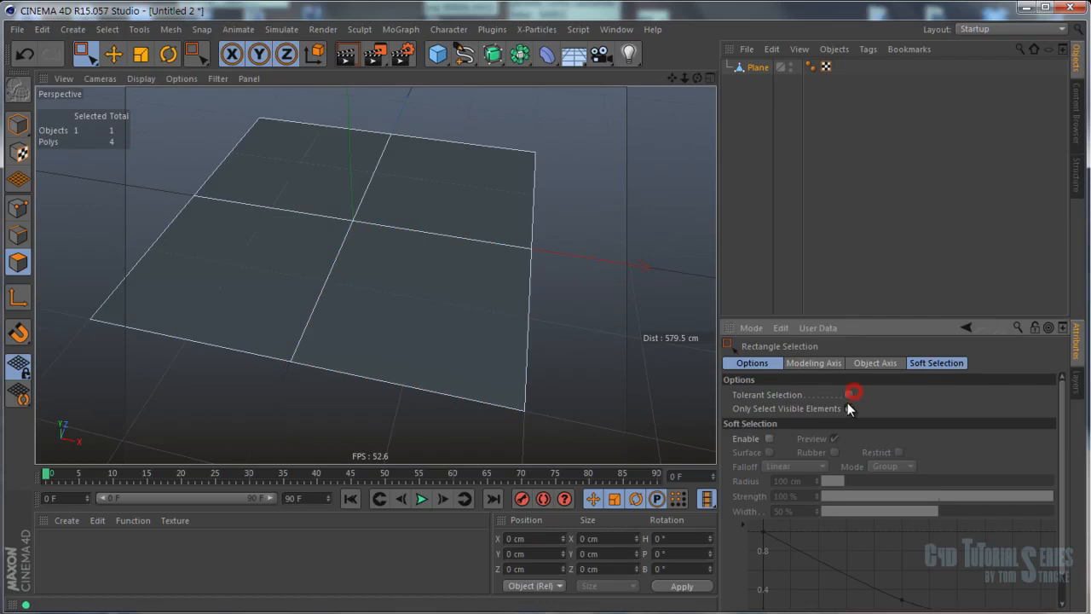
pyautogui.moveTo(244, 179); pyautogui.dragTo(490, 314)
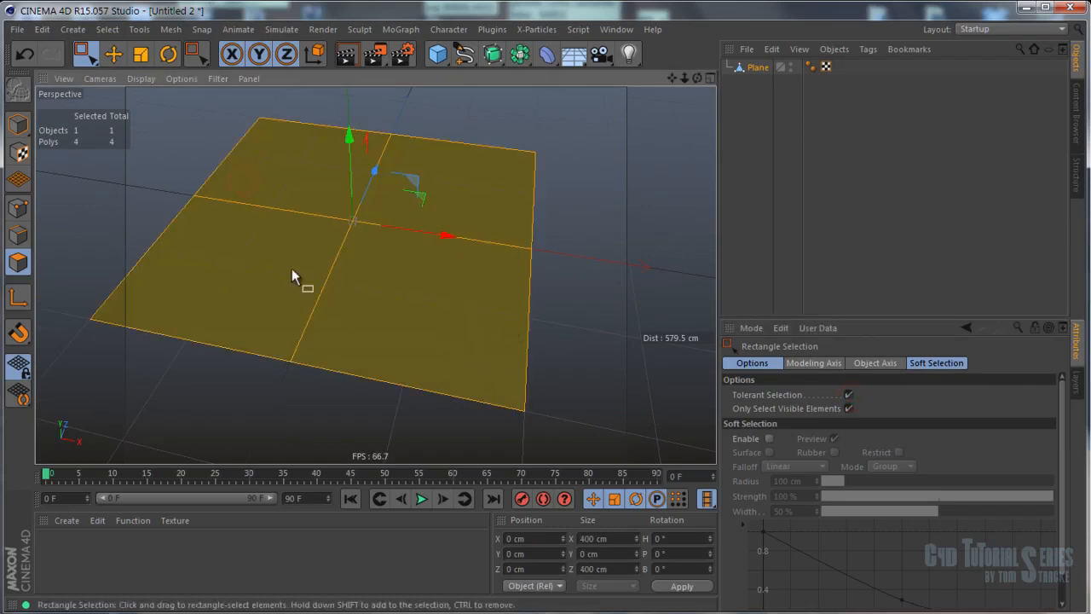
pyautogui.keyDown('alt'); pyautogui.moveTo(339, 253); pyautogui.dragTo(250, 180); pyautogui.keyUp('alt')
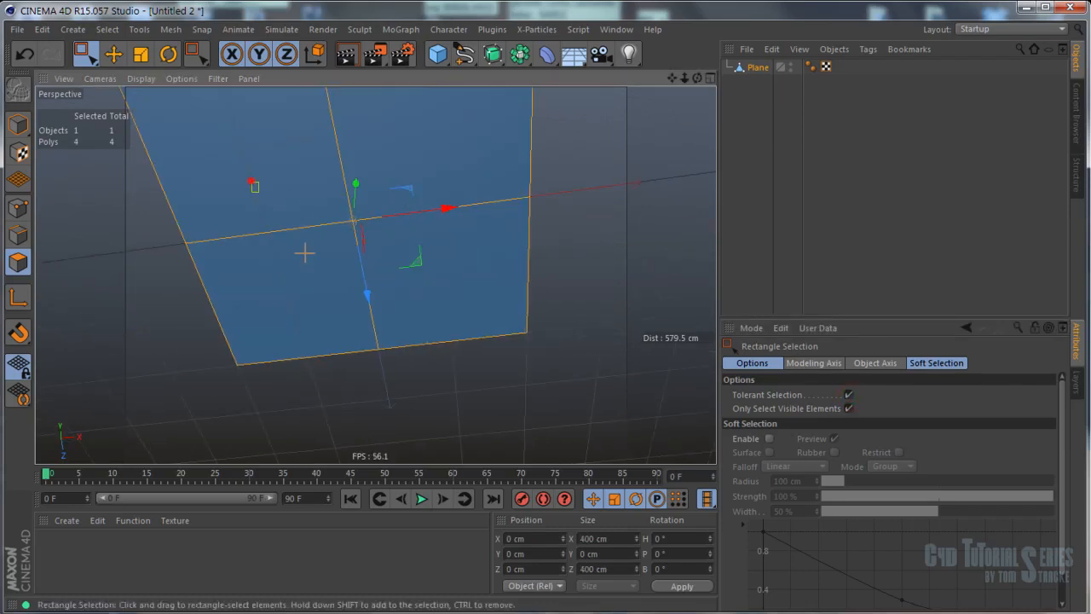
pyautogui.moveTo(655, 307); pyautogui.dragTo(656, 309)
pyautogui.moveTo(322, 175); pyautogui.dragTo(416, 305)
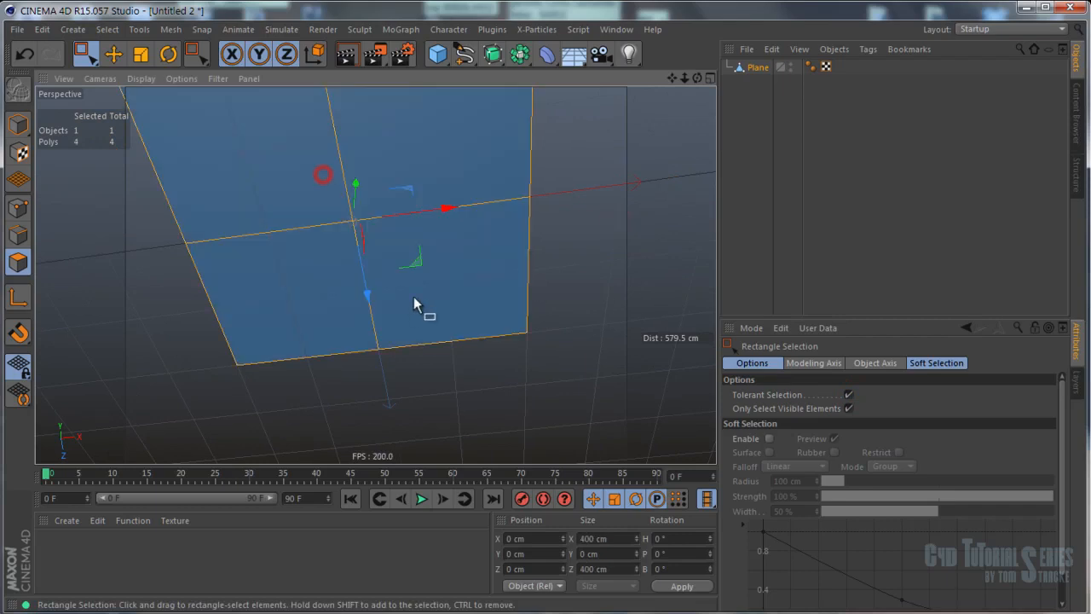
pyautogui.keyDown('alt'); pyautogui.moveTo(308, 197); pyautogui.dragTo(417, 229); pyautogui.keyUp('alt')
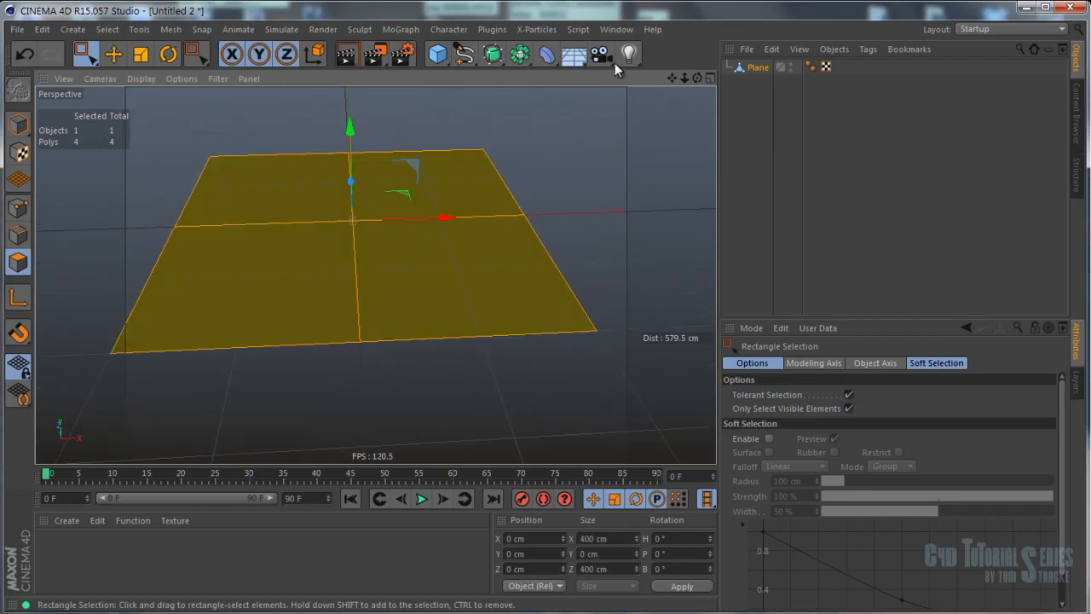
# Add a cube, make it editable and select its top polygon.
pyautogui.scroll(-6, 436, 214)
pyautogui.keyDown('alt'); pyautogui.moveTo(393, 275); pyautogui.dragTo(336, 394, button='middle'); pyautogui.keyUp('alt')
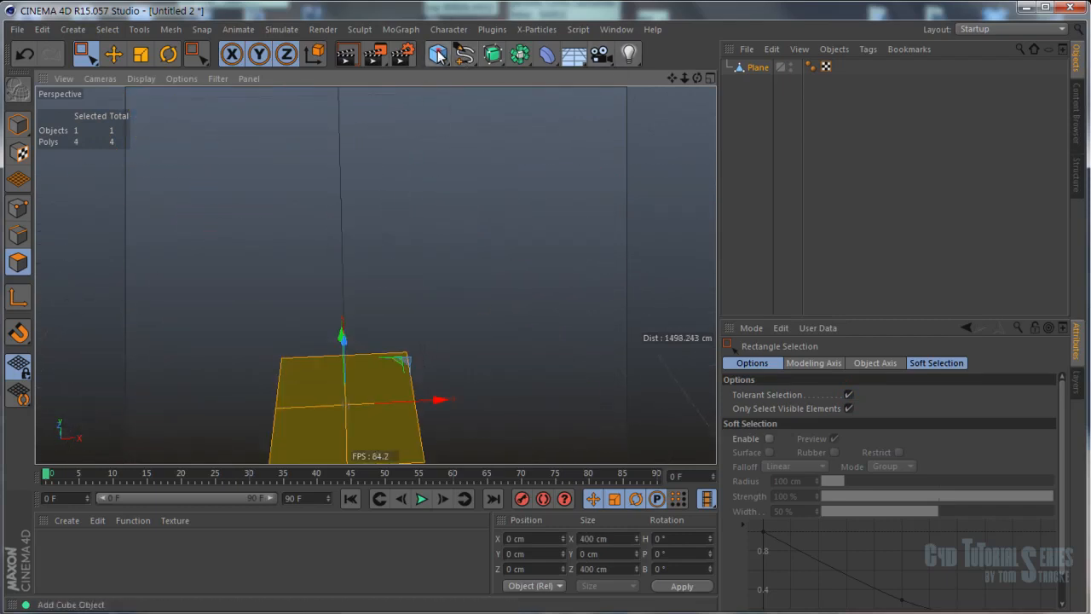
pyautogui.click(437, 54)
pyautogui.click(18, 88)
pyautogui.press('e')
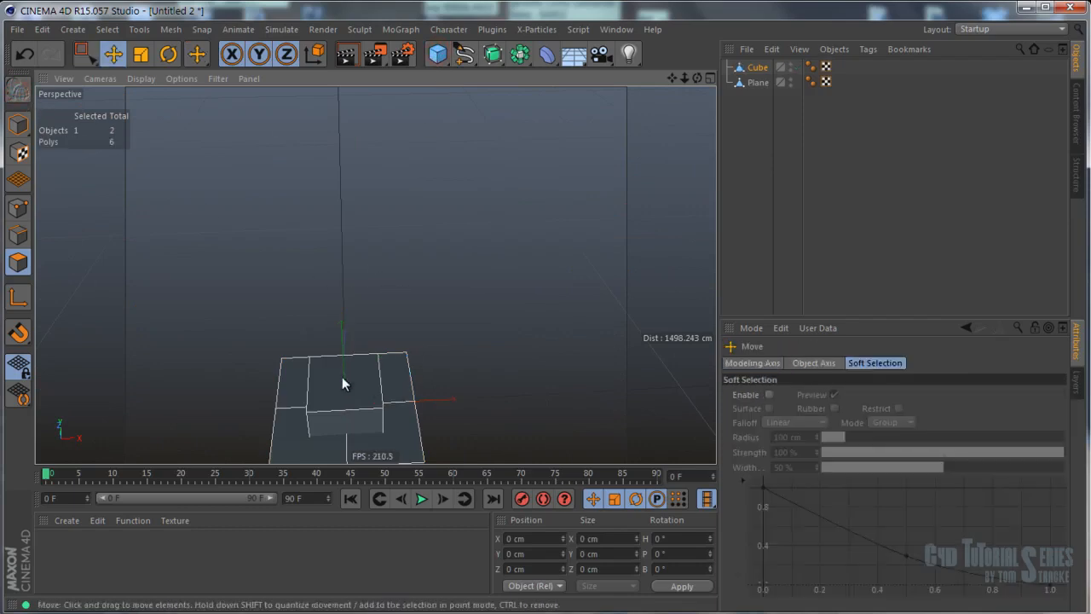
pyautogui.click(343, 387)
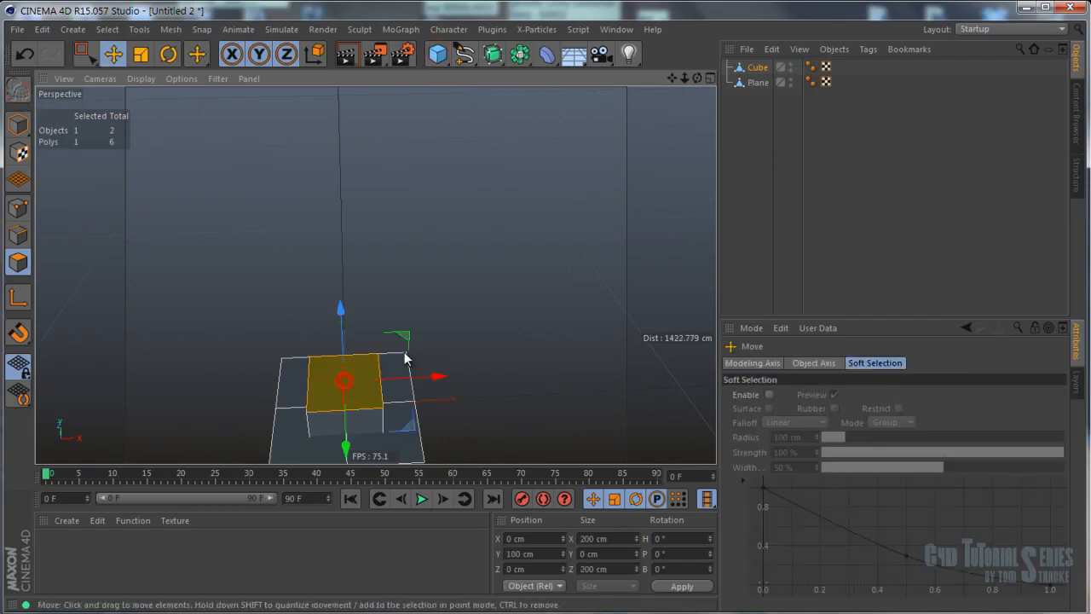
# In Model mode, move the cube off the plane to about 1017 cm along Z.
pyautogui.click(18, 123)
pyautogui.keyDown('alt'); pyautogui.moveTo(204, 240); pyautogui.dragTo(317, 326); pyautogui.keyUp('alt')
pyautogui.moveTo(302, 375); pyautogui.dragTo(120, 271)
pyautogui.keyDown('alt'); pyautogui.moveTo(136, 291); pyautogui.dragTo(306, 307, button='middle'); pyautogui.keyUp('alt')
pyautogui.scroll(7, 278, 309)
pyautogui.keyDown('alt'); pyautogui.moveTo(438, 312); pyautogui.dragTo(427, 275); pyautogui.keyUp('alt')
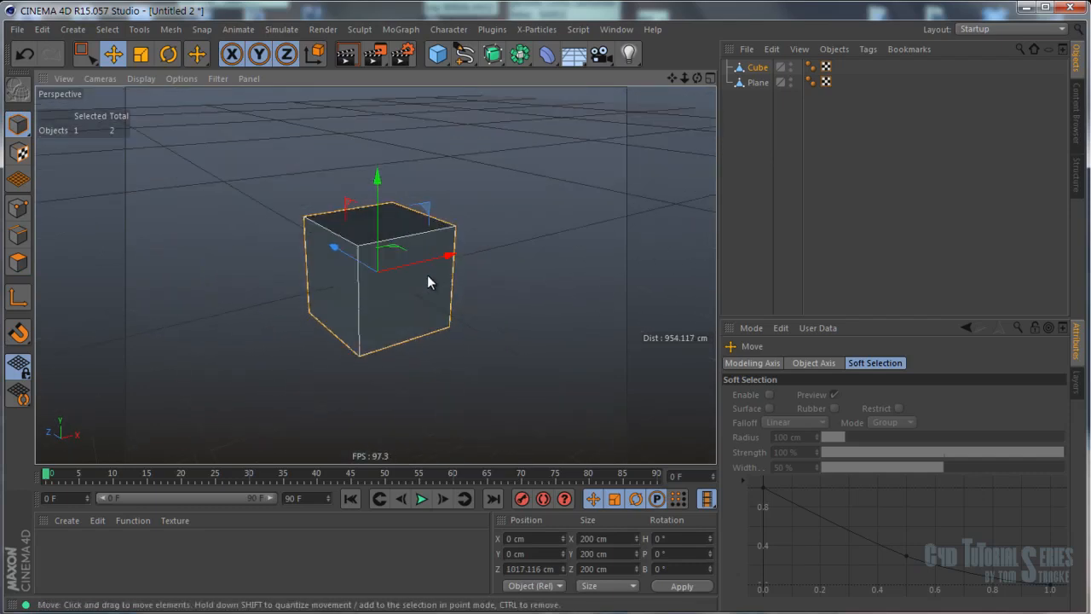
# In Polygon mode, select the cube's three visible faces using Rectangle Selection with Only Select Visible Elements enabled.
pyautogui.click(18, 261)
pyautogui.click(345, 249)
pyautogui.click(575, 266)
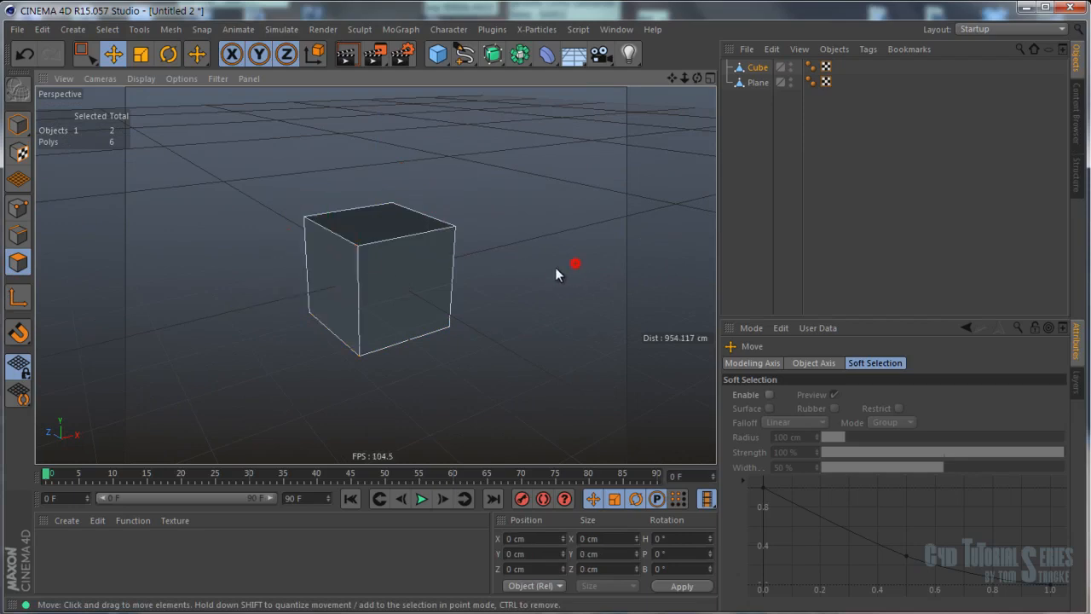
pyautogui.click(85, 54)
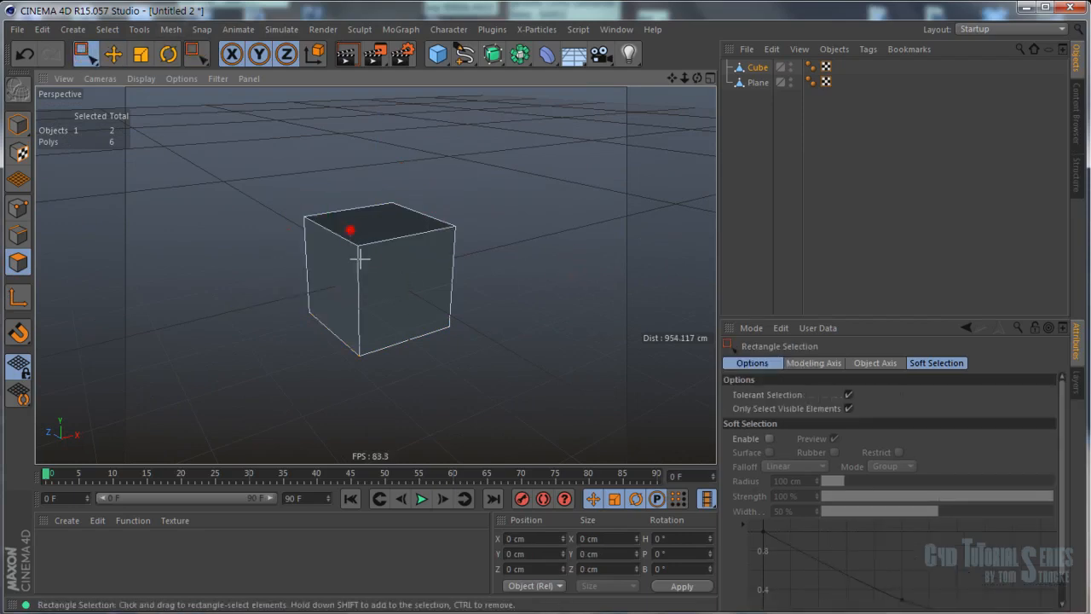
pyautogui.moveTo(308, 210); pyautogui.dragTo(420, 307)
pyautogui.moveTo(349, 263)
pyautogui.keyDown('alt'); pyautogui.mouseDown()
pyautogui.moveTo(592, 236)
pyautogui.moveTo(743, 190)
pyautogui.moveTo(555, 247)
pyautogui.moveTo(361, 259)
pyautogui.mouseUp(); pyautogui.keyUp('alt')
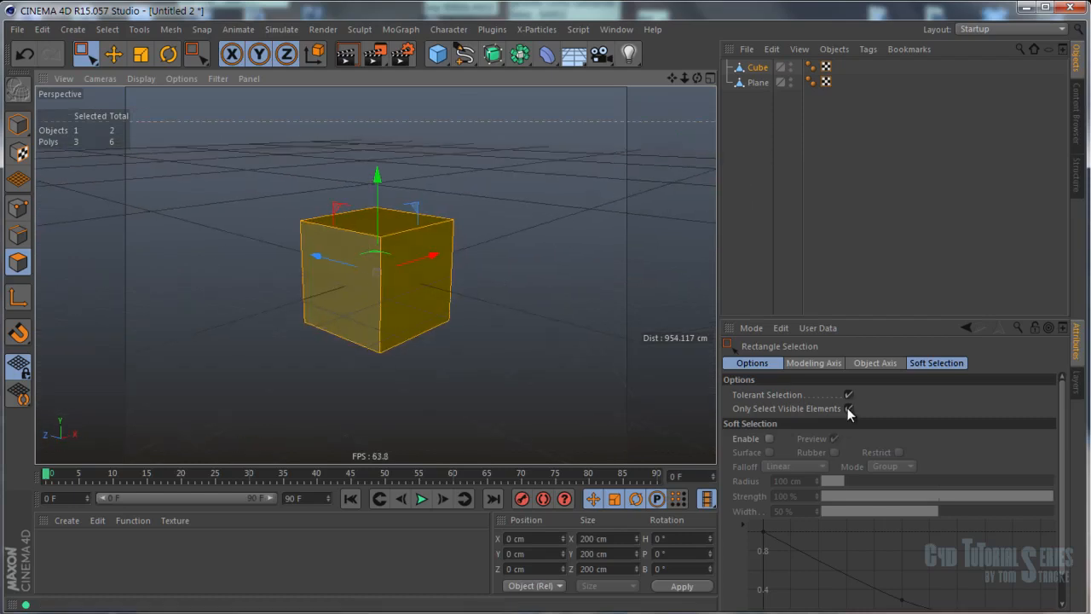
# Disable Only Select Visible Elements and select all six cube polygons with Rectangle Selection.
pyautogui.click(848, 408)
pyautogui.moveTo(204, 151); pyautogui.dragTo(573, 402)
pyautogui.keyDown('alt'); pyautogui.moveTo(388, 340); pyautogui.dragTo(536, 299); pyautogui.keyUp('alt')
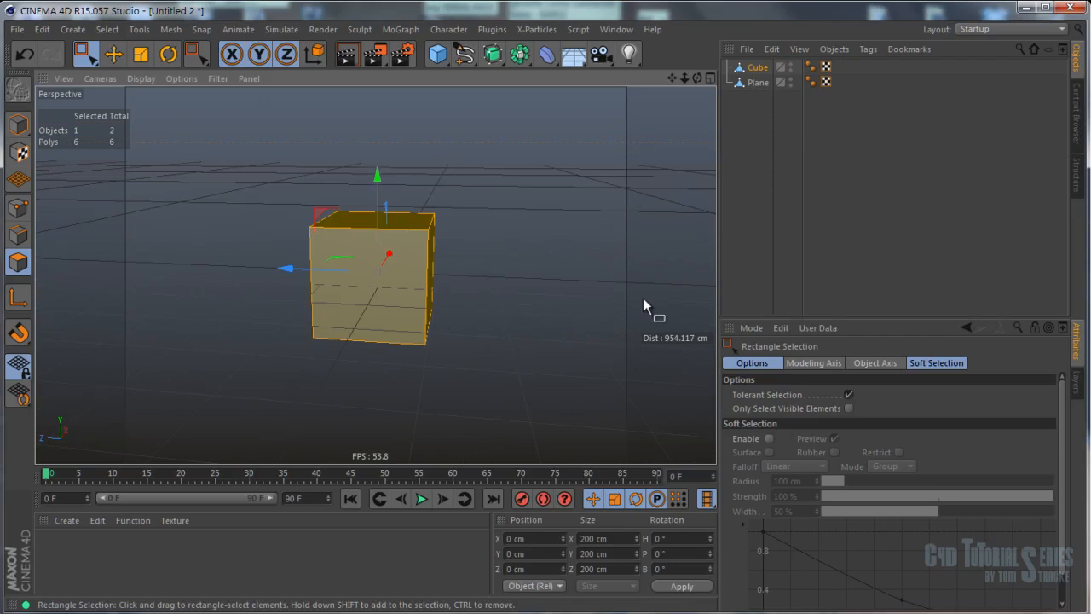
# Delete the cube, then select the plane and frame it in the view.
pyautogui.click(756, 67)
pyautogui.press('Delete')
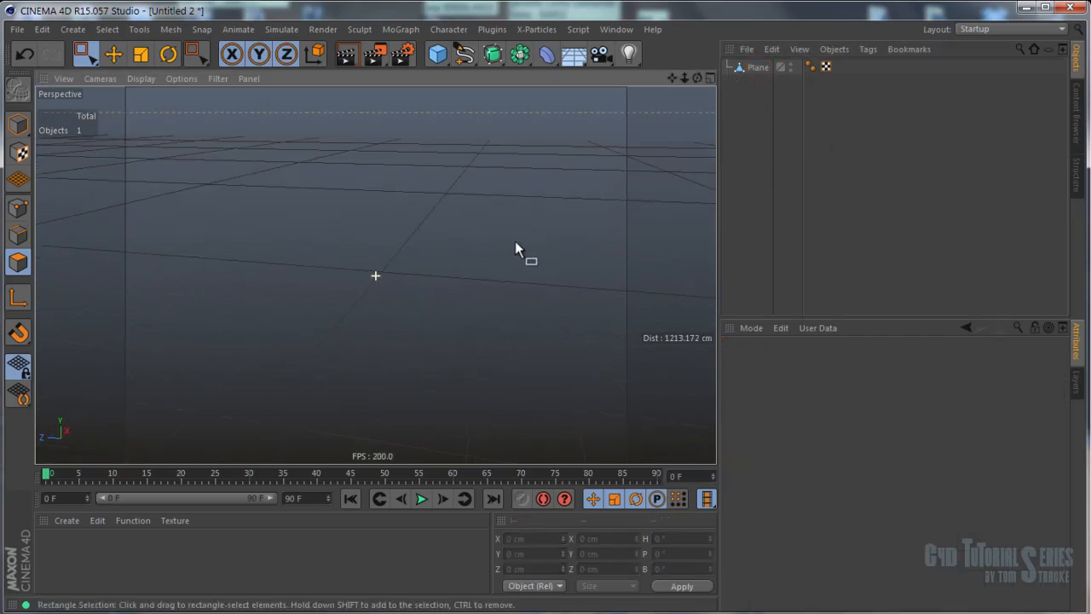
pyautogui.click(757, 67)
pyautogui.press('h')
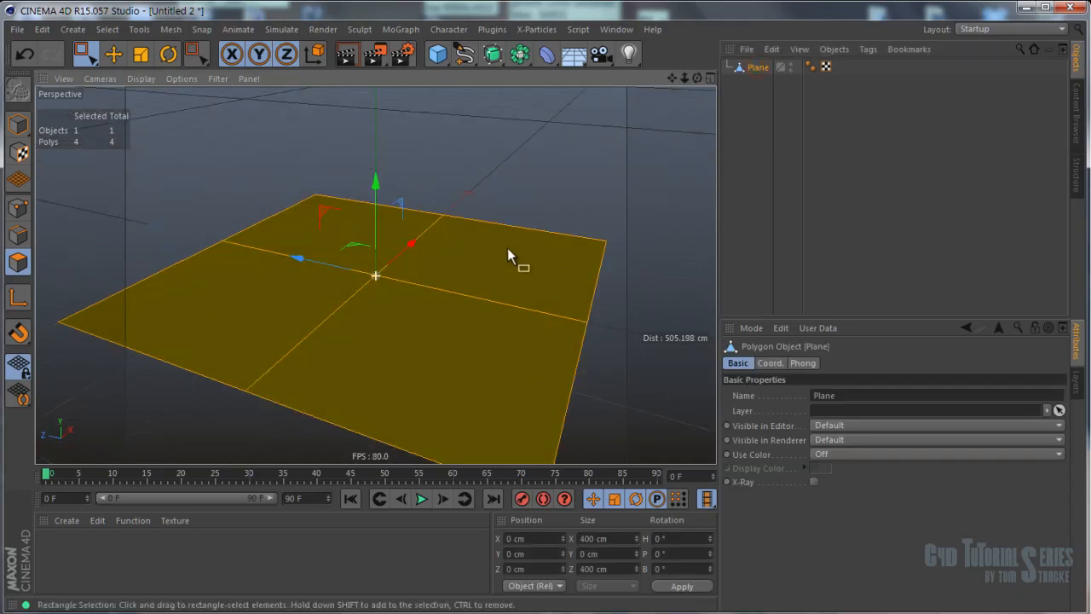
pyautogui.scroll(-6, 487, 243)
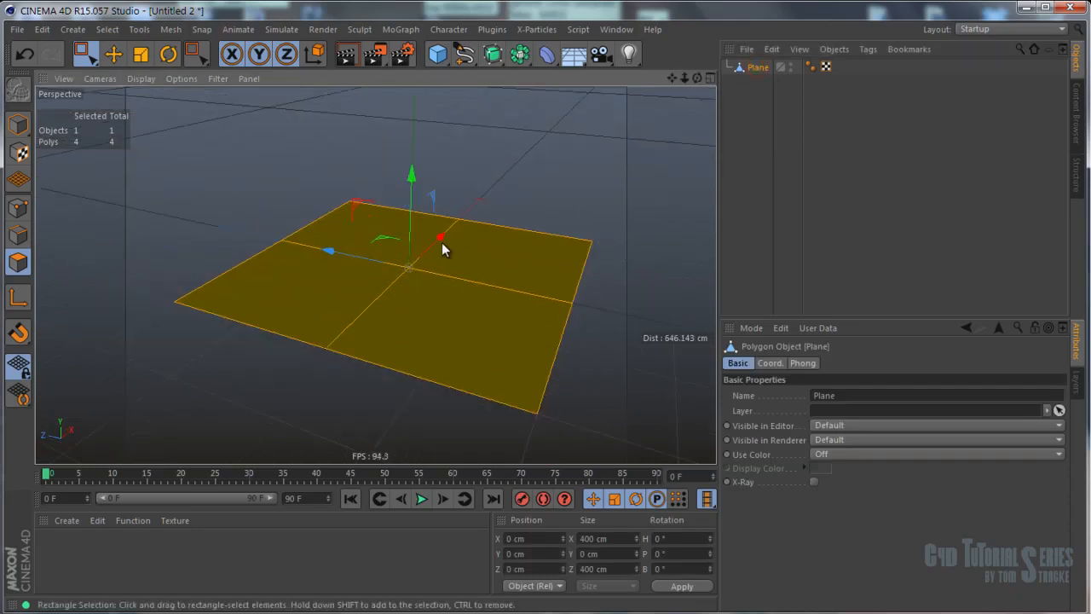
pyautogui.keyDown('alt'); pyautogui.moveTo(364, 228); pyautogui.dragTo(416, 238, button='middle'); pyautogui.keyUp('alt')
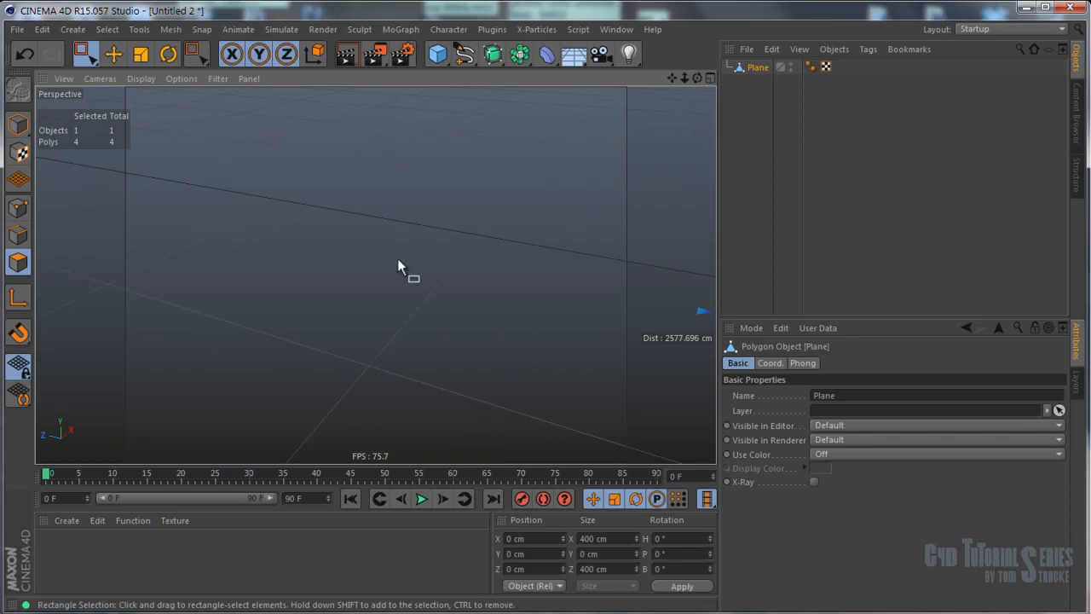
pyautogui.press('h')
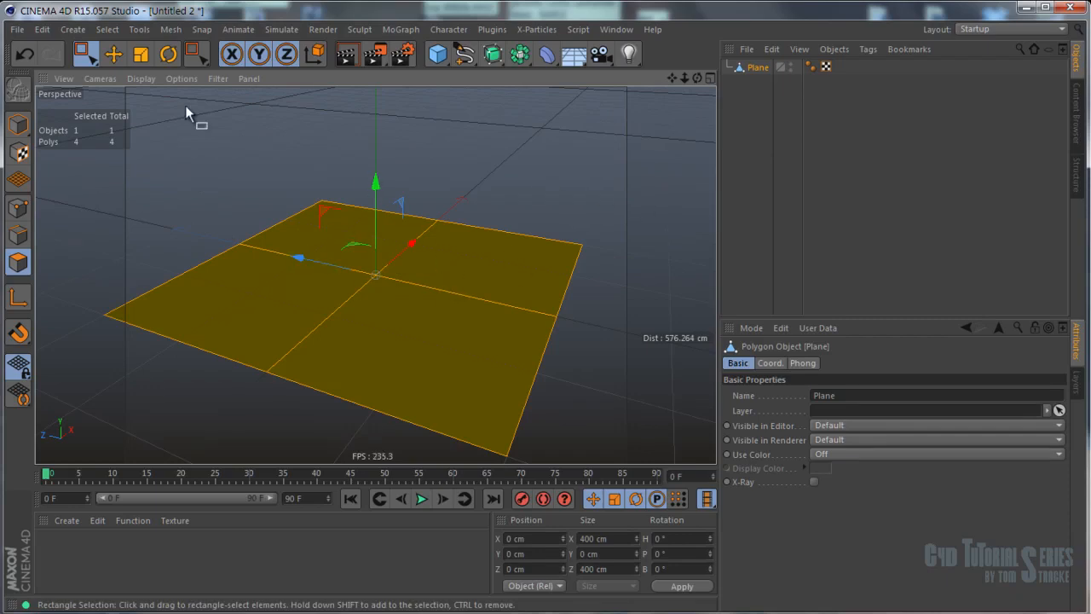
# Look up the commands using shortcut Z in Customize Commands, select Frame Selected and close the window.
pyautogui.click(141, 79)
pyautogui.moveTo(198, 82)
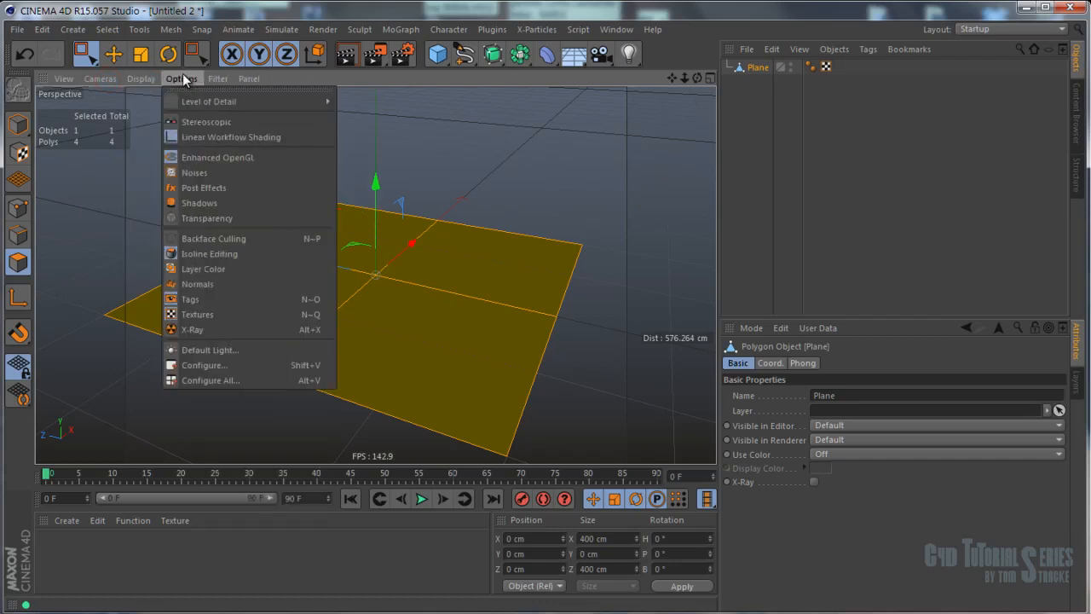
pyautogui.click(616, 28)
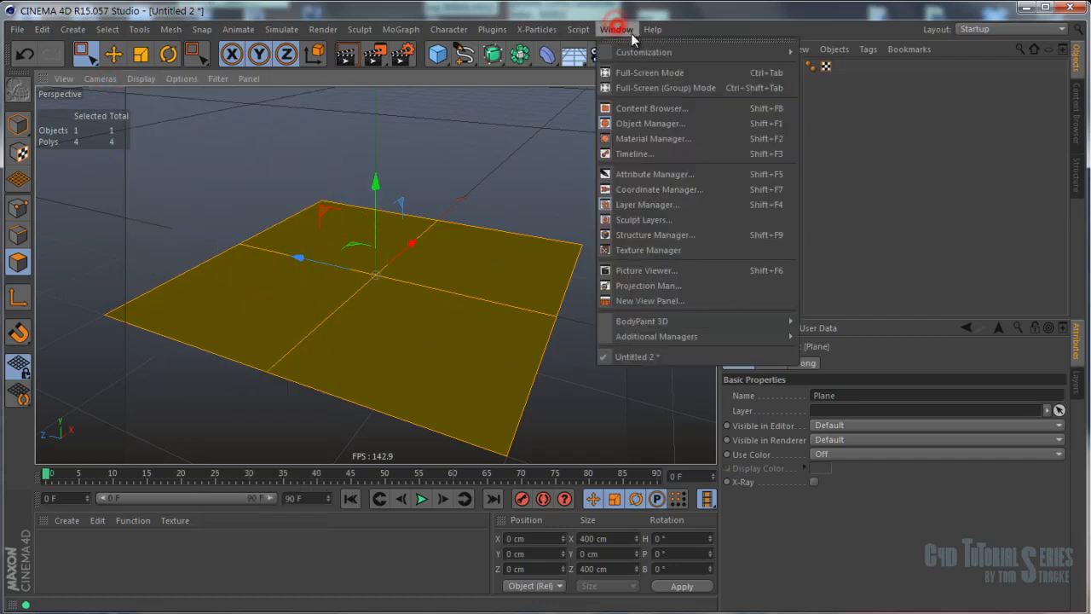
pyautogui.moveTo(647, 52)
pyautogui.click(844, 58)
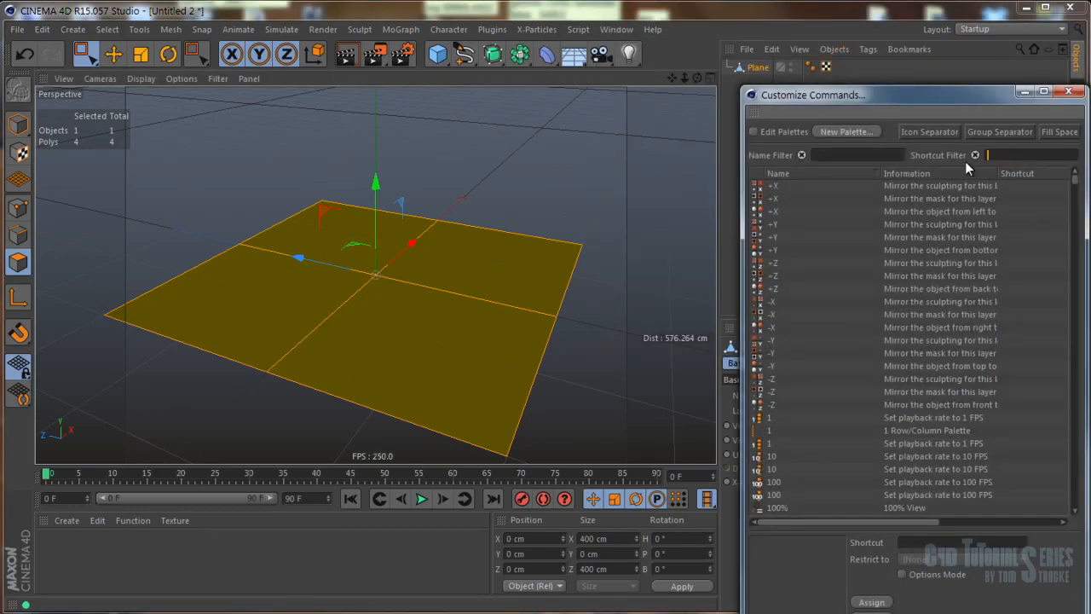
pyautogui.press('z')
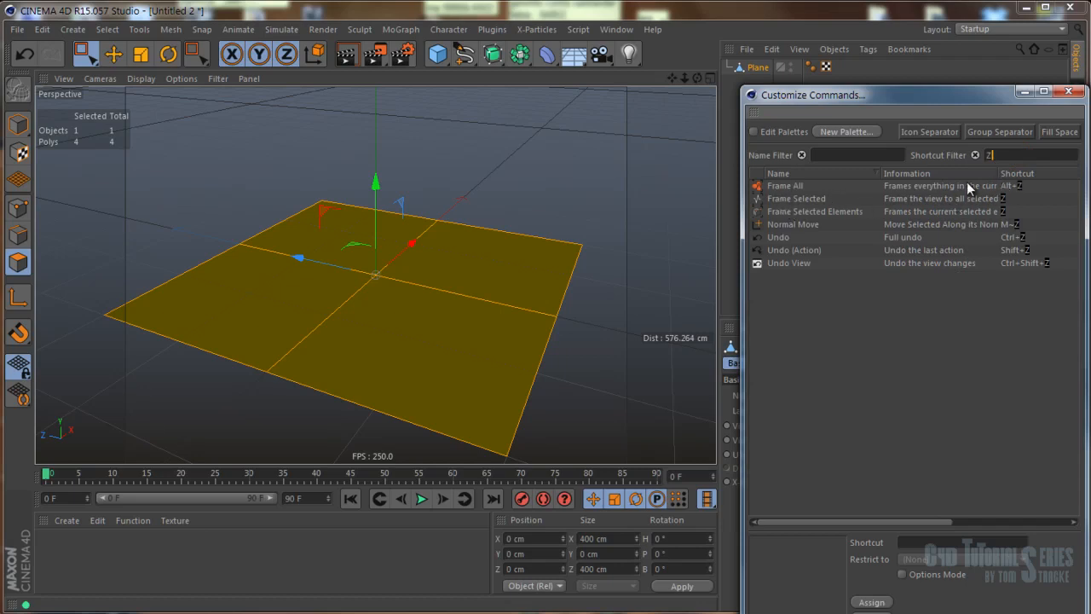
pyautogui.click(942, 198)
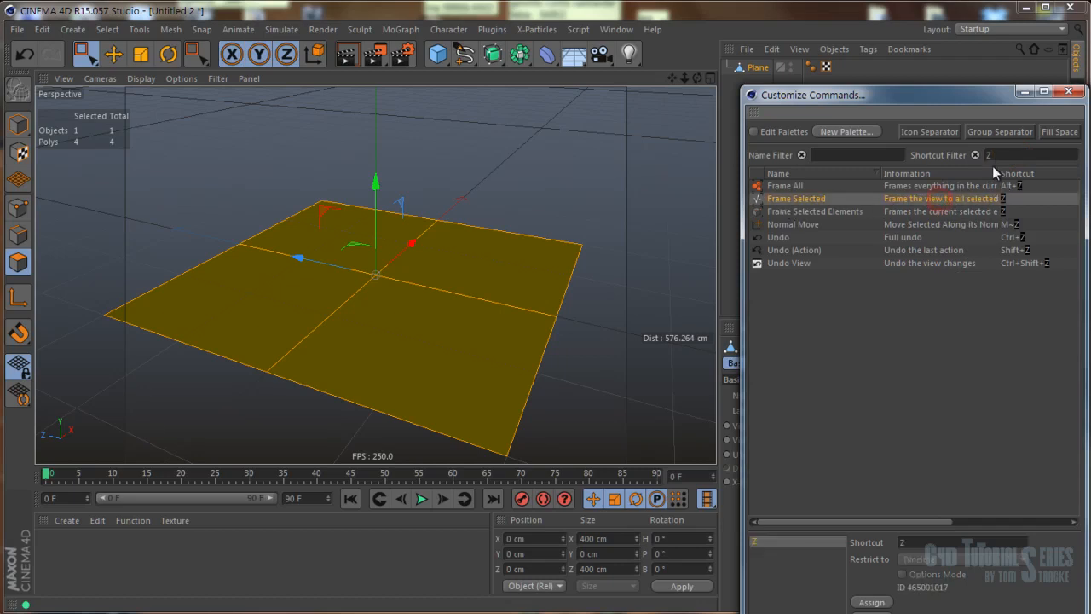
pyautogui.click(1067, 92)
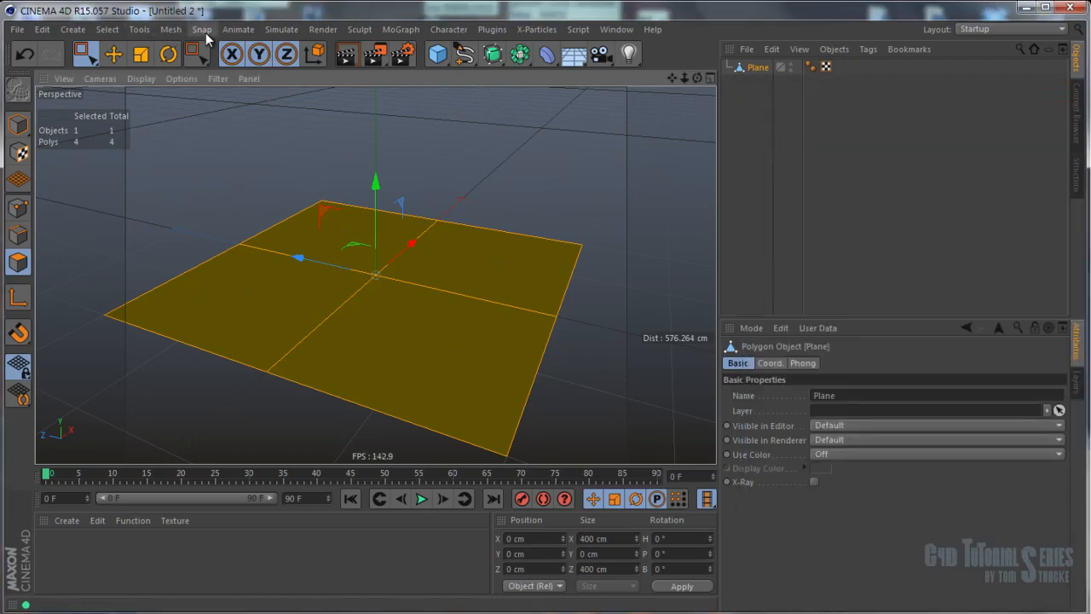
pyautogui.click(43, 30)
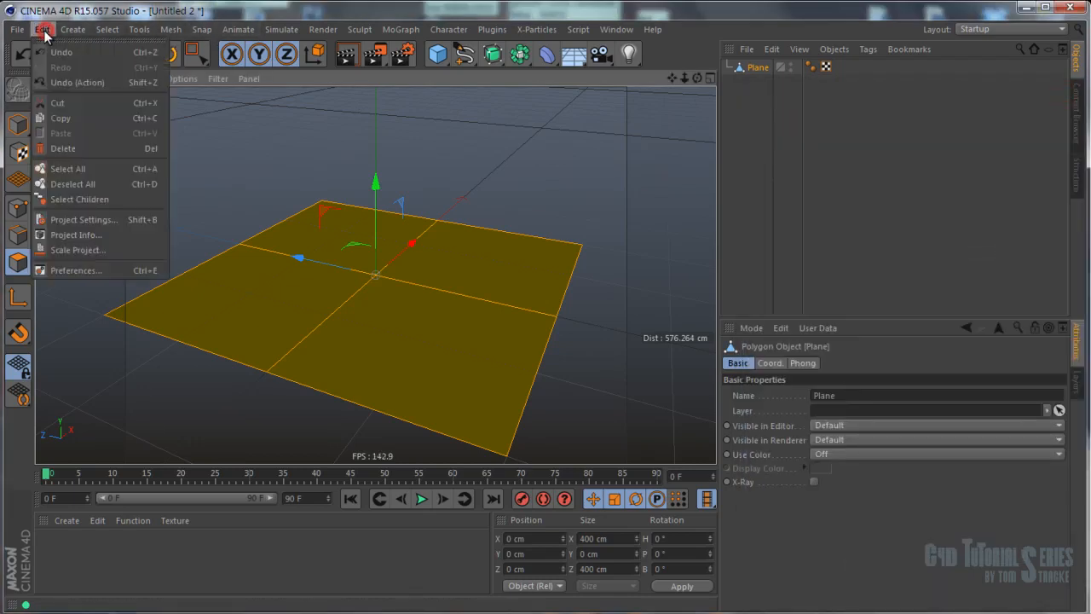
pyautogui.moveTo(102, 31)
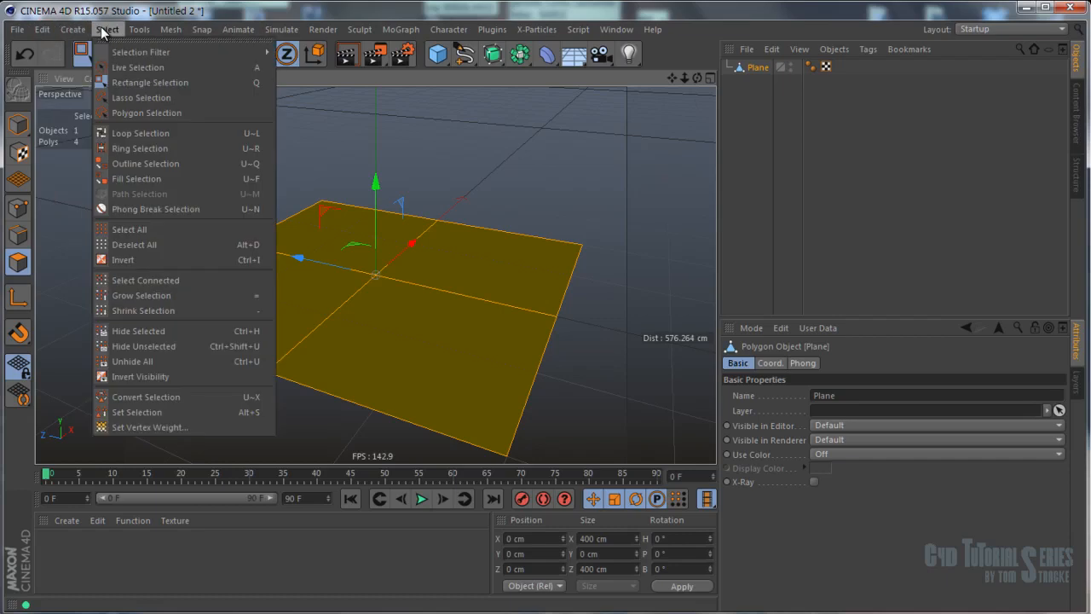
pyautogui.moveTo(168, 31)
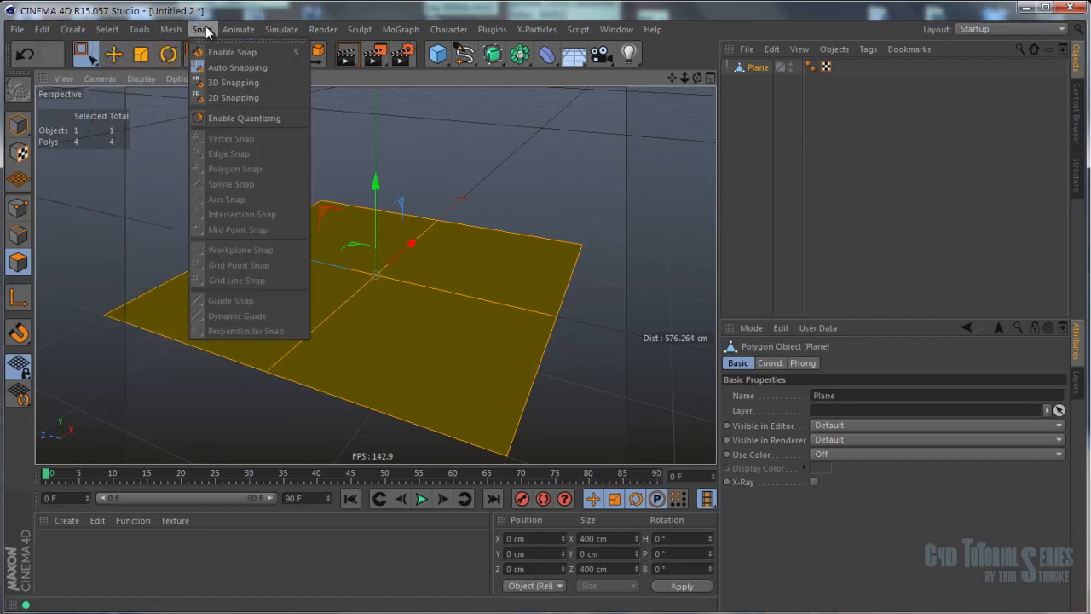
pyautogui.click(580, 229)
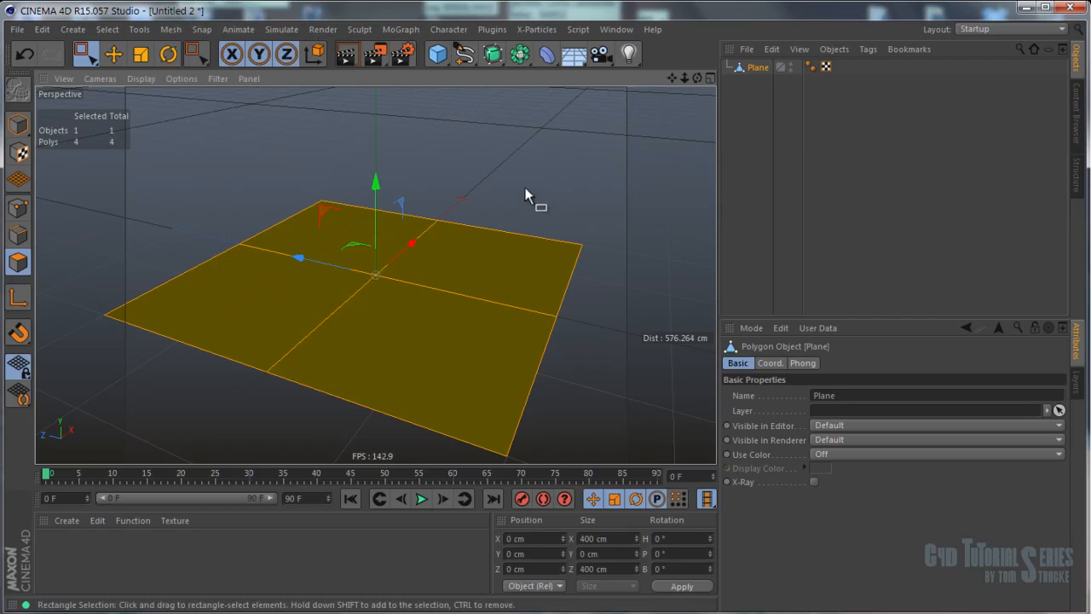
pyautogui.keyDown('alt'); pyautogui.moveTo(560, 200); pyautogui.dragTo(482, 175); pyautogui.keyUp('alt')
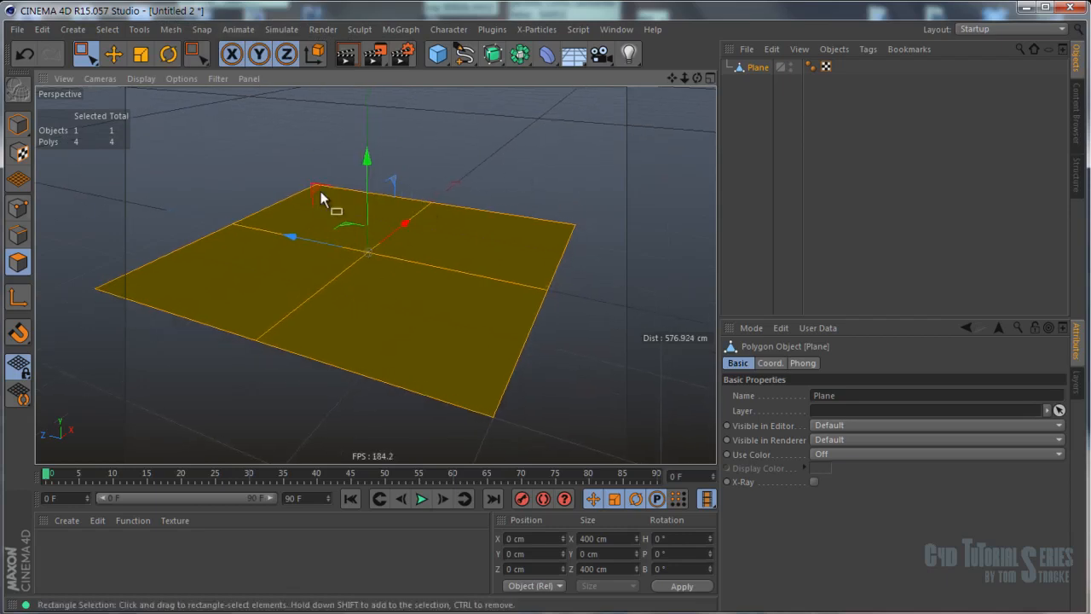
pyautogui.click(92, 78)
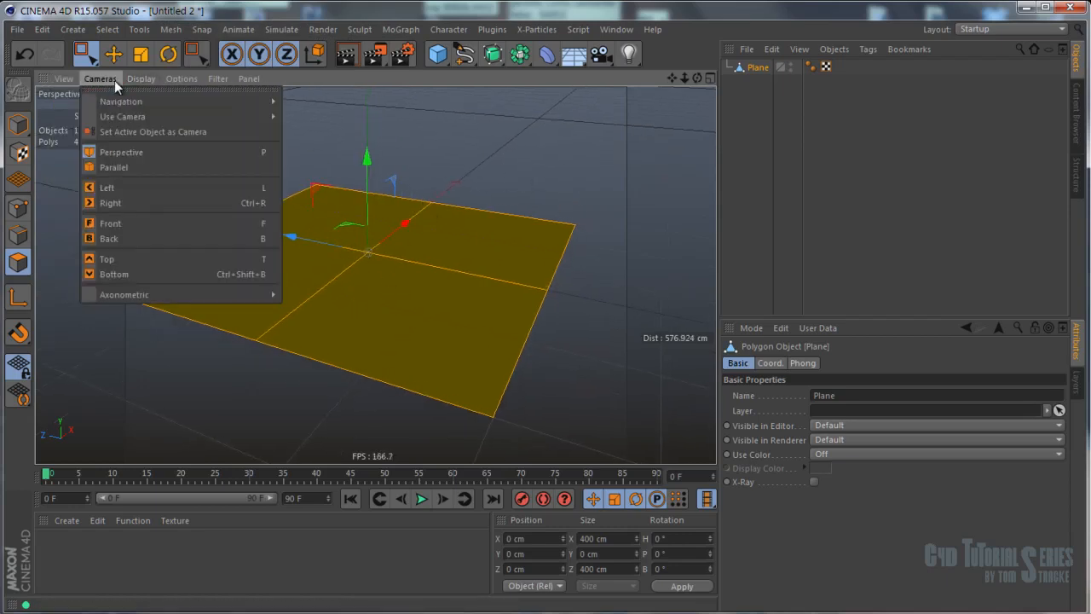
pyautogui.click(550, 3)
# Search Customize Commands by name for "frame all".
pyautogui.click(614, 31)
pyautogui.moveTo(662, 52)
pyautogui.click(835, 57)
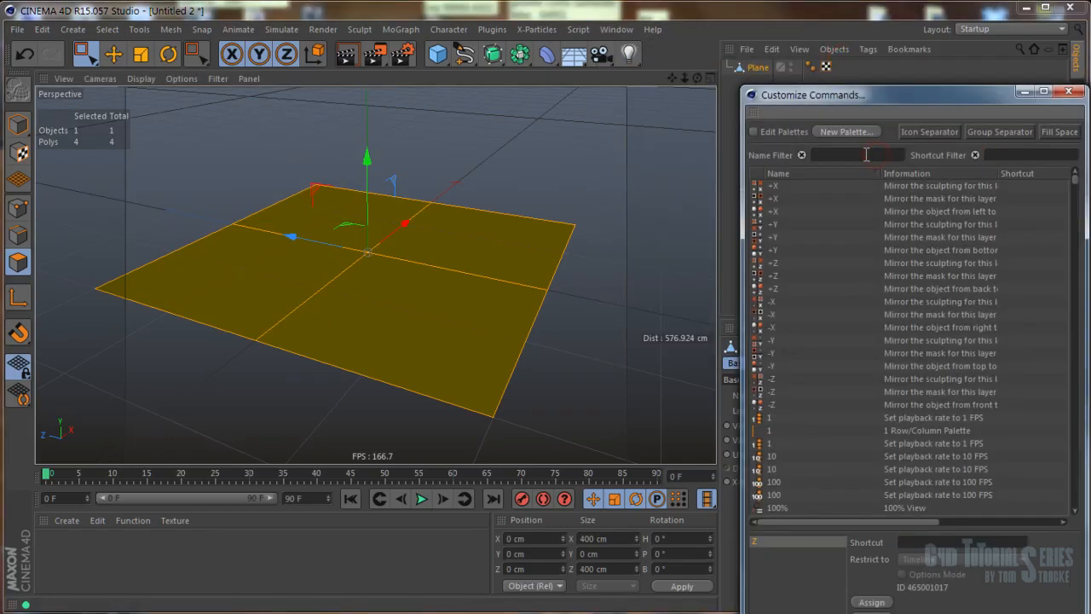
pyautogui.write('frame')
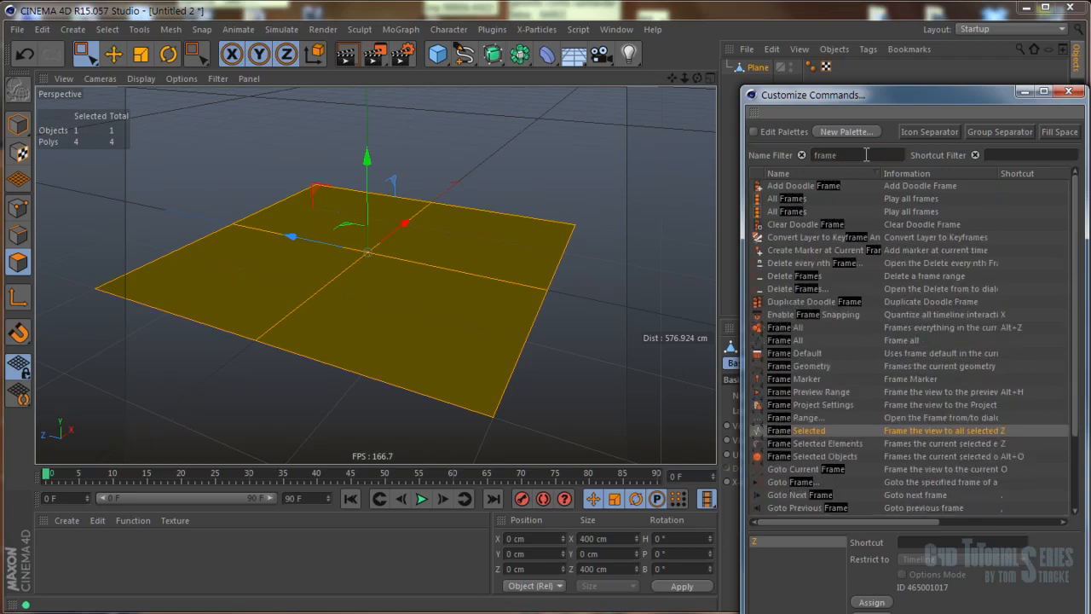
pyautogui.write(' all')
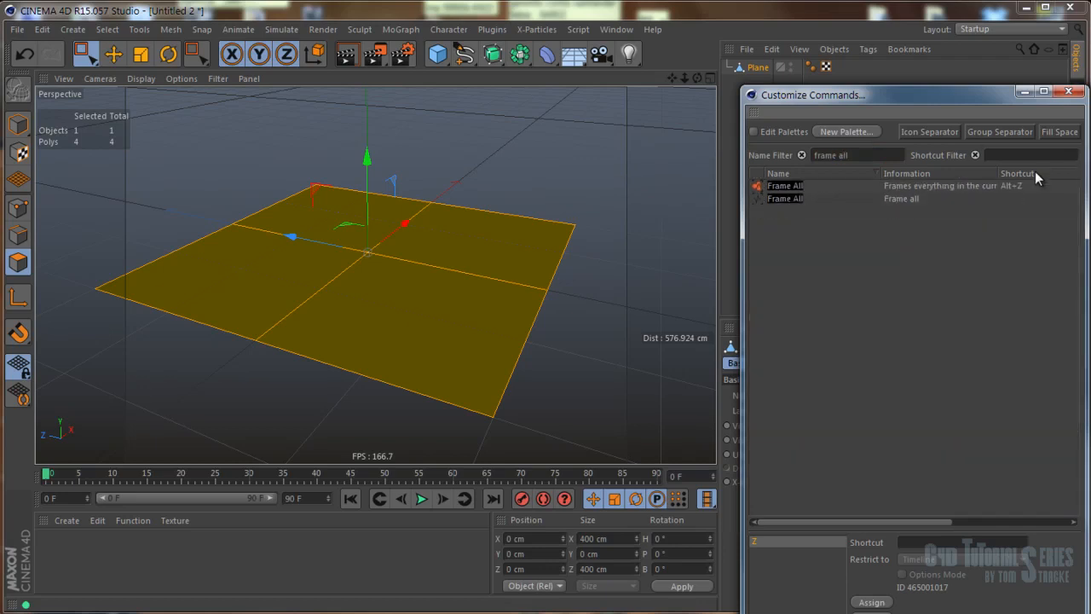
# Search Customize Commands by name for "frame se", clear the name filter and close the window.
pyautogui.doubleClick(861, 154)
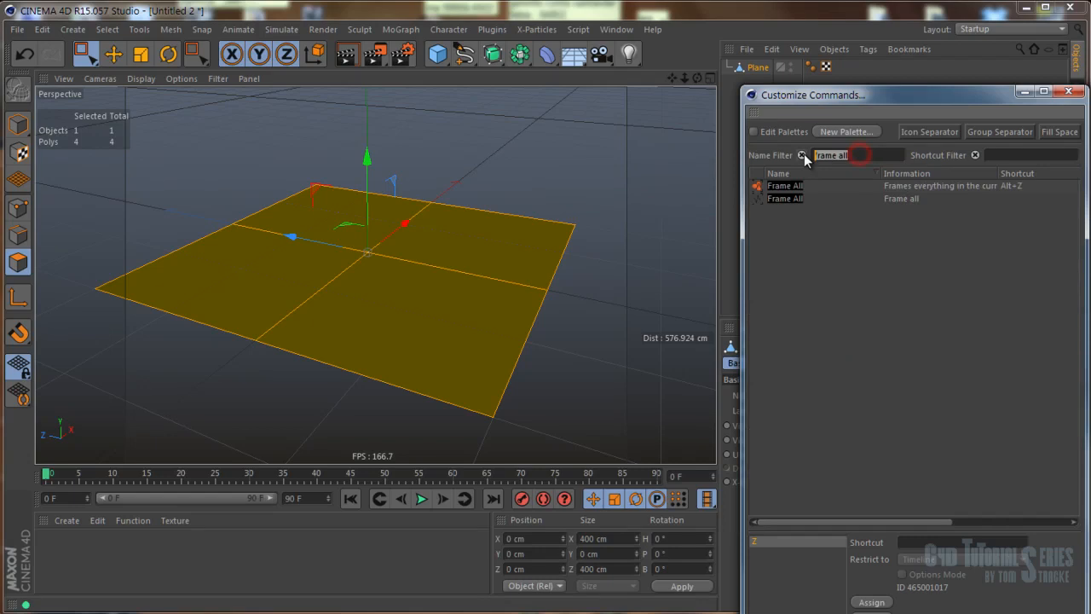
pyautogui.click(804, 155)
pyautogui.press('BackSpace')
pyautogui.press('BackSpace')
pyautogui.press('BackSpace')
pyautogui.write('se')
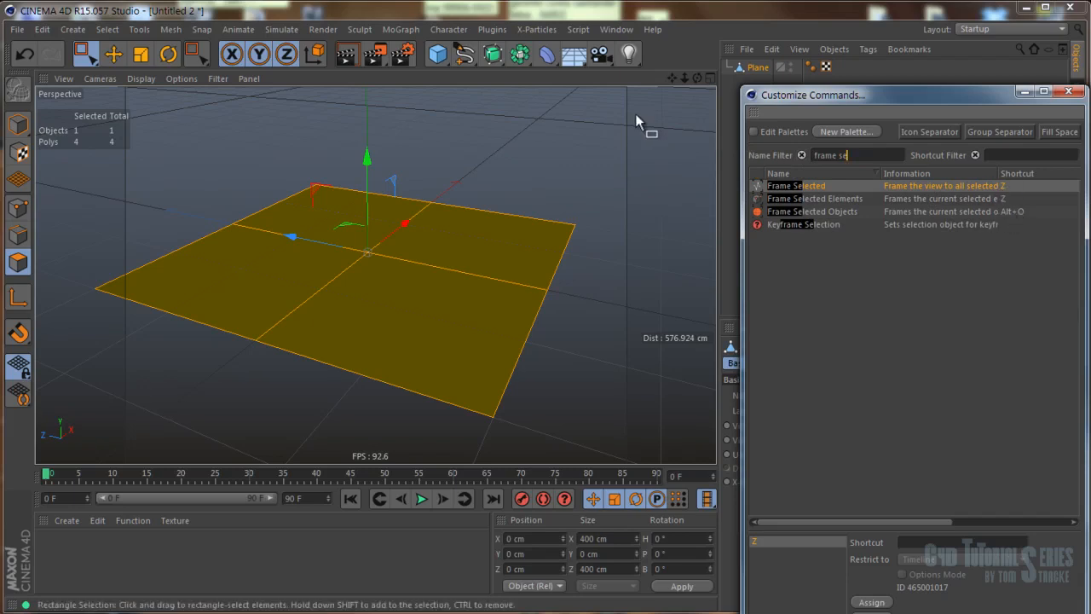
pyautogui.click(801, 155)
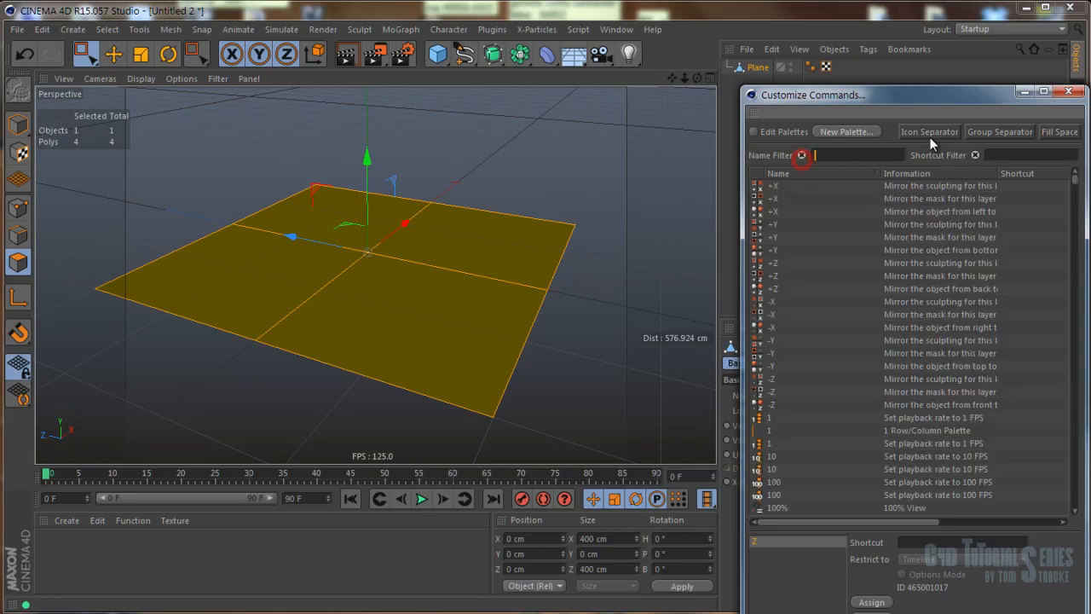
pyautogui.click(1067, 92)
# Select the plane's centre point in point mode and activate the Move tool.
pyautogui.scroll(-3, 439, 234)
pyautogui.scroll(3, 419, 237)
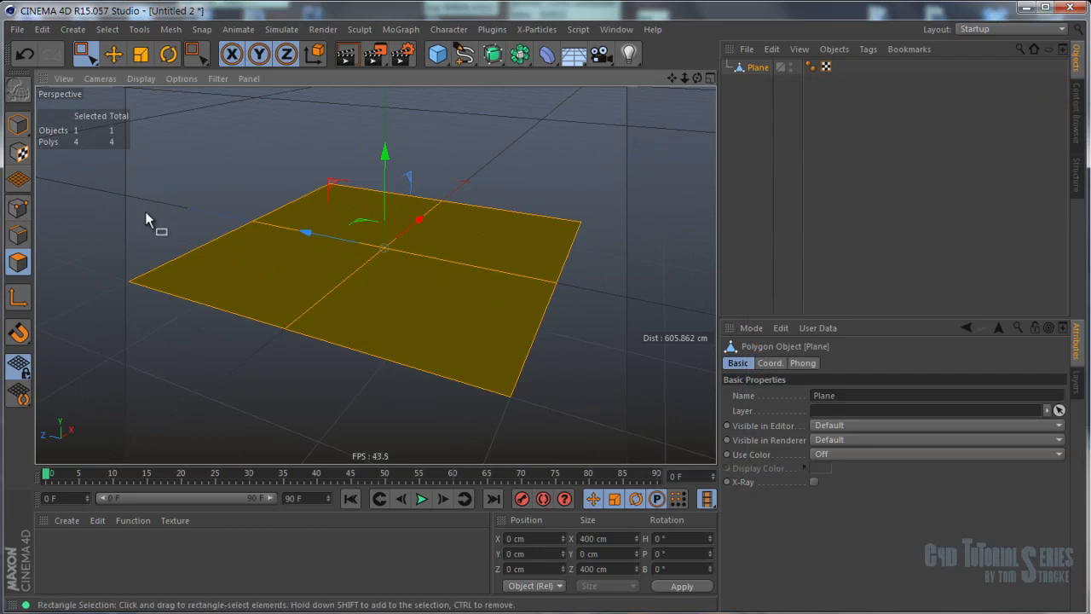
pyautogui.click(18, 207)
pyautogui.click(386, 253)
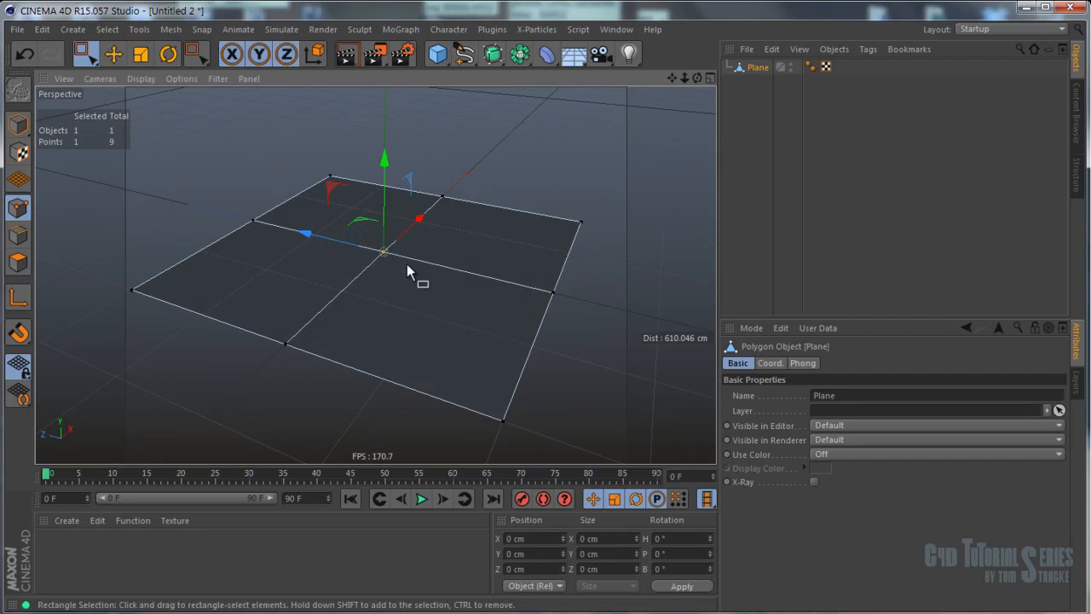
pyautogui.click(113, 53)
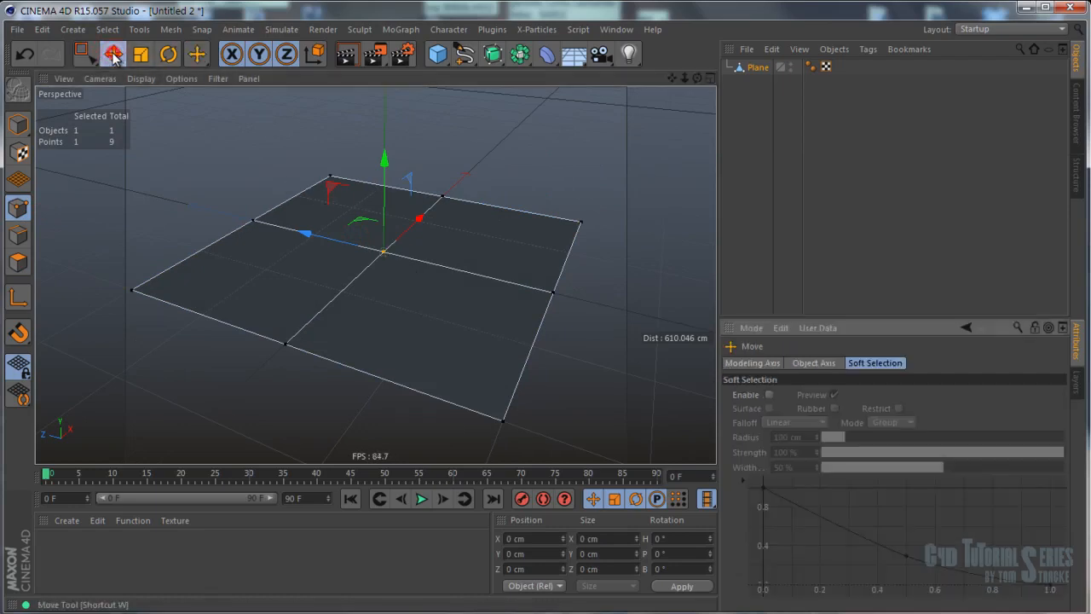
pyautogui.moveTo(384, 215)
pyautogui.keyDown('alt'); pyautogui.mouseDown()
pyautogui.moveTo(401, 219)
pyautogui.moveTo(378, 219)
pyautogui.mouseUp(); pyautogui.keyUp('alt')
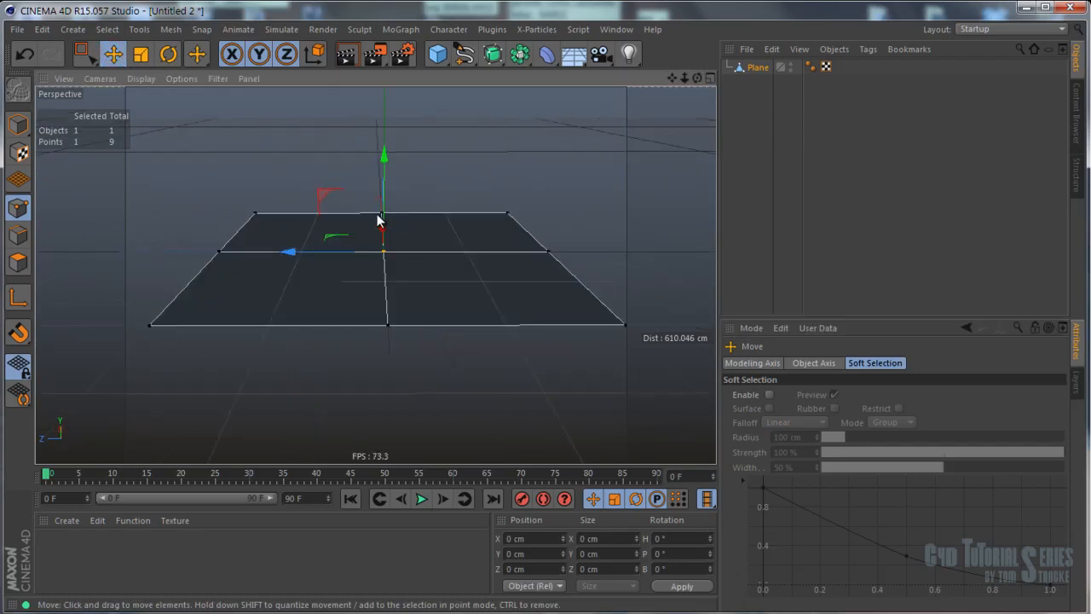
# Use Rectangle Selection in point mode to select the six points along the middle row and the outer row on the +Z side.
pyautogui.click(19, 237)
pyautogui.keyDown('alt'); pyautogui.moveTo(256, 216); pyautogui.dragTo(253, 223); pyautogui.keyUp('alt')
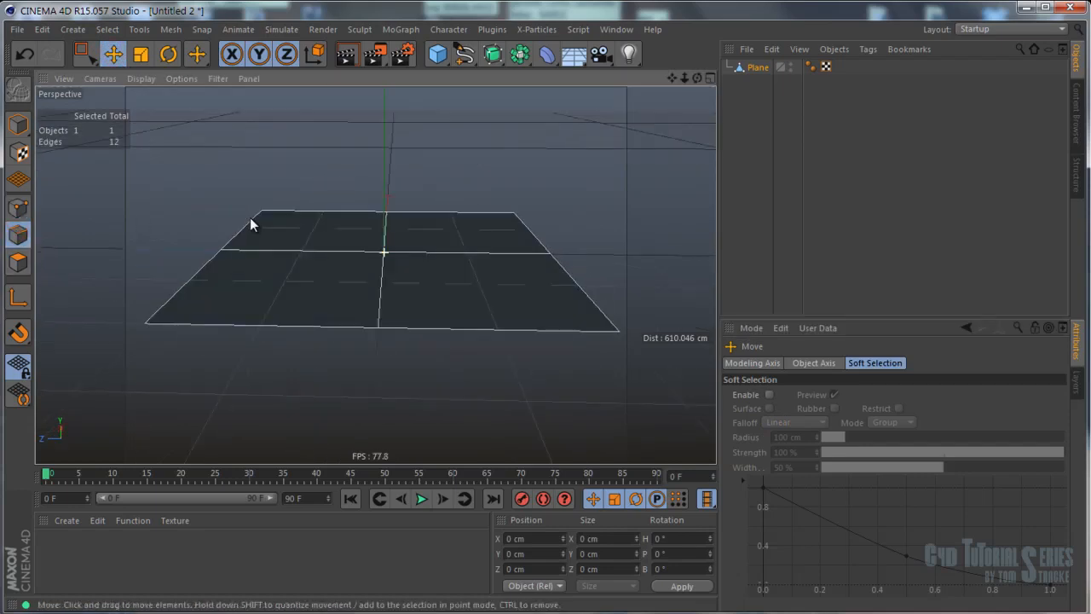
pyautogui.press('0')
pyautogui.click(19, 207)
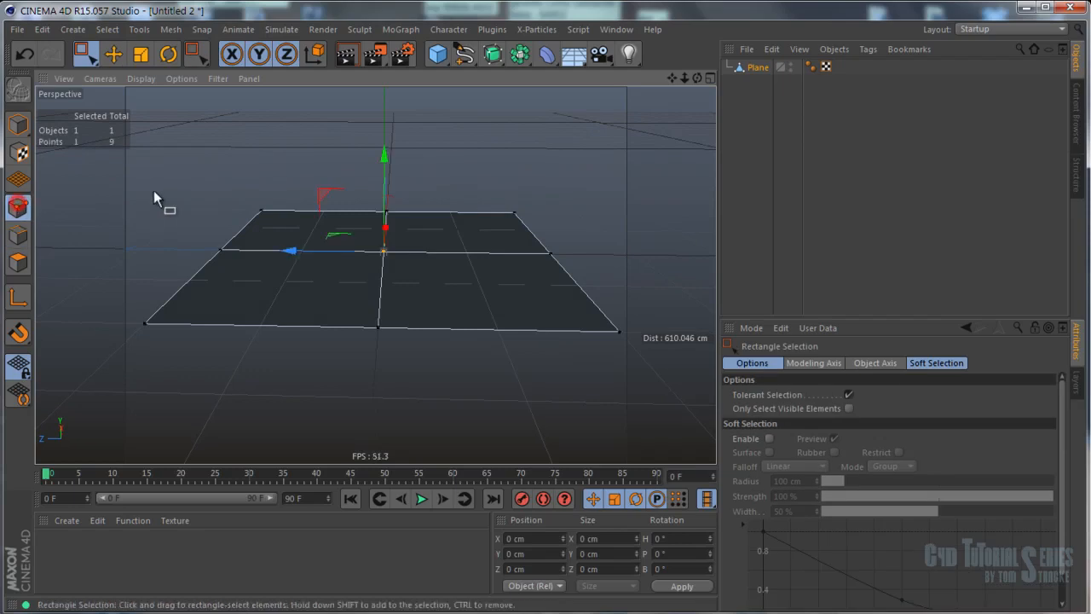
pyautogui.moveTo(110, 181); pyautogui.dragTo(416, 386)
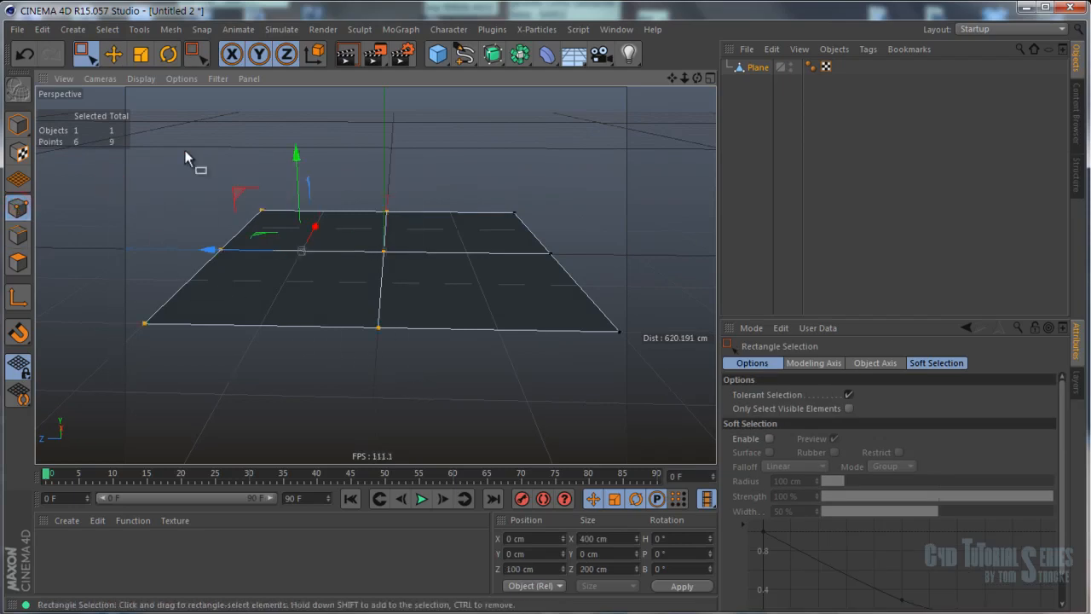
# Try rotating the six selected points slightly about the X axis, then undo the rotation.
pyautogui.press('r')
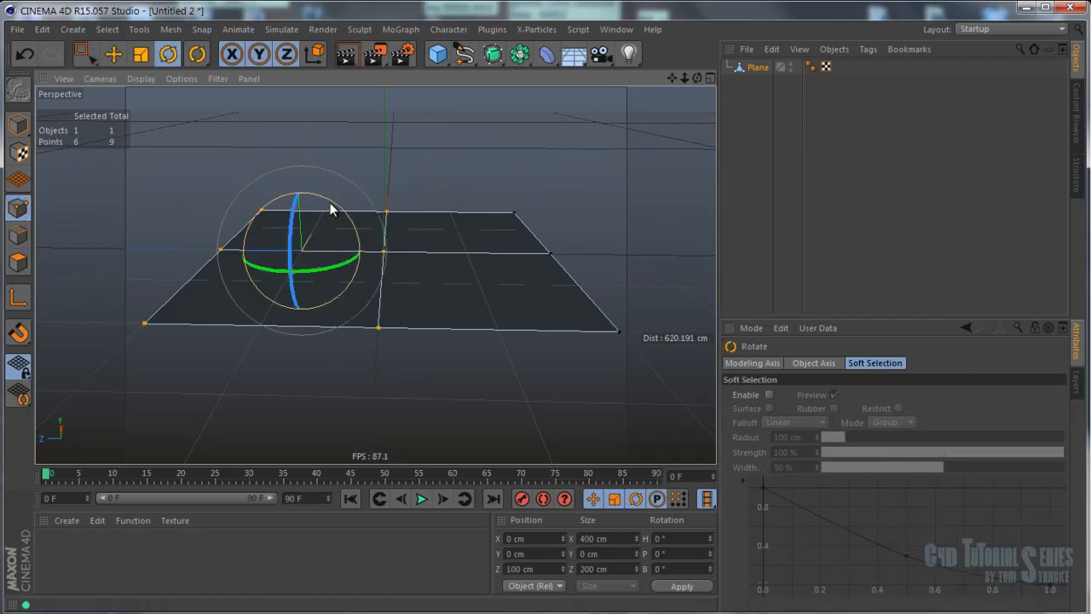
pyautogui.moveTo(336, 210); pyautogui.dragTo(329, 165)
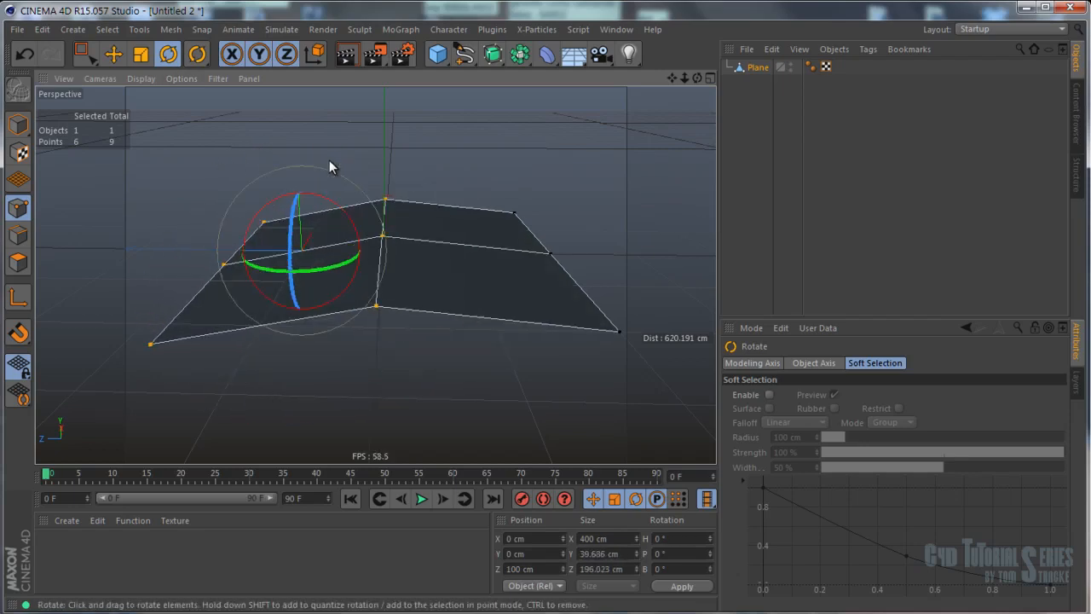
pyautogui.hotkey('ctrl', 'z')
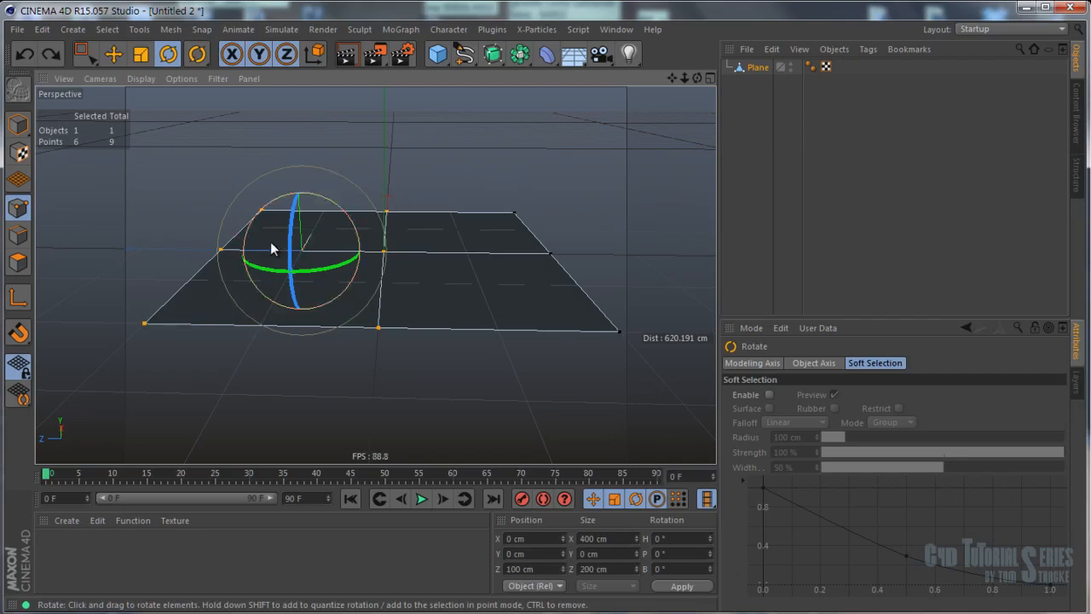
# Try rotating the six points 90° about their own centre and moving them, then undo both changes.
pyautogui.moveTo(333, 205); pyautogui.dragTo(344, 311)
pyautogui.moveTo(346, 287); pyautogui.dragTo(347, 282)
pyautogui.press('e')
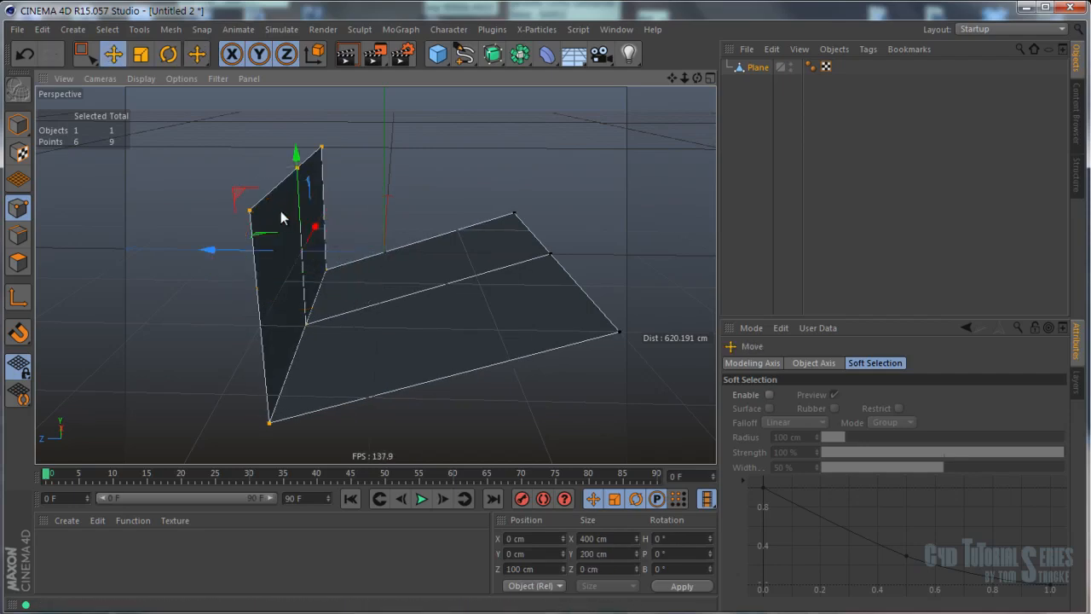
pyautogui.moveTo(246, 203); pyautogui.dragTo(353, 138)
pyautogui.hotkey('ctrl', 'z')
pyautogui.hotkey('ctrl', 'z')
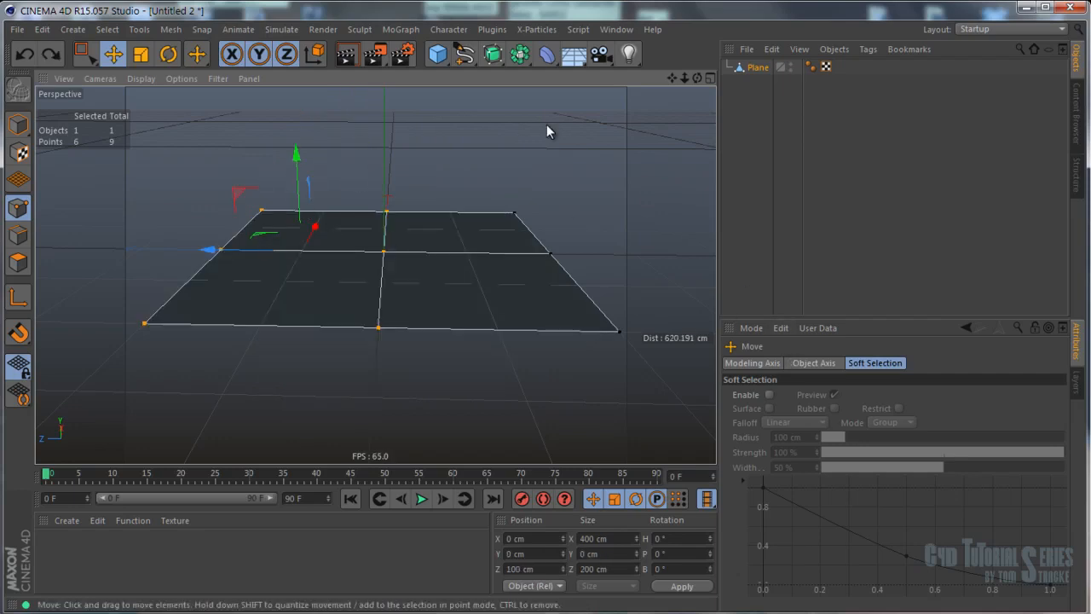
# Set the Modeling Axis Z value to -100 % for the selected points.
pyautogui.click(805, 364)
pyautogui.click(751, 362)
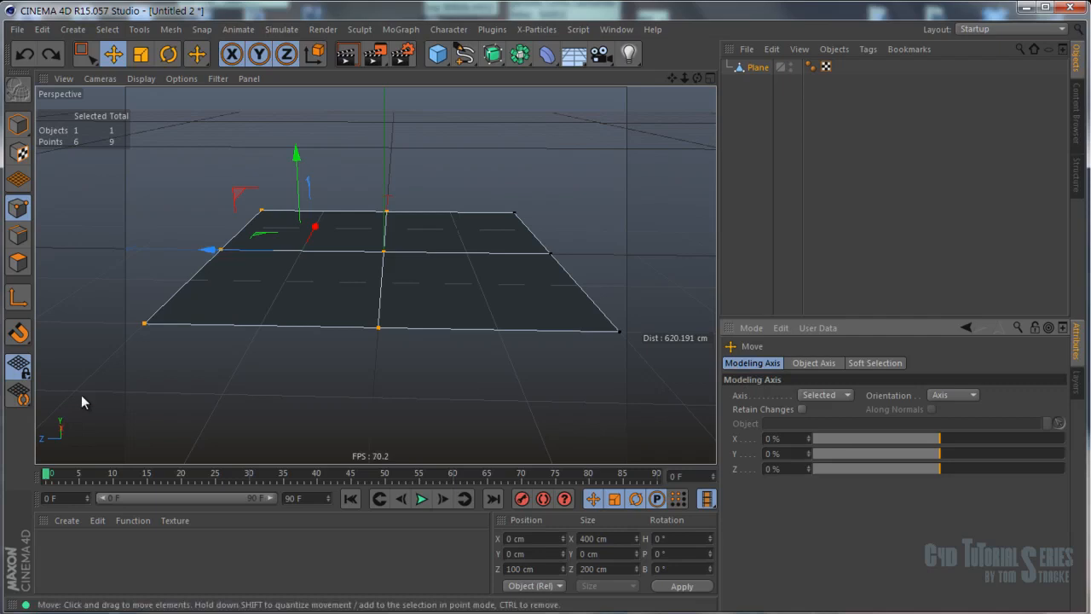
pyautogui.moveTo(892, 465); pyautogui.dragTo(809, 477)
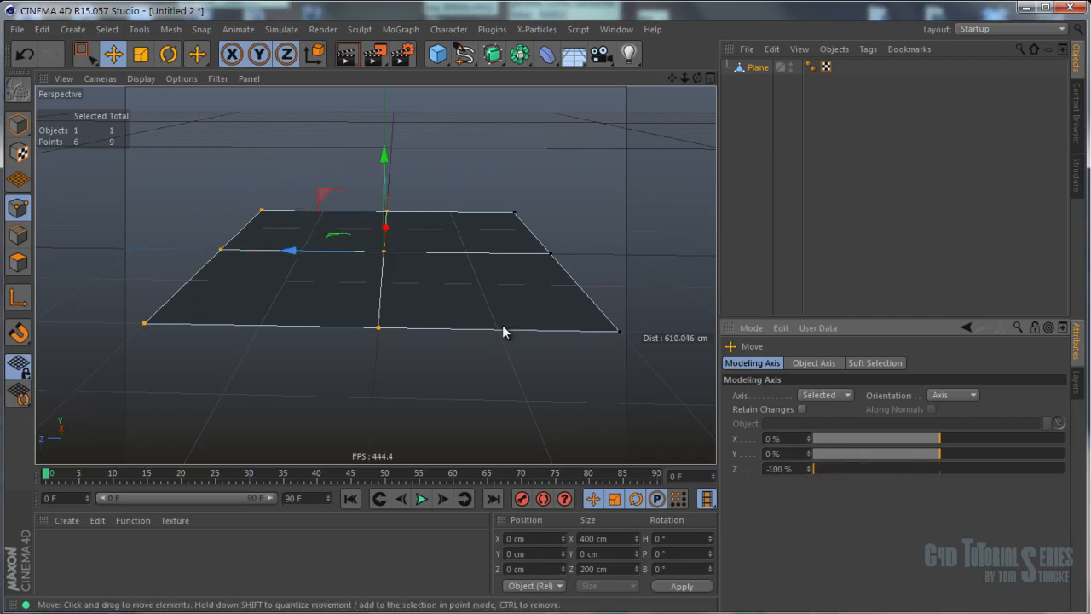
# Try folding the selected points upright by 90° about the shifted axis, inspect the shape, then undo the rotation.
pyautogui.press('r')
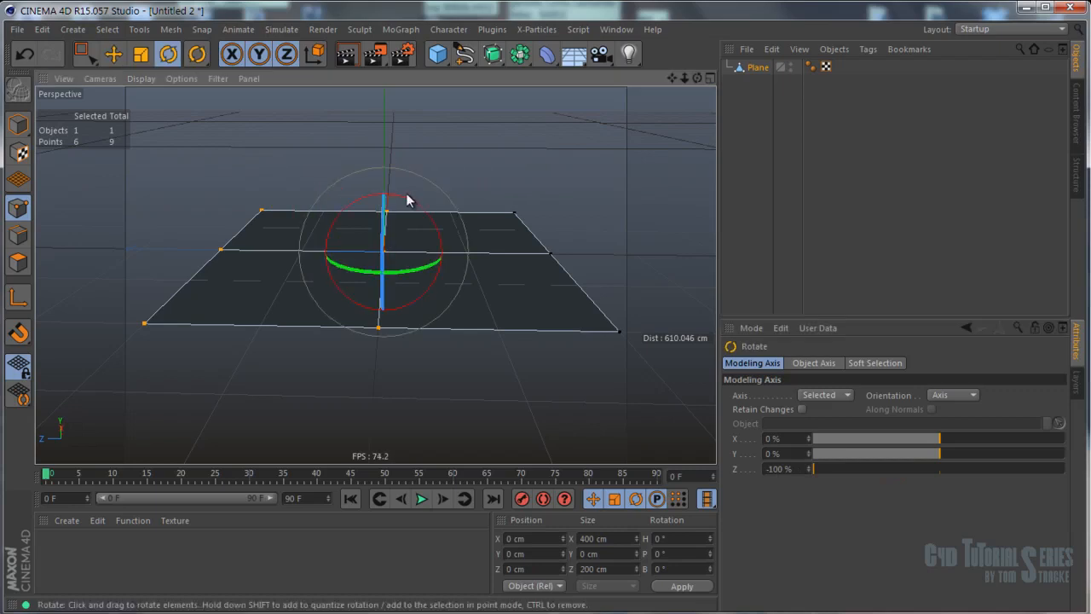
pyautogui.moveTo(406, 204); pyautogui.dragTo(436, 210)
pyautogui.keyDown('alt'); pyautogui.moveTo(436, 210); pyautogui.dragTo(427, 284, button='right'); pyautogui.keyUp('alt')
pyautogui.keyDown('alt'); pyautogui.moveTo(426, 284); pyautogui.dragTo(436, 246, button='middle'); pyautogui.keyUp('alt')
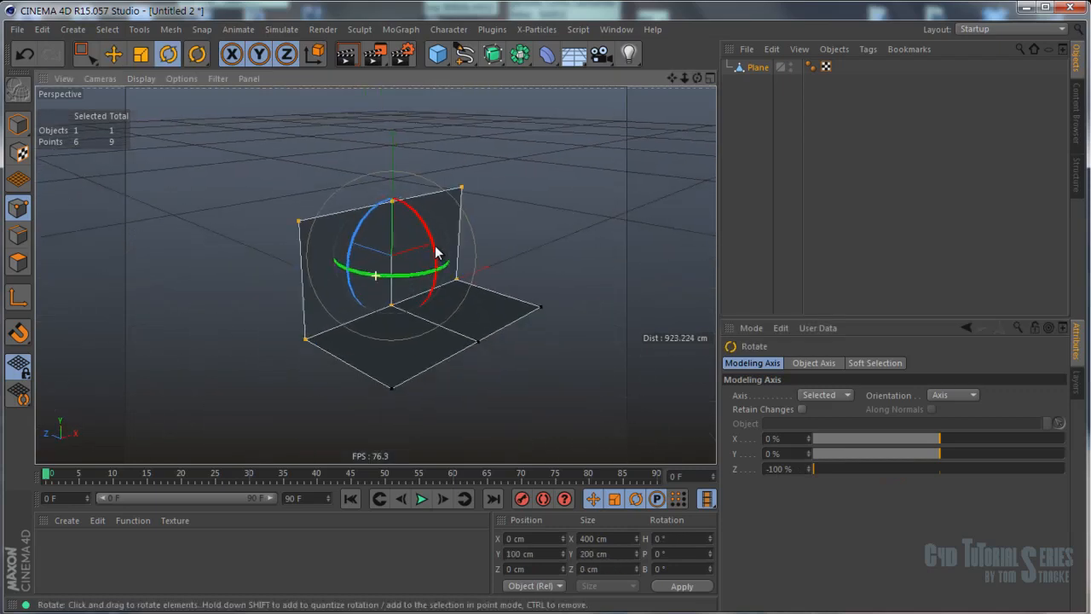
pyautogui.keyDown('alt'); pyautogui.moveTo(434, 244); pyautogui.dragTo(518, 189); pyautogui.keyUp('alt')
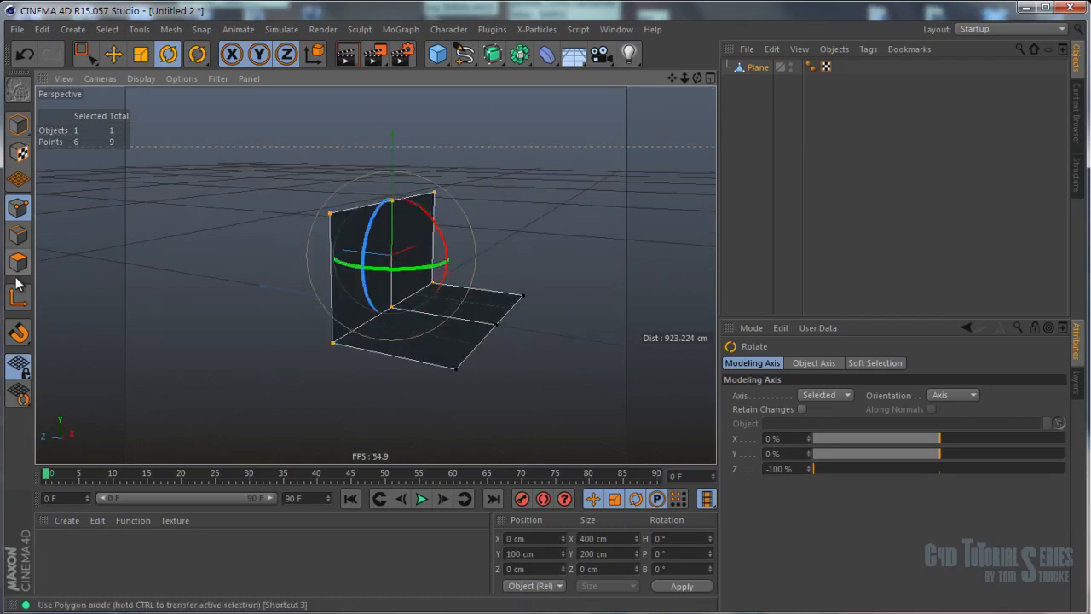
pyautogui.hotkey('ctrl', 'z')
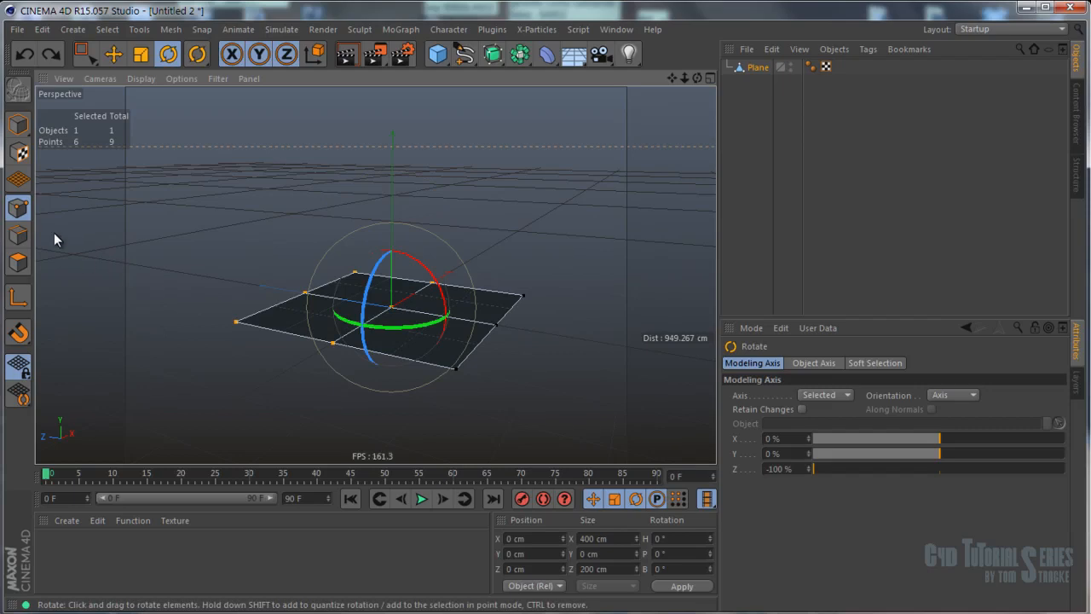
# Deselect all points, then select only the plane's polygon centred at X -100 cm, Z -100 cm in polygon mode.
pyautogui.keyDown('alt'); pyautogui.moveTo(208, 169); pyautogui.dragTo(219, 223); pyautogui.keyUp('alt')
pyautogui.click(218, 218)
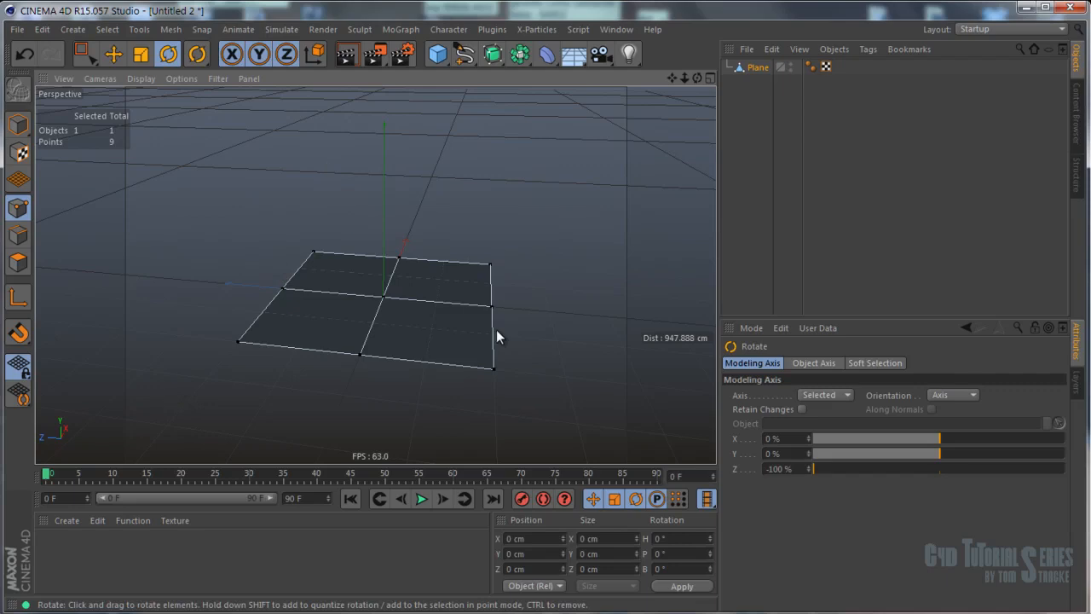
pyautogui.keyDown('alt'); pyautogui.moveTo(415, 157); pyautogui.dragTo(344, 196); pyautogui.keyUp('alt')
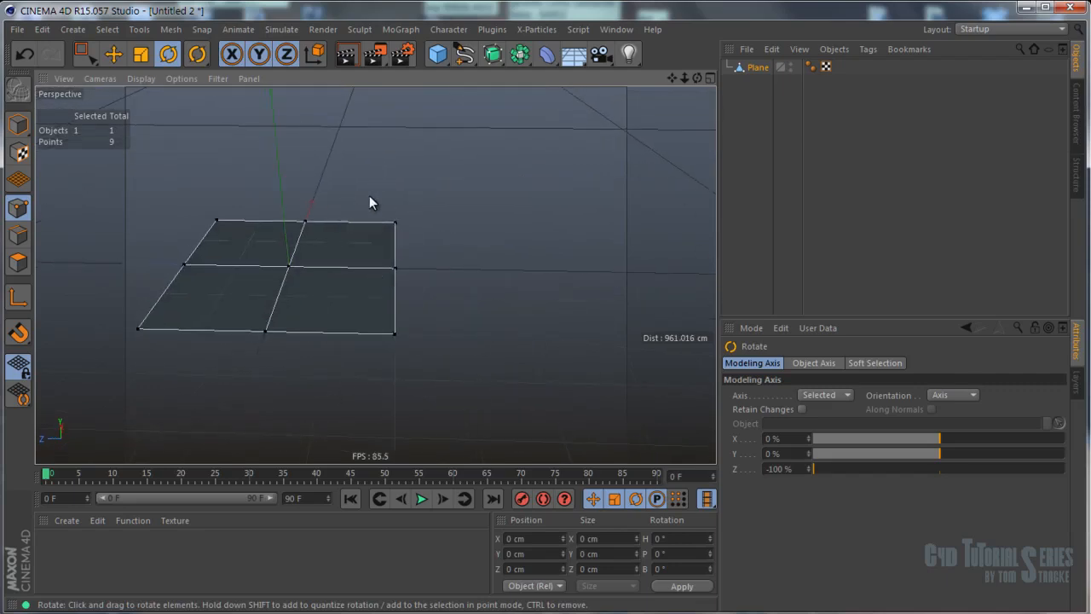
pyautogui.click(19, 262)
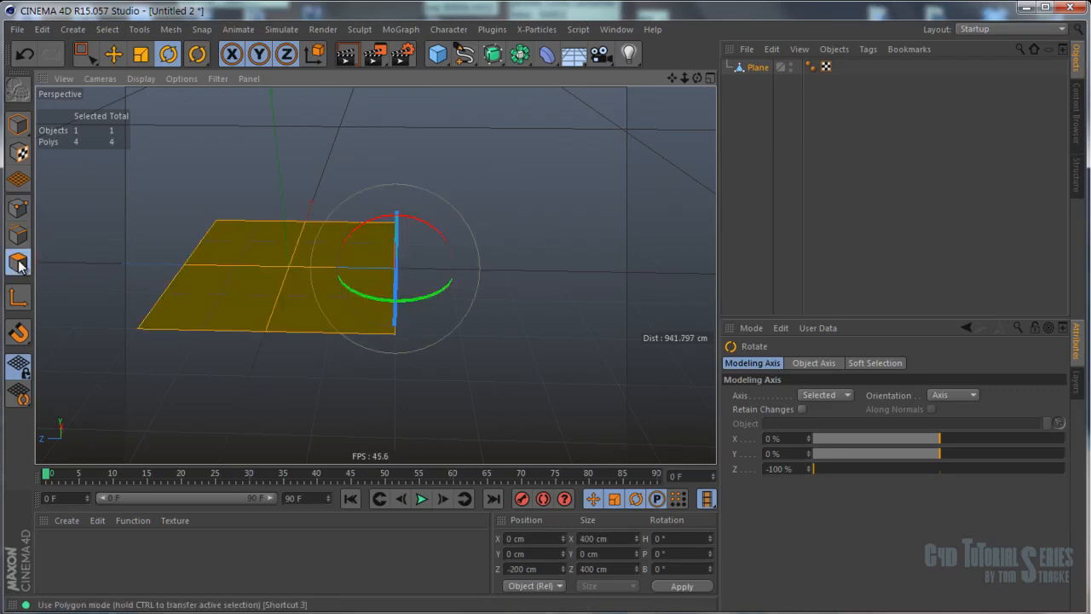
pyautogui.click(309, 188)
pyautogui.keyDown('alt'); pyautogui.moveTo(309, 188); pyautogui.dragTo(452, 210); pyautogui.keyUp('alt')
pyautogui.scroll(4, 378, 283)
pyautogui.click(392, 307)
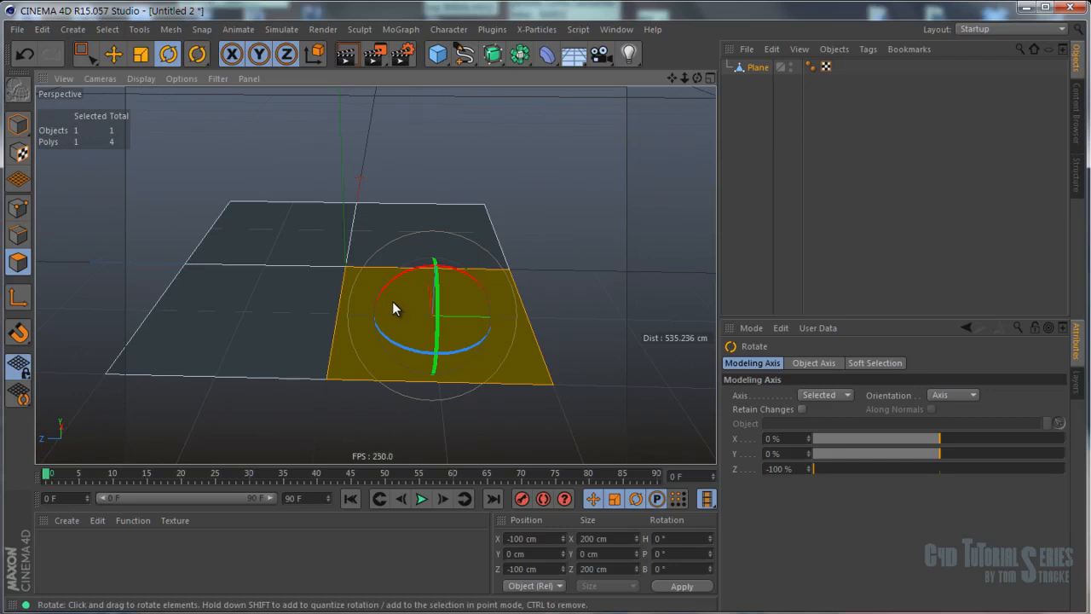
# Bevel the selected polygon upward with an offset and extrusion of about 82.5 cm.
pyautogui.rightClick(343, 281)
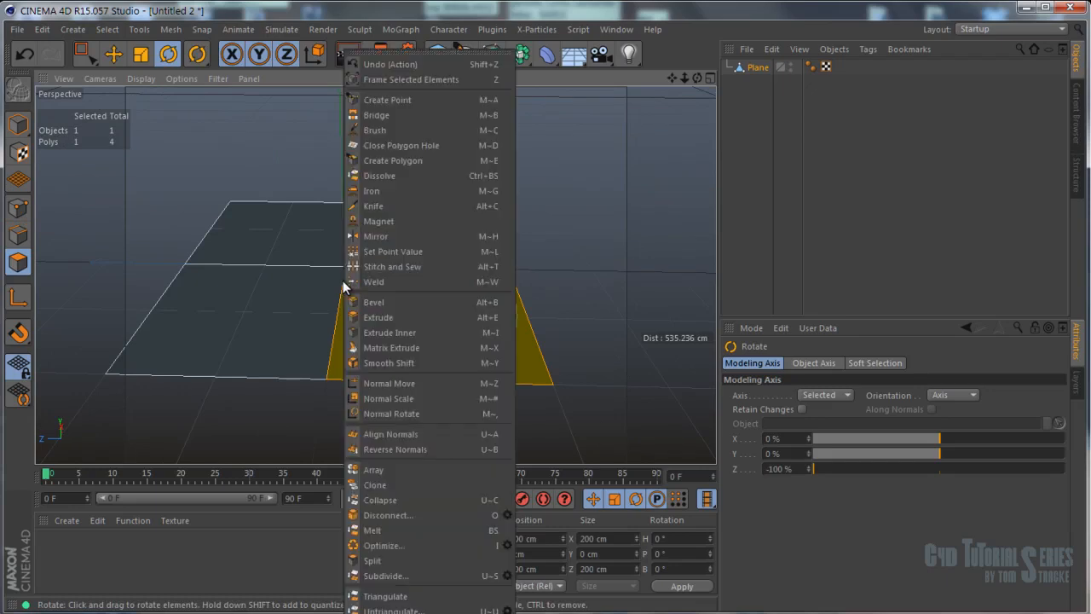
pyautogui.click(321, 288)
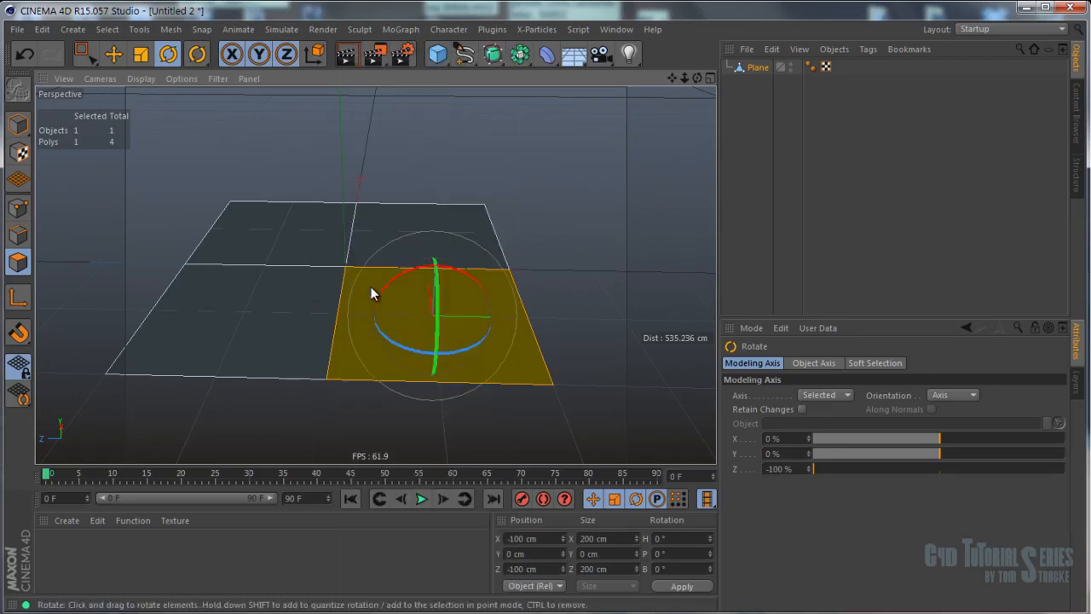
pyautogui.rightClick(372, 286)
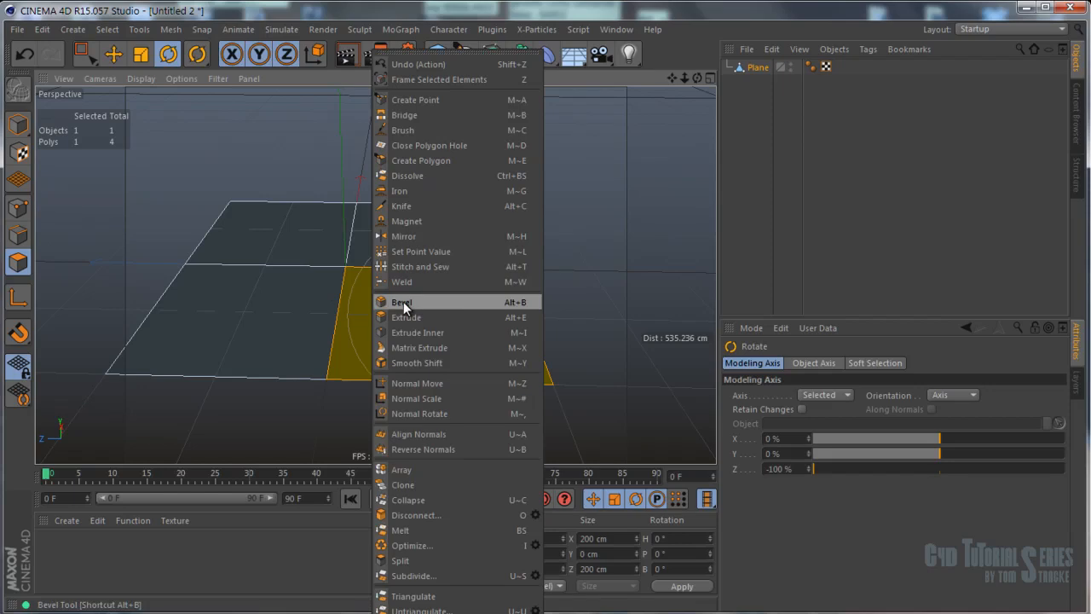
pyautogui.click(403, 302)
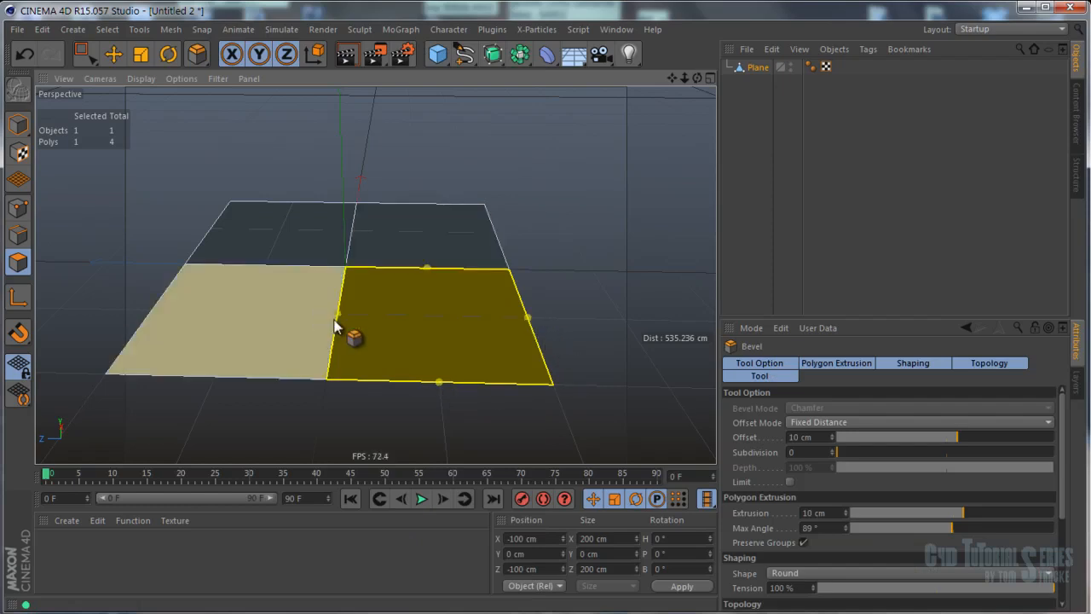
pyautogui.keyDown('alt'); pyautogui.moveTo(383, 312); pyautogui.dragTo(401, 298); pyautogui.keyUp('alt')
pyautogui.moveTo(409, 346); pyautogui.dragTo(358, 256)
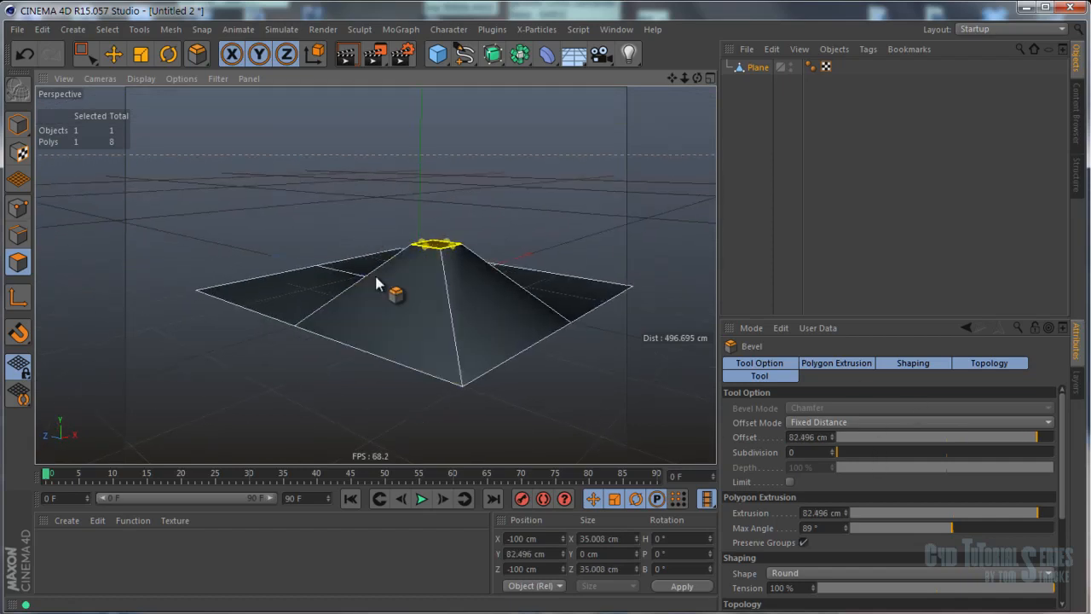
# Reduce the bevel's offset to about 50.6 cm by widening the top polygon in the view.
pyautogui.scroll(5, 427, 254)
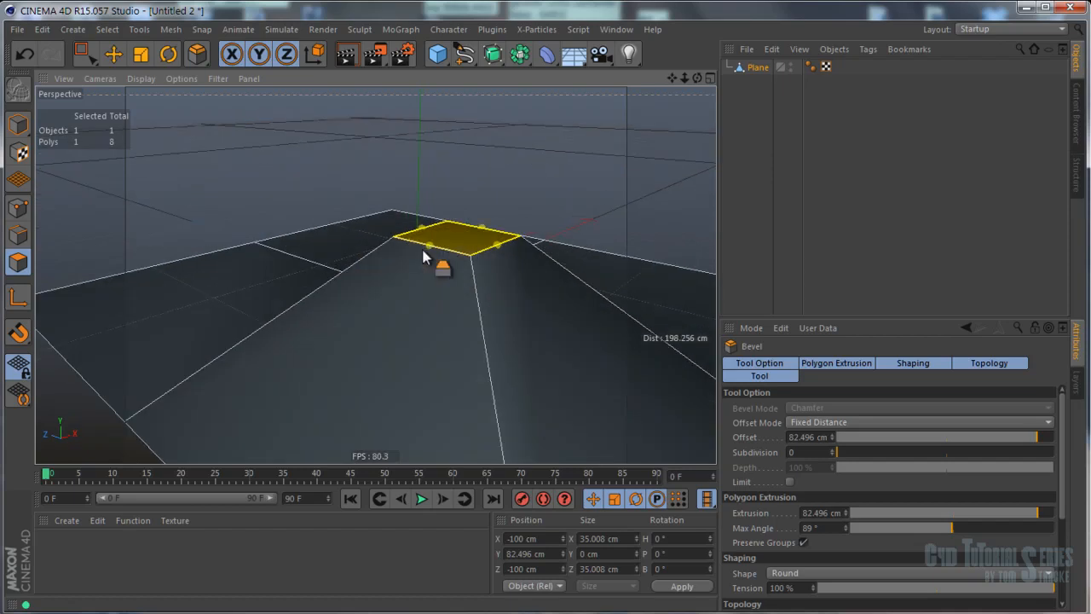
pyautogui.moveTo(430, 249); pyautogui.dragTo(362, 348)
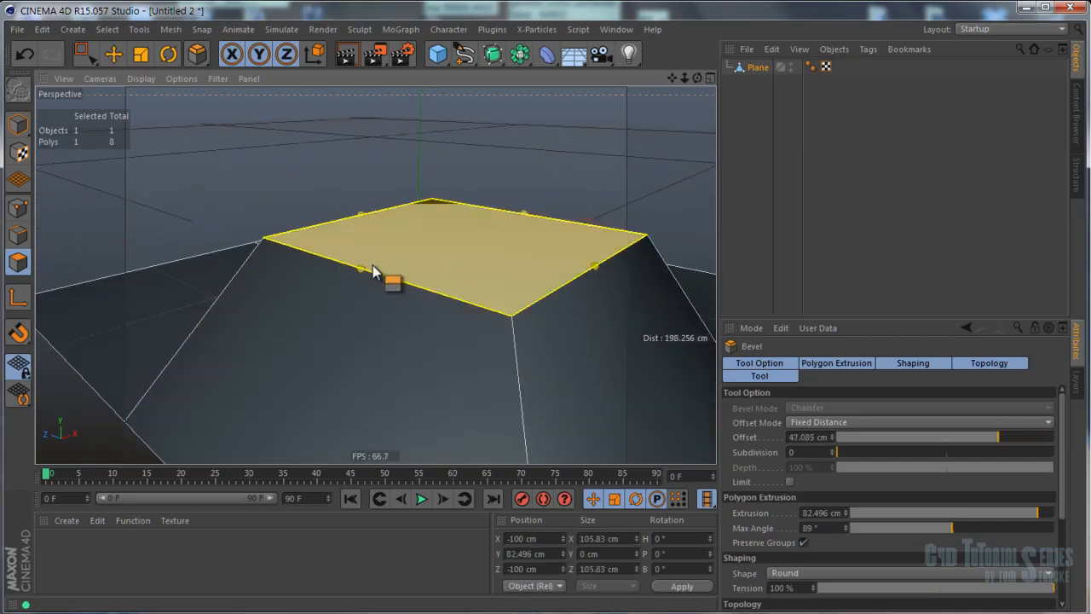
pyautogui.moveTo(360, 268); pyautogui.dragTo(367, 250)
pyautogui.keyDown('alt'); pyautogui.moveTo(452, 288); pyautogui.dragTo(458, 276); pyautogui.keyUp('alt')
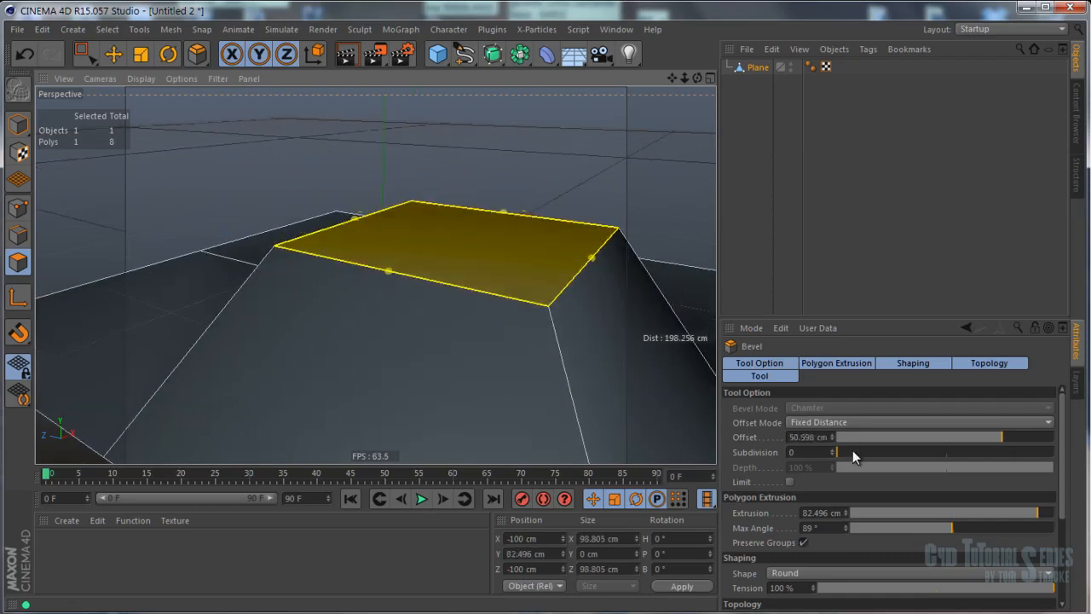
# Set the bevel's subdivision to 10 and its offset to 62 cm.
pyautogui.moveTo(848, 449); pyautogui.dragTo(988, 435)
pyautogui.scroll(-3, 655, 312)
pyautogui.keyDown('alt'); pyautogui.moveTo(609, 292); pyautogui.dragTo(554, 287, button='middle'); pyautogui.keyUp('alt')
pyautogui.moveTo(947, 438); pyautogui.dragTo(1014, 436)
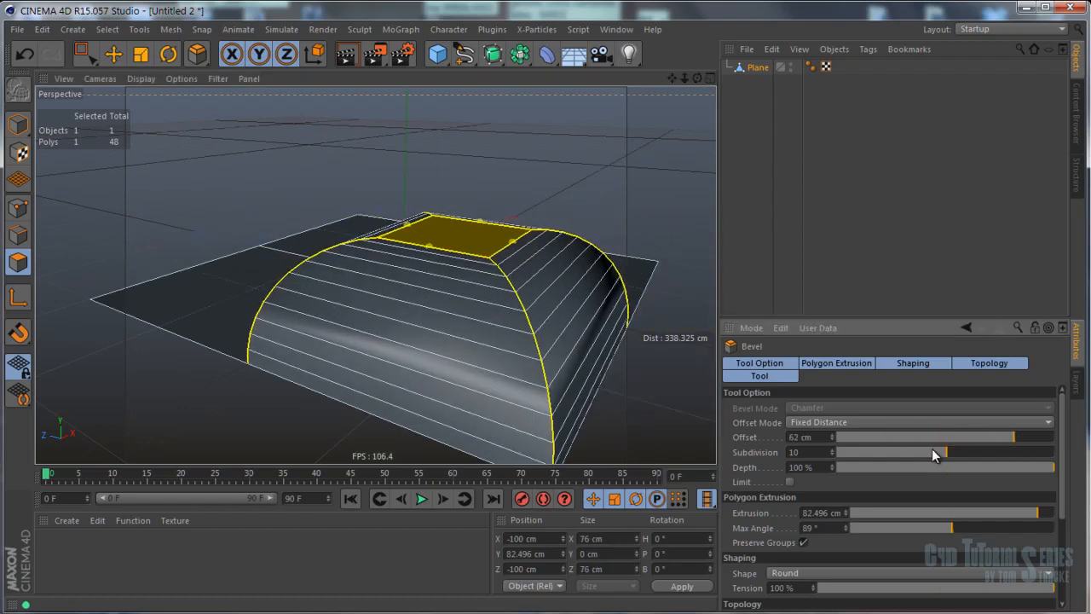
# Set the bevel's subdivision to 17, depth to -89 % and extrusion to -100 cm so it sinks below the plane.
pyautogui.moveTo(931, 449); pyautogui.dragTo(841, 470)
pyautogui.keyDown('alt'); pyautogui.moveTo(562, 300); pyautogui.dragTo(576, 324); pyautogui.keyUp('alt')
pyautogui.moveTo(1037, 514); pyautogui.dragTo(670, 401)
pyautogui.keyDown('alt'); pyautogui.moveTo(479, 242); pyautogui.dragTo(629, 319); pyautogui.keyUp('alt')
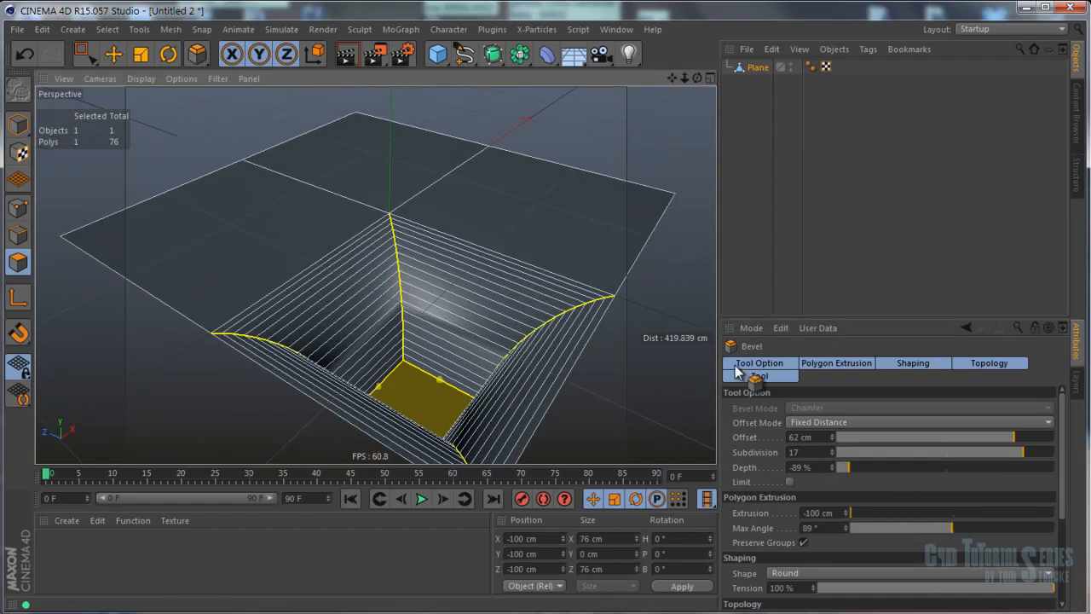
# Lower the bevel's maximum angle to 81° and inspect the sunken walls from another side.
pyautogui.moveTo(930, 525); pyautogui.dragTo(1039, 534)
pyautogui.moveTo(940, 535); pyautogui.dragTo(943, 533)
pyautogui.keyDown('alt'); pyautogui.moveTo(426, 253); pyautogui.dragTo(329, 190); pyautogui.keyUp('alt')
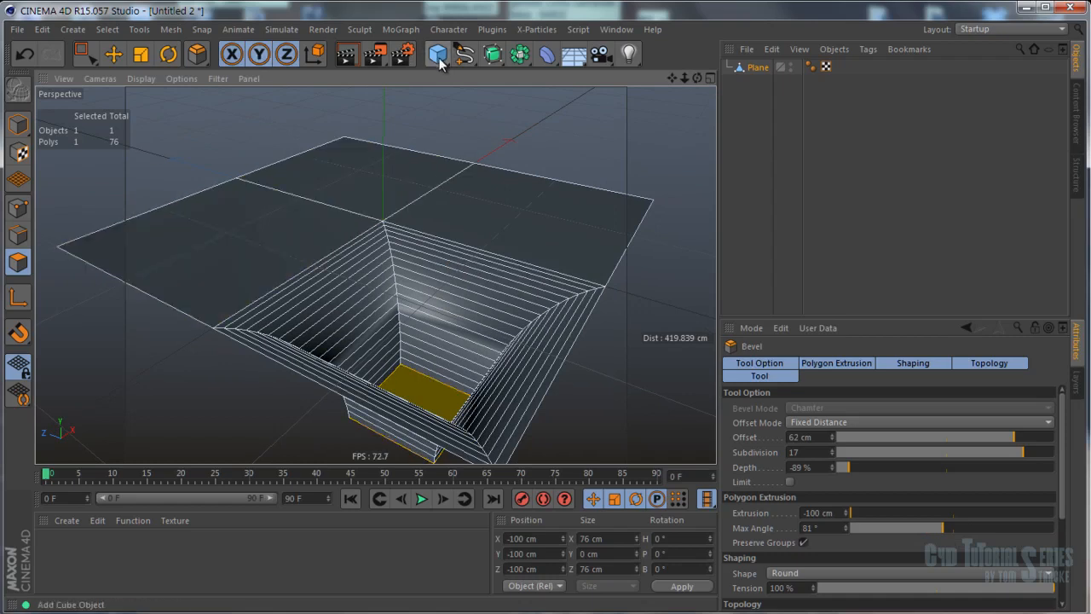
pyautogui.moveTo(438, 56); pyautogui.dragTo(371, 269)
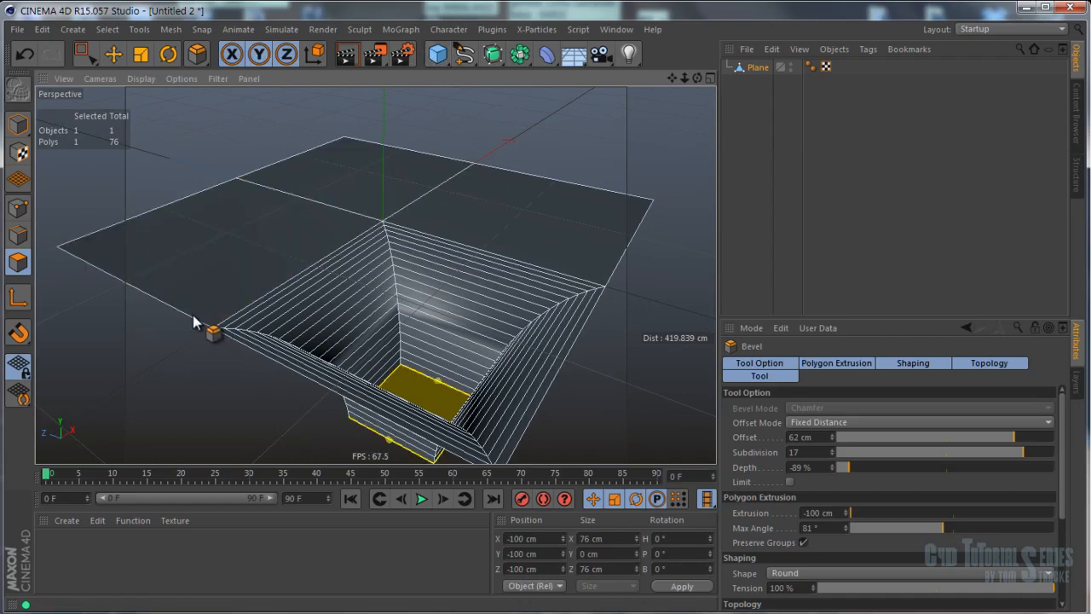
pyautogui.moveTo(193, 322); pyautogui.dragTo(905, 407)
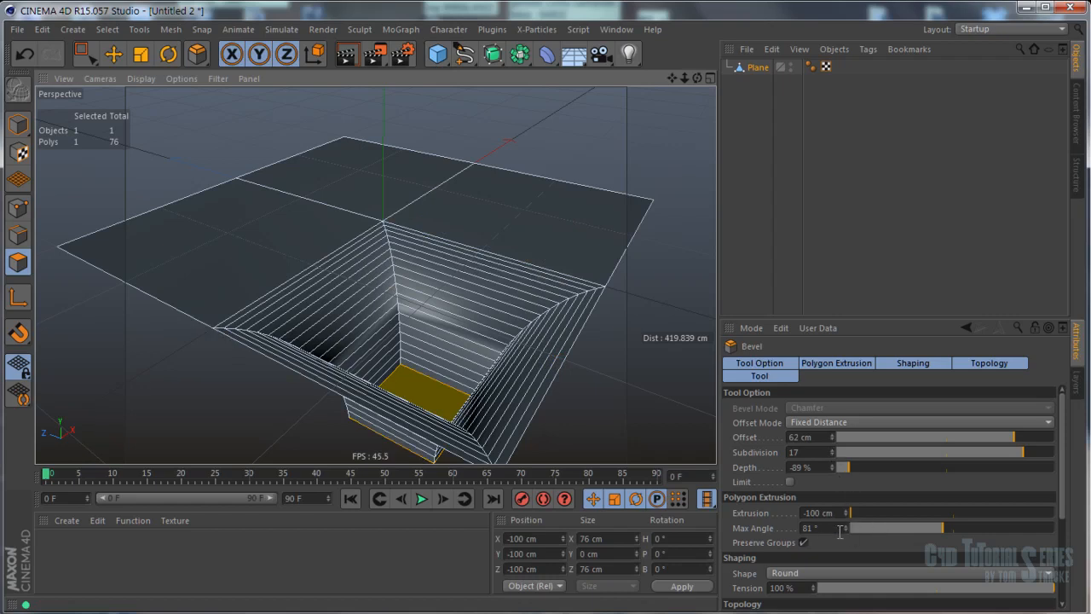
# Set the bevel's maximum angle to 89° and its shaping tension to 100 %.
pyautogui.moveTo(848, 530); pyautogui.dragTo(834, 528)
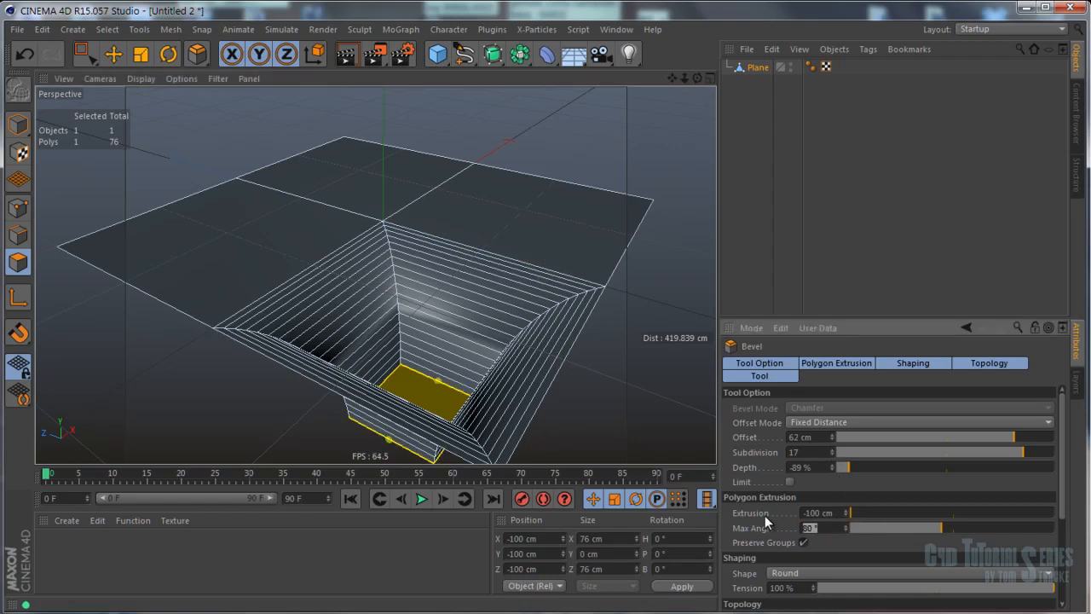
pyautogui.write('89')
pyautogui.press('Return')
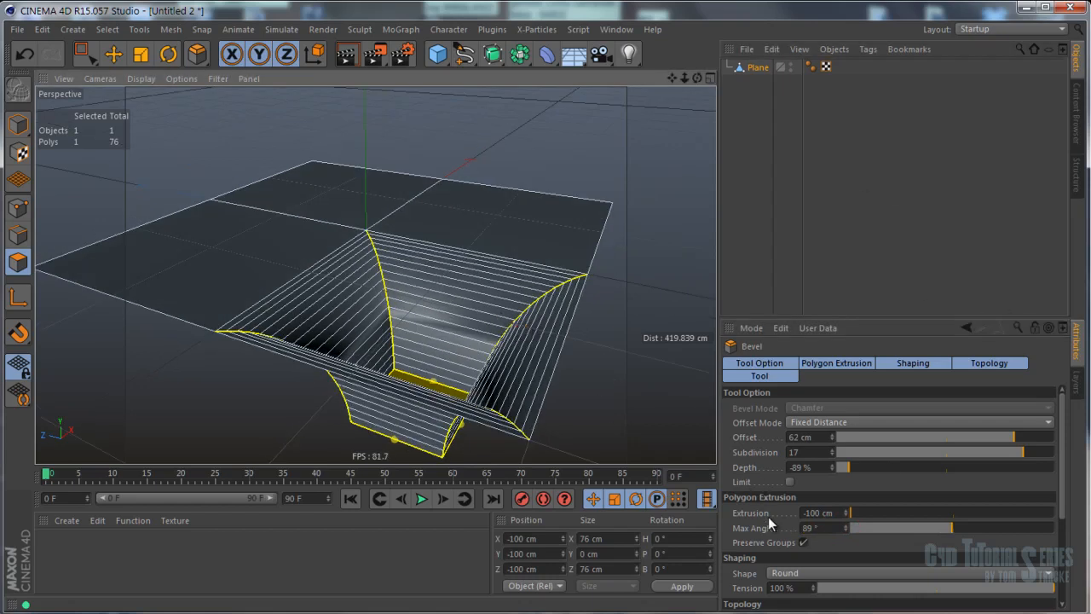
pyautogui.scroll(-3, 768, 516)
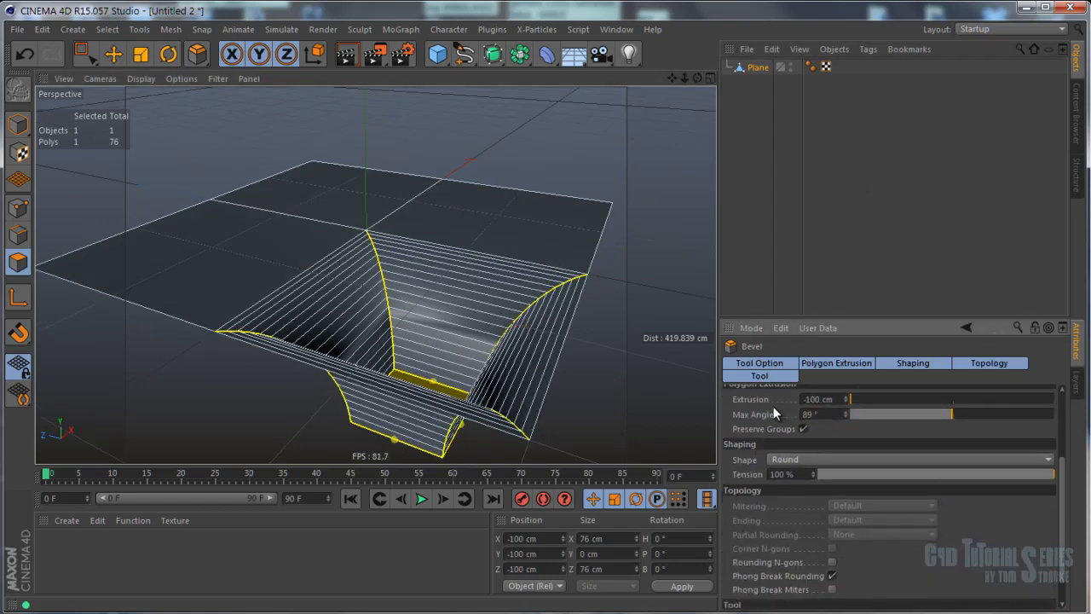
pyautogui.click(795, 459)
pyautogui.moveTo(956, 472); pyautogui.dragTo(1063, 484)
# Extrude the plane's flat polygon diagonally opposite the sunken bevel upward by about 93.5 cm.
pyautogui.keyDown('alt'); pyautogui.moveTo(292, 267); pyautogui.dragTo(327, 299, button='middle'); pyautogui.keyUp('alt')
pyautogui.click(344, 189)
pyautogui.keyDown('alt'); pyautogui.moveTo(336, 251); pyautogui.dragTo(392, 263); pyautogui.keyUp('alt')
pyautogui.keyDown('alt'); pyautogui.moveTo(392, 262); pyautogui.dragTo(407, 298, button='middle'); pyautogui.keyUp('alt')
pyautogui.keyDown('alt'); pyautogui.moveTo(408, 298); pyautogui.dragTo(416, 273, button='right'); pyautogui.keyUp('alt')
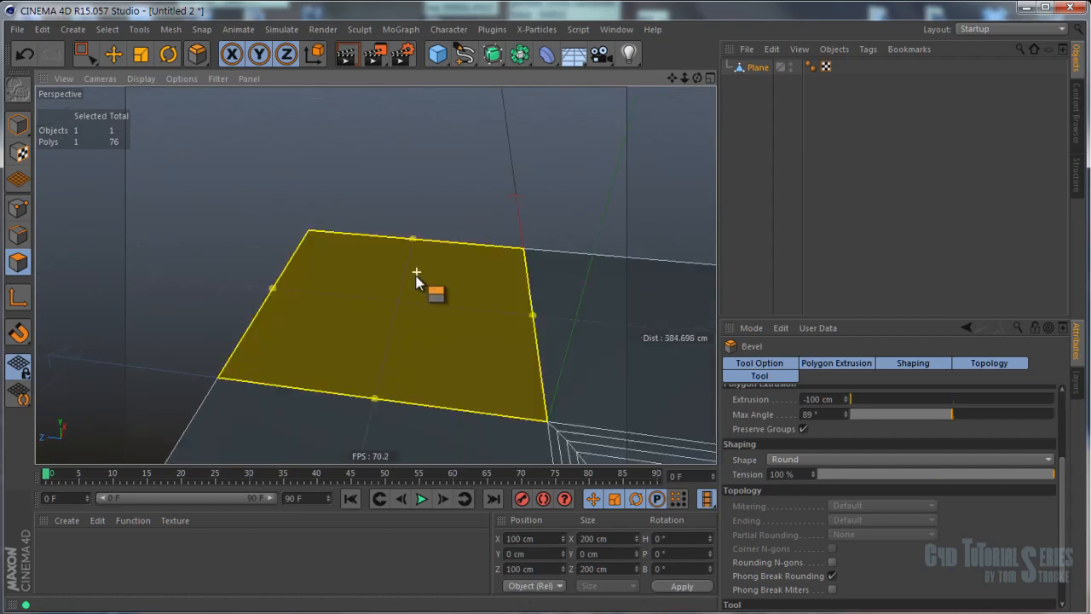
pyautogui.rightClick(444, 330)
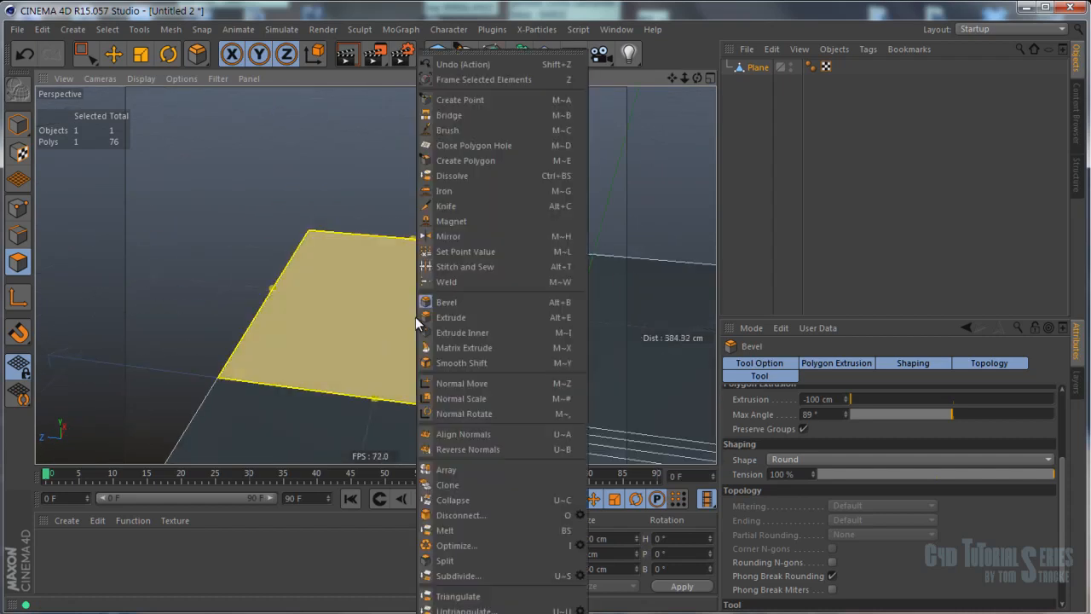
pyautogui.click(461, 315)
pyautogui.moveTo(384, 333); pyautogui.dragTo(494, 264)
pyautogui.keyDown('alt'); pyautogui.moveTo(364, 213); pyautogui.dragTo(373, 198); pyautogui.keyUp('alt')
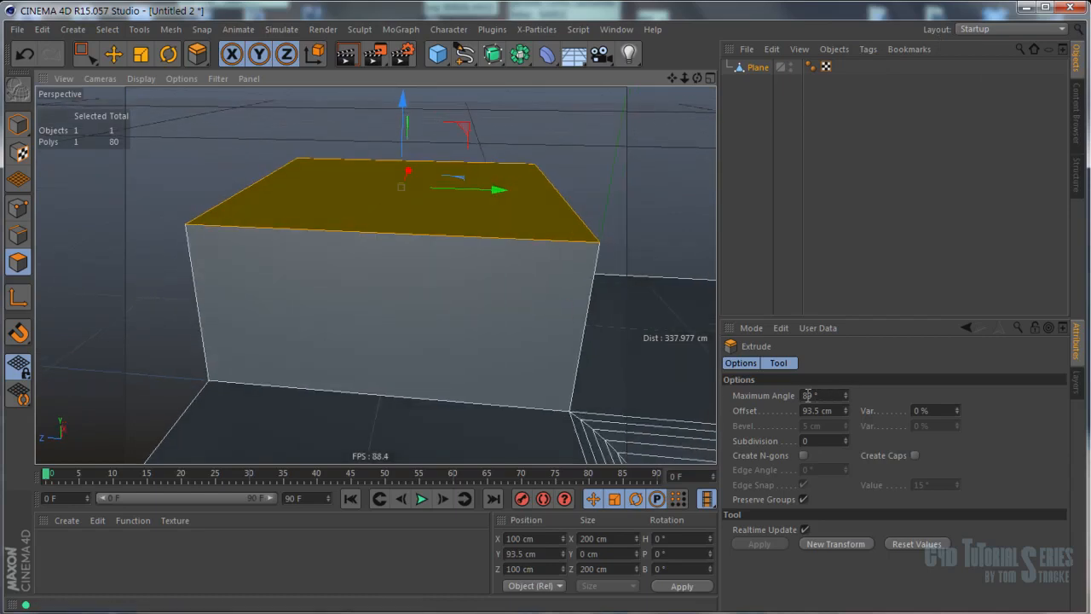
pyautogui.keyDown('alt'); pyautogui.moveTo(481, 307); pyautogui.dragTo(457, 307); pyautogui.keyUp('alt')
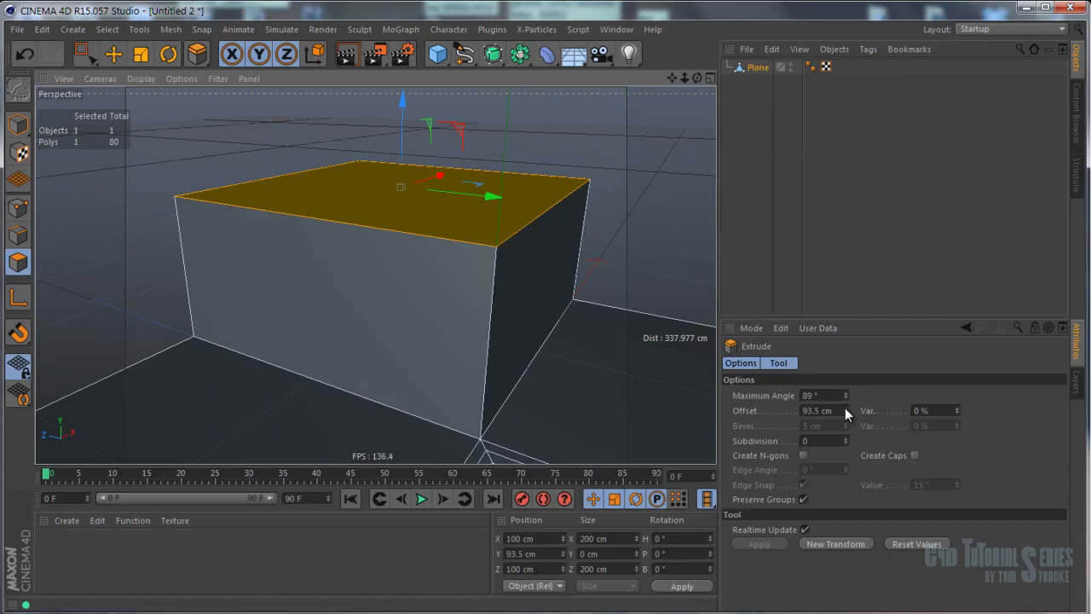
# Add a cube, place it clear of the plane at about X 330.8 cm and Z -796.4 cm, and make it editable.
pyautogui.keyDown('alt'); pyautogui.moveTo(430, 329); pyautogui.dragTo(396, 331); pyautogui.keyUp('alt')
pyautogui.keyDown('alt'); pyautogui.moveTo(396, 331); pyautogui.dragTo(328, 311, button='right'); pyautogui.keyUp('alt')
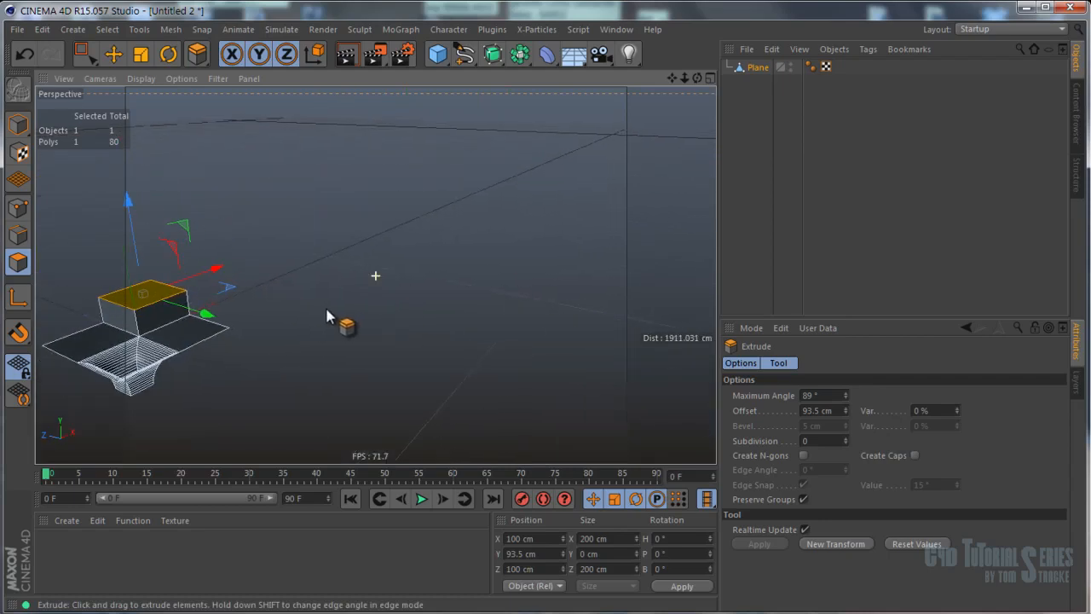
pyautogui.click(436, 54)
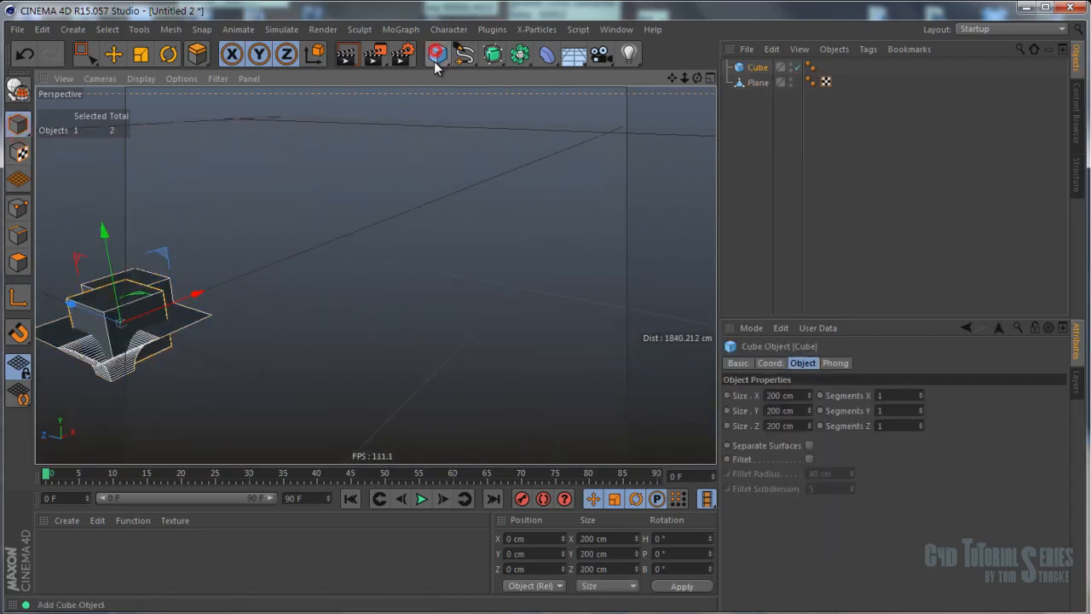
pyautogui.press('e')
pyautogui.moveTo(141, 297); pyautogui.dragTo(366, 334)
pyautogui.scroll(5, 420, 304)
pyautogui.scroll(3, 395, 312)
pyautogui.scroll(-2, 396, 316)
pyautogui.click(18, 89)
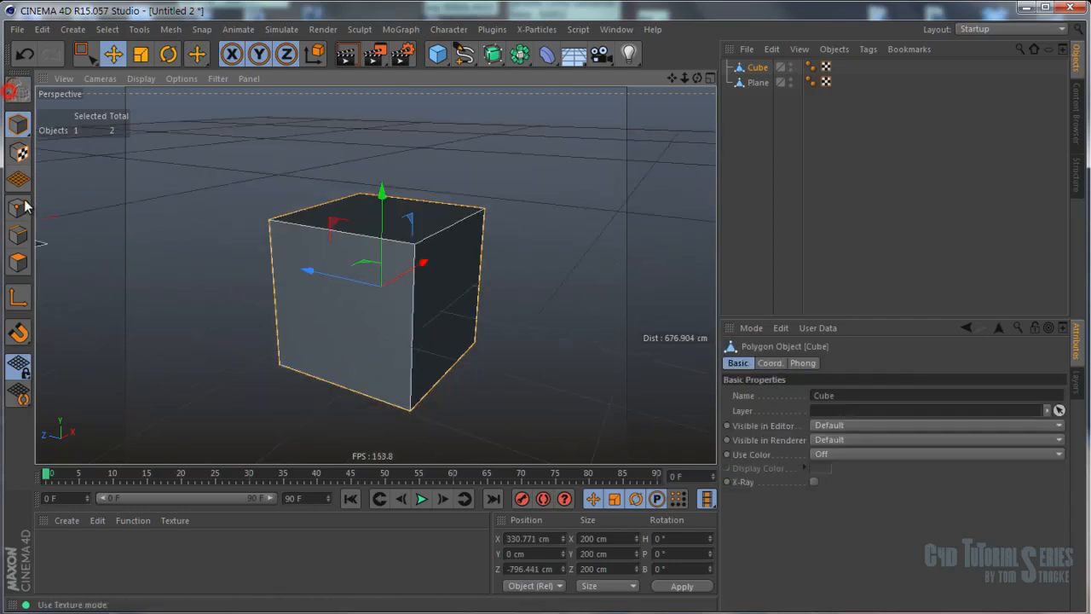
# Select all of the cube's polygons and center their modeling axis by setting its Z to 0 %.
pyautogui.click(18, 263)
pyautogui.press('0')
pyautogui.moveTo(205, 147); pyautogui.dragTo(620, 453)
pyautogui.click(18, 124)
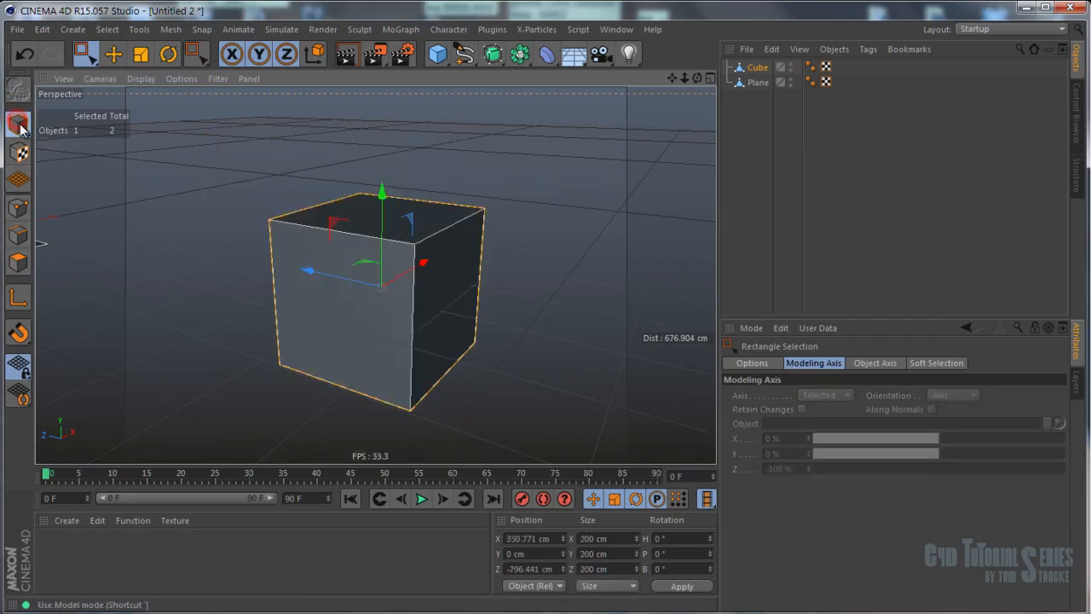
pyautogui.click(18, 262)
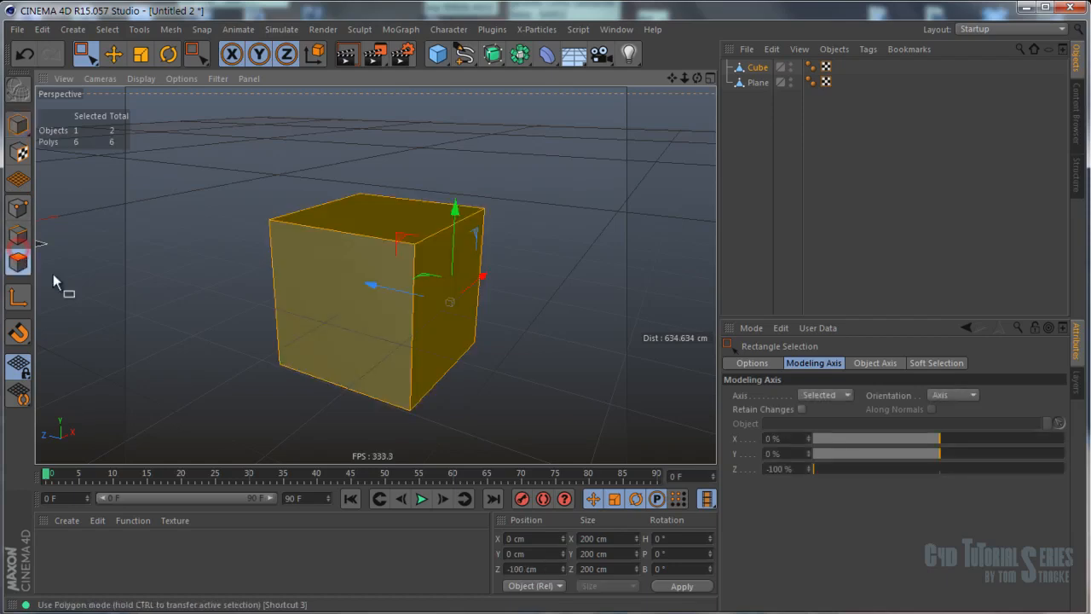
pyautogui.moveTo(228, 163); pyautogui.dragTo(554, 422)
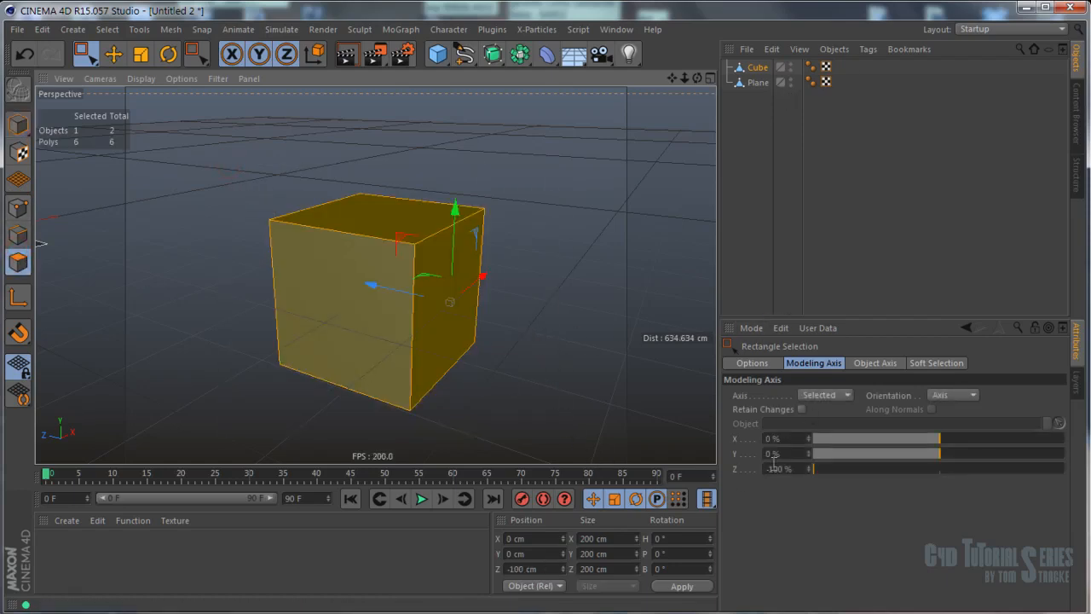
pyautogui.keyDown('alt'); pyautogui.moveTo(457, 318); pyautogui.dragTo(424, 299); pyautogui.keyUp('alt')
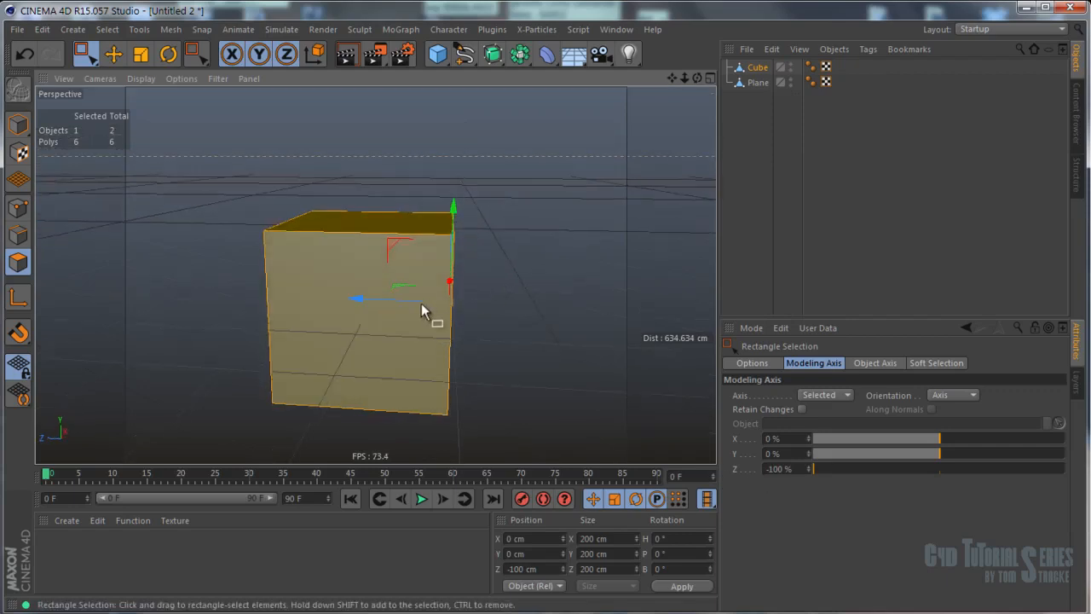
pyautogui.moveTo(902, 466); pyautogui.dragTo(939, 466)
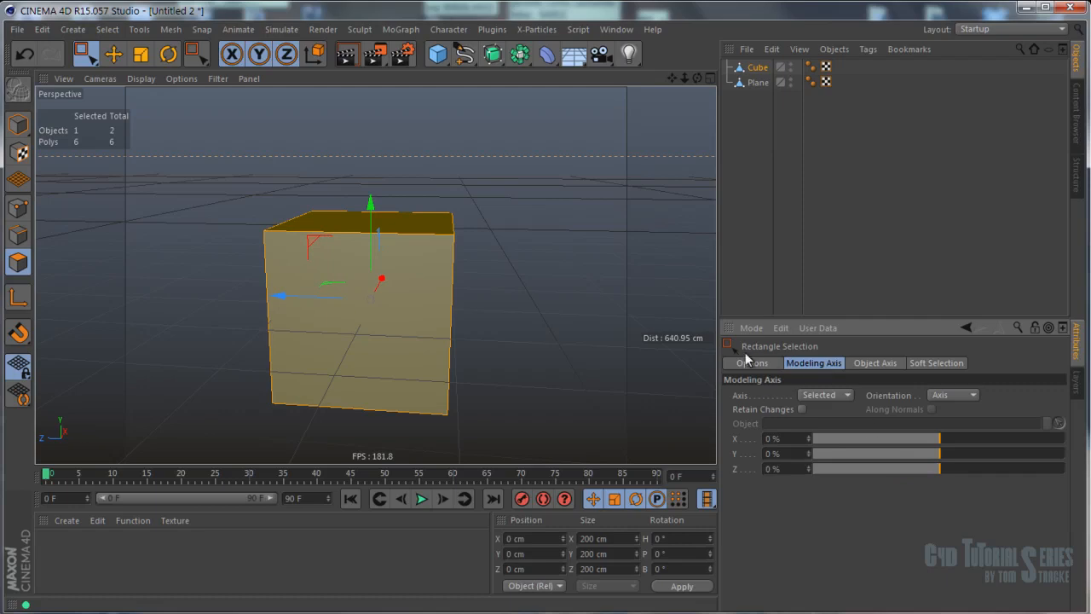
pyautogui.press('e')
pyautogui.keyDown('alt'); pyautogui.moveTo(450, 248); pyautogui.dragTo(466, 264); pyautogui.keyUp('alt')
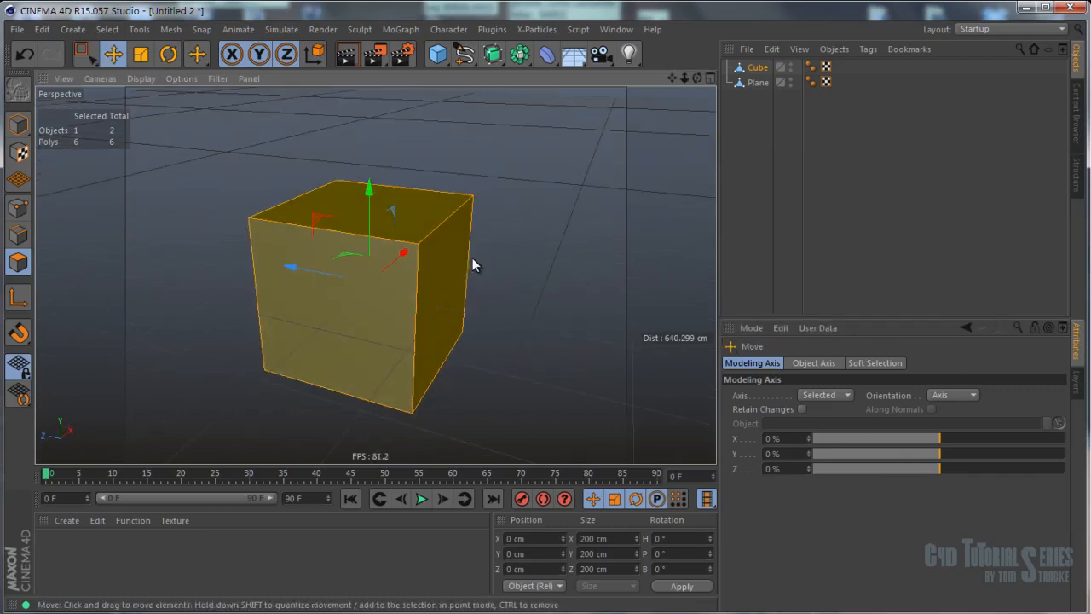
# Extrude all of the cube's polygons outward with an offset of 93.5 cm and a maximum angle of 89°.
pyautogui.rightClick(394, 216)
pyautogui.press('Escape')
pyautogui.rightClick(318, 202)
pyautogui.click(375, 318)
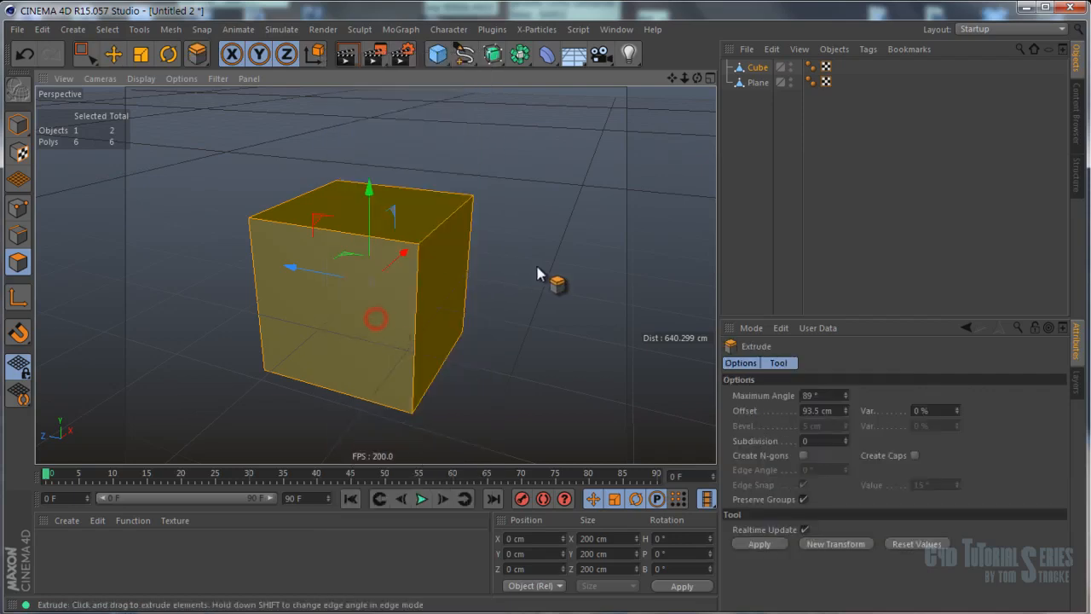
pyautogui.click(749, 543)
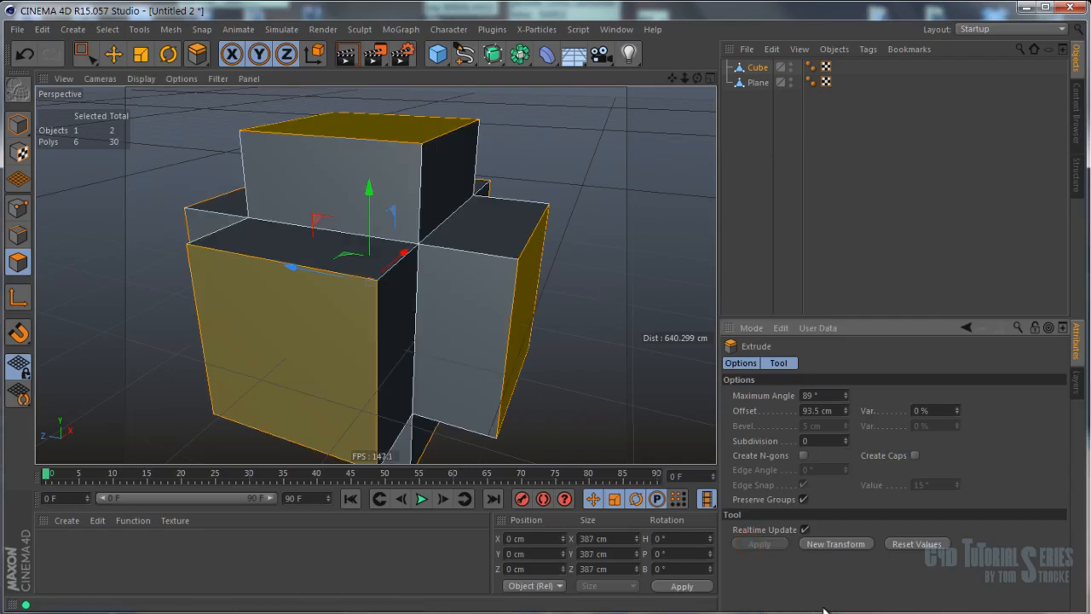
pyautogui.keyDown('alt'); pyautogui.moveTo(502, 279); pyautogui.dragTo(496, 279); pyautogui.keyUp('alt')
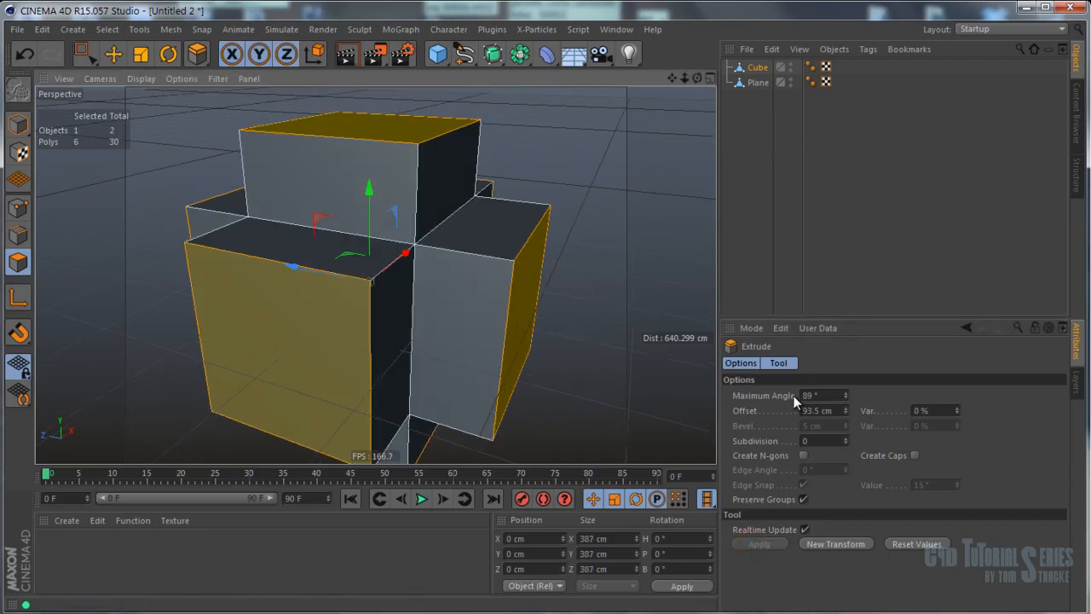
# Compare the cube's extrusion at maximum angles of 91° and 89°, and reset the Extrude values.
pyautogui.click(845, 393)
pyautogui.click(846, 392)
pyautogui.scroll(-5, 495, 289)
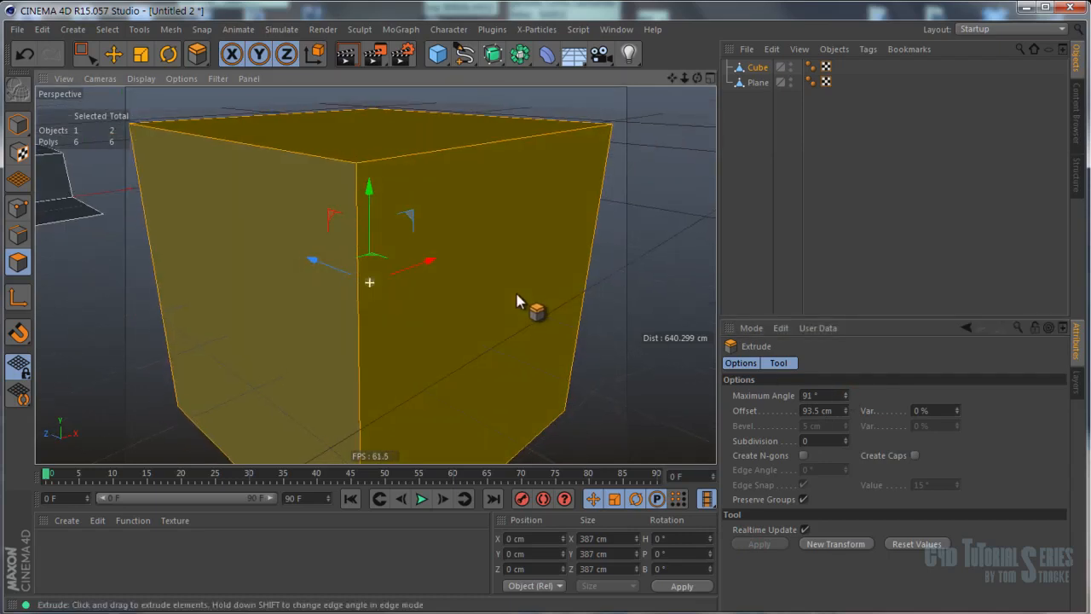
pyautogui.moveTo(845, 396); pyautogui.dragTo(854, 398)
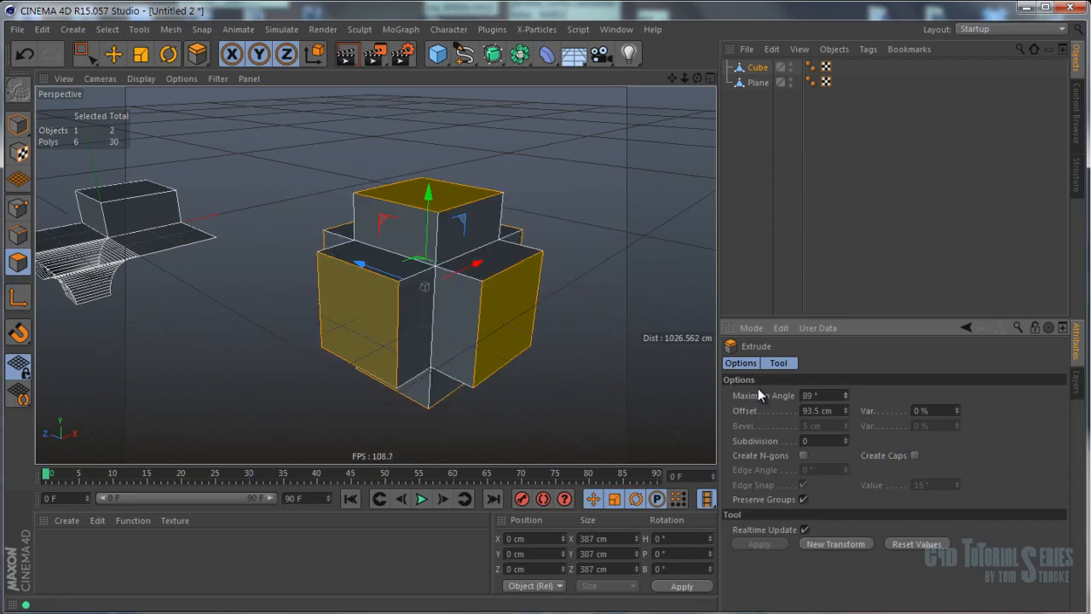
pyautogui.click(902, 545)
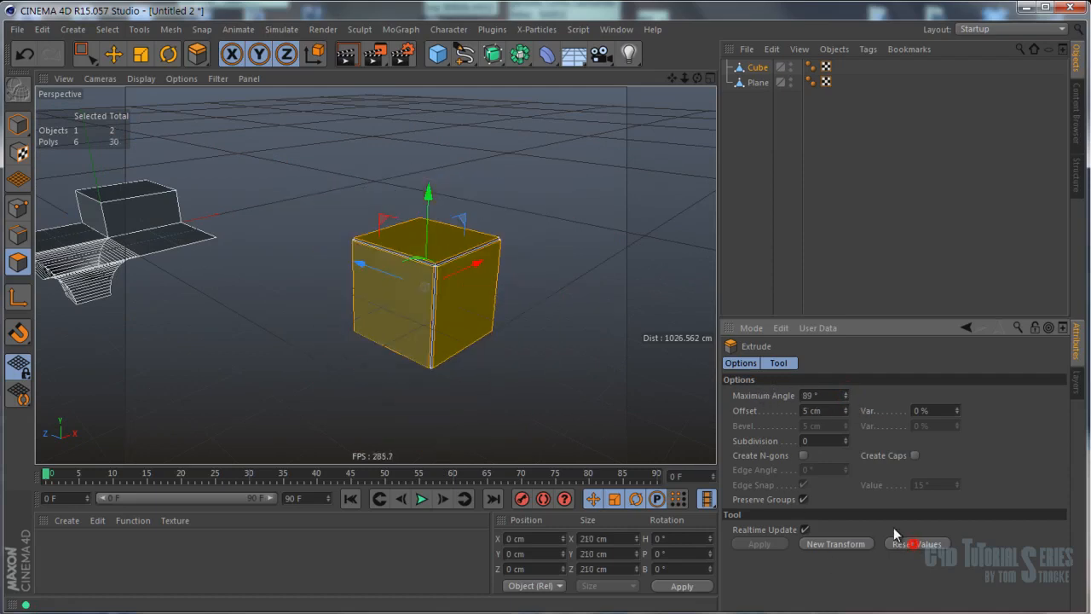
# Extrude the cube's top polygon and one adjacent side polygon by 152 cm with a maximum angle of 90°.
pyautogui.click(471, 287)
pyautogui.keyDown('shift'); pyautogui.click(439, 249); pyautogui.keyUp('shift')
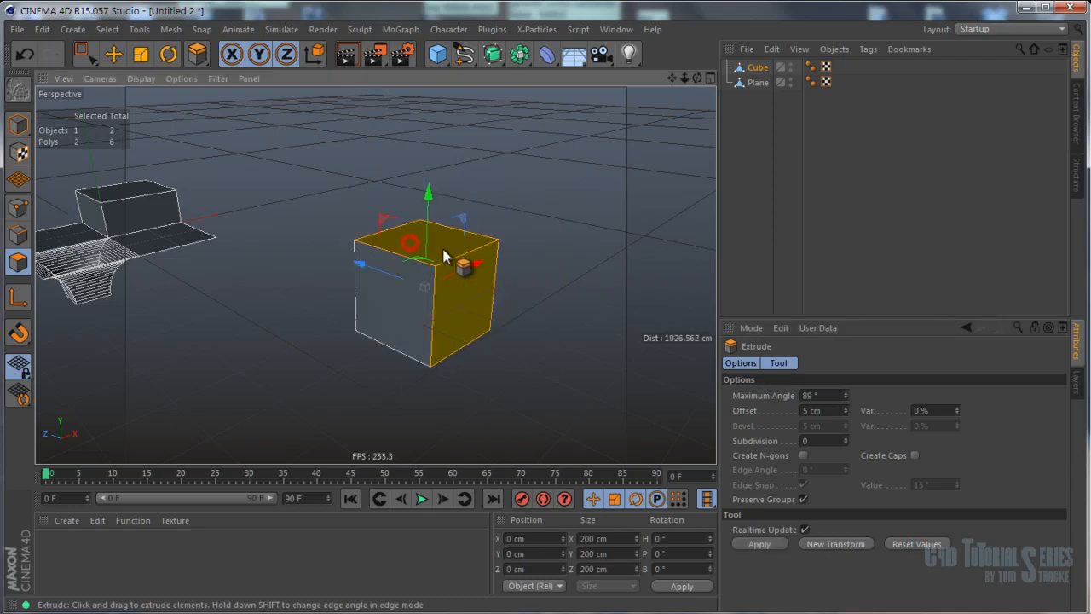
pyautogui.click(762, 546)
pyautogui.moveTo(847, 410); pyautogui.dragTo(888, 297)
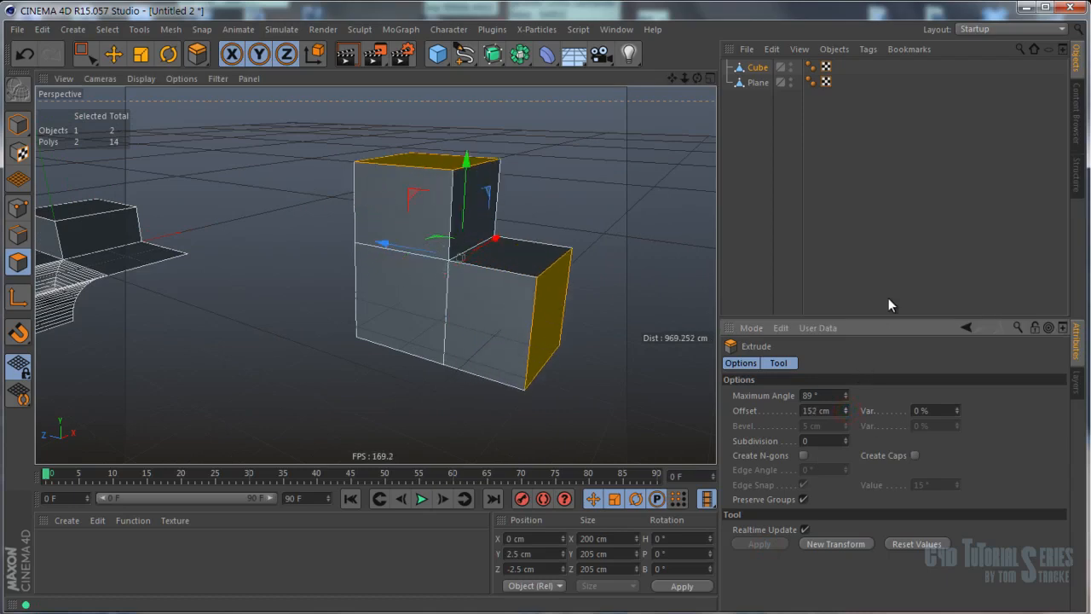
pyautogui.click(845, 392)
pyautogui.keyDown('alt'); pyautogui.moveTo(648, 340); pyautogui.dragTo(605, 334); pyautogui.keyUp('alt')
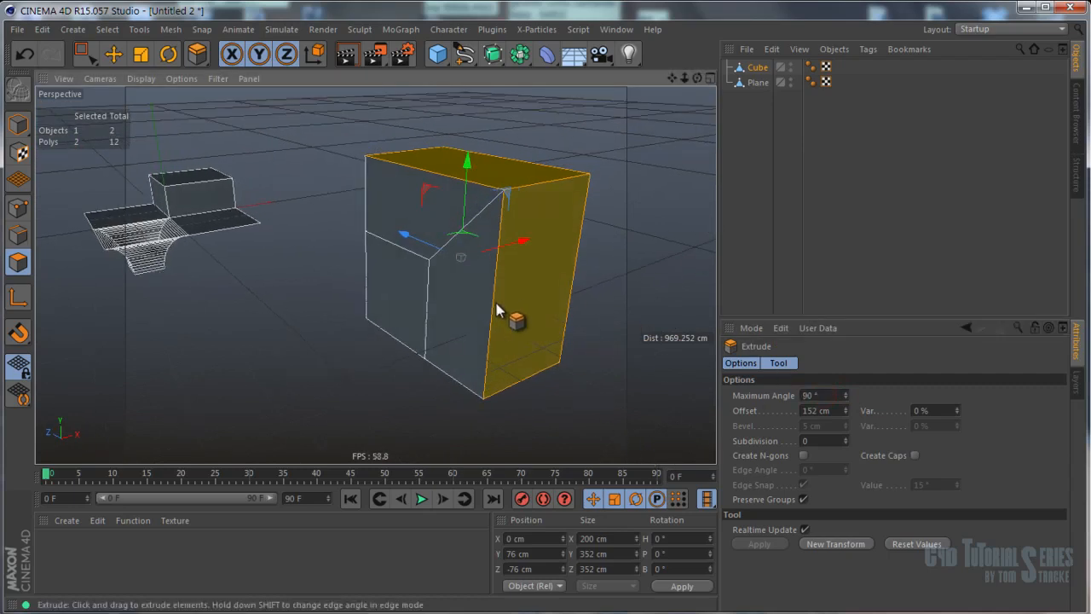
# Undo the two-polygon extrusion and select all of the cube's polygons with a rectangle selection.
pyautogui.hotkey('ctrl', 'z')
pyautogui.press('space')
pyautogui.moveTo(327, 165); pyautogui.dragTo(563, 394)
pyautogui.keyDown('alt'); pyautogui.moveTo(556, 303); pyautogui.dragTo(587, 308); pyautogui.keyUp('alt')
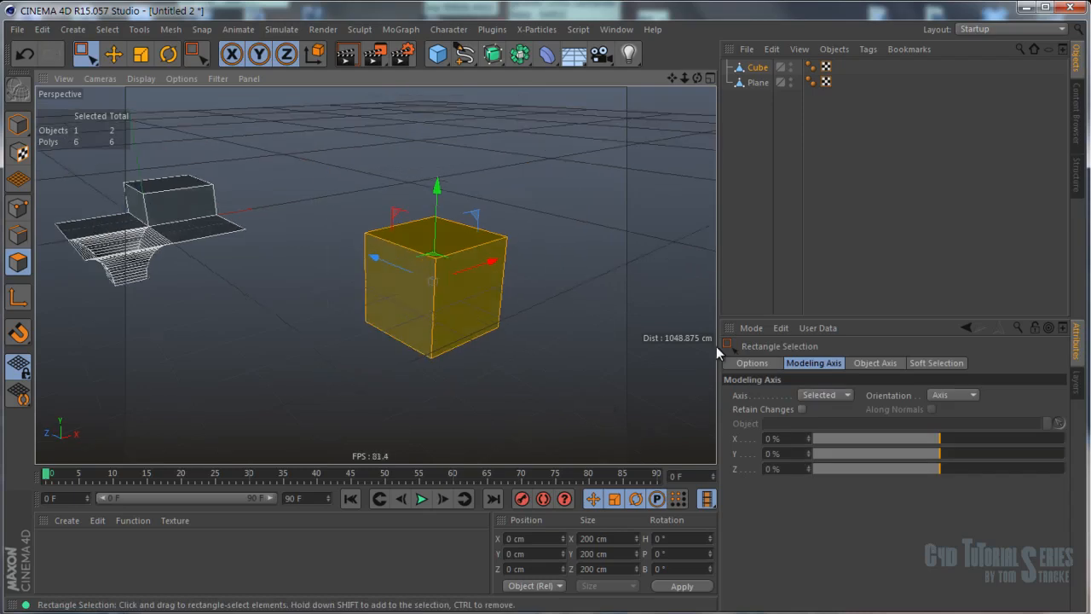
# Extrude all of the cube's polygons with a 152 cm offset and an offset variation of 51 %.
pyautogui.rightClick(407, 316)
pyautogui.click(462, 316)
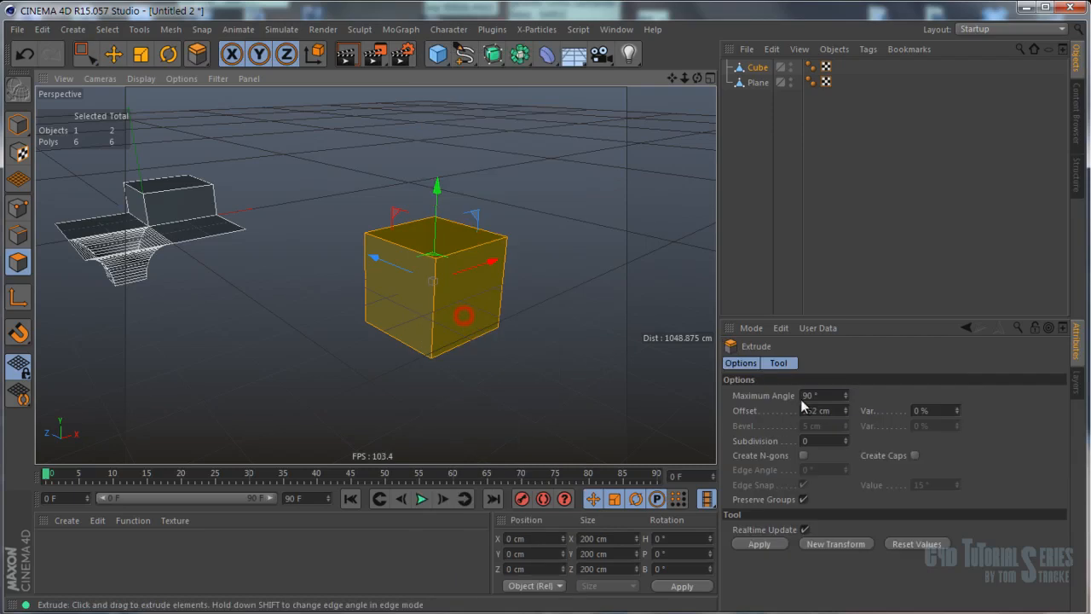
pyautogui.moveTo(956, 411); pyautogui.dragTo(958, 389)
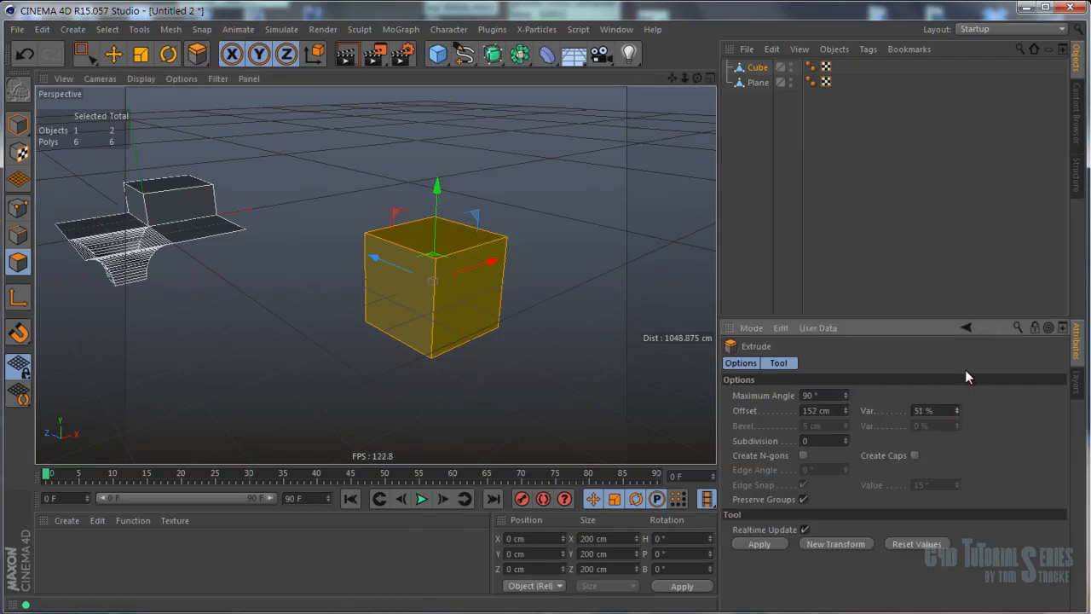
pyautogui.click(767, 546)
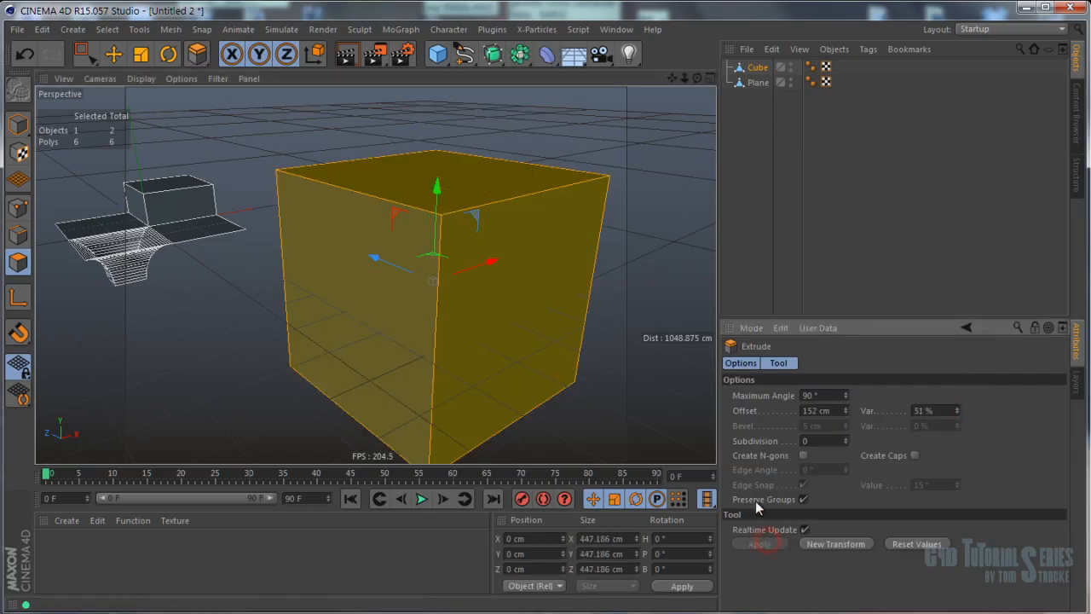
# Lower the extrusion's maximum angle to 73° and set its offset variation to 0 %.
pyautogui.moveTo(849, 394); pyautogui.dragTo(845, 404)
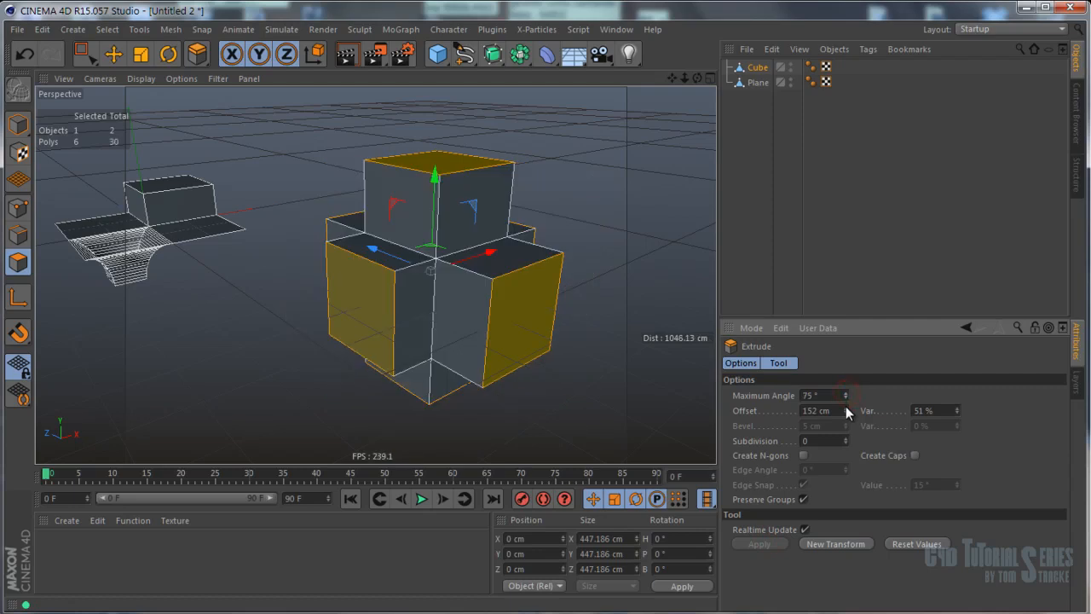
pyautogui.moveTo(960, 415); pyautogui.dragTo(1007, 226)
pyautogui.keyDown('alt'); pyautogui.moveTo(542, 287); pyautogui.dragTo(763, 381); pyautogui.keyUp('alt')
pyautogui.moveTo(956, 411); pyautogui.dragTo(966, 564)
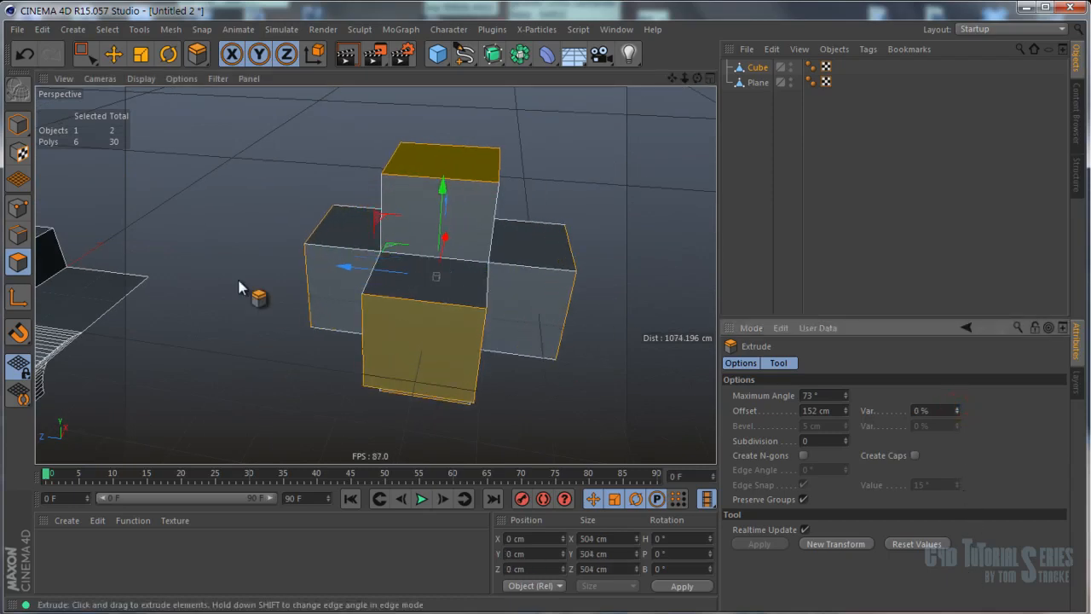
# Extrude the plane's flat polygon next to the raised block upward by 107 cm with Create Caps off and inspect it from below.
pyautogui.keyDown('alt'); pyautogui.moveTo(90, 286); pyautogui.dragTo(404, 285, button='middle'); pyautogui.keyUp('alt')
pyautogui.click(758, 83)
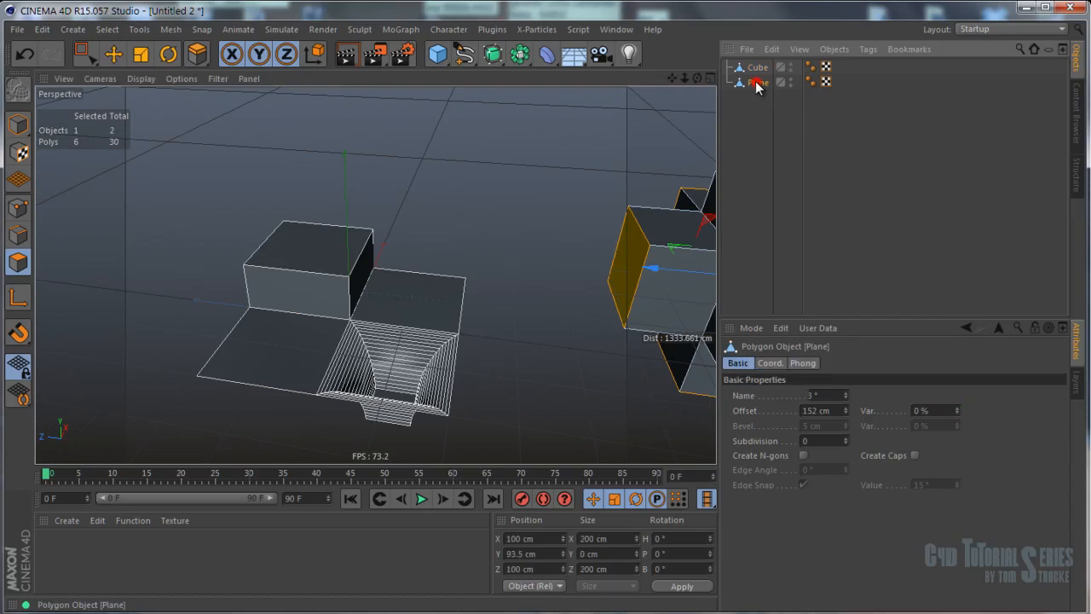
pyautogui.click(394, 303)
pyautogui.click(310, 256)
pyautogui.hotkey('ctrl', 'z')
pyautogui.click(330, 336)
pyautogui.keyDown('alt'); pyautogui.moveTo(330, 335); pyautogui.dragTo(942, 12); pyautogui.keyUp('alt')
pyautogui.keyDown('alt'); pyautogui.moveTo(507, 331); pyautogui.dragTo(194, 389); pyautogui.keyUp('alt')
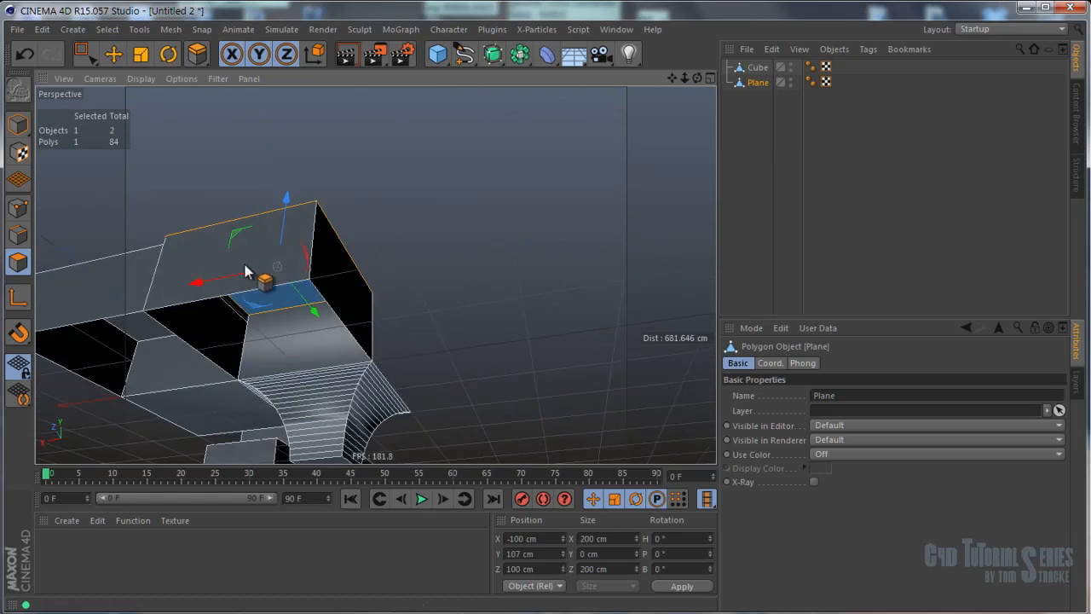
# Undo that extrusion and extrude the same plane polygon by 109.4 cm with Create Caps enabled.
pyautogui.hotkey('ctrl', 'z')
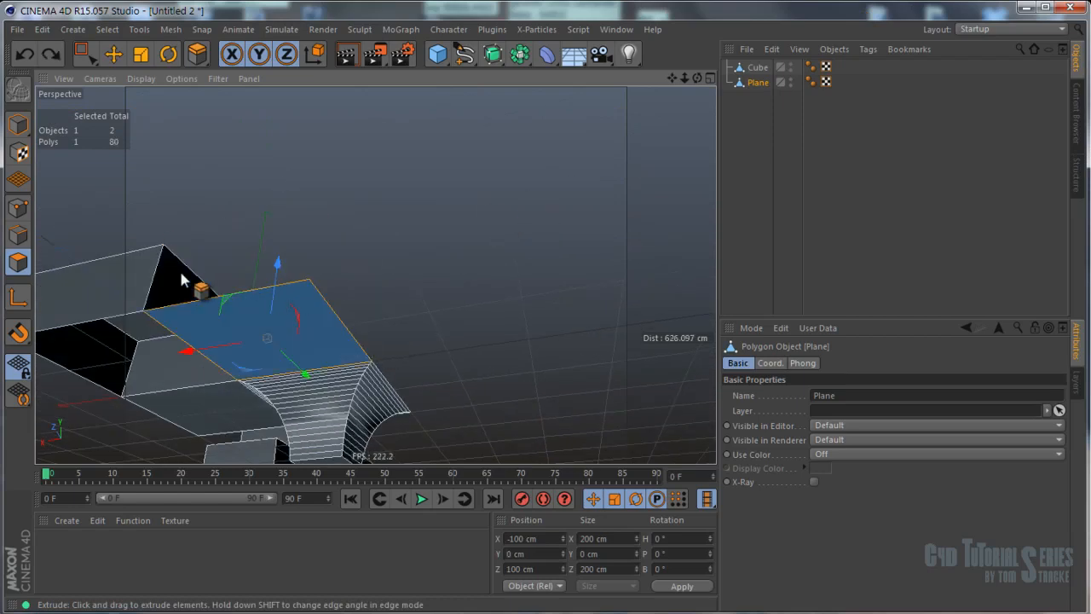
pyautogui.press('d')
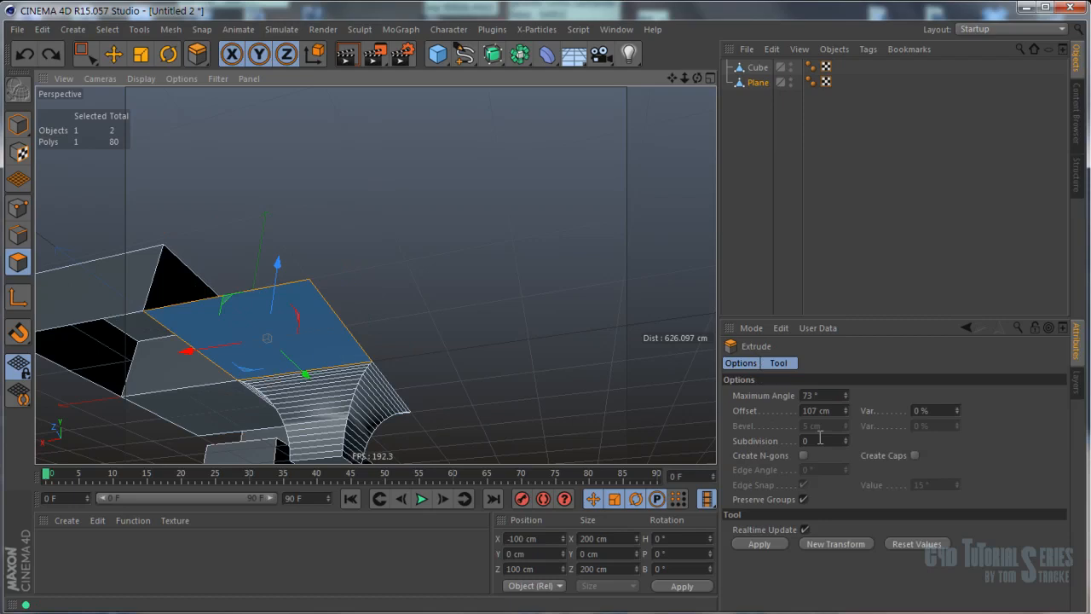
pyautogui.click(914, 455)
pyautogui.moveTo(336, 396); pyautogui.dragTo(554, 196)
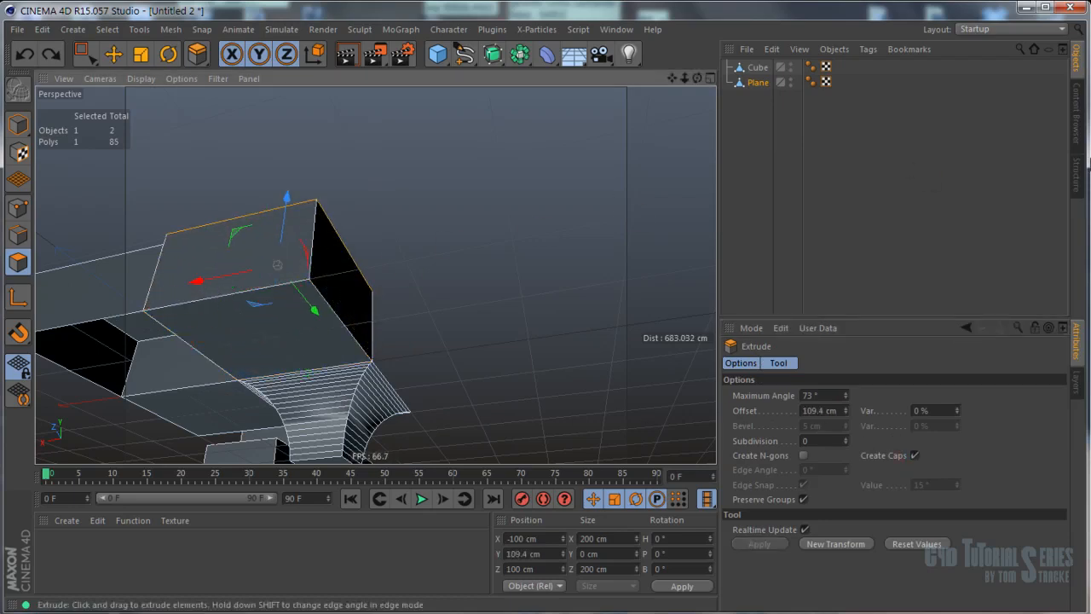
pyautogui.keyDown('alt'); pyautogui.moveTo(269, 305); pyautogui.dragTo(226, 384); pyautogui.keyUp('alt')
# Undo the plane's capped extrusion and the cube's extrusion back to the plain 200 cm cube.
pyautogui.hotkey('ctrl', 'z')
pyautogui.keyDown('alt'); pyautogui.moveTo(282, 355); pyautogui.dragTo(344, 342, button='middle'); pyautogui.keyUp('alt')
pyautogui.keyDown('alt'); pyautogui.moveTo(517, 262); pyautogui.dragTo(356, 313, button='middle'); pyautogui.keyUp('alt')
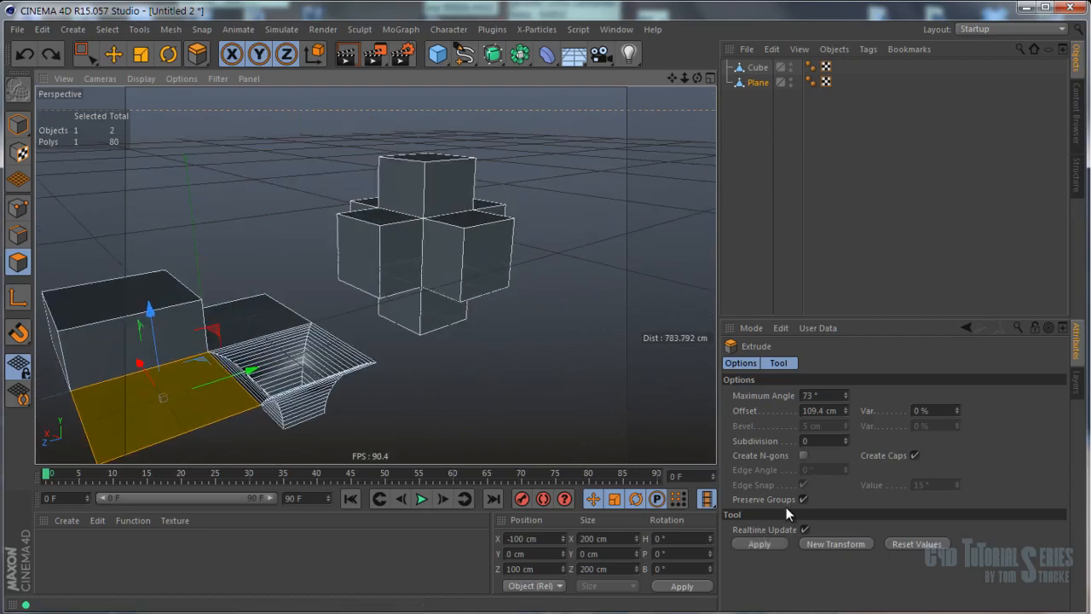
pyautogui.keyDown('alt'); pyautogui.moveTo(589, 342); pyautogui.dragTo(404, 307); pyautogui.keyUp('alt')
pyautogui.keyDown('alt'); pyautogui.moveTo(457, 270); pyautogui.dragTo(379, 324, button='middle'); pyautogui.keyUp('alt')
pyautogui.click(764, 68)
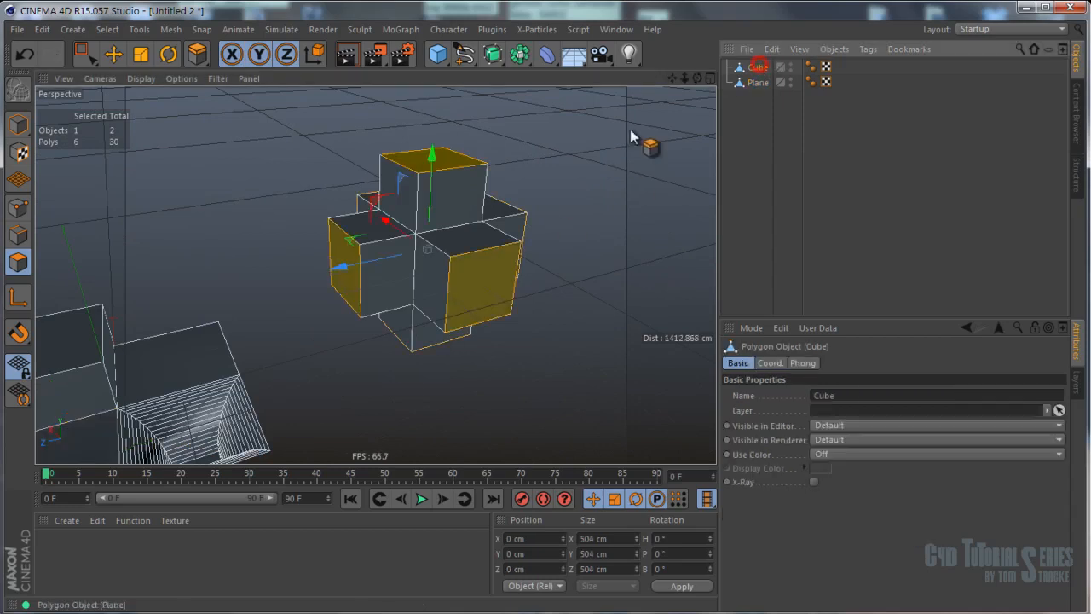
pyautogui.keyDown('alt'); pyautogui.moveTo(491, 191); pyautogui.dragTo(414, 229, button='middle'); pyautogui.keyUp('alt')
pyautogui.hotkey('ctrl', 'z')
pyautogui.hotkey('ctrl', 'z')
pyautogui.hotkey('ctrl', 'z')
pyautogui.hotkey('ctrl', 'z')
pyautogui.hotkey('ctrl', 'z')
pyautogui.hotkey('ctrl', 'z')
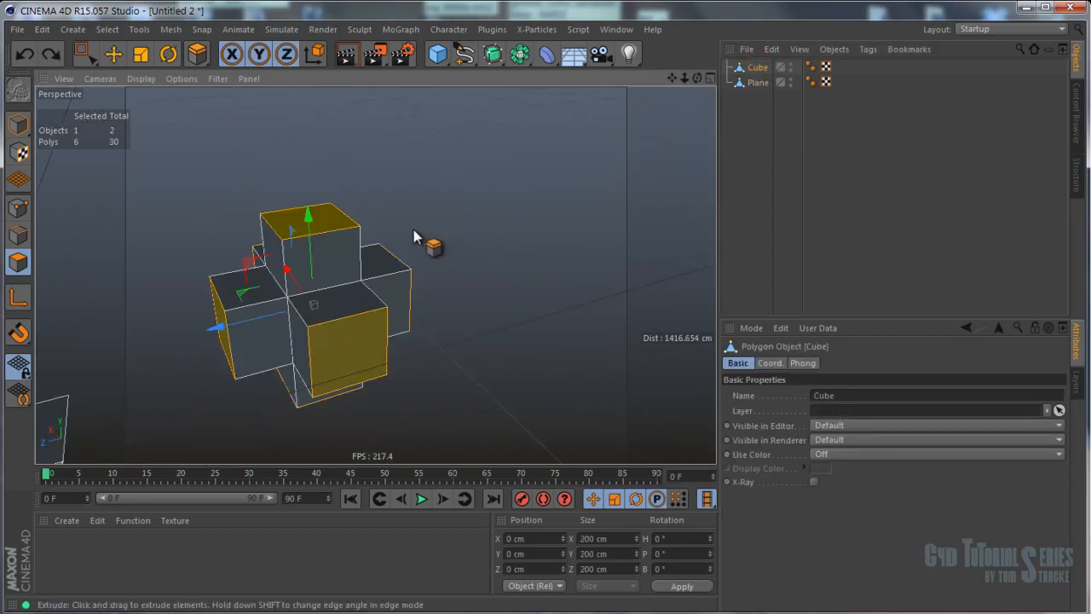
# Select all of the cube's polygons with a rectangle selection.
pyautogui.keyDown('alt'); pyautogui.moveTo(293, 285); pyautogui.dragTo(370, 241, button='middle'); pyautogui.keyUp('alt')
pyautogui.press('space')
pyautogui.moveTo(296, 164); pyautogui.dragTo(510, 309)
pyautogui.click(758, 68)
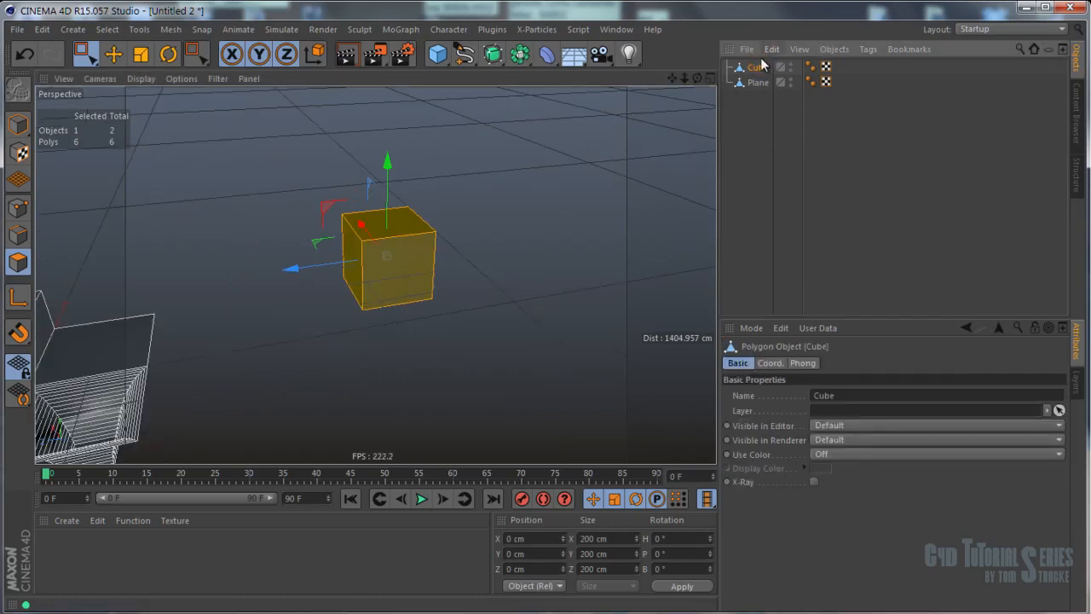
# Extrude all of the cube's polygons by 109.4 cm with Preserve Groups disabled.
pyautogui.rightClick(337, 247)
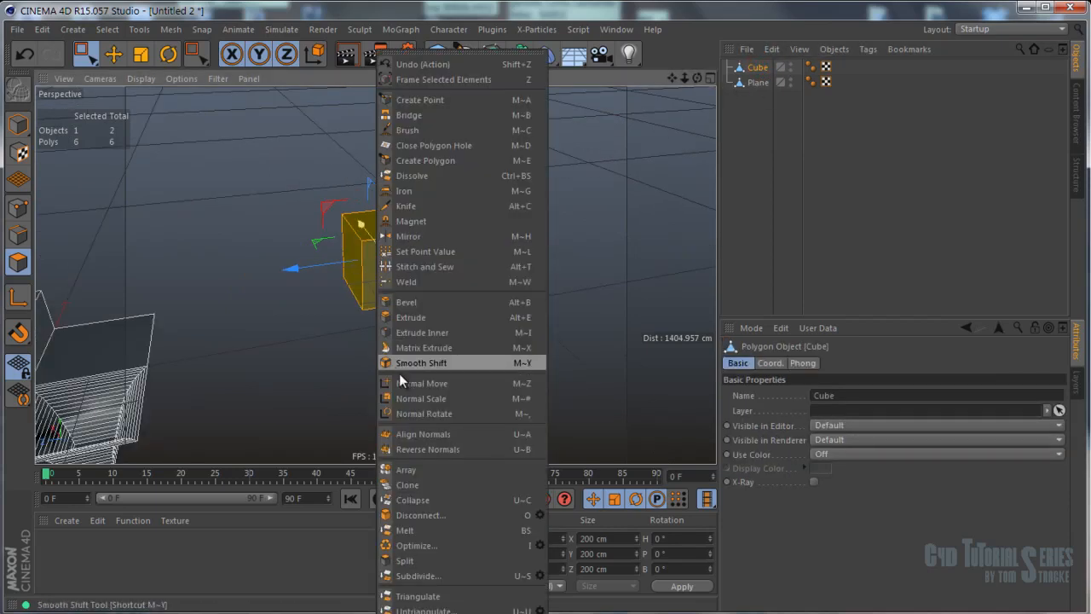
pyautogui.click(412, 316)
pyautogui.scroll(4, 409, 281)
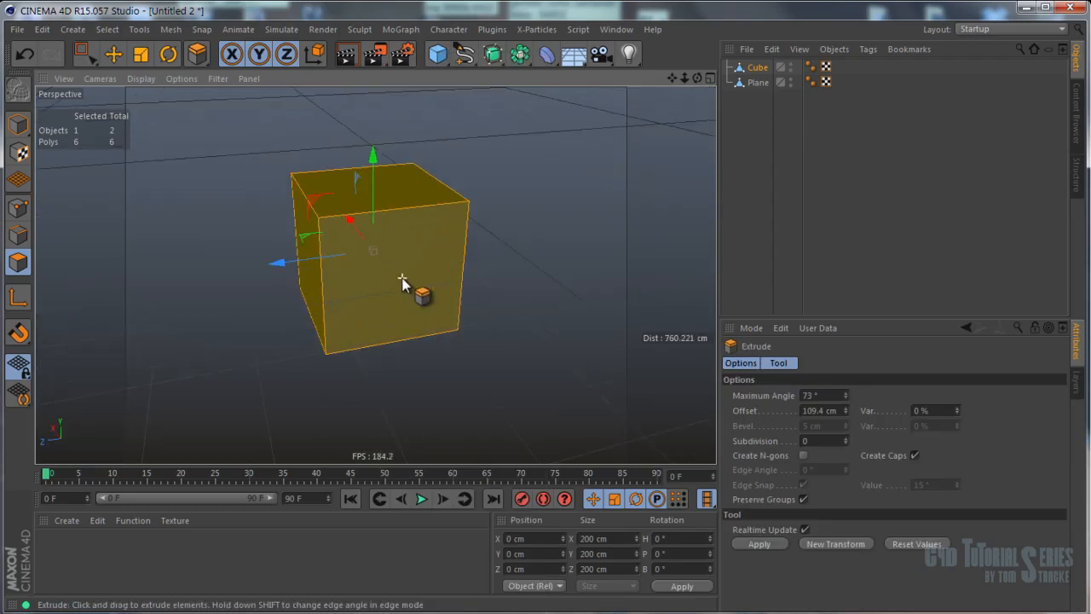
pyautogui.click(802, 499)
pyautogui.click(770, 544)
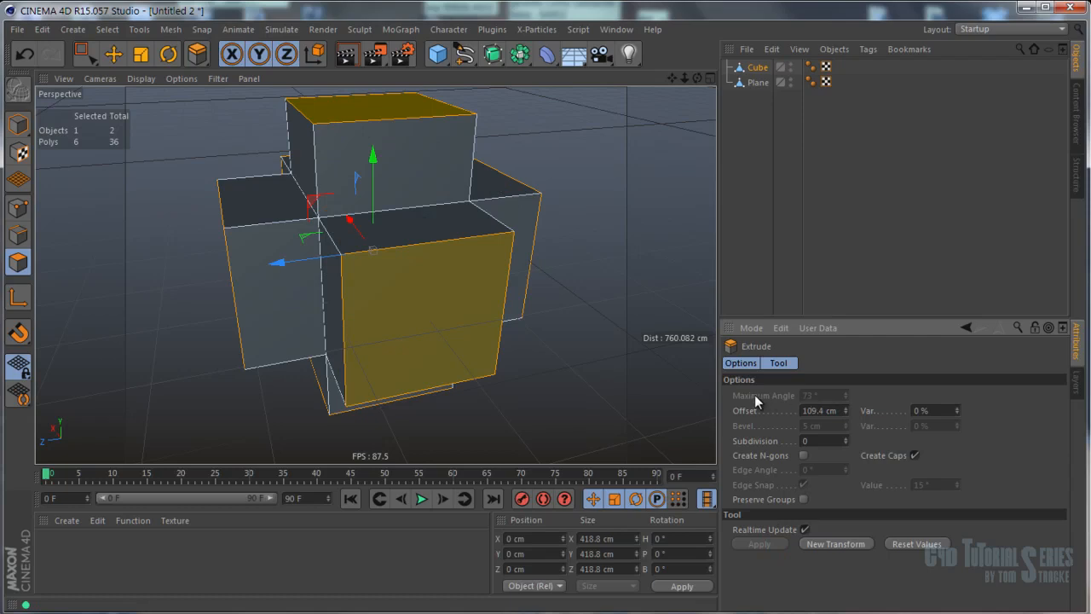
pyautogui.keyDown('alt'); pyautogui.moveTo(326, 275); pyautogui.dragTo(435, 256); pyautogui.keyUp('alt')
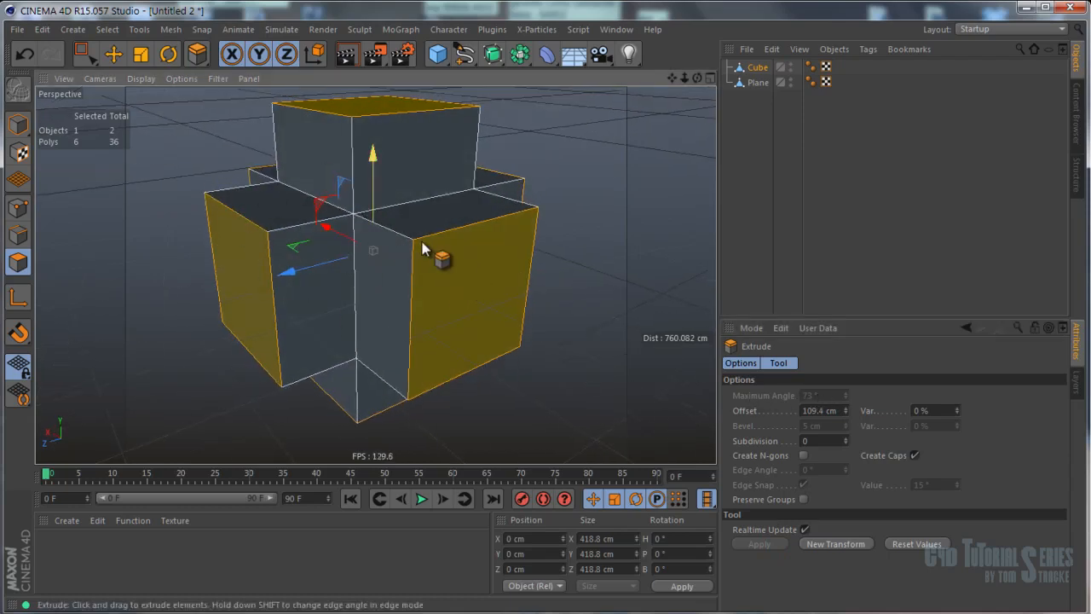
# Try the cube's extrusion with Preserve Groups on and a maximum angle of 104°, and turn Preserve Groups back off.
pyautogui.click(803, 500)
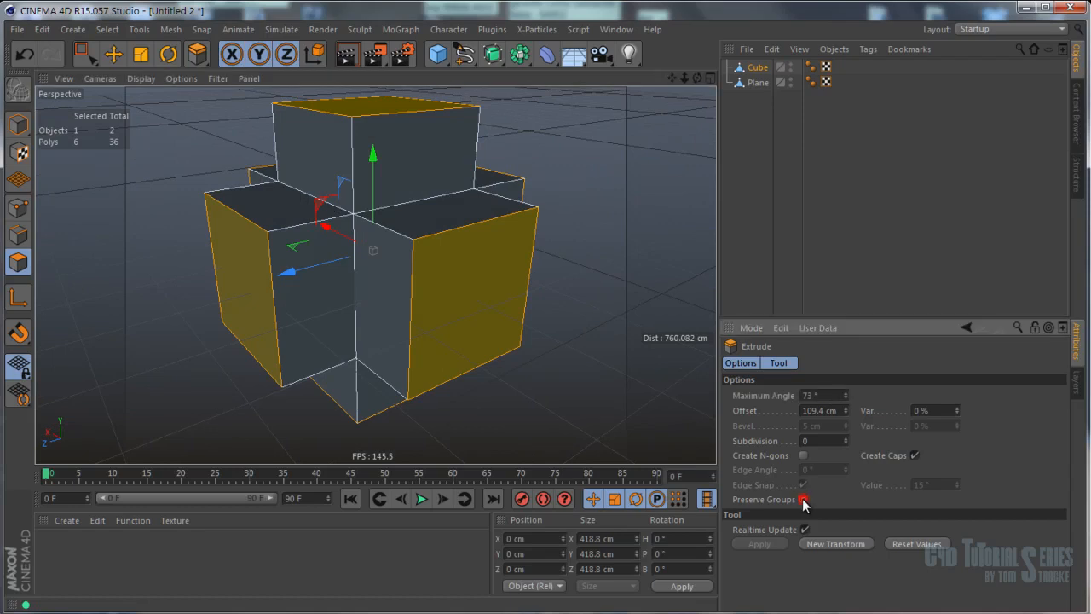
pyautogui.moveTo(844, 399); pyautogui.dragTo(848, 369)
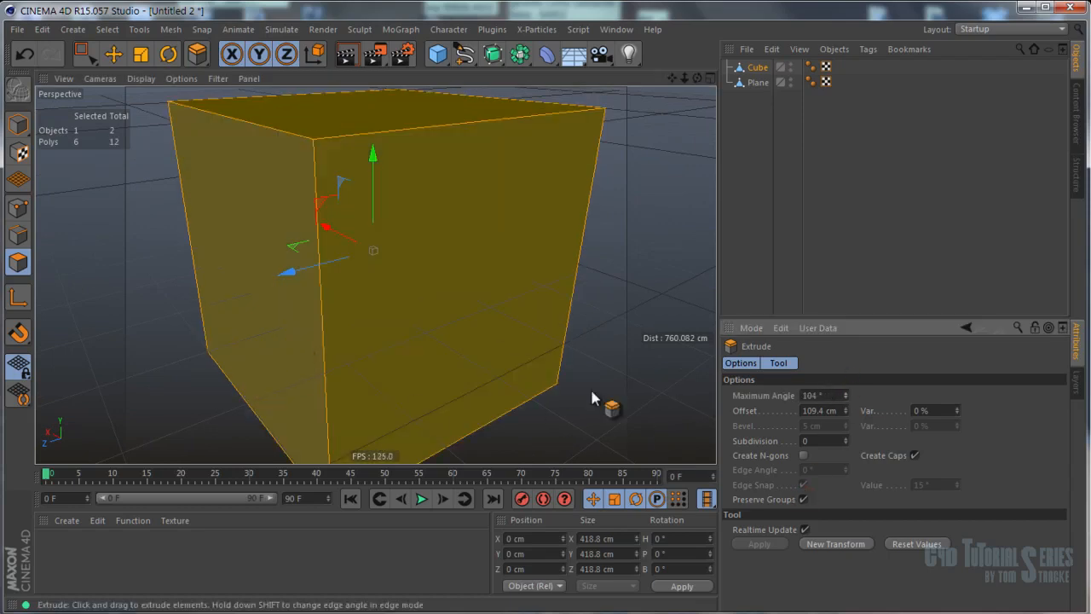
pyautogui.click(802, 498)
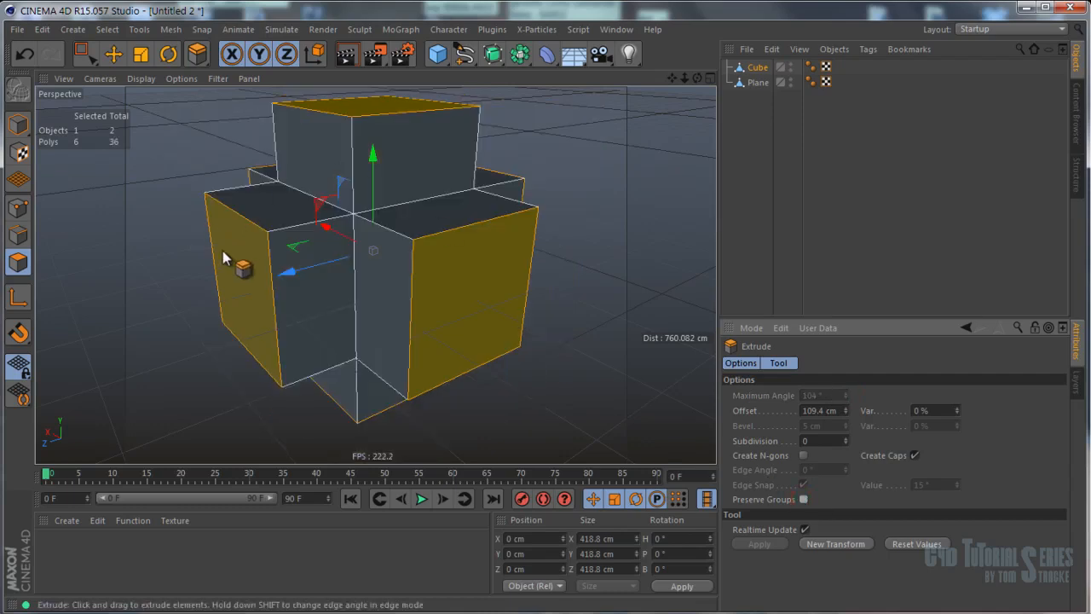
# Switch to the Move tool and deselect all polygons of the extruded cube.
pyautogui.keyDown('alt'); pyautogui.moveTo(346, 261); pyautogui.dragTo(390, 245); pyautogui.keyUp('alt')
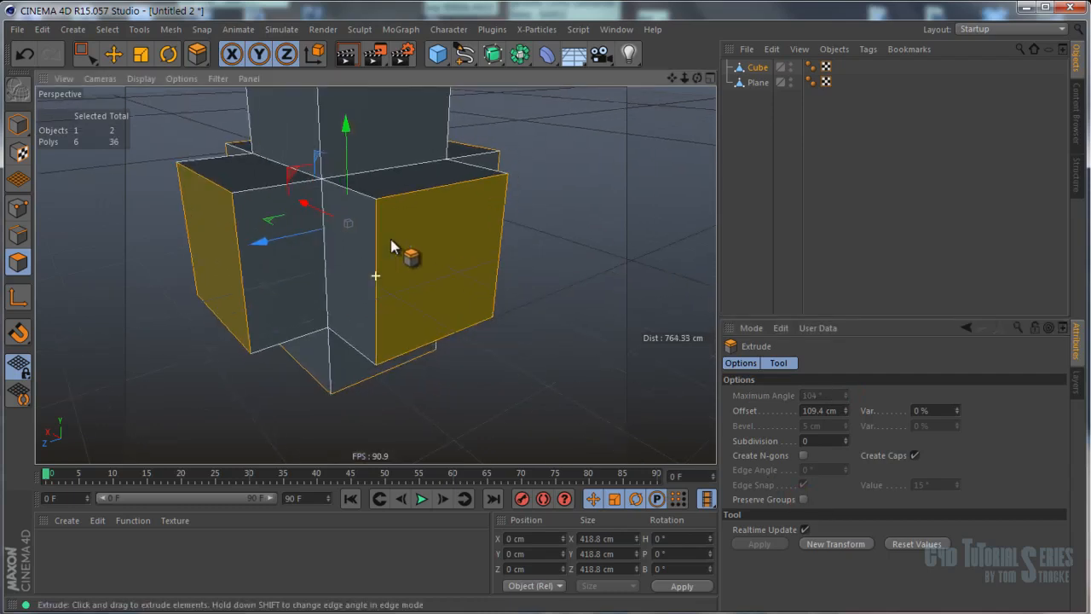
pyautogui.scroll(-5, 390, 239)
pyautogui.keyDown('alt'); pyautogui.moveTo(317, 190); pyautogui.dragTo(268, 245); pyautogui.keyUp('alt')
pyautogui.scroll(-7, 309, 218)
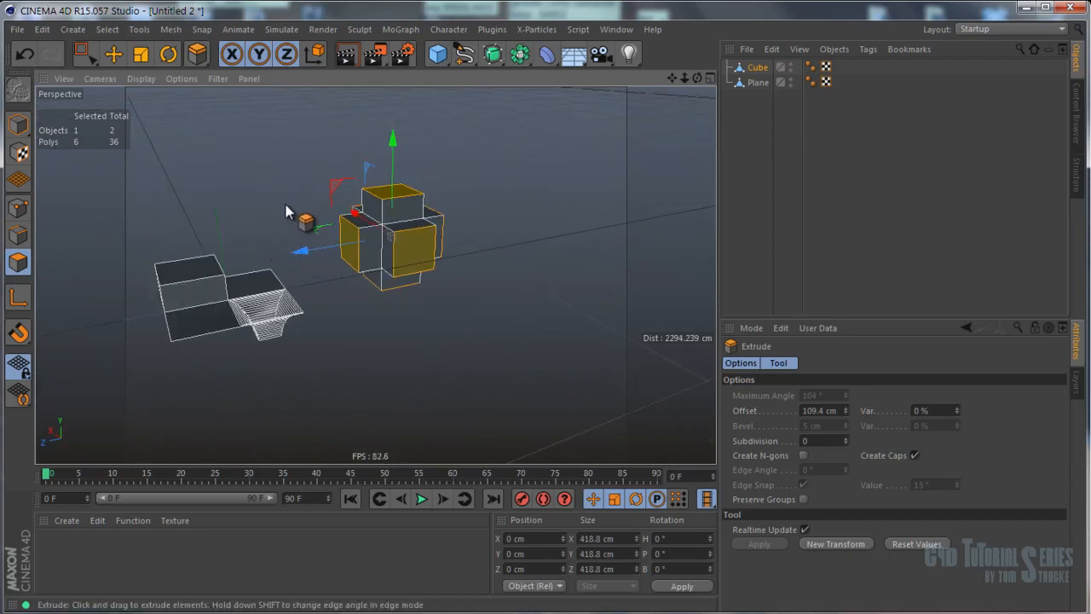
pyautogui.scroll(4, 403, 213)
pyautogui.scroll(3, 402, 213)
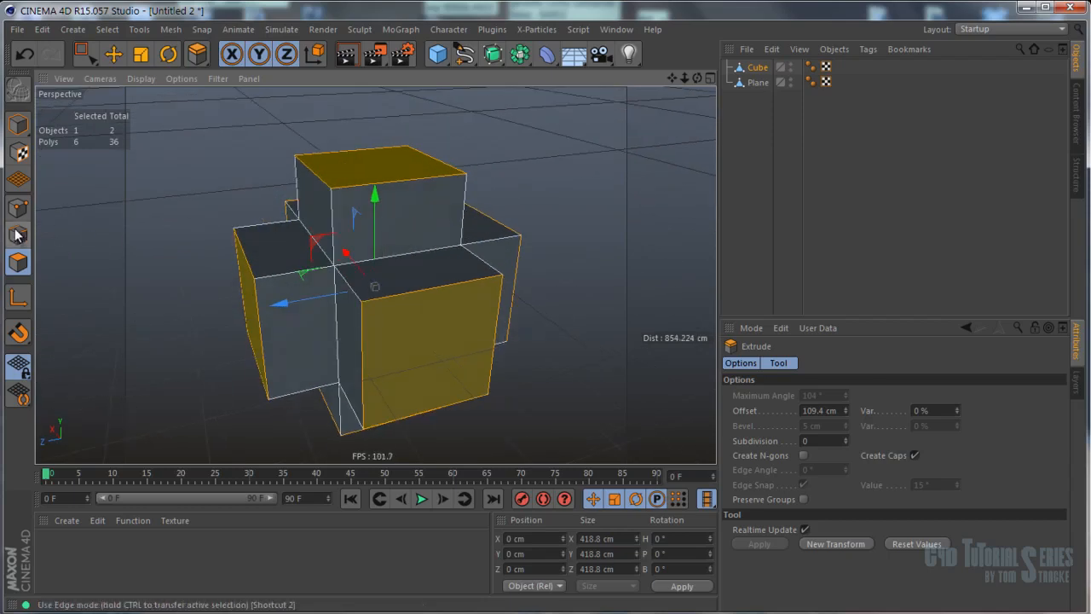
pyautogui.press('e')
pyautogui.click(527, 181)
pyautogui.keyDown('alt'); pyautogui.moveTo(514, 185); pyautogui.dragTo(500, 179); pyautogui.keyUp('alt')
# Try a vertical Knife line cut through the middle of the extruded cube with Visible Only on, and undo it.
pyautogui.rightClick(502, 179)
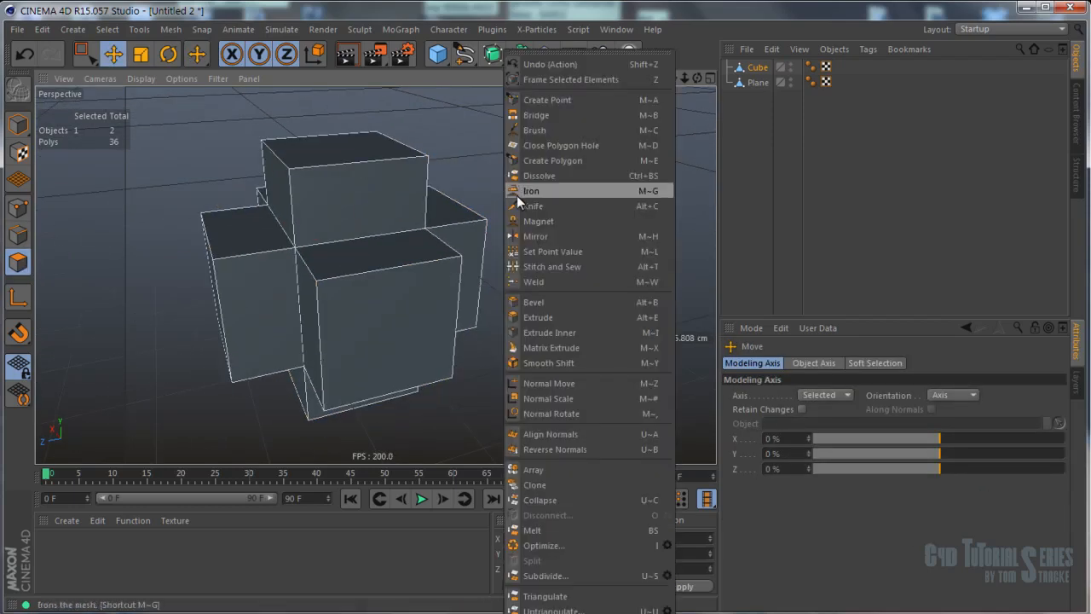
pyautogui.click(535, 206)
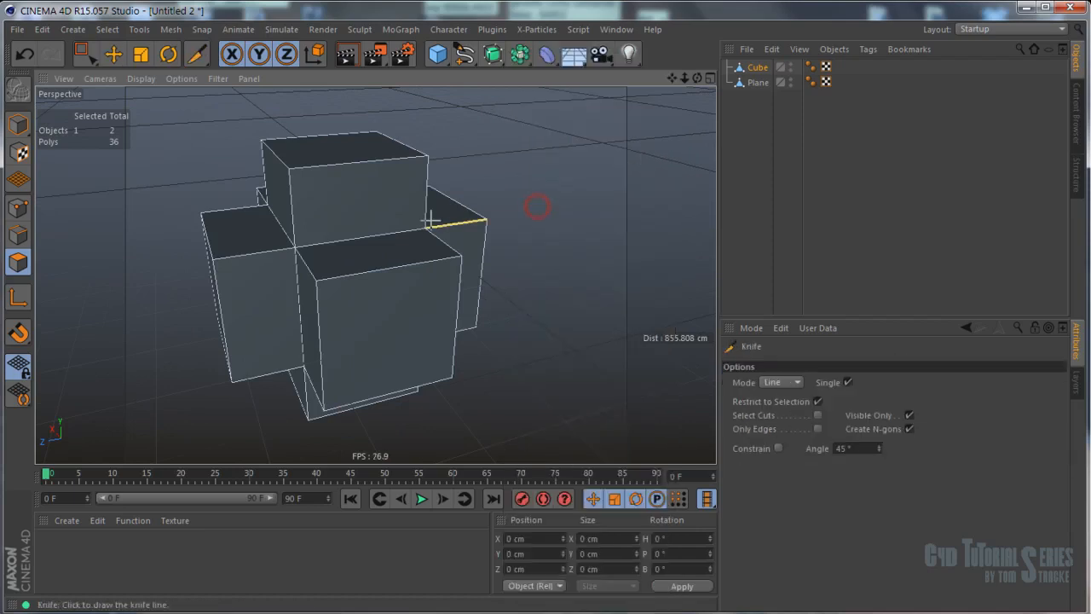
pyautogui.keyDown('alt'); pyautogui.moveTo(534, 203); pyautogui.dragTo(531, 261); pyautogui.keyUp('alt')
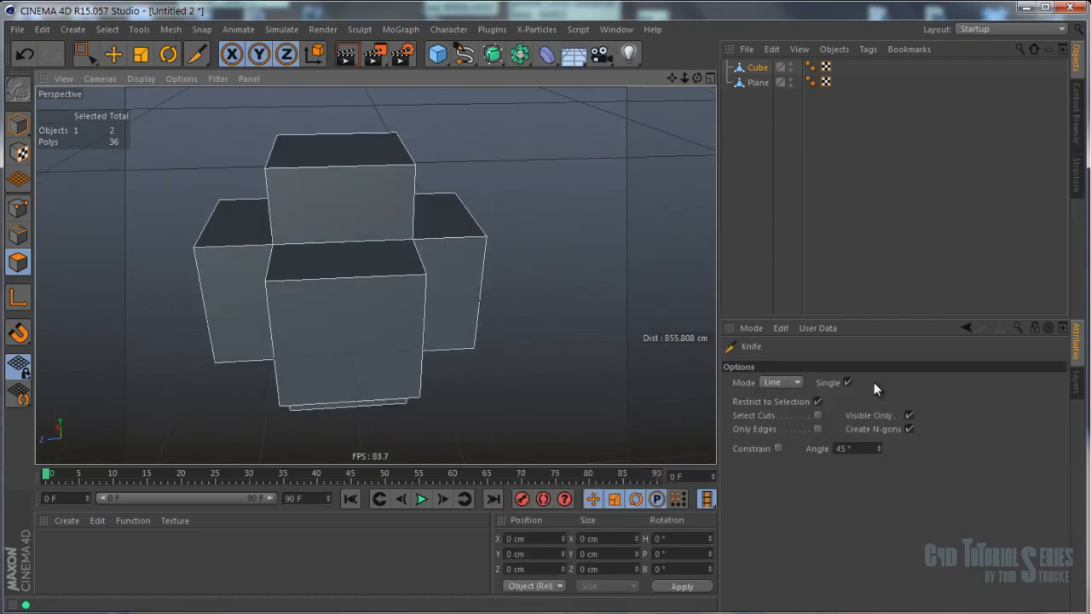
pyautogui.click(335, 111)
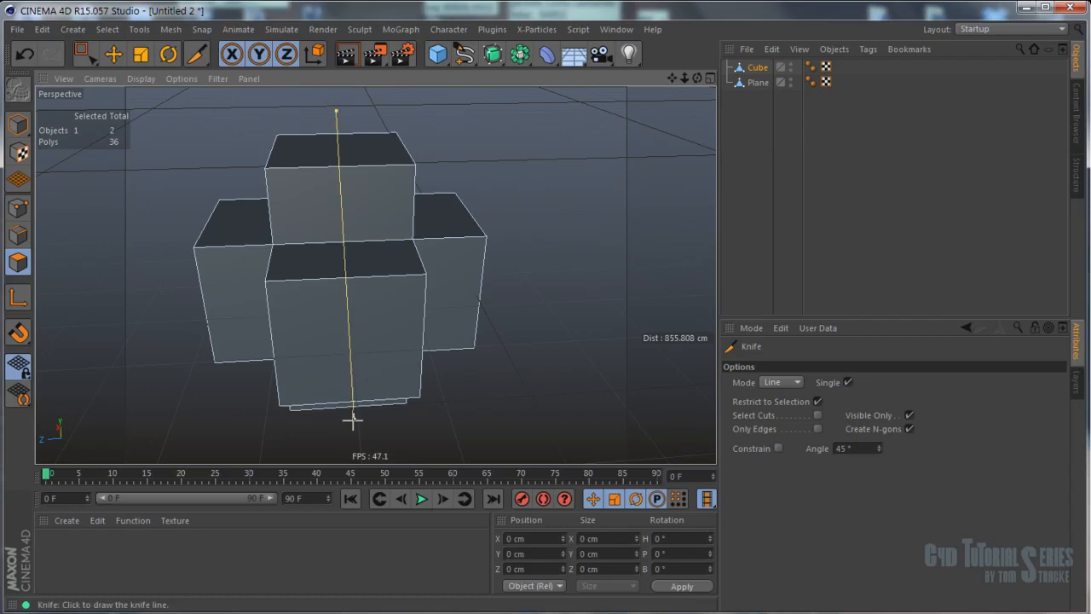
pyautogui.keyDown('alt'); pyautogui.moveTo(379, 344); pyautogui.dragTo(486, 231); pyautogui.keyUp('alt')
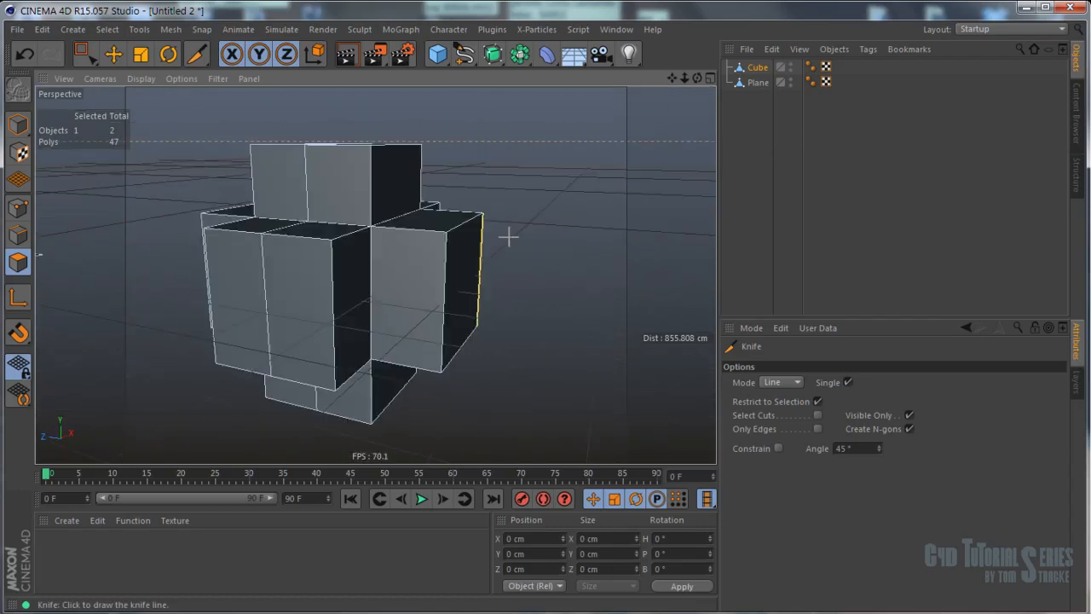
pyautogui.hotkey('ctrl', 'z')
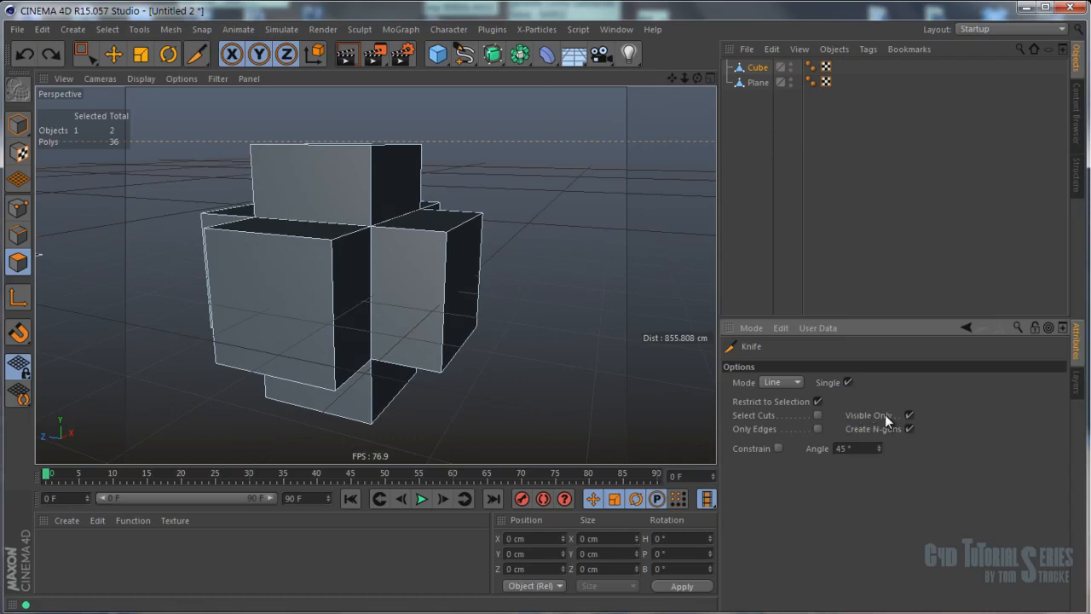
# Disable the Knife's Visible Only option and cut the extruded cube through its middle with one vertical and one horizontal line.
pyautogui.keyDown('alt'); pyautogui.moveTo(343, 271); pyautogui.dragTo(502, 257); pyautogui.keyUp('alt')
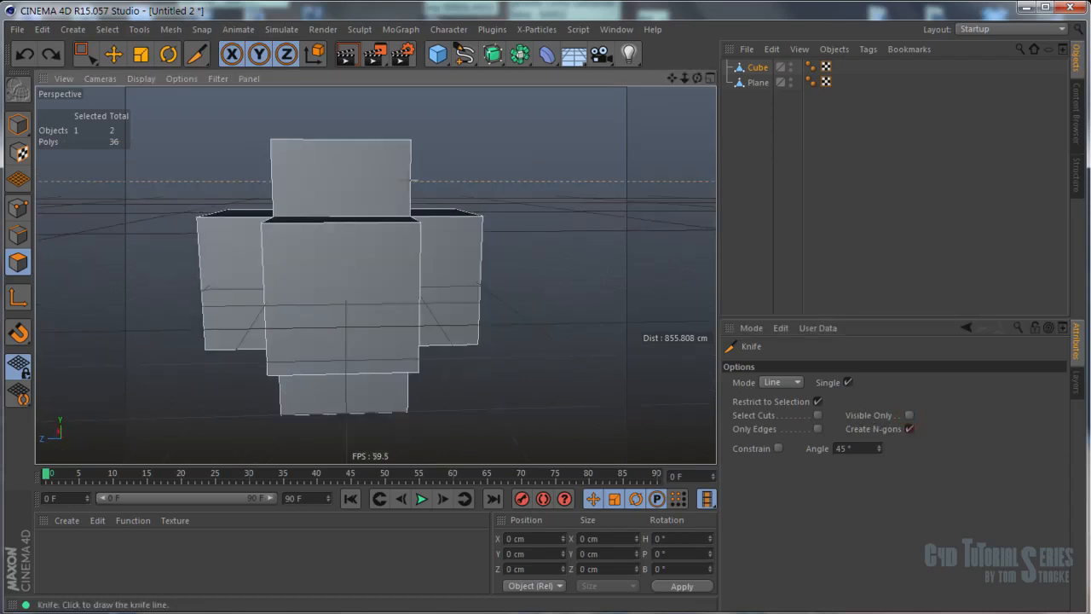
pyautogui.moveTo(356, 113); pyautogui.dragTo(344, 426)
pyautogui.keyDown('alt'); pyautogui.moveTo(579, 347); pyautogui.dragTo(144, 295); pyautogui.keyUp('alt')
pyautogui.moveTo(96, 256); pyautogui.dragTo(577, 269)
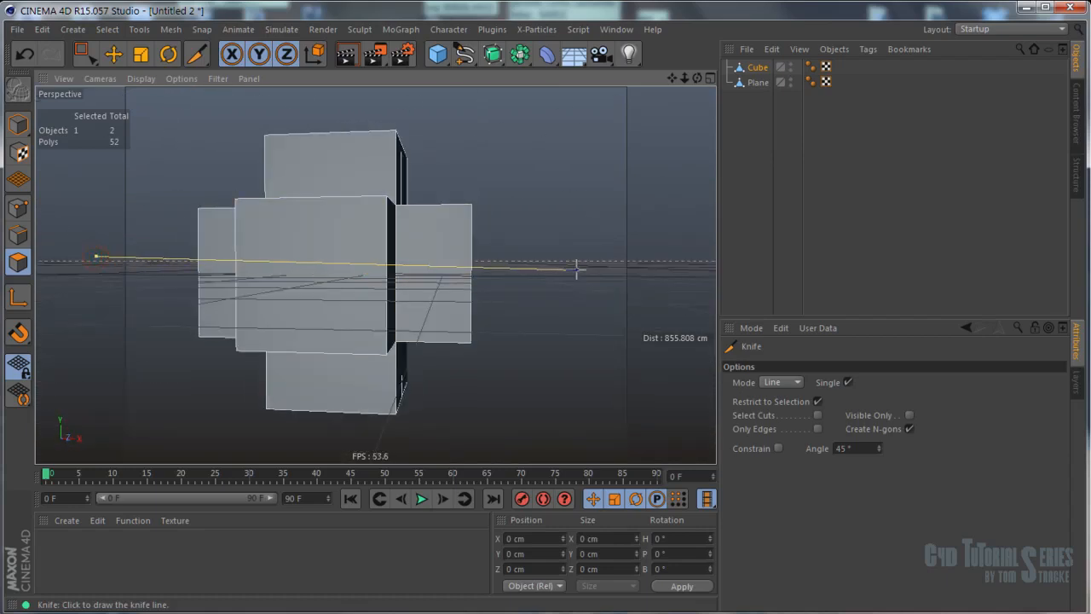
pyautogui.keyDown('alt'); pyautogui.moveTo(528, 301); pyautogui.dragTo(669, 326); pyautogui.keyUp('alt')
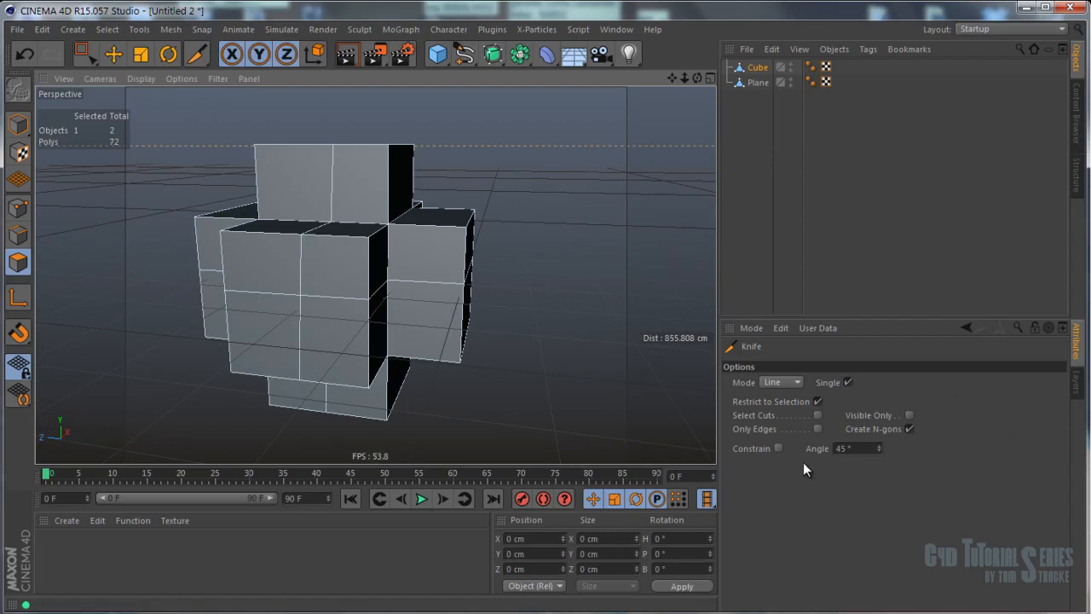
# Set the Knife to Plane mode and make two vertical X-Y plane cuts on either side of the middle cut.
pyautogui.click(786, 382)
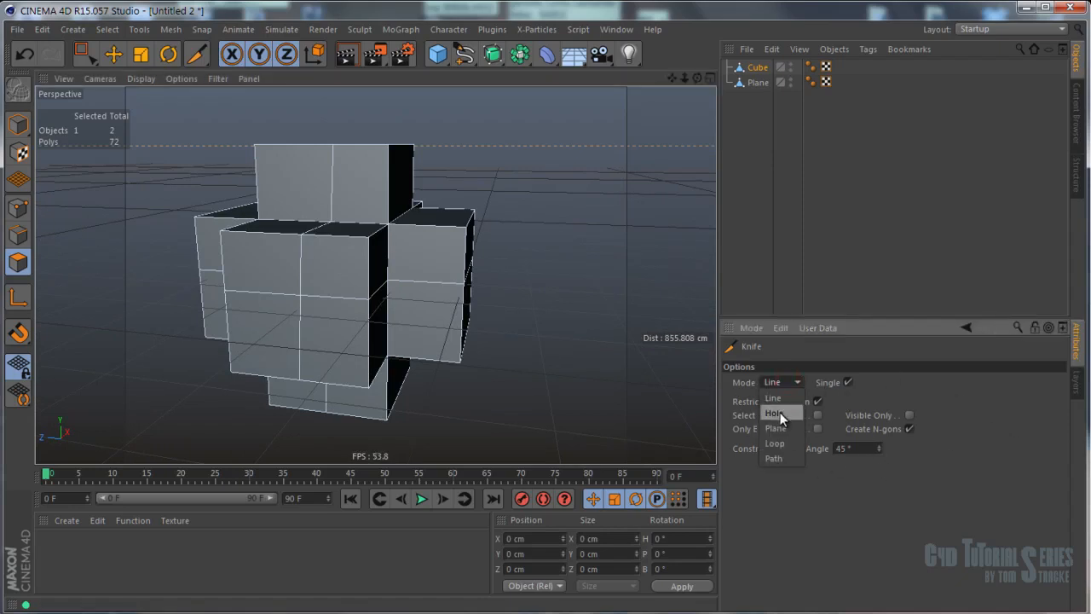
pyautogui.click(786, 430)
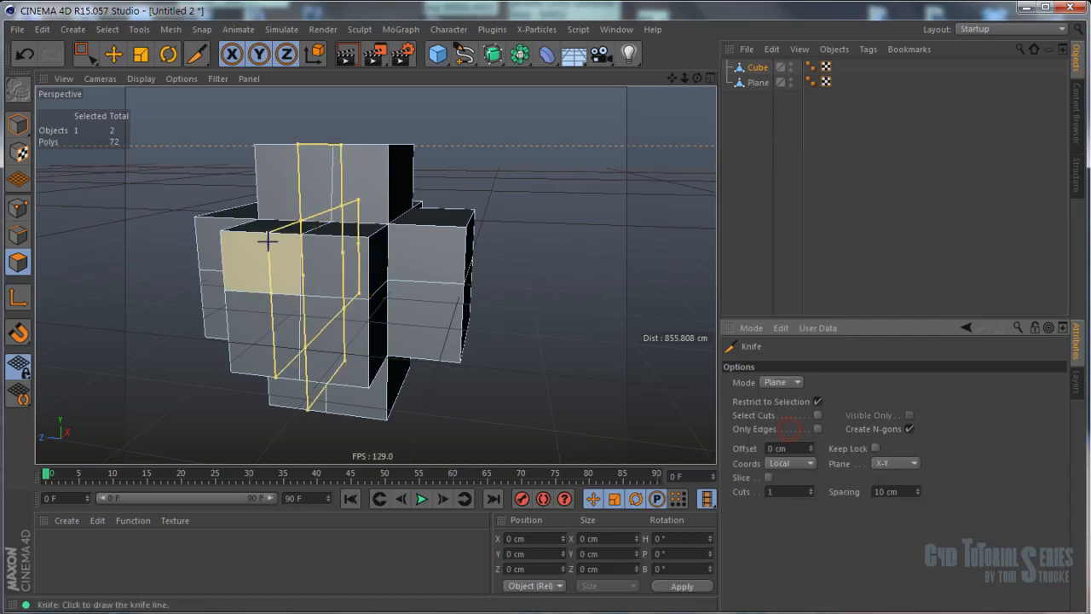
pyautogui.click(316, 244)
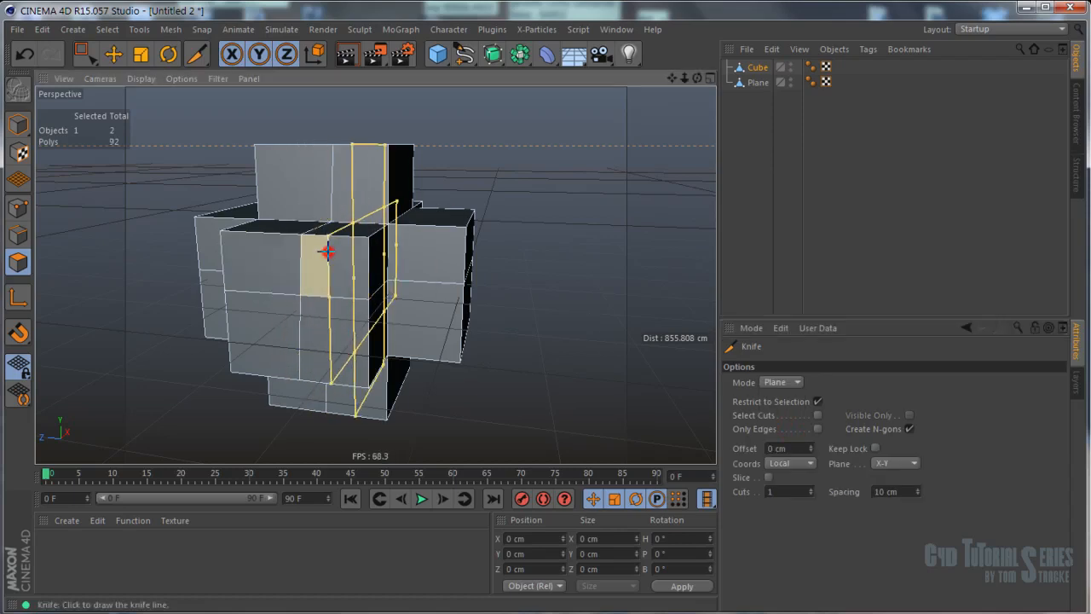
pyautogui.click(256, 240)
# Enable Select Cuts, make an X-Y plane cut through one side arm, and activate the Move tool in edge mode.
pyautogui.keyDown('alt'); pyautogui.moveTo(544, 248); pyautogui.dragTo(594, 255); pyautogui.keyUp('alt')
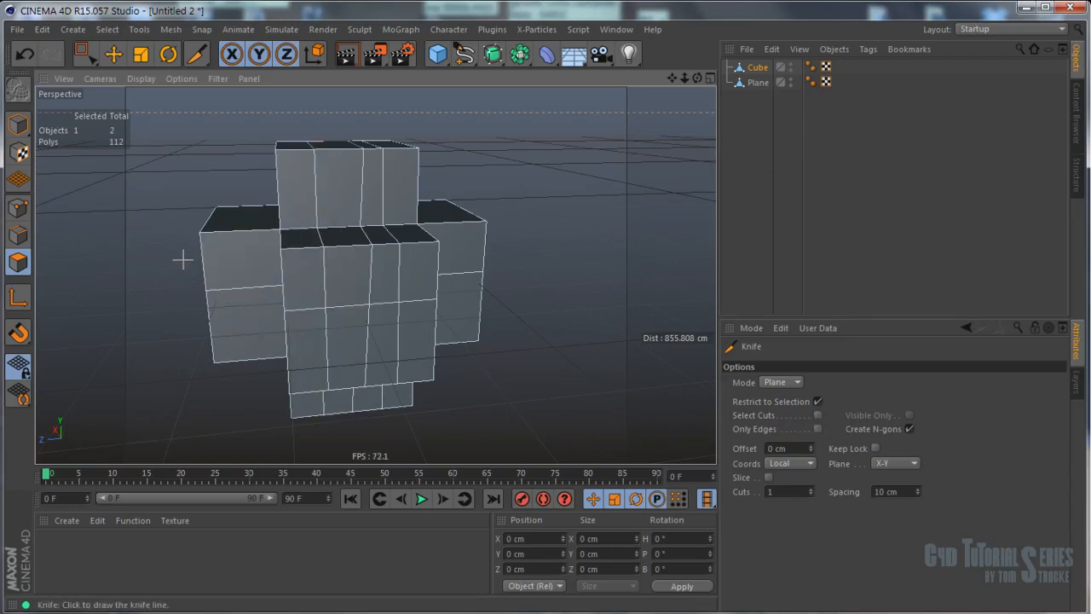
pyautogui.keyDown('alt'); pyautogui.moveTo(227, 250); pyautogui.dragTo(312, 265); pyautogui.keyUp('alt')
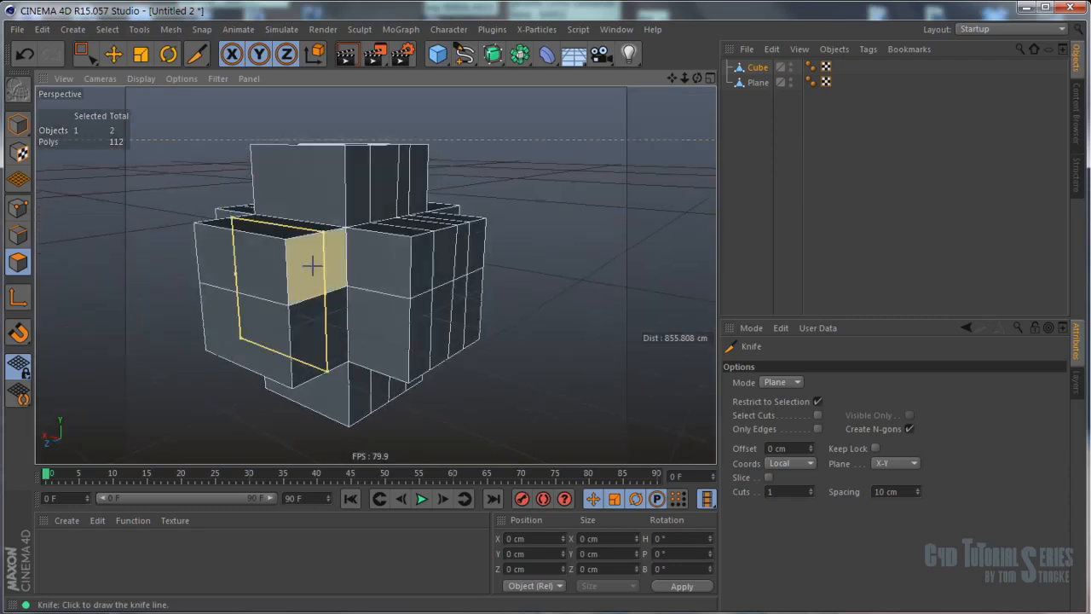
pyautogui.click(816, 414)
pyautogui.keyDown('alt'); pyautogui.moveTo(409, 256); pyautogui.dragTo(319, 257); pyautogui.keyUp('alt')
pyautogui.click(297, 249)
pyautogui.click(22, 240)
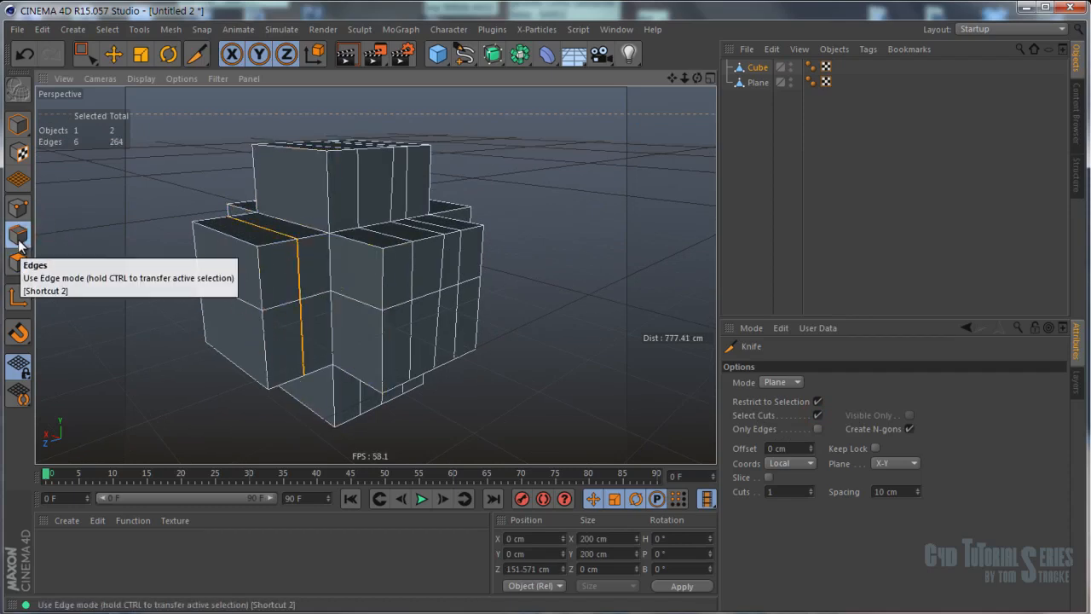
pyautogui.press('e')
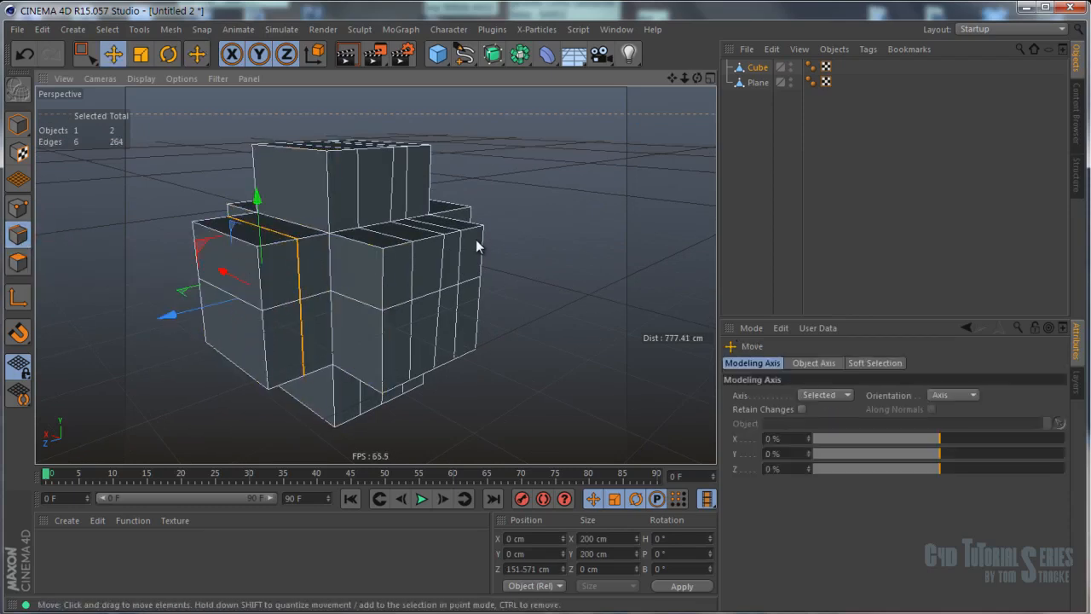
# Undo the Knife cuts made on the extruded cube.
pyautogui.hotkey('ctrl', 'z')
pyautogui.hotkey('ctrl', 'z')
pyautogui.hotkey('ctrl', 'z')
pyautogui.hotkey('ctrl', 'z')
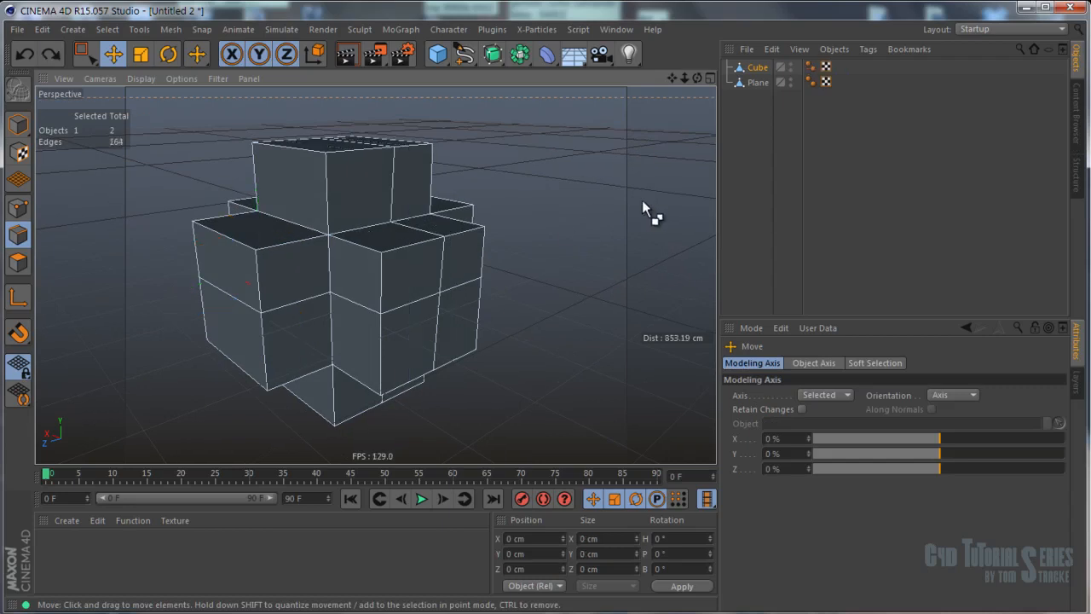
# Select the top polygon of the extruded cube's upper arm in polygon mode and delete it.
pyautogui.keyDown('alt'); pyautogui.moveTo(455, 198); pyautogui.dragTo(341, 201); pyautogui.keyUp('alt')
pyautogui.click(341, 204)
pyautogui.click(13, 266)
pyautogui.click(322, 173)
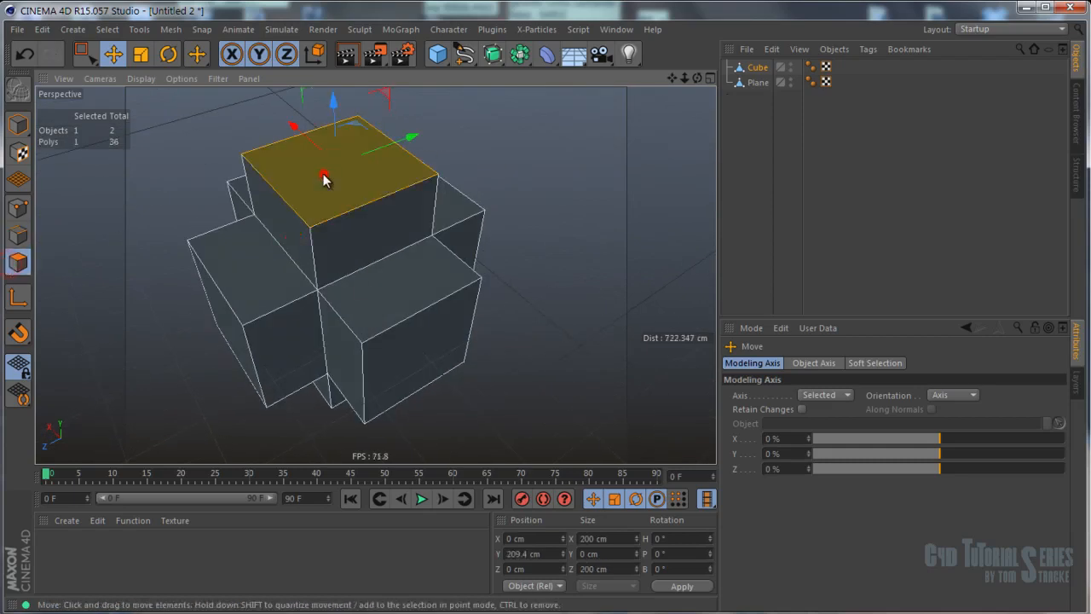
pyautogui.press('Delete')
pyautogui.keyDown('alt'); pyautogui.moveTo(322, 173); pyautogui.dragTo(391, 170); pyautogui.keyUp('alt')
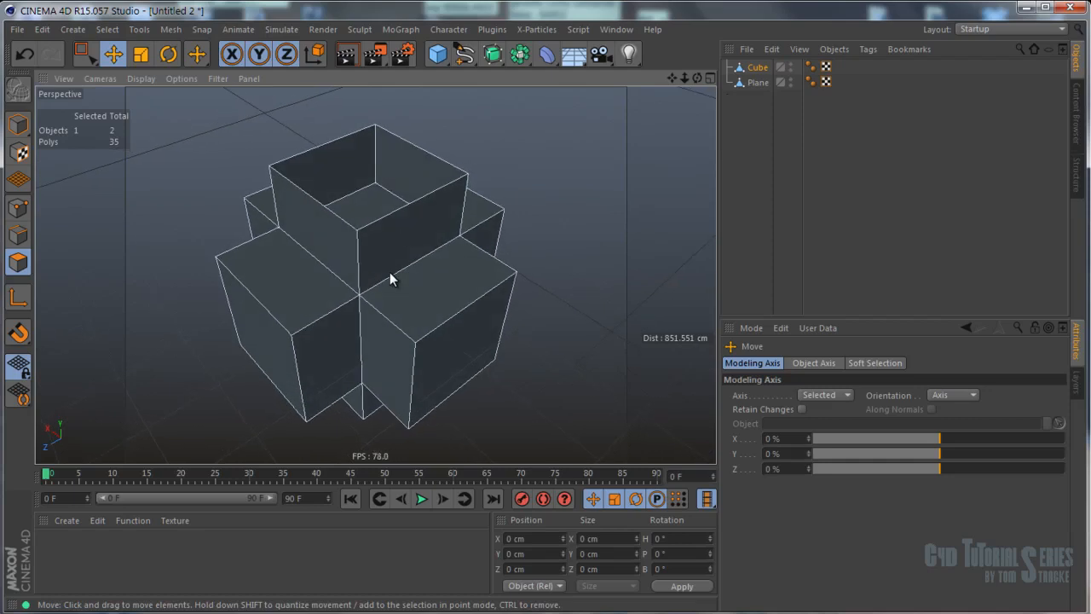
pyautogui.keyDown('alt'); pyautogui.moveTo(392, 274); pyautogui.dragTo(463, 319); pyautogui.keyUp('alt')
pyautogui.keyDown('alt'); pyautogui.moveTo(400, 288); pyautogui.dragTo(400, 334); pyautogui.keyUp('alt')
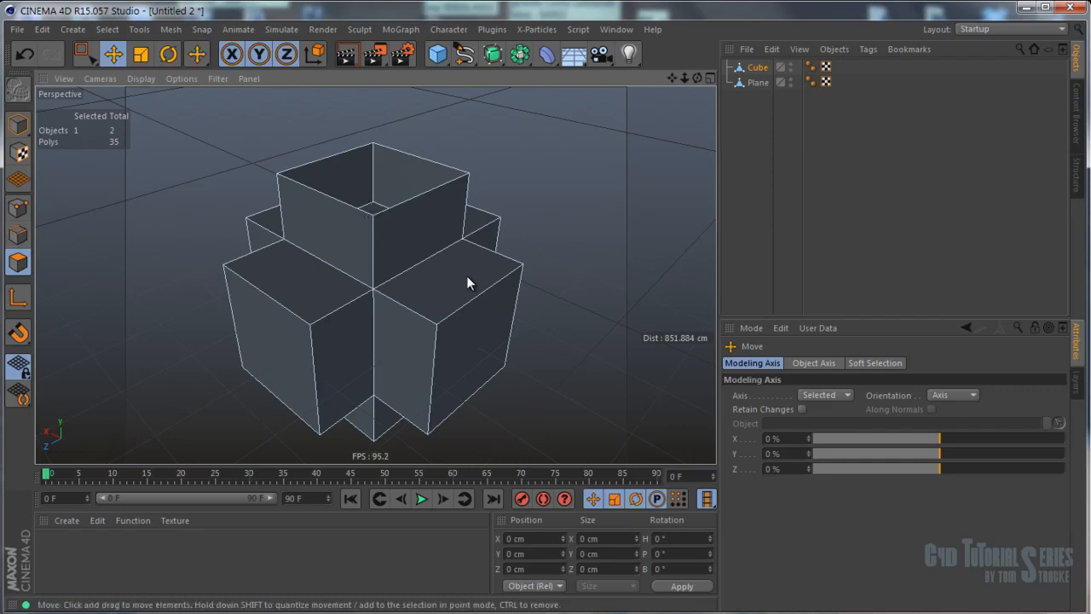
# Select the end polygon of one side arm and collapse it into a single point.
pyautogui.rightClick(594, 202)
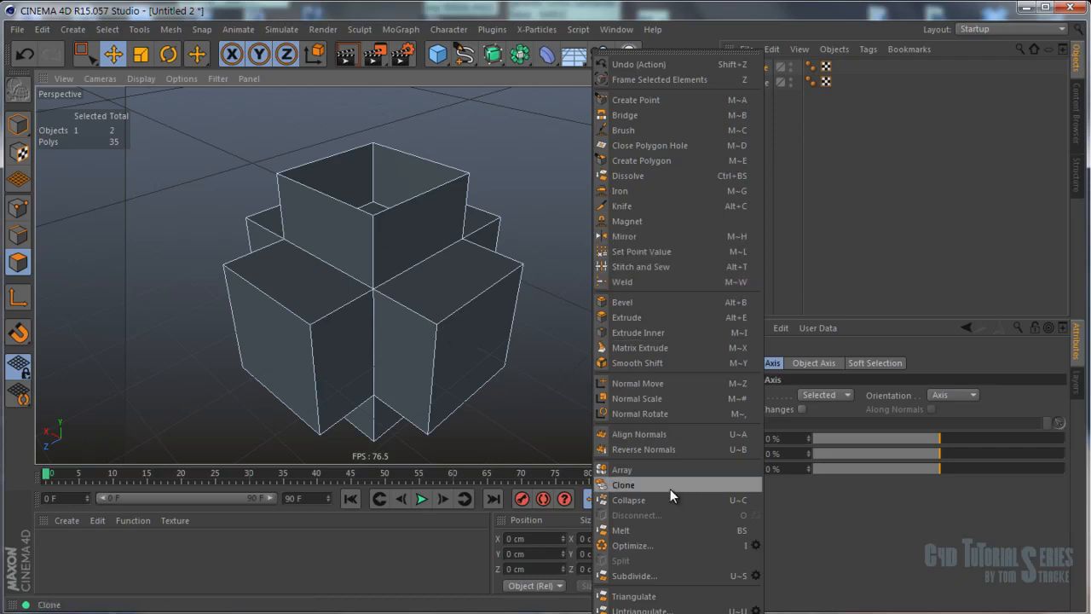
pyautogui.click(388, 332)
pyautogui.click(491, 342)
pyautogui.keyDown('alt'); pyautogui.moveTo(491, 343); pyautogui.dragTo(571, 380); pyautogui.keyUp('alt')
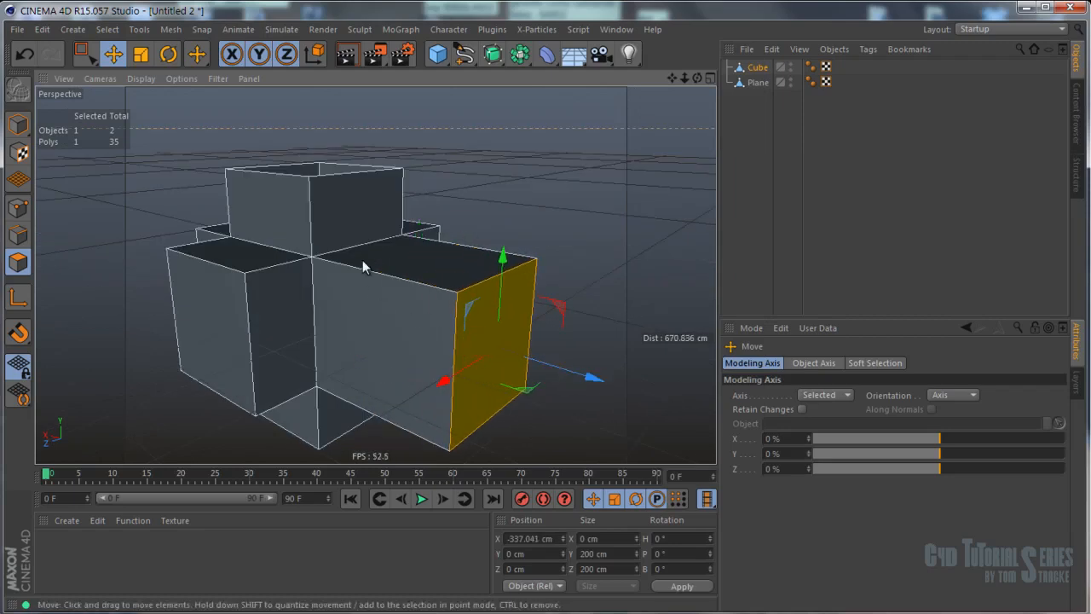
pyautogui.keyDown('alt'); pyautogui.moveTo(504, 343); pyautogui.dragTo(455, 307, button='middle'); pyautogui.keyUp('alt')
pyautogui.rightClick(512, 265)
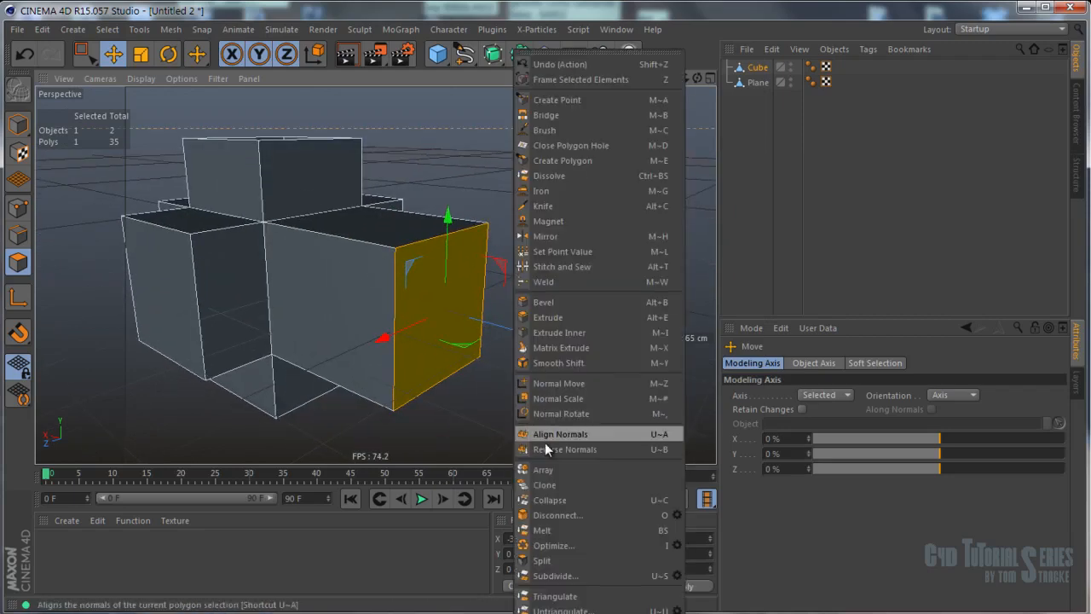
pyautogui.click(550, 500)
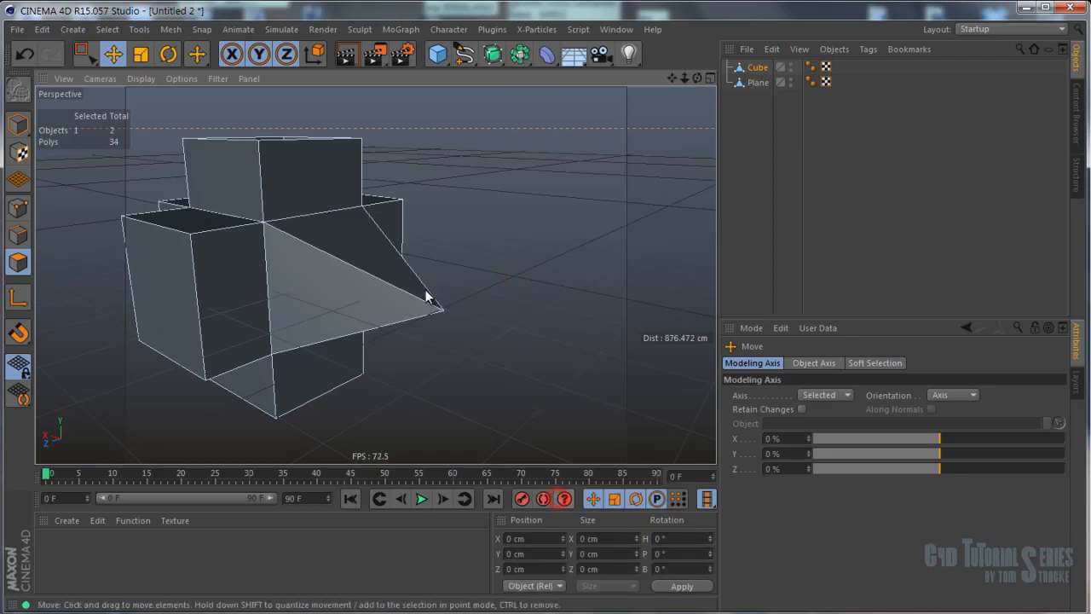
pyautogui.keyDown('alt'); pyautogui.moveTo(433, 301); pyautogui.dragTo(218, 247); pyautogui.keyUp('alt')
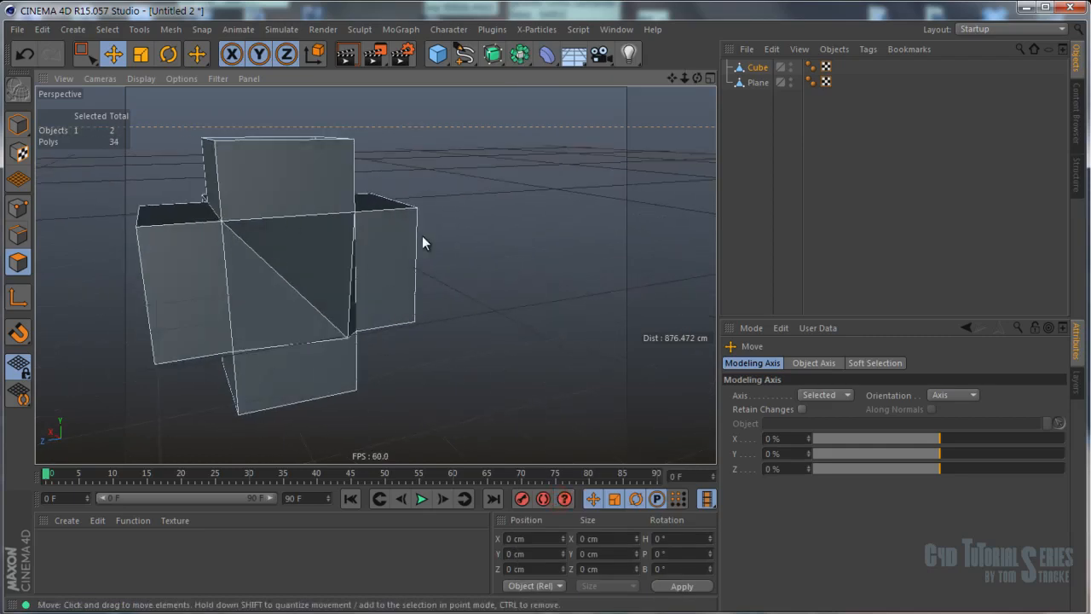
pyautogui.keyDown('alt'); pyautogui.moveTo(373, 240); pyautogui.dragTo(437, 324); pyautogui.keyUp('alt')
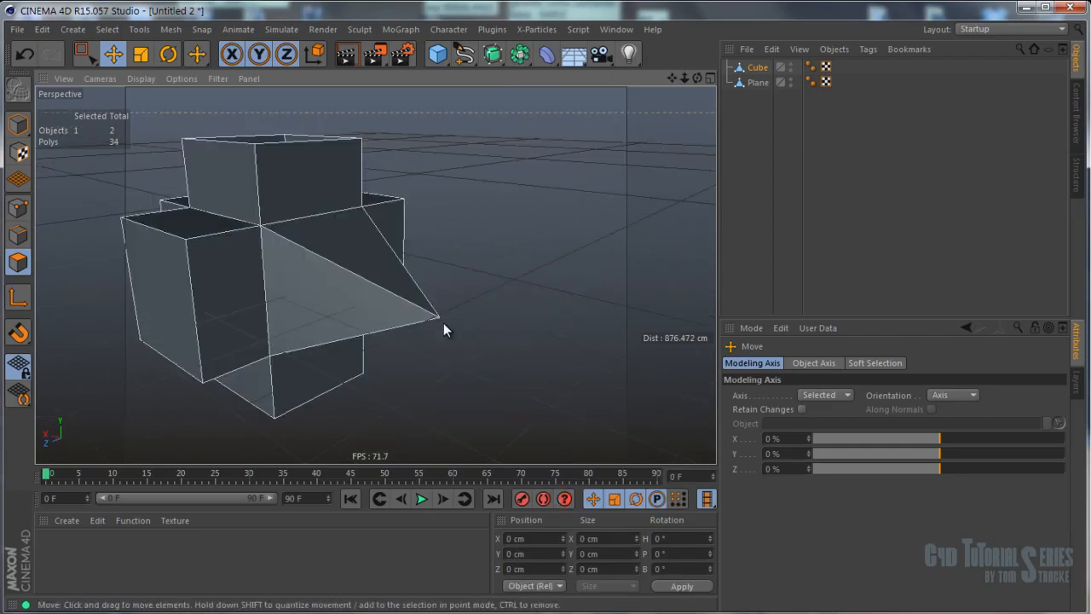
# Select the collapsed tip point in point mode, try moving it along the Z axis, and undo the move.
pyautogui.click(19, 208)
pyautogui.click(433, 327)
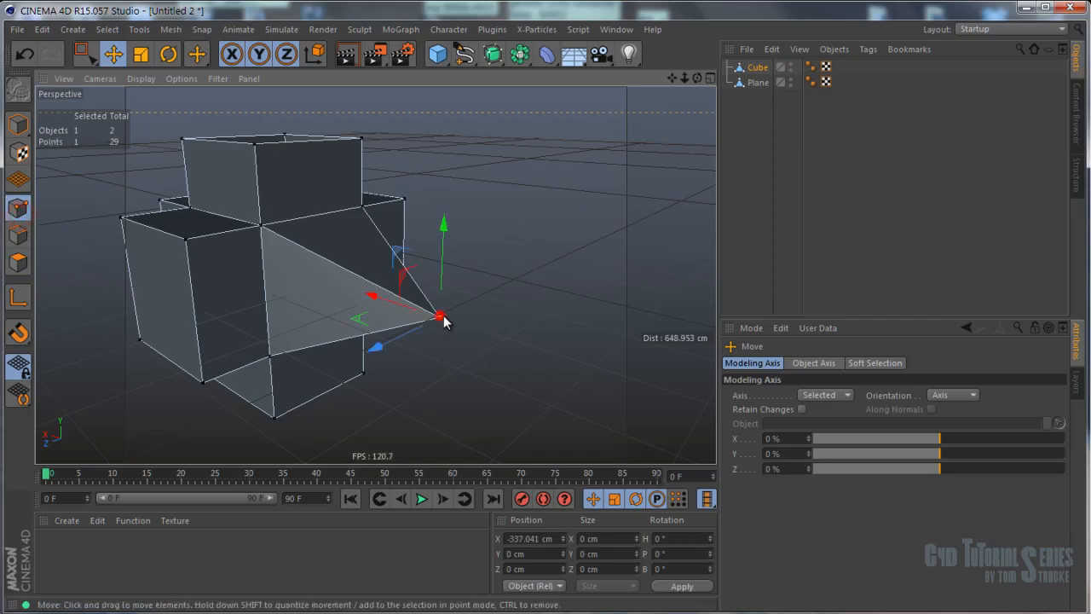
pyautogui.moveTo(402, 339); pyautogui.dragTo(449, 358)
pyautogui.hotkey('ctrl', 'z')
pyautogui.keyDown('alt'); pyautogui.moveTo(521, 343); pyautogui.dragTo(461, 337); pyautogui.keyUp('alt')
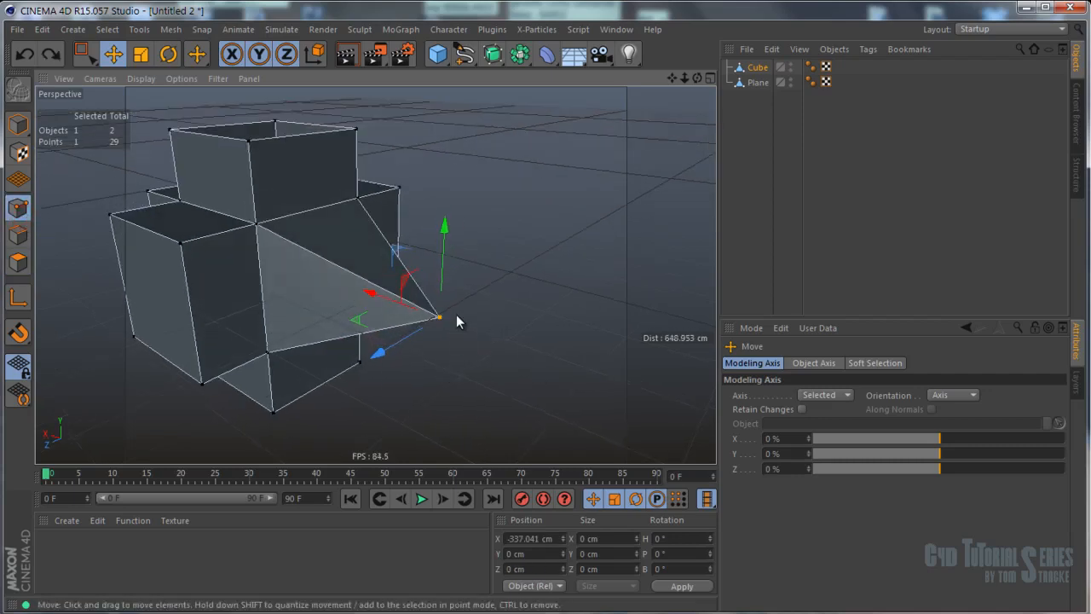
# Try deleting the end polygon of the arm facing the Z direction, and undo the deletion.
pyautogui.keyDown('alt'); pyautogui.moveTo(285, 289); pyautogui.dragTo(377, 281); pyautogui.keyUp('alt')
pyautogui.keyDown('alt'); pyautogui.moveTo(378, 281); pyautogui.dragTo(454, 249, button='middle'); pyautogui.keyUp('alt')
pyautogui.click(19, 262)
pyautogui.keyDown('alt'); pyautogui.moveTo(320, 251); pyautogui.dragTo(480, 258); pyautogui.keyUp('alt')
pyautogui.click(383, 260)
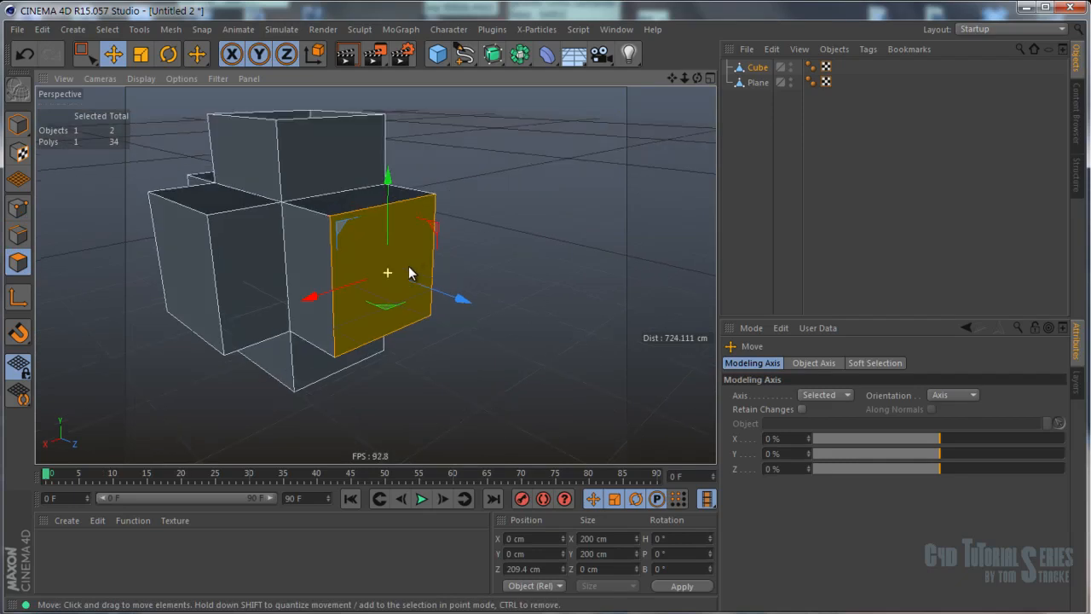
pyautogui.rightClick(371, 242)
pyautogui.click(20, 209)
pyautogui.click(18, 235)
pyautogui.click(19, 262)
pyautogui.press('Delete')
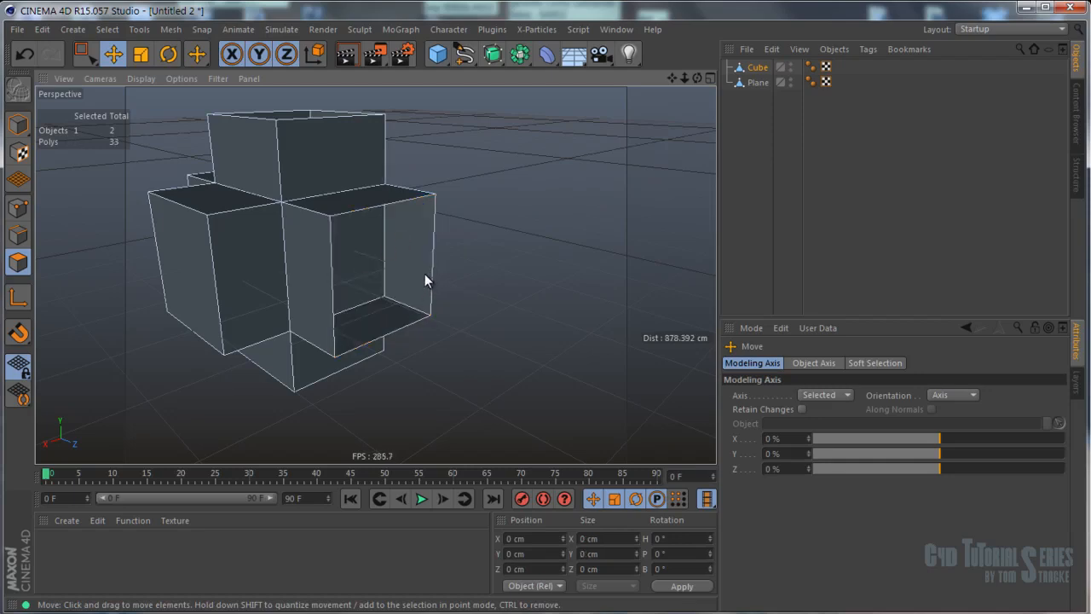
pyautogui.hotkey('ctrl', 'z')
# Try deleting all polygons of the Z-facing arm using Rectangle Selection, and switch to point mode to examine the points left behind.
pyautogui.keyDown('alt'); pyautogui.moveTo(416, 273); pyautogui.dragTo(412, 219); pyautogui.keyUp('alt')
pyautogui.press('0')
pyautogui.moveTo(438, 178); pyautogui.dragTo(343, 366)
pyautogui.keyDown('alt'); pyautogui.moveTo(342, 367); pyautogui.dragTo(352, 254); pyautogui.keyUp('alt')
pyautogui.press('Delete')
pyautogui.click(16, 206)
pyautogui.keyDown('alt'); pyautogui.moveTo(263, 249); pyautogui.dragTo(392, 228); pyautogui.keyUp('alt')
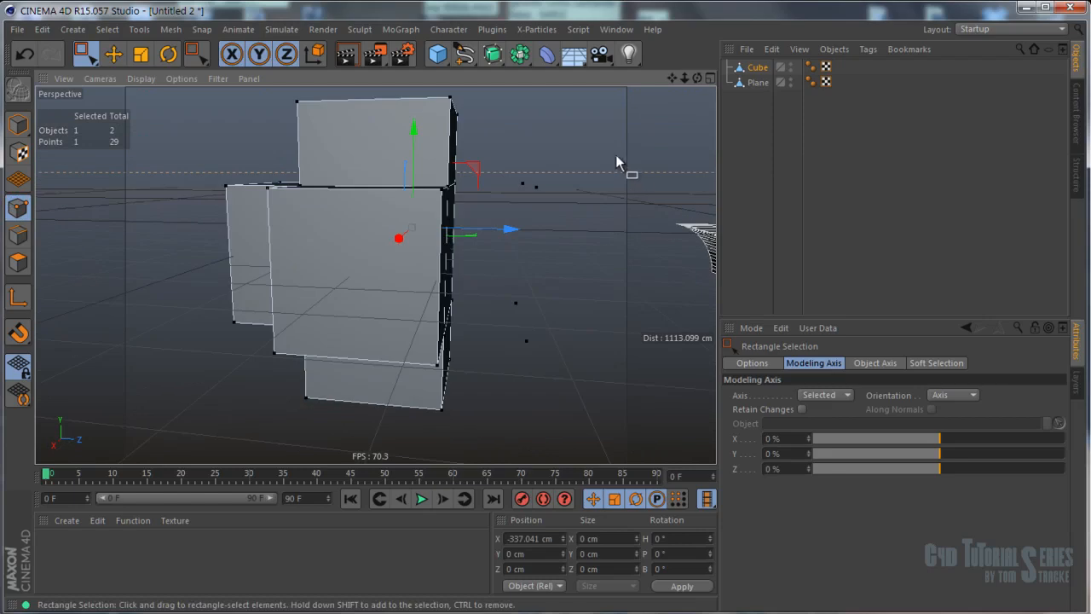
pyautogui.keyDown('alt'); pyautogui.moveTo(554, 275); pyautogui.dragTo(512, 261); pyautogui.keyUp('alt')
pyautogui.click(512, 261)
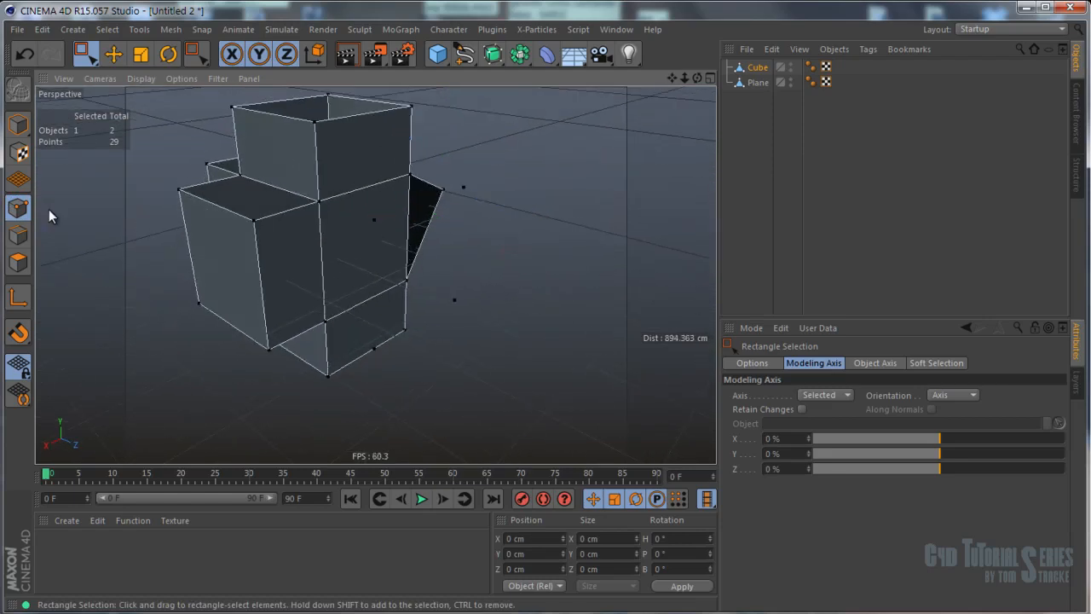
pyautogui.click(495, 220)
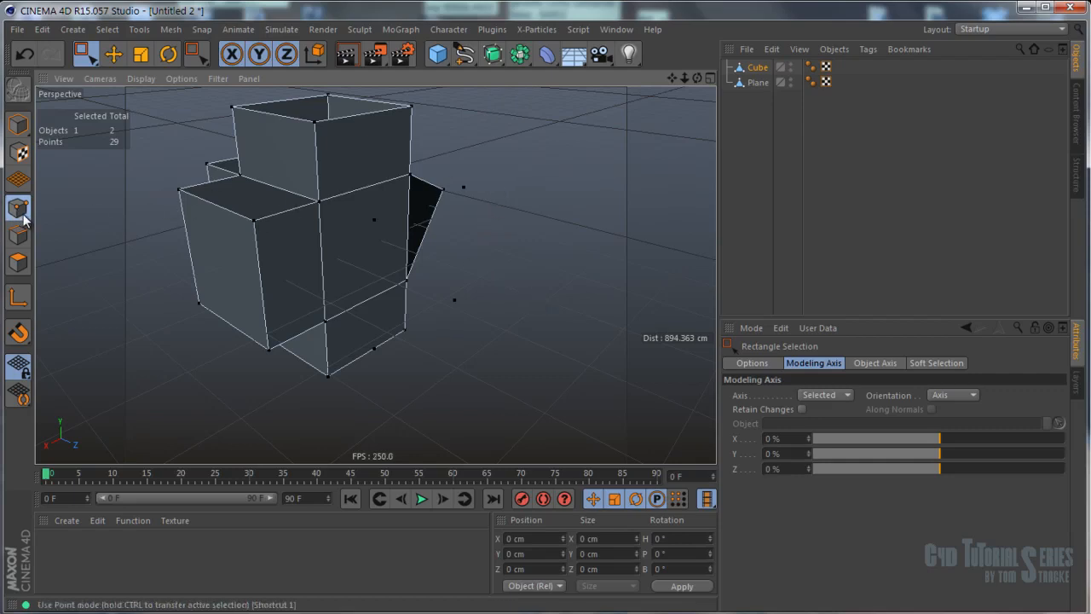
# Optimize the cube's mesh to remove the stray points, and undo both the optimization and the arm's polygon deletion.
pyautogui.rightClick(433, 225)
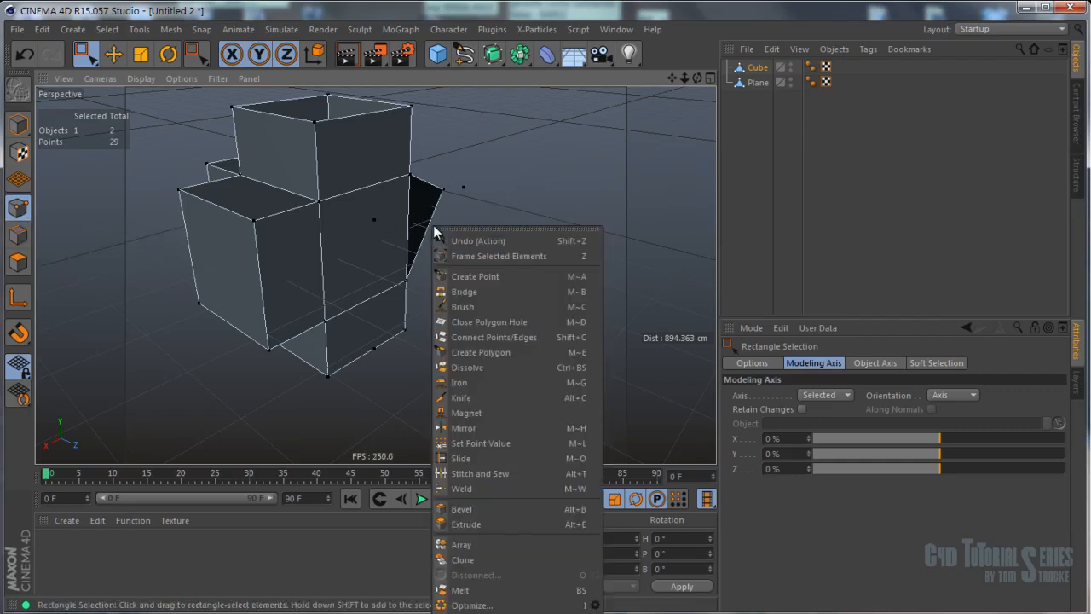
pyautogui.click(471, 605)
pyautogui.keyDown('alt'); pyautogui.moveTo(418, 259); pyautogui.dragTo(405, 181); pyautogui.keyUp('alt')
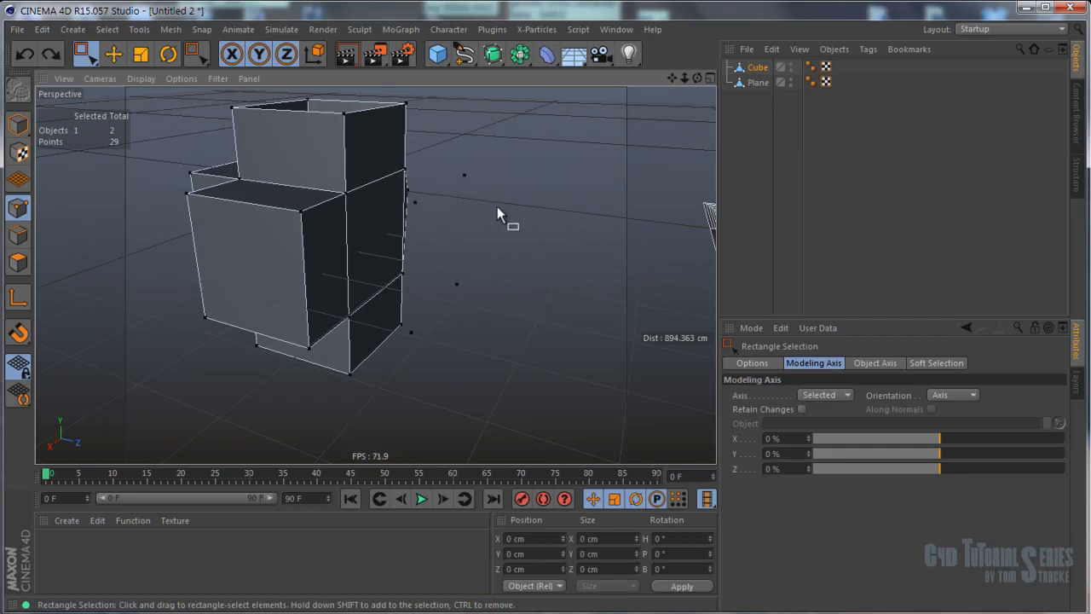
pyautogui.moveTo(475, 219)
pyautogui.keyDown('alt'); pyautogui.mouseDown()
pyautogui.moveTo(518, 214)
pyautogui.moveTo(479, 201)
pyautogui.moveTo(457, 228)
pyautogui.mouseUp(); pyautogui.keyUp('alt')
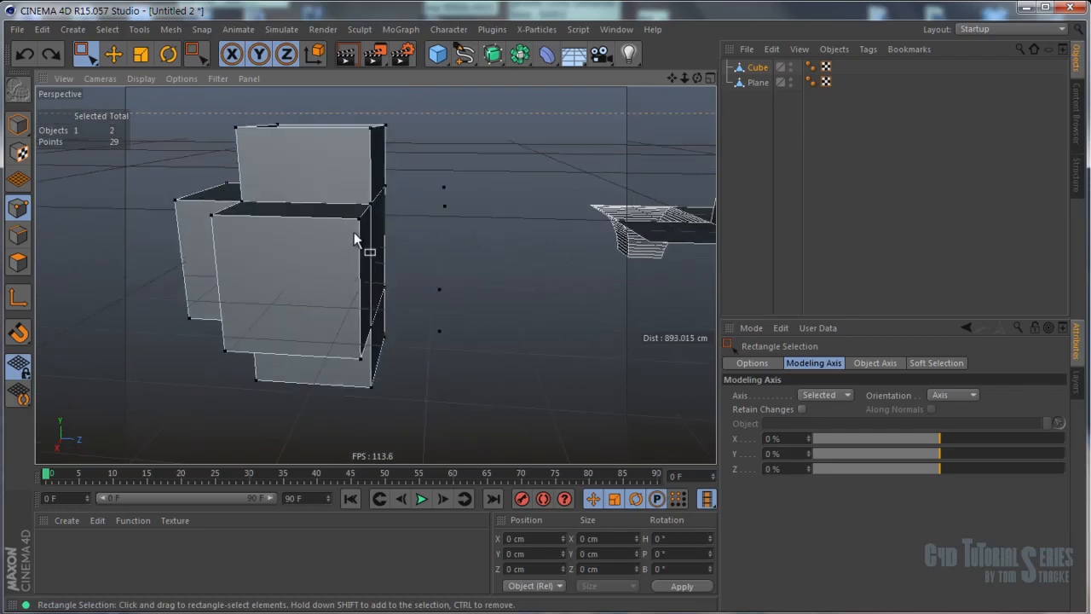
pyautogui.hotkey('ctrl', 'z')
pyautogui.hotkey('ctrl', 'z')
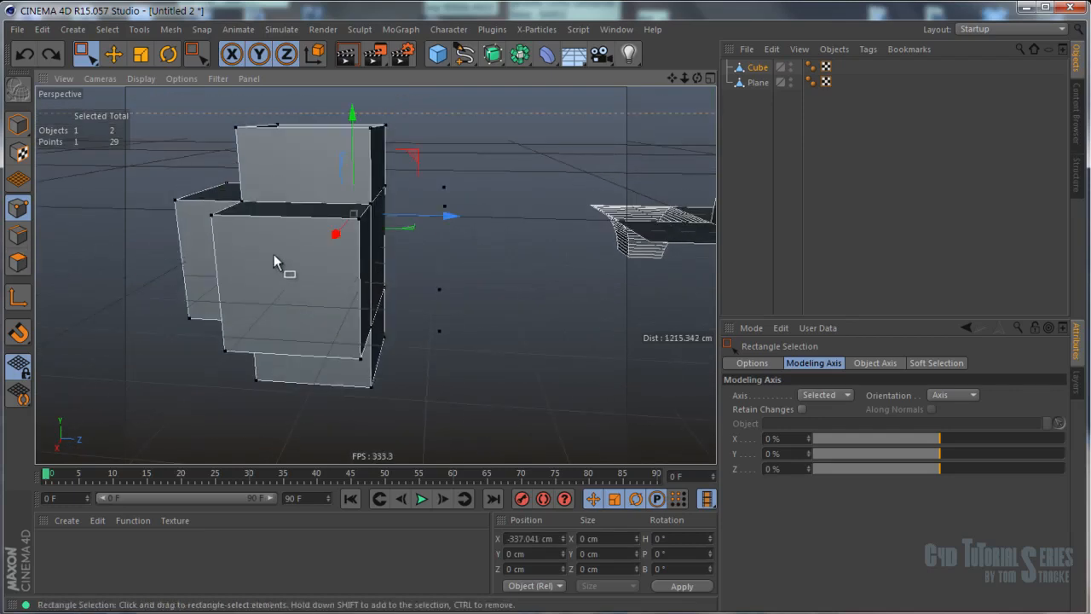
# Select the four end points of the Z-facing arm with Rectangle Selection in point mode and delete them.
pyautogui.keyDown('alt'); pyautogui.moveTo(604, 208); pyautogui.dragTo(268, 266); pyautogui.keyUp('alt')
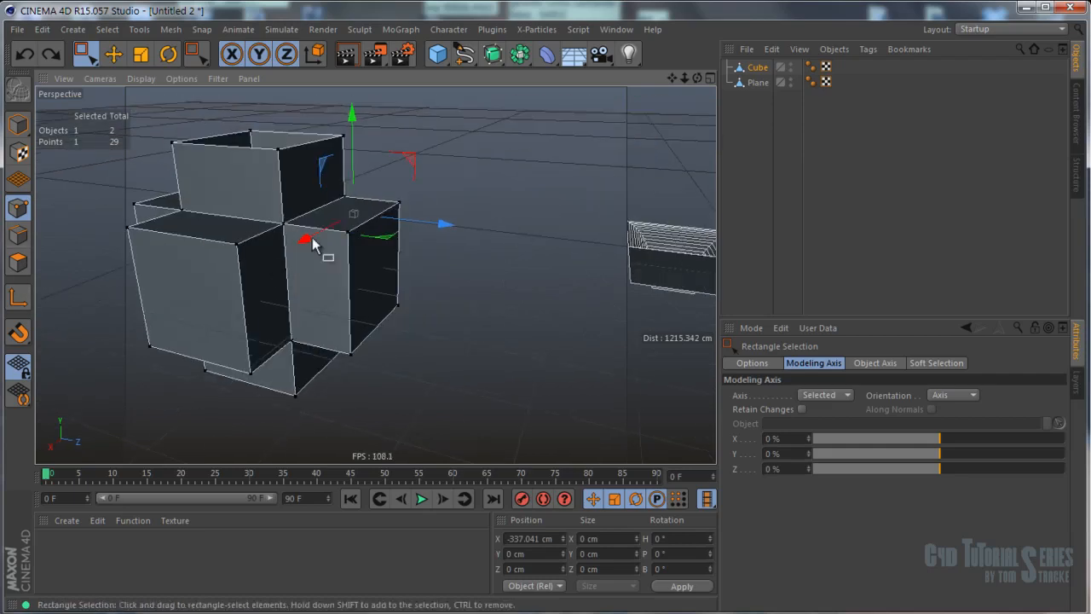
pyautogui.keyDown('alt'); pyautogui.moveTo(359, 218); pyautogui.dragTo(425, 222); pyautogui.keyUp('alt')
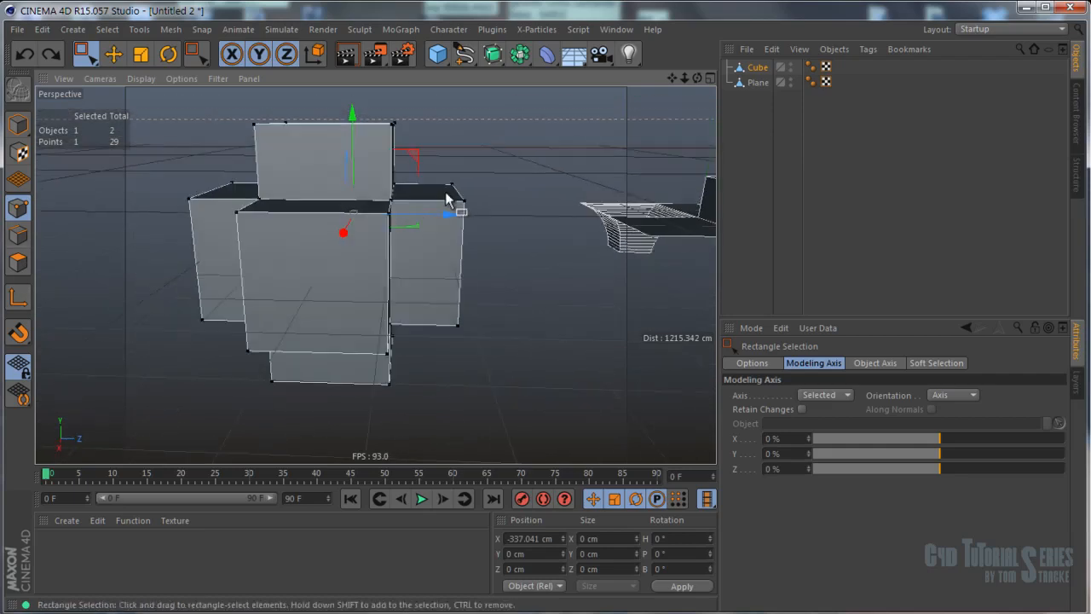
pyautogui.click(516, 162)
pyautogui.moveTo(517, 162); pyautogui.dragTo(438, 368)
pyautogui.keyDown('alt'); pyautogui.moveTo(438, 368); pyautogui.dragTo(393, 280); pyautogui.keyUp('alt')
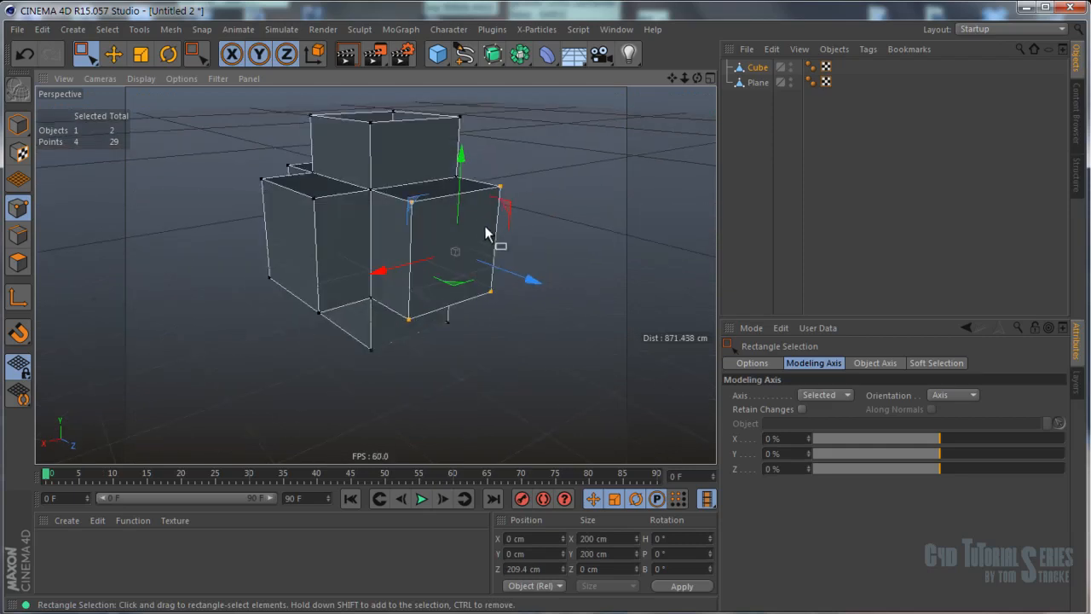
pyautogui.press('Delete')
pyautogui.keyDown('alt'); pyautogui.moveTo(487, 220); pyautogui.dragTo(321, 215); pyautogui.keyUp('alt')
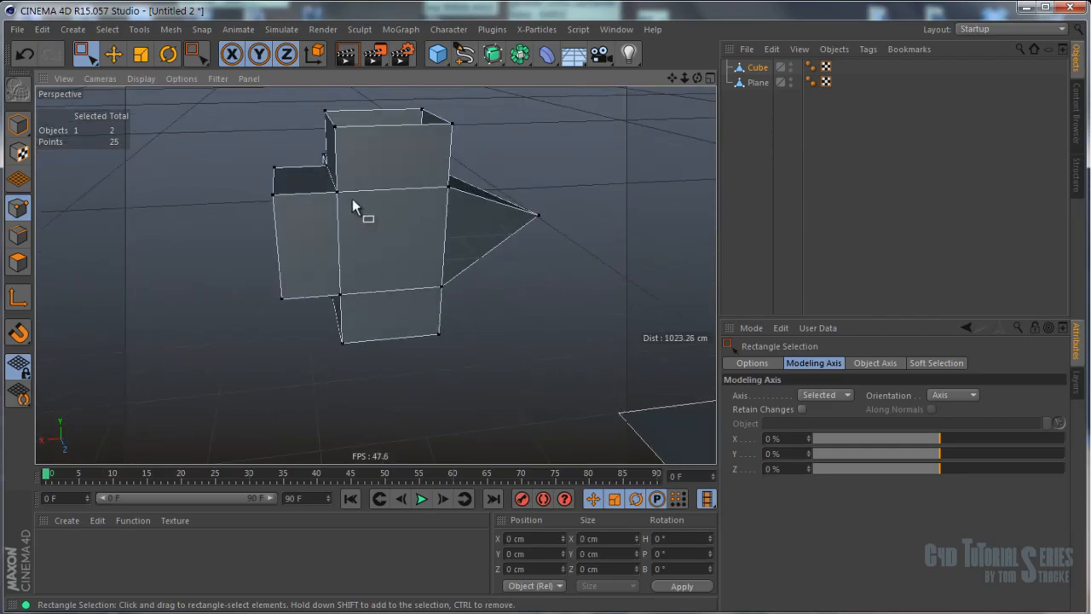
pyautogui.keyDown('alt'); pyautogui.moveTo(431, 195); pyautogui.dragTo(517, 196); pyautogui.keyUp('alt')
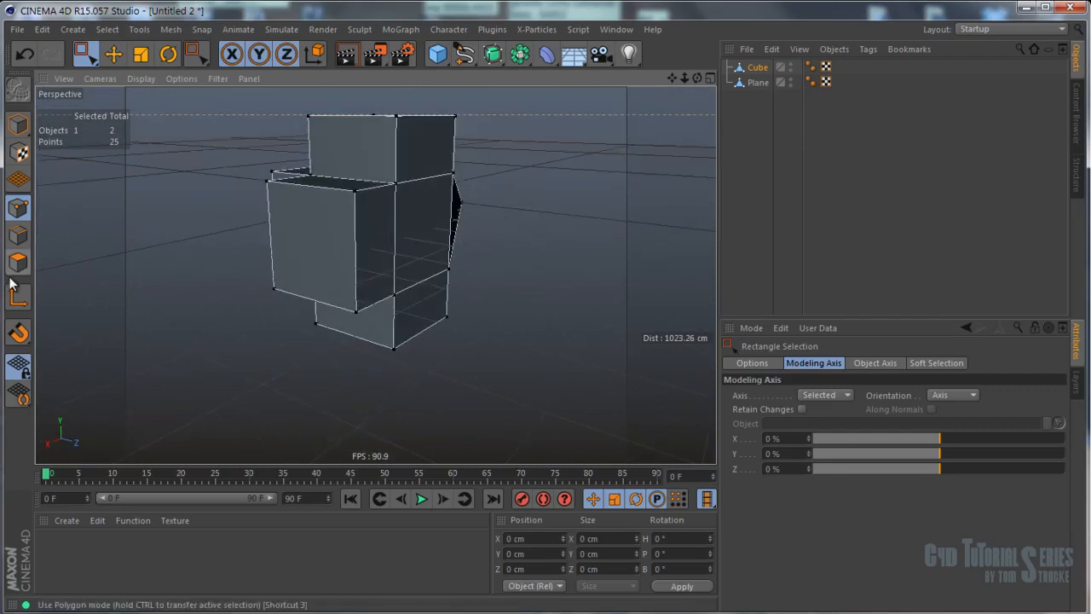
# Add a cylinder, move it horizontally away from the plane, and frame it in the view.
pyautogui.keyDown('alt'); pyautogui.moveTo(418, 251); pyautogui.dragTo(358, 260); pyautogui.keyUp('alt')
pyautogui.scroll(5, 357, 266)
pyautogui.scroll(-8, 399, 250)
pyautogui.keyDown('alt'); pyautogui.moveTo(400, 250); pyautogui.dragTo(210, 230, button='middle'); pyautogui.keyUp('alt')
pyautogui.moveTo(438, 57); pyautogui.dragTo(733, 77)
pyautogui.press('e')
pyautogui.keyDown('alt'); pyautogui.moveTo(511, 388); pyautogui.dragTo(473, 334, button='middle'); pyautogui.keyUp('alt')
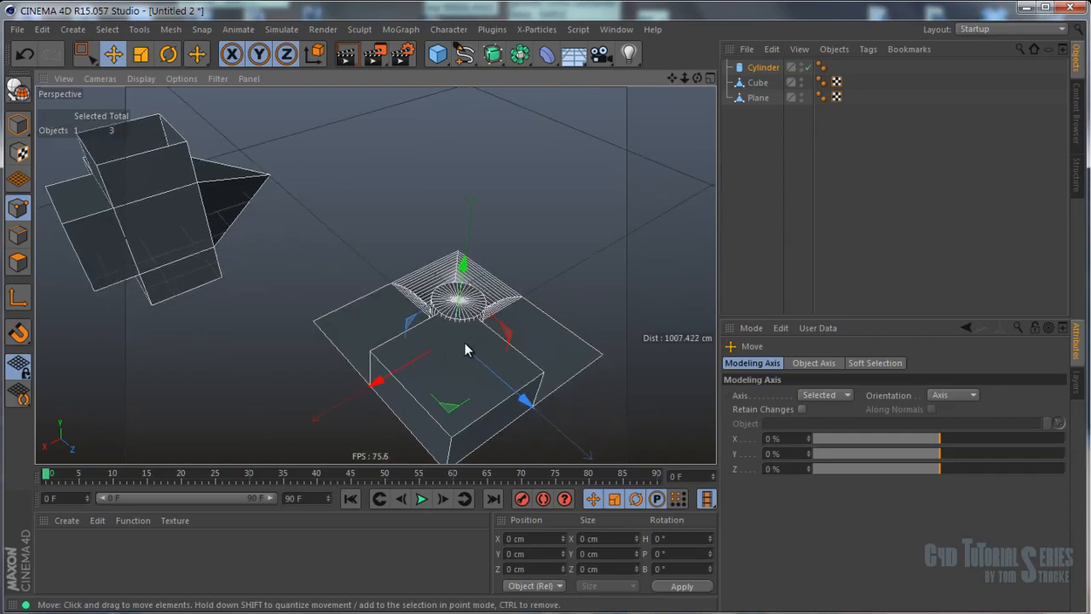
pyautogui.moveTo(451, 412); pyautogui.dragTo(410, 219)
pyautogui.press('o')
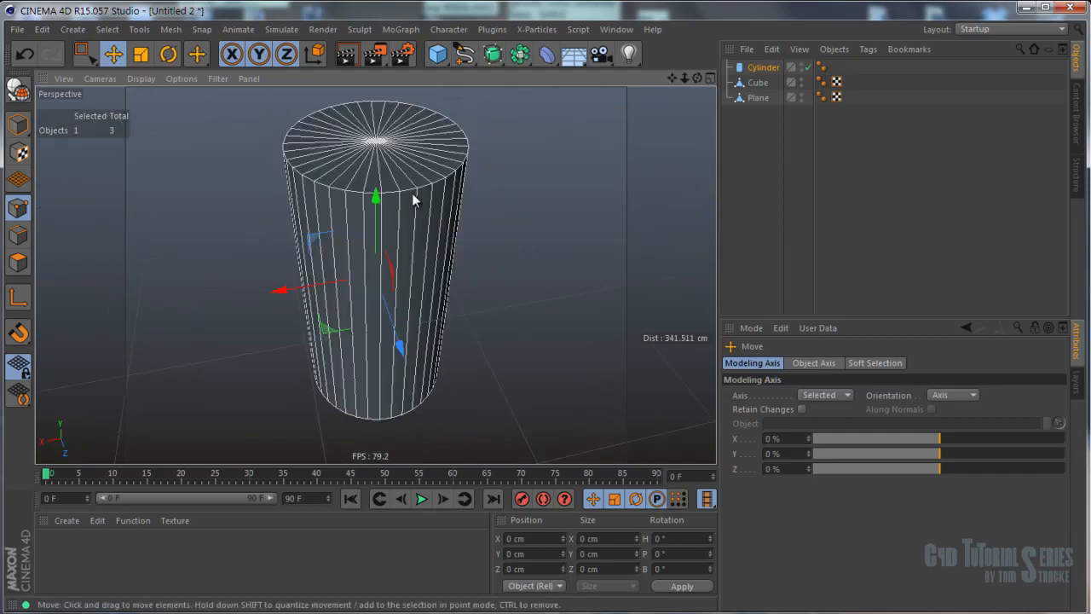
# Make the cylinder editable and select all polygons of its top cap in polygon mode.
pyautogui.click(19, 207)
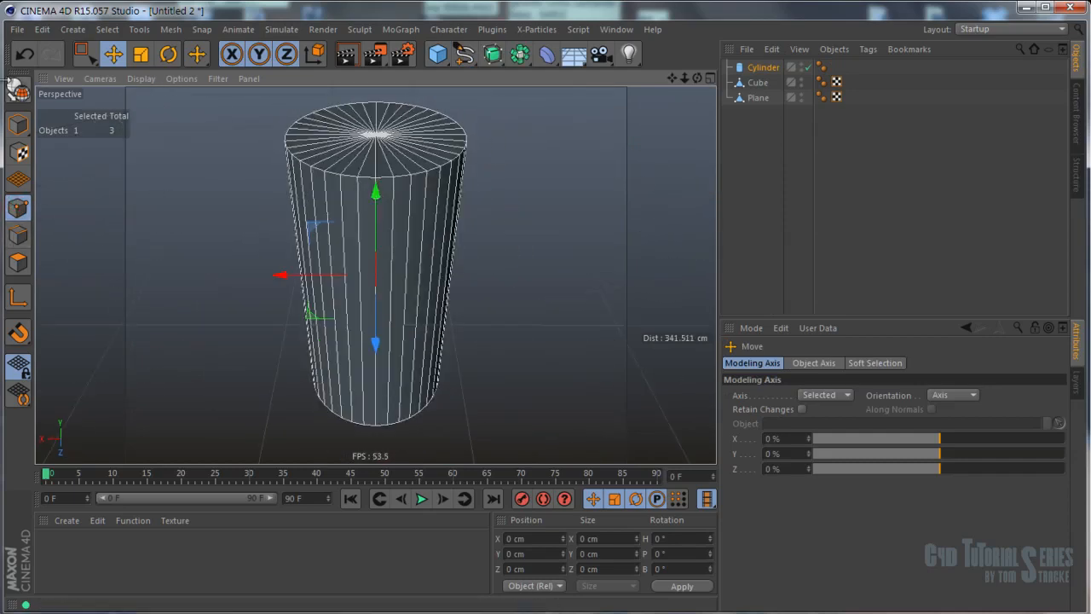
pyautogui.click(18, 88)
pyautogui.scroll(5, 300, 172)
pyautogui.click(310, 240)
pyautogui.click(19, 261)
pyautogui.doubleClick(421, 219)
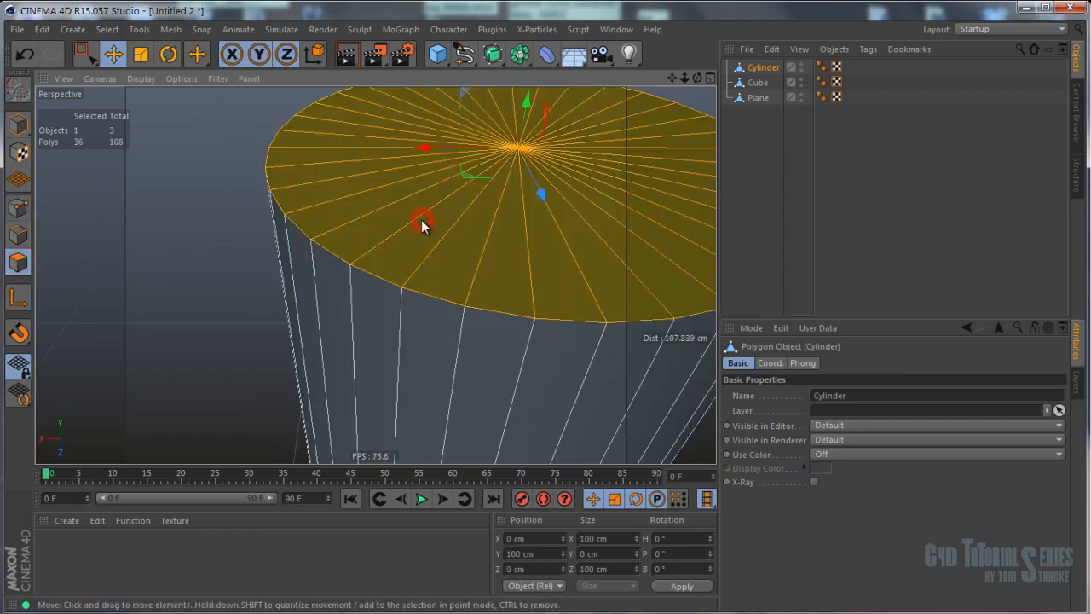
pyautogui.scroll(-1, 497, 240)
pyautogui.scroll(-1, 489, 189)
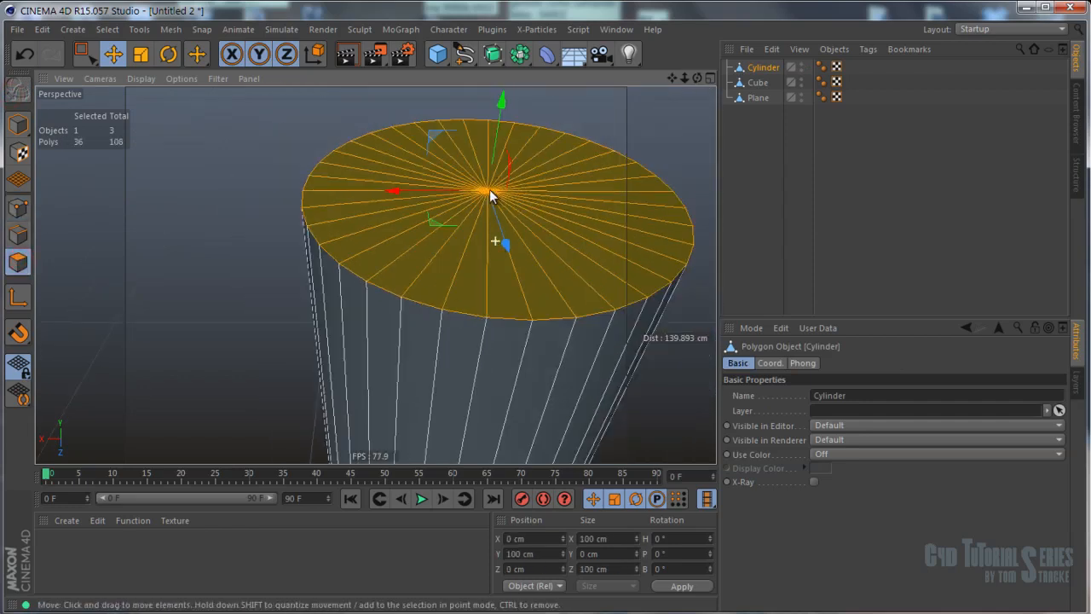
# Clear the selection and reselect the cylinder's connected polygons, trying the side wall first and ending with the whole top cap.
pyautogui.click(199, 179)
pyautogui.scroll(-4, 402, 253)
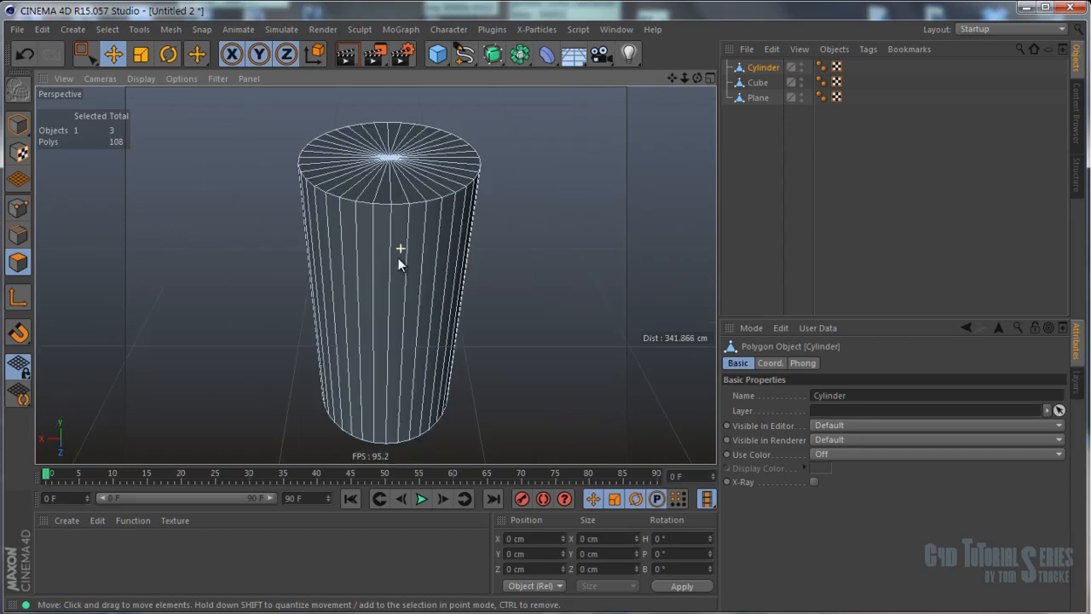
pyautogui.doubleClick(369, 180)
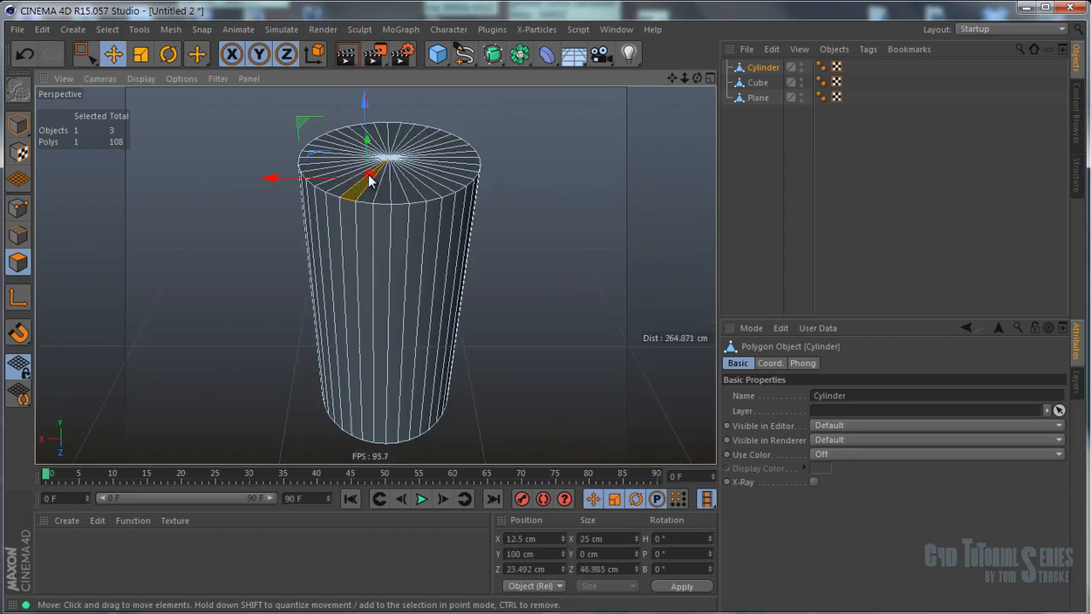
pyautogui.doubleClick(365, 265)
pyautogui.doubleClick(383, 155)
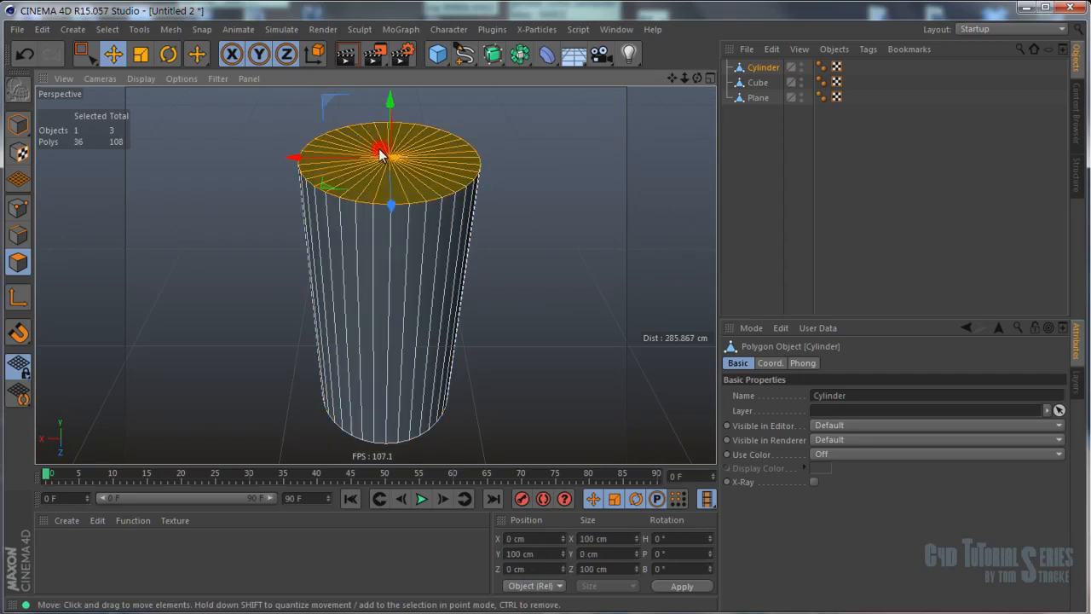
pyautogui.scroll(5, 304, 209)
pyautogui.keyDown('alt'); pyautogui.moveTo(404, 256); pyautogui.dragTo(329, 226, button='middle'); pyautogui.keyUp('alt')
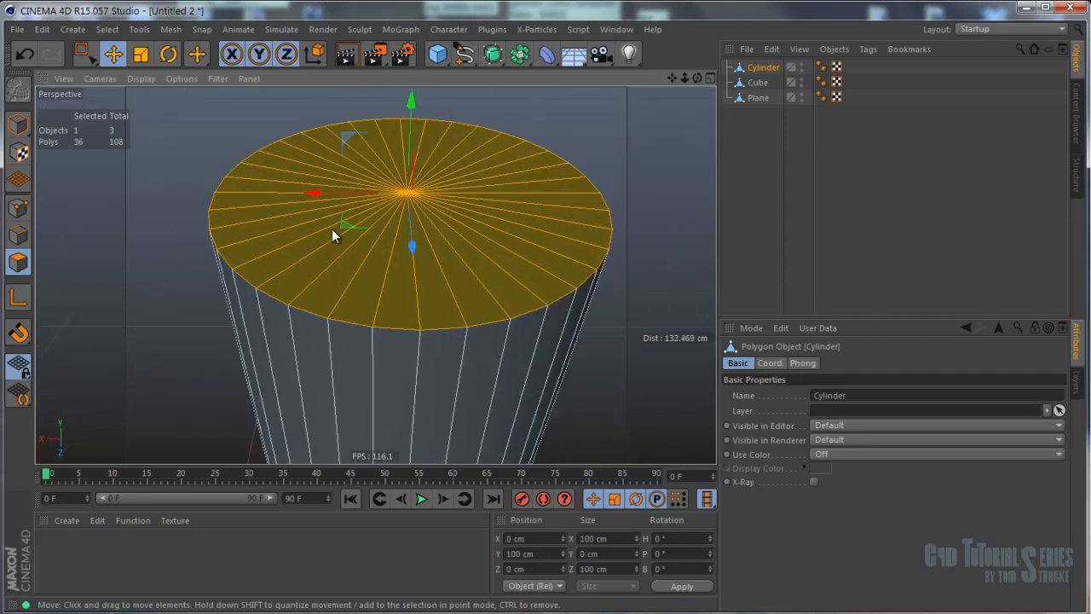
# Select the rim edge loop of the cylinder's top cap in edge mode, followed by a single radial cap edge.
pyautogui.click(19, 238)
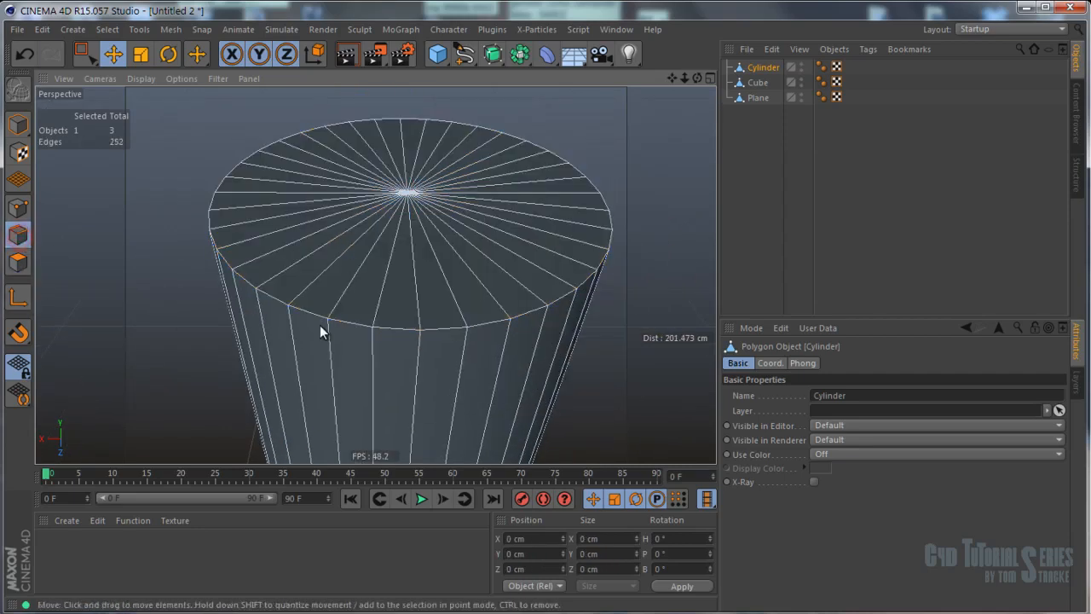
pyautogui.doubleClick(363, 325)
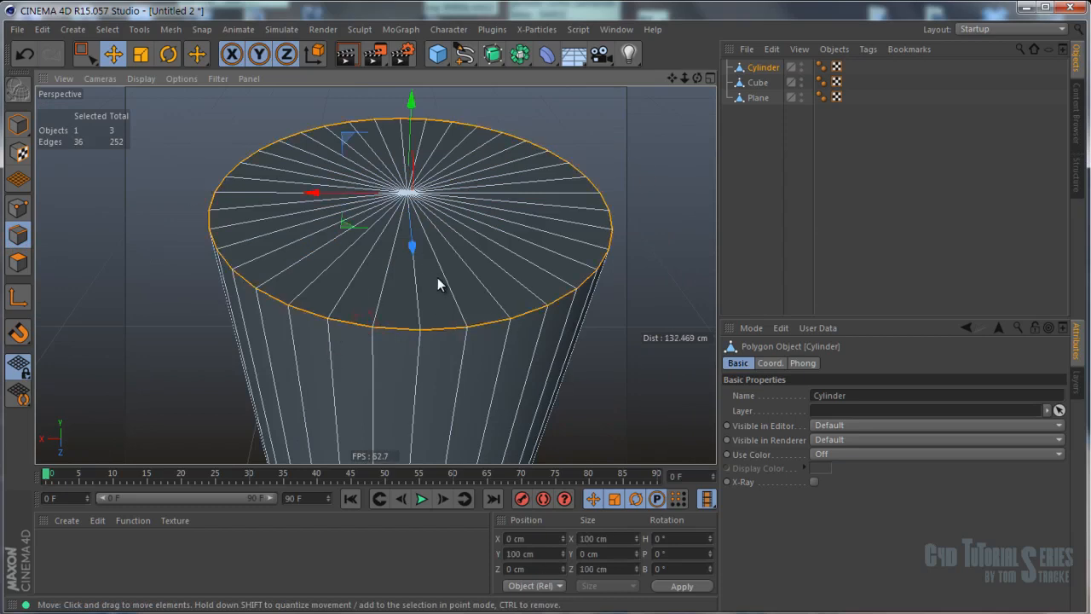
pyautogui.click(368, 305)
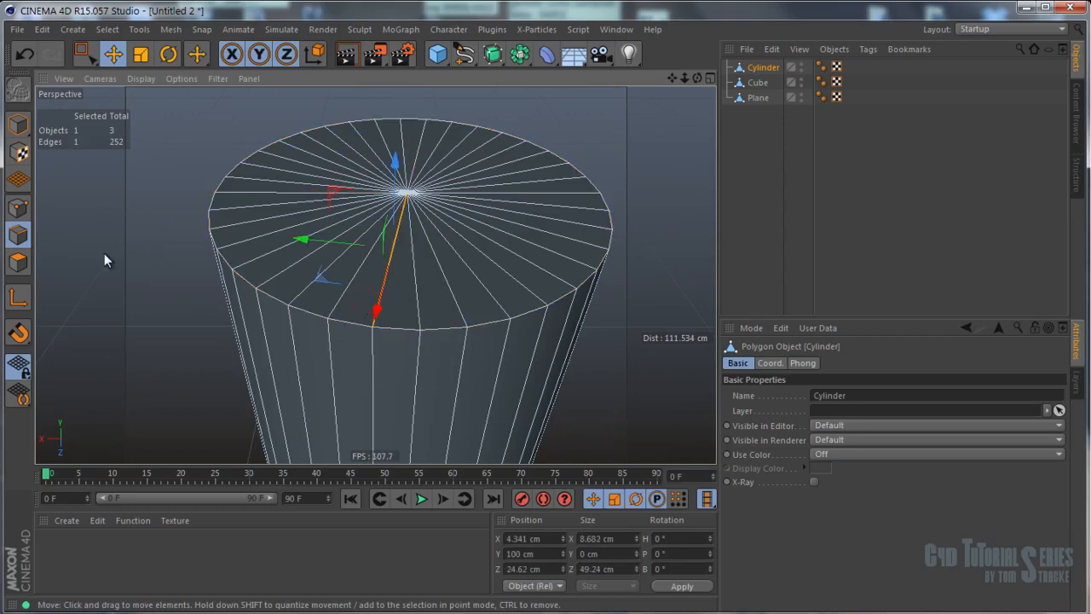
# Return to polygon mode, lift the selected top cap polygons upward off the cylinder, and undo the move.
pyautogui.click(17, 262)
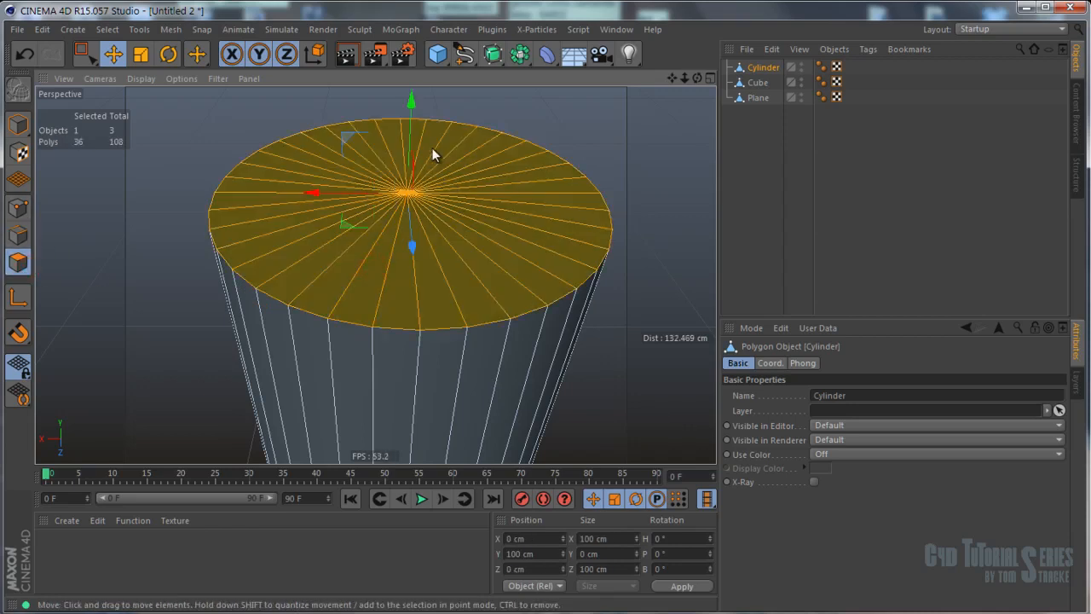
pyautogui.moveTo(410, 120); pyautogui.dragTo(414, 70)
pyautogui.keyDown('alt'); pyautogui.moveTo(451, 205); pyautogui.dragTo(465, 187); pyautogui.keyUp('alt')
pyautogui.hotkey('ctrl', 'z')
# Switch the cylinder to point mode and clear the point selection, with the whole cylinder in view.
pyautogui.scroll(-4, 461, 262)
pyautogui.click(19, 210)
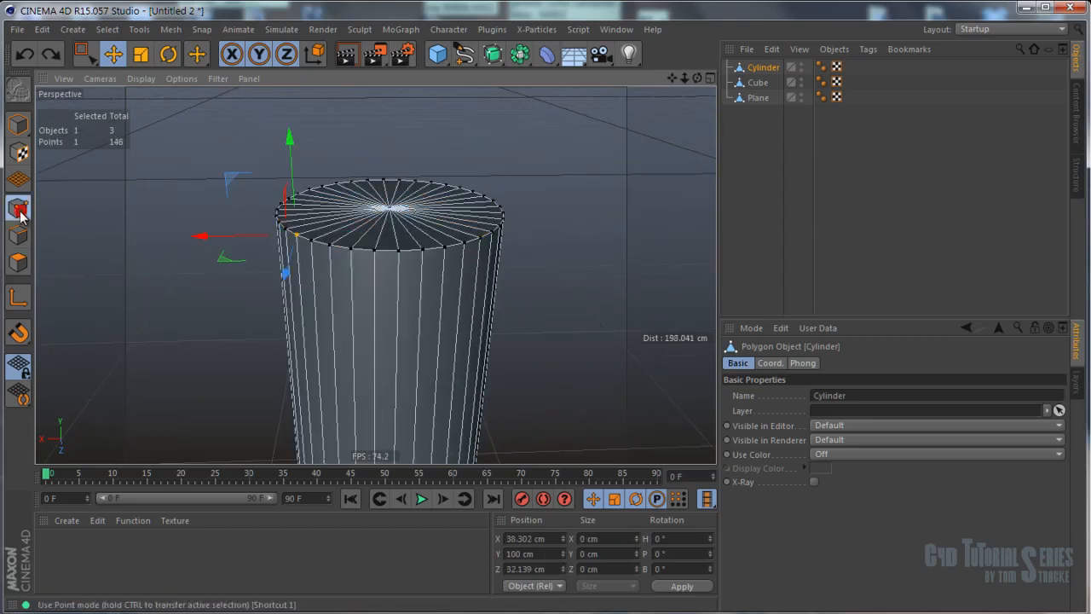
pyautogui.click(191, 197)
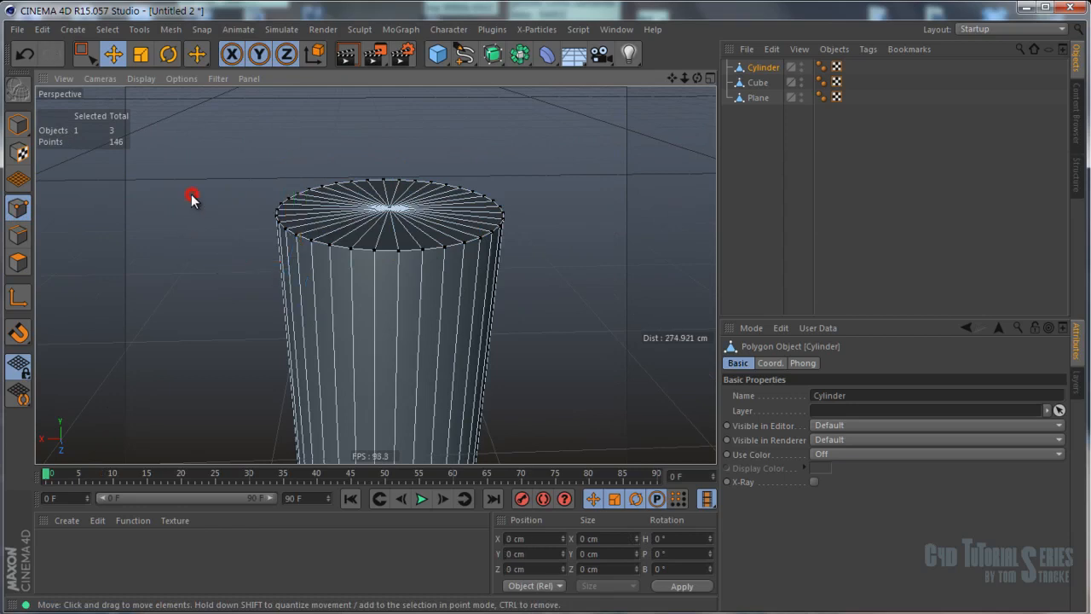
pyautogui.scroll(-5, 439, 259)
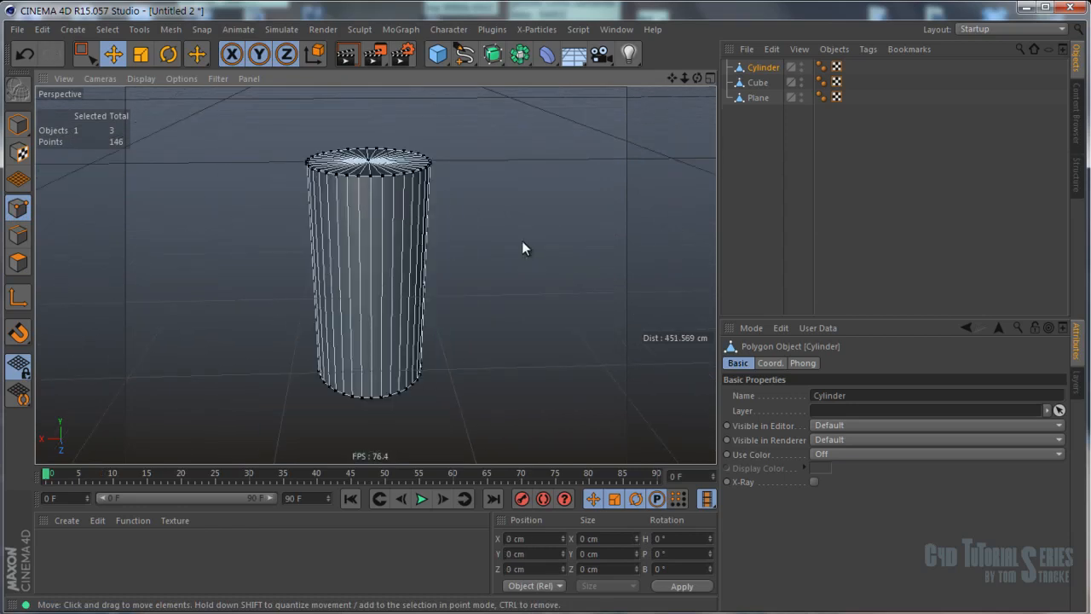
pyautogui.rightClick(523, 247)
pyautogui.click(554, 602)
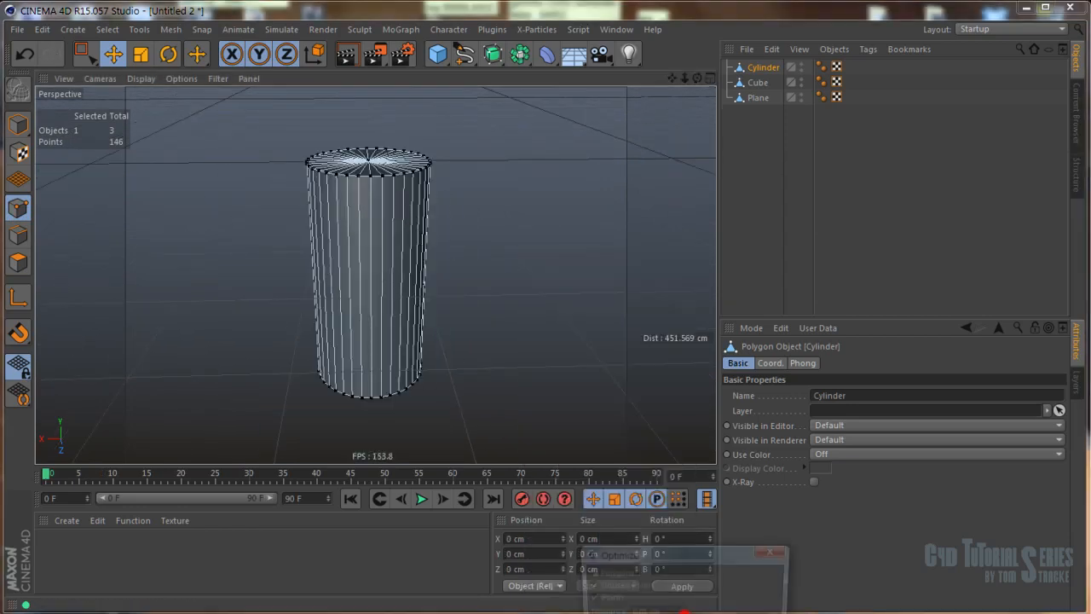
pyautogui.moveTo(664, 556); pyautogui.dragTo(560, 234)
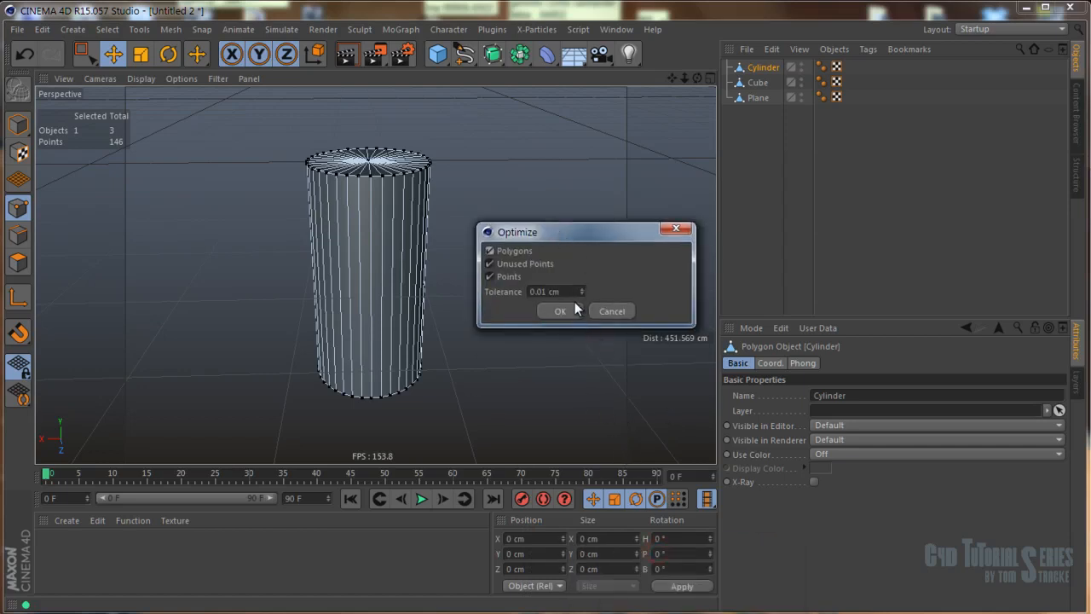
pyautogui.click(606, 315)
# Optimize the whole cylinder with Polygons, Unused Points and Points enabled and a tolerance of 0.01 cm.
pyautogui.rightClick(543, 309)
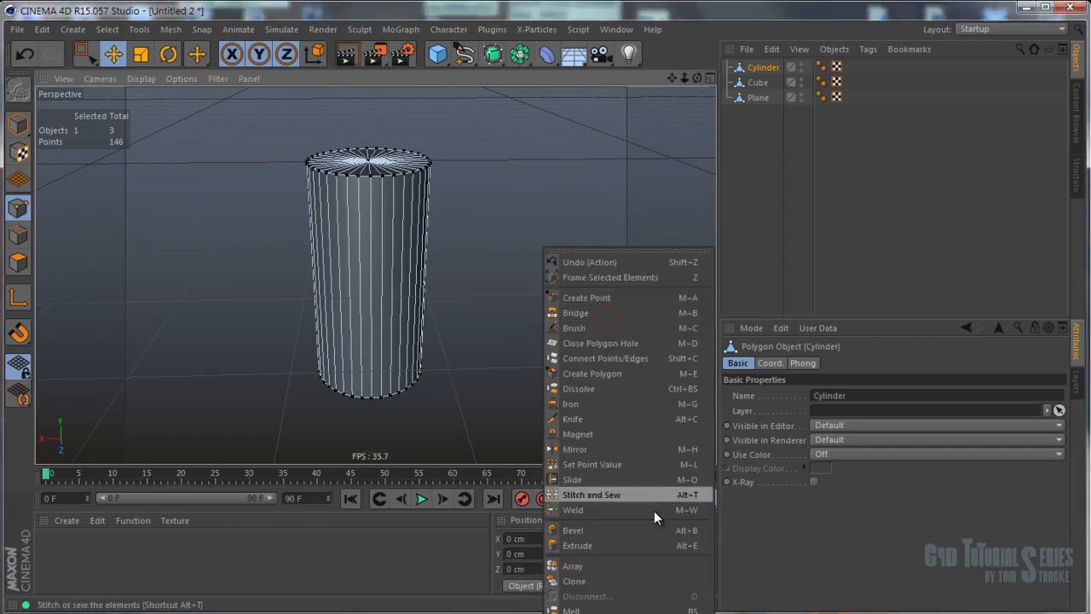
pyautogui.rightClick(500, 148)
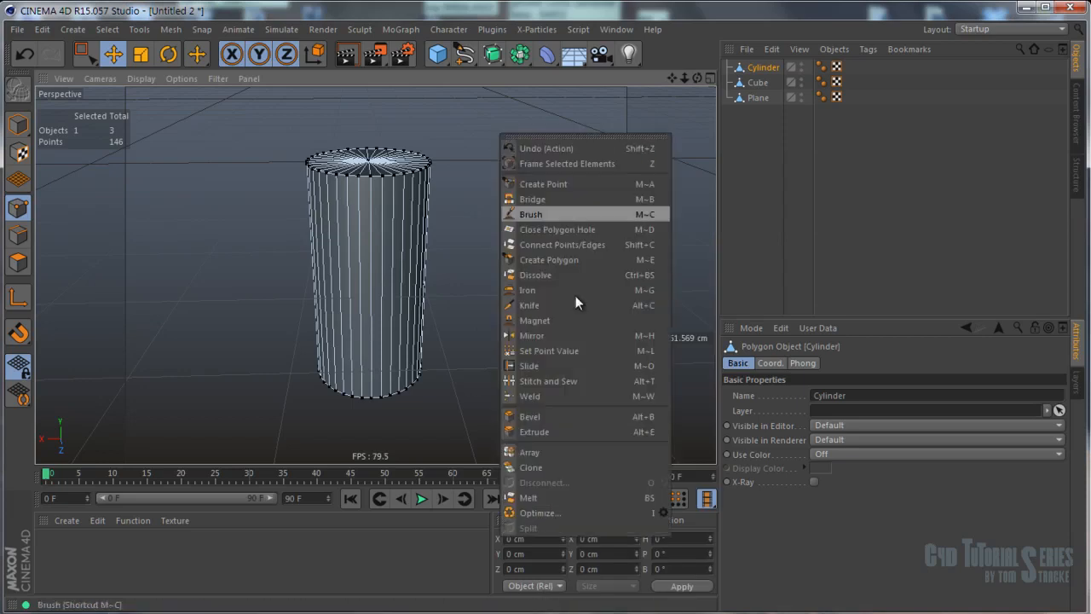
pyautogui.click(664, 516)
pyautogui.moveTo(652, 473); pyautogui.dragTo(618, 292)
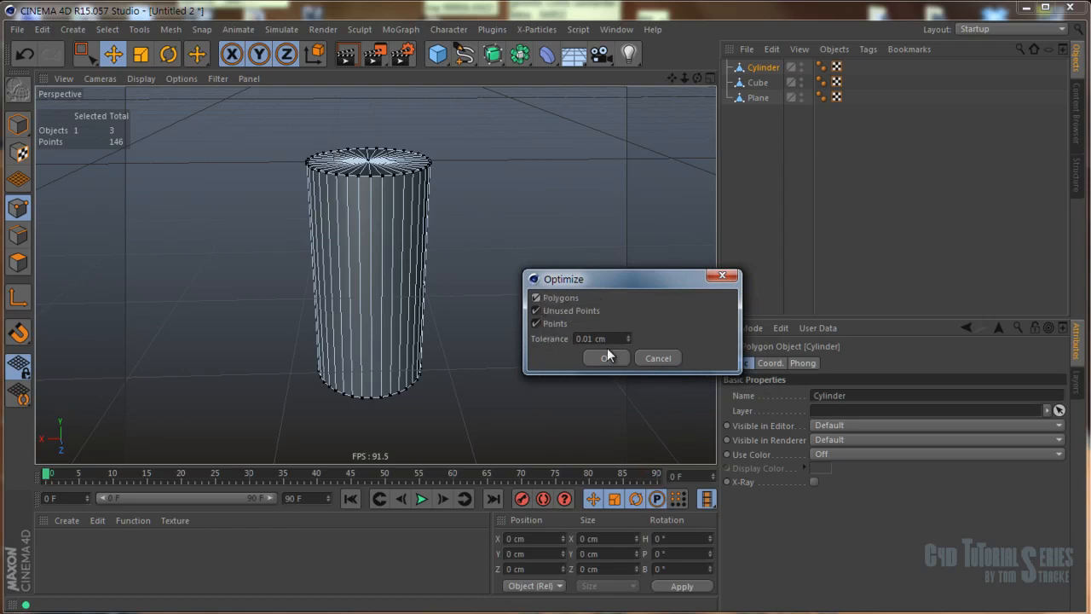
pyautogui.click(536, 324)
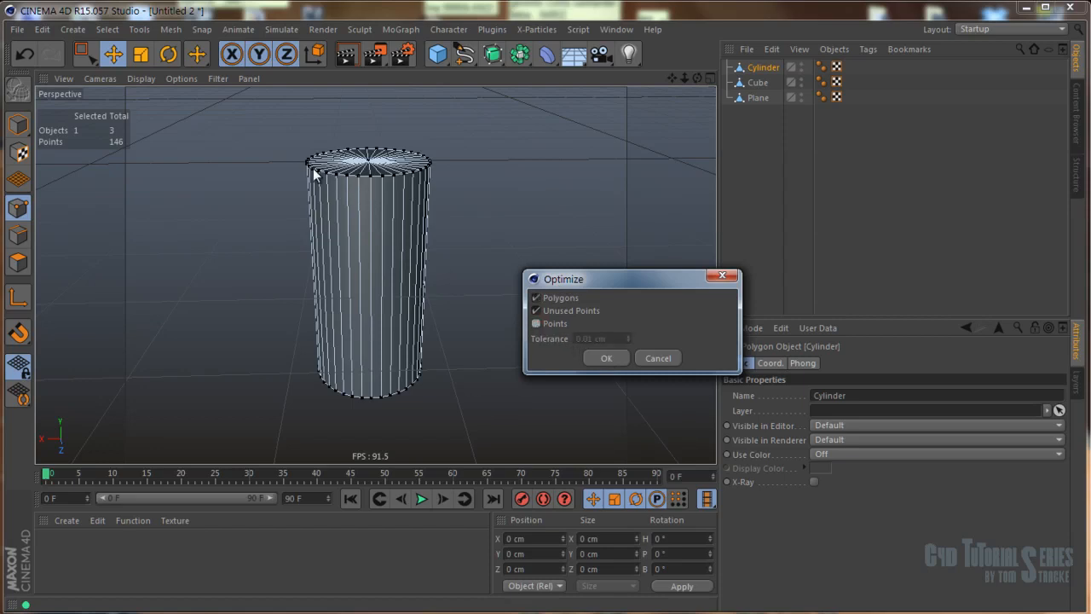
pyautogui.click(536, 323)
pyautogui.click(609, 339)
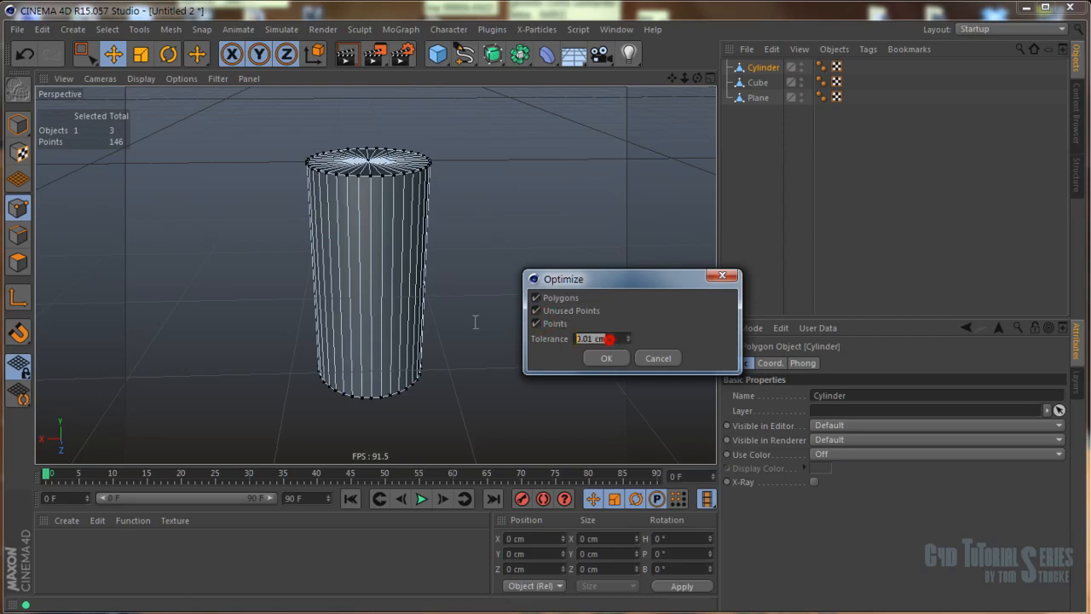
pyautogui.moveTo(592, 339); pyautogui.dragTo(523, 341)
pyautogui.press('Return')
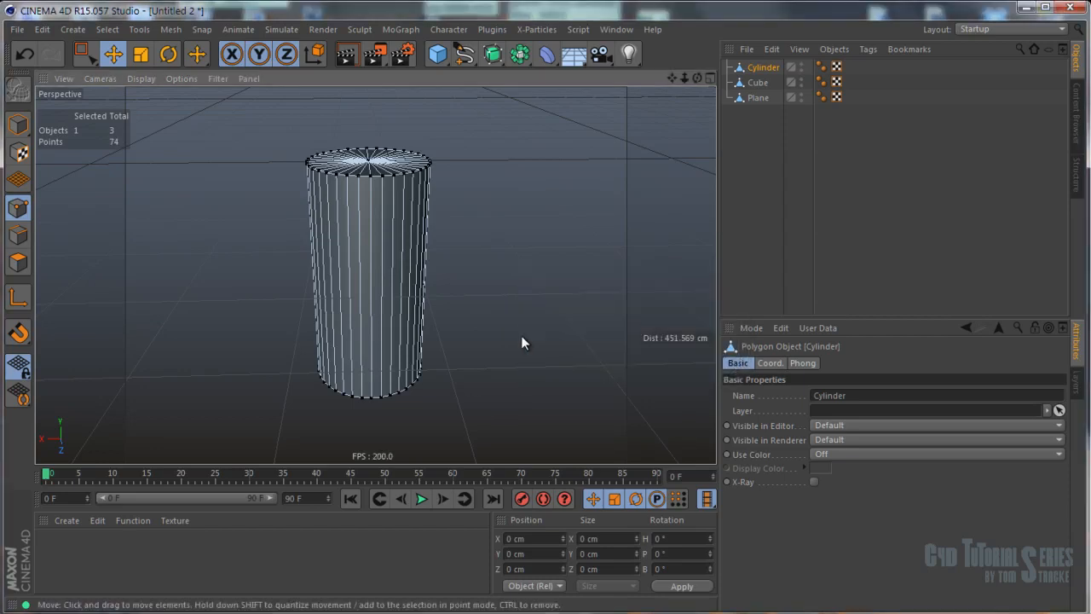
# Test the cap's connection to the side wall by moving one front rim point, and undo the move.
pyautogui.scroll(5, 324, 244)
pyautogui.scroll(5, 414, 309)
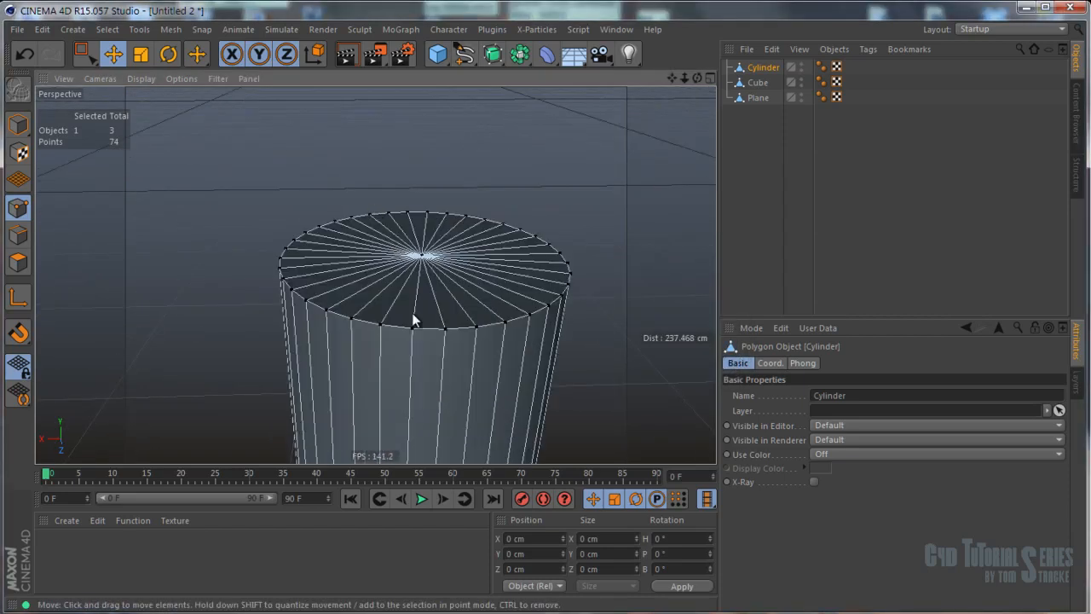
pyautogui.click(370, 313)
pyautogui.moveTo(368, 266)
pyautogui.mouseDown()
pyautogui.moveTo(378, 214)
pyautogui.moveTo(377, 261)
pyautogui.moveTo(389, 269)
pyautogui.mouseUp()
pyautogui.hotkey('ctrl', 'z')
pyautogui.scroll(-8, 392, 205)
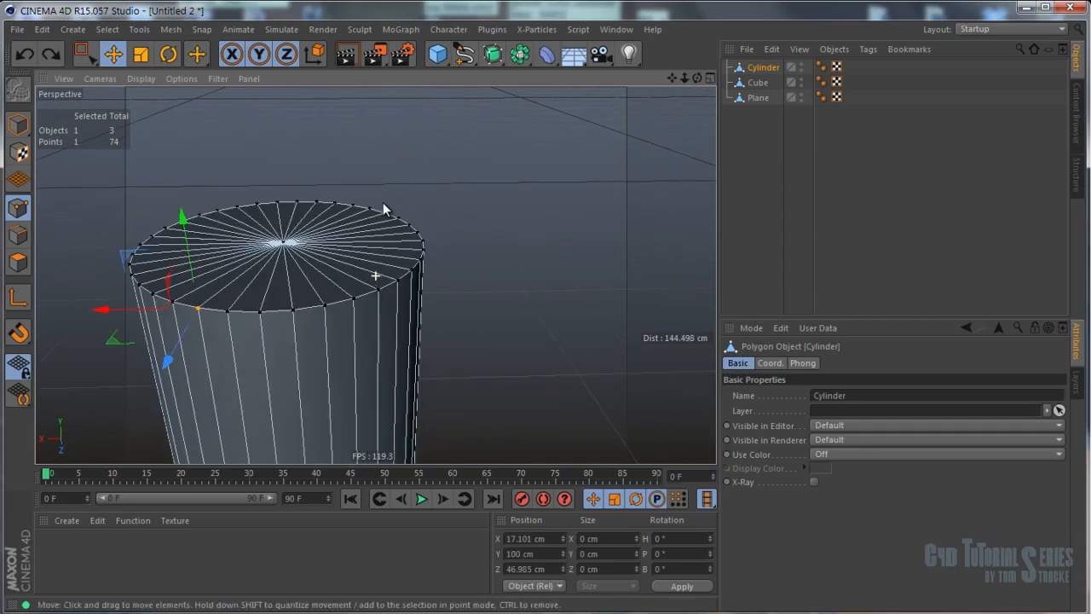
# Select all points of the cylinder with Rectangle Selection.
pyautogui.press('0')
pyautogui.moveTo(232, 172); pyautogui.dragTo(477, 426)
pyautogui.keyDown('alt'); pyautogui.moveTo(440, 307); pyautogui.dragTo(349, 244); pyautogui.keyUp('alt')
# Try optimizing the cylinder's selected points with a tolerance of 300 cm, and undo it.
pyautogui.rightClick(514, 253)
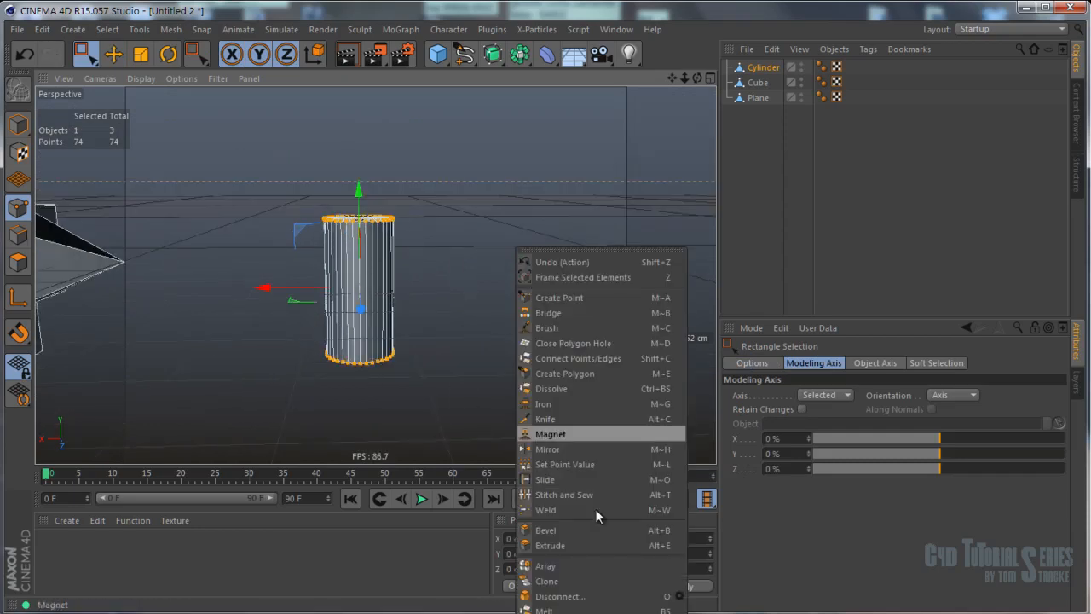
pyautogui.rightClick(470, 236)
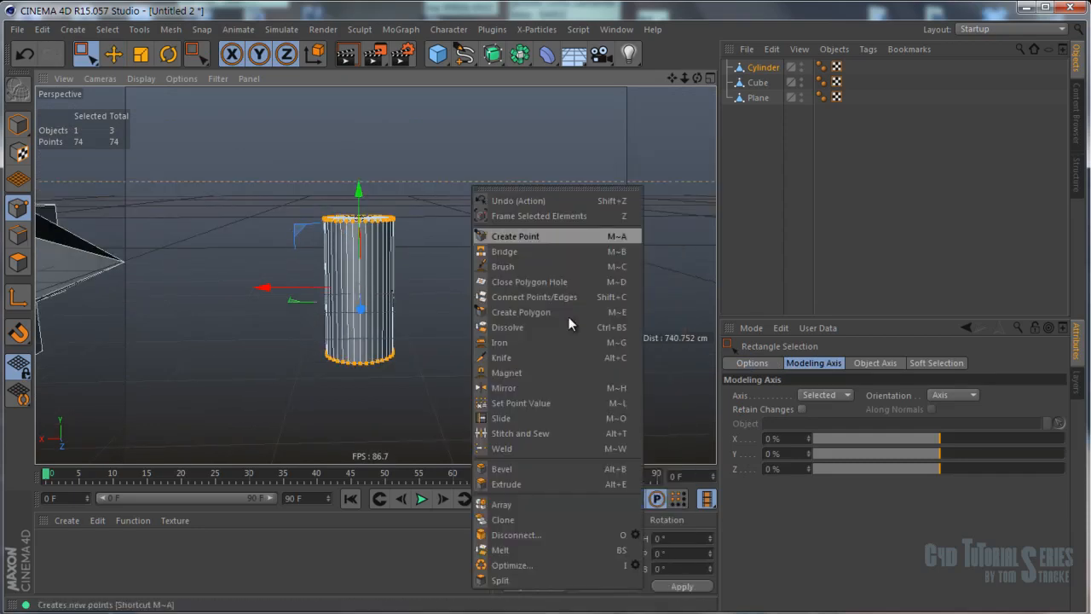
pyautogui.click(637, 564)
pyautogui.doubleClick(607, 579)
pyautogui.write('300')
pyautogui.click(612, 599)
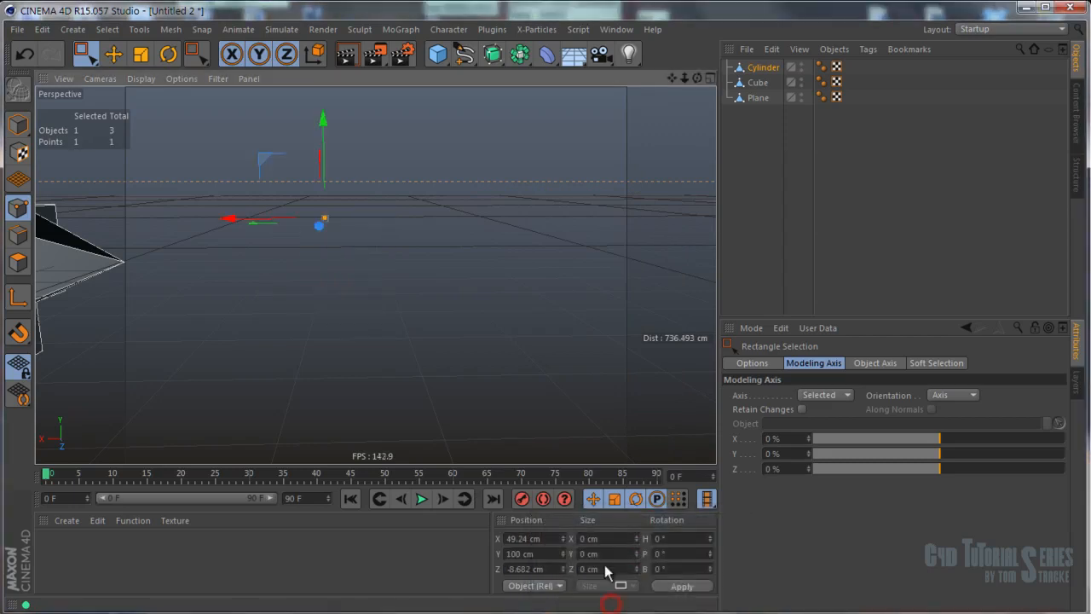
pyautogui.scroll(5, 369, 295)
pyautogui.hotkey('ctrl', 'z')
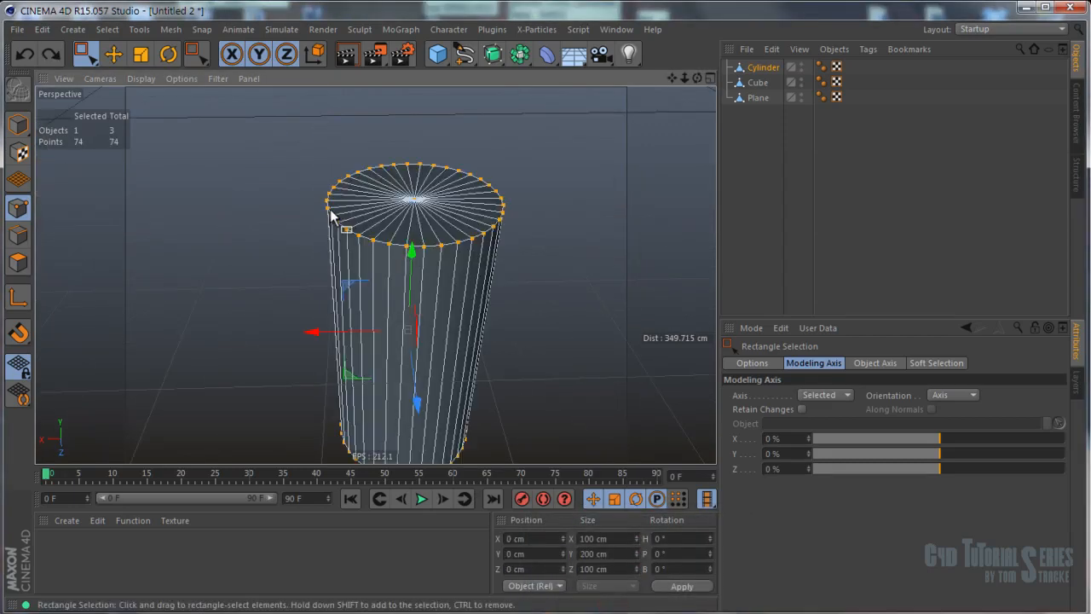
# Optimize the cylinder's polygons, points and unused points with a tolerance of 0 cm, and clear the point selection.
pyautogui.scroll(-5, 466, 268)
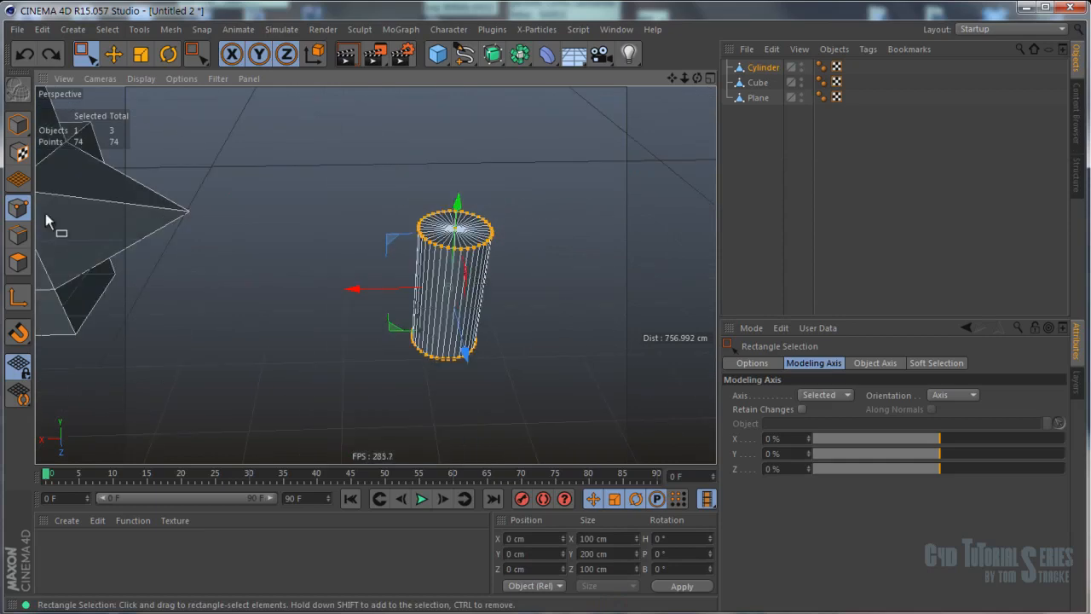
pyautogui.keyDown('alt'); pyautogui.moveTo(389, 228); pyautogui.dragTo(366, 229); pyautogui.keyUp('alt')
pyautogui.rightClick(347, 229)
pyautogui.rightClick(484, 249)
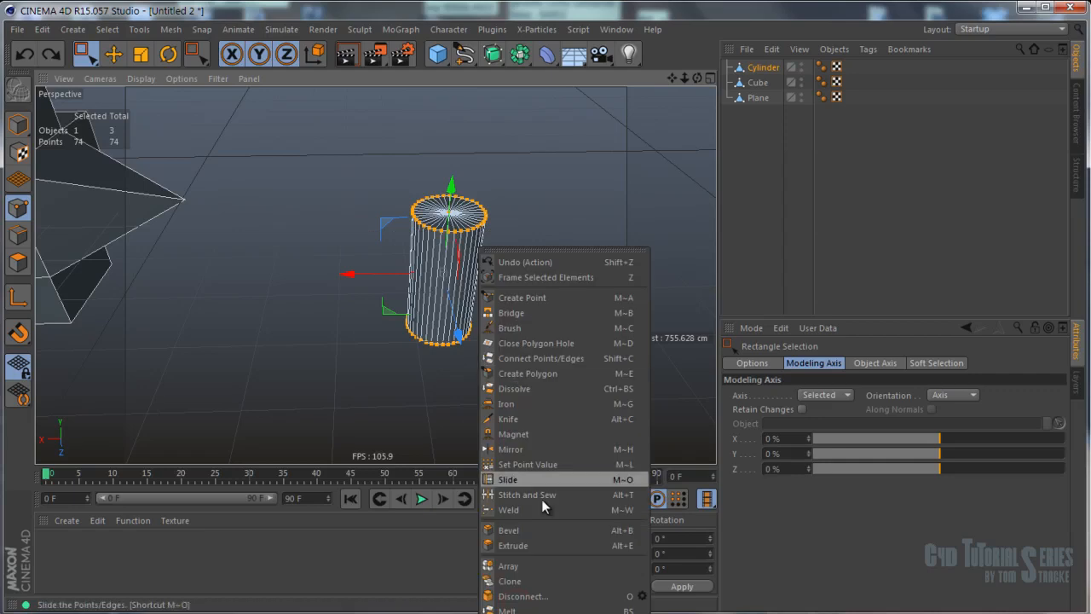
pyautogui.rightClick(419, 278)
pyautogui.click(554, 580)
pyautogui.moveTo(542, 537); pyautogui.dragTo(548, 388)
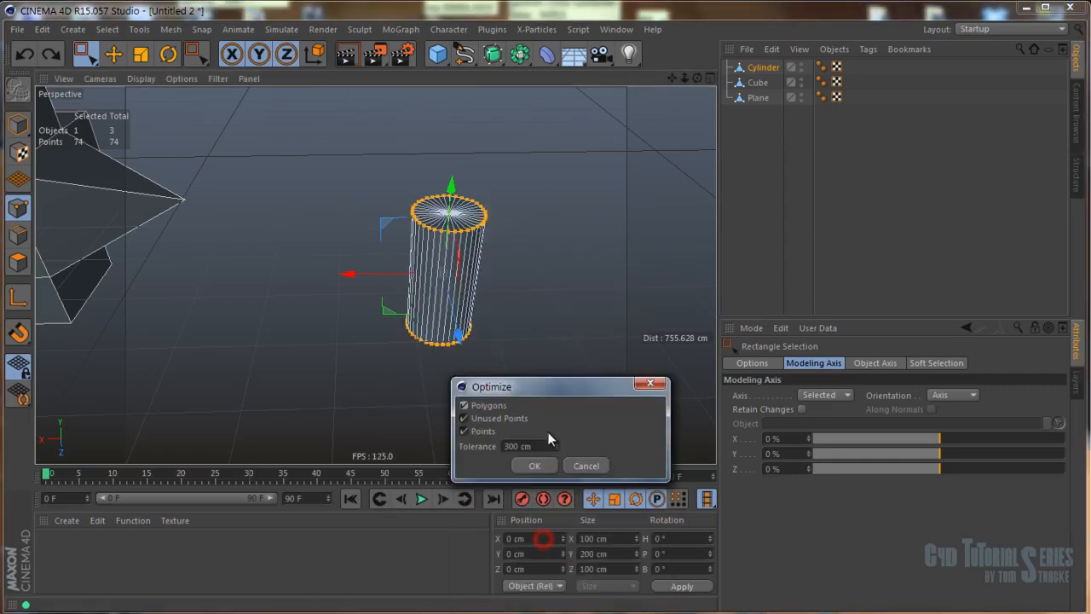
pyautogui.doubleClick(530, 445)
pyautogui.write('0')
pyautogui.click(532, 468)
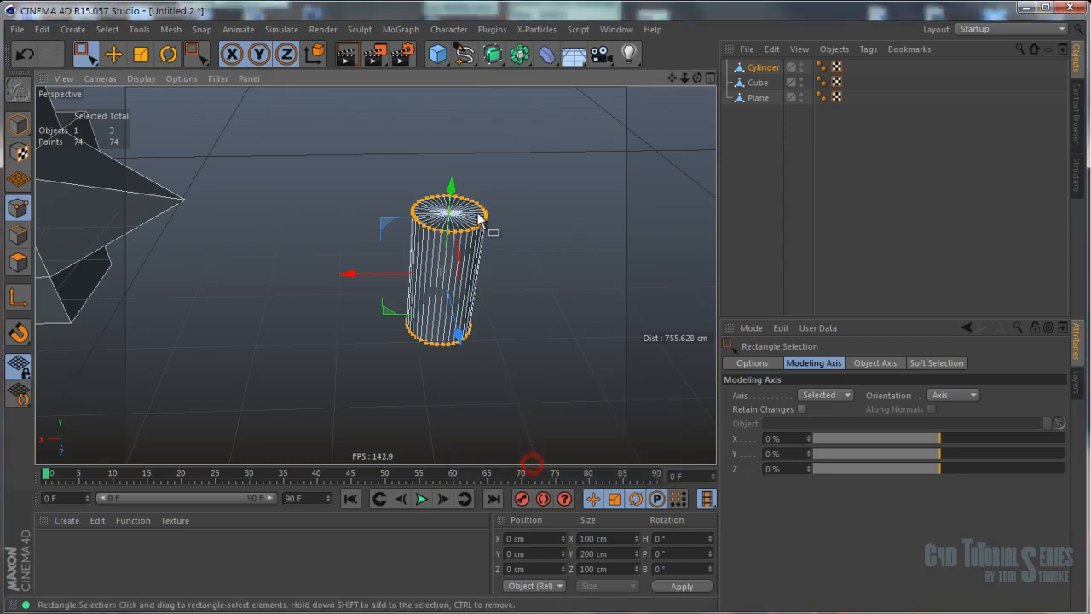
pyautogui.moveTo(514, 224); pyautogui.dragTo(512, 195)
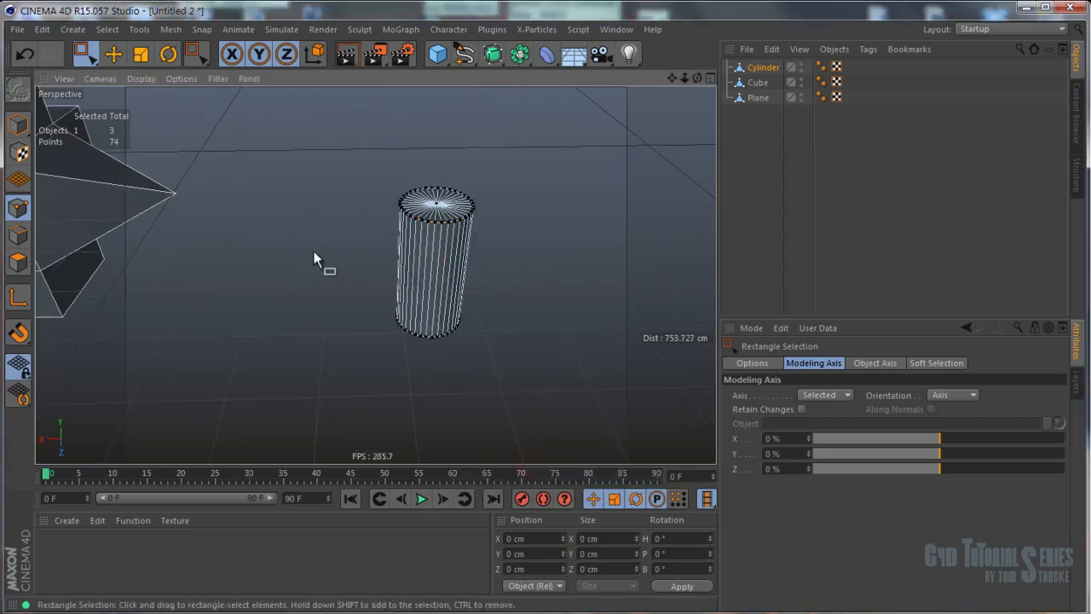
# In polygon mode, select the four polygons of the pyramid-shaped spike on the Cube object.
pyautogui.keyDown('alt'); pyautogui.moveTo(313, 254); pyautogui.dragTo(438, 210); pyautogui.keyUp('alt')
pyautogui.click(18, 262)
pyautogui.moveTo(439, 209); pyautogui.dragTo(508, 306)
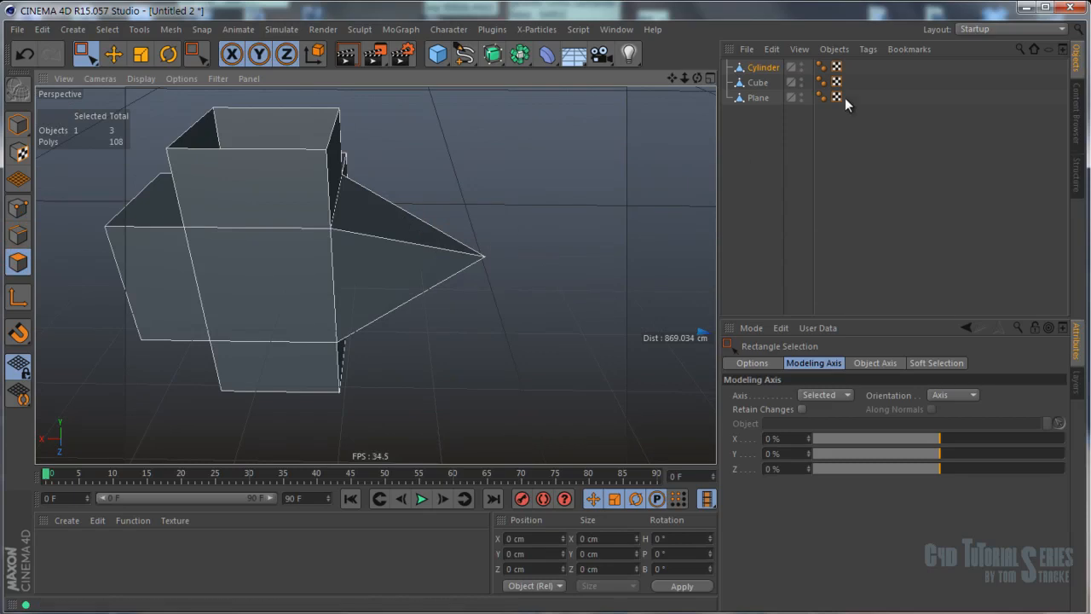
pyautogui.click(758, 84)
pyautogui.moveTo(434, 256)
pyautogui.mouseDown()
pyautogui.moveTo(488, 269)
pyautogui.moveTo(460, 220)
pyautogui.mouseUp()
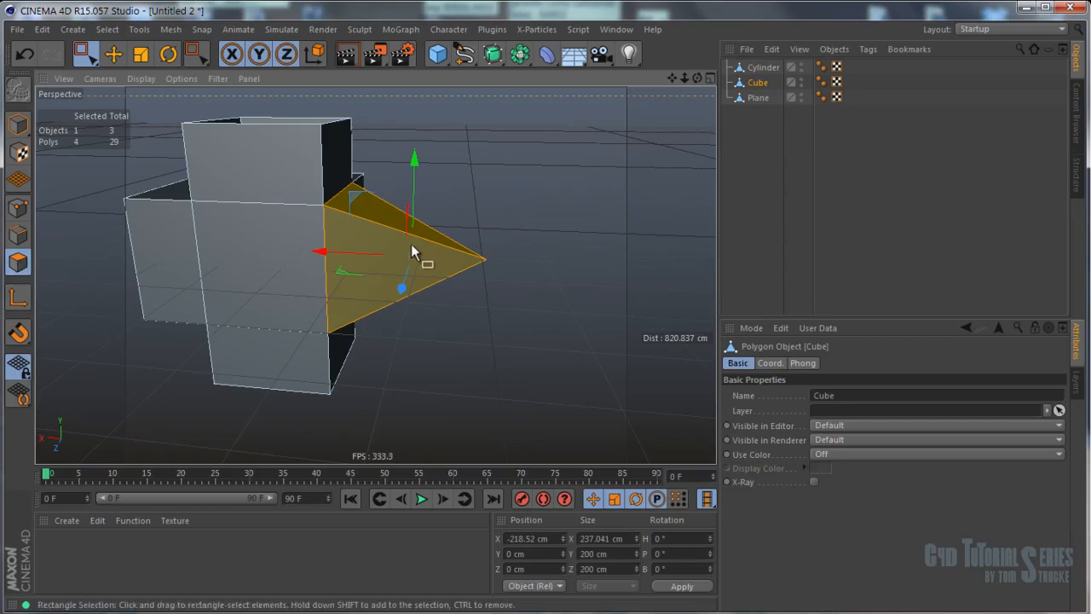
# Try deleting the selected spike polygons from the Cube, and undo the deletion.
pyautogui.press('Delete')
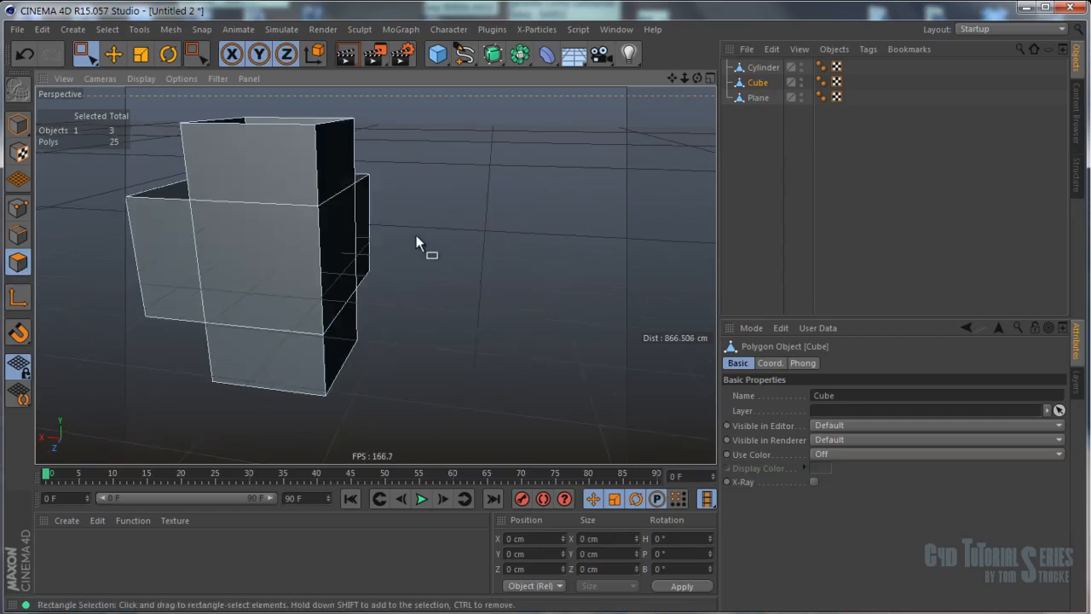
pyautogui.hotkey('ctrl', 'z')
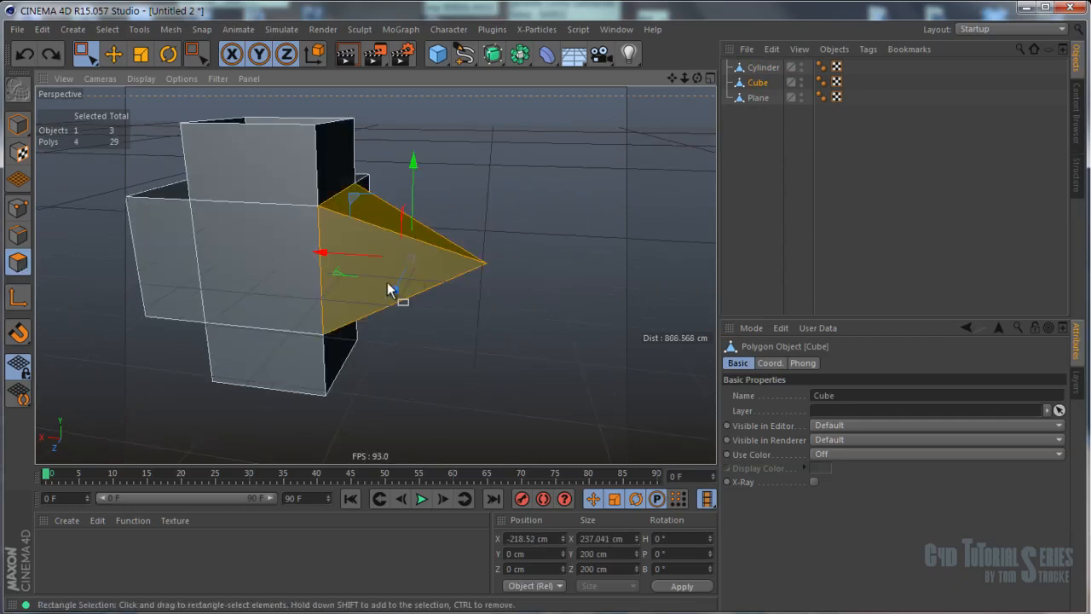
pyautogui.rightClick(458, 266)
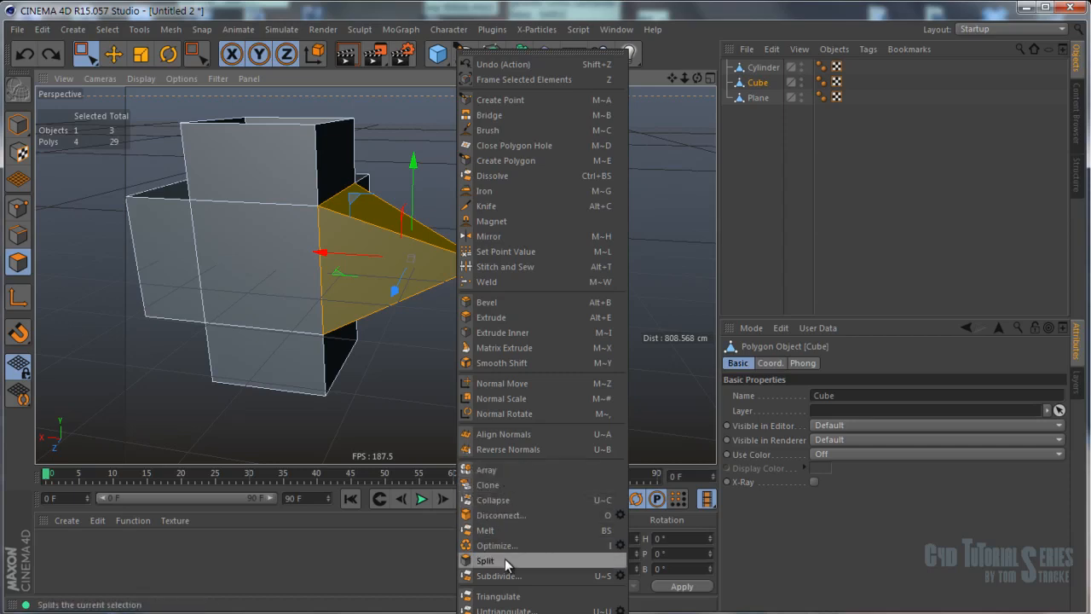
pyautogui.click(440, 346)
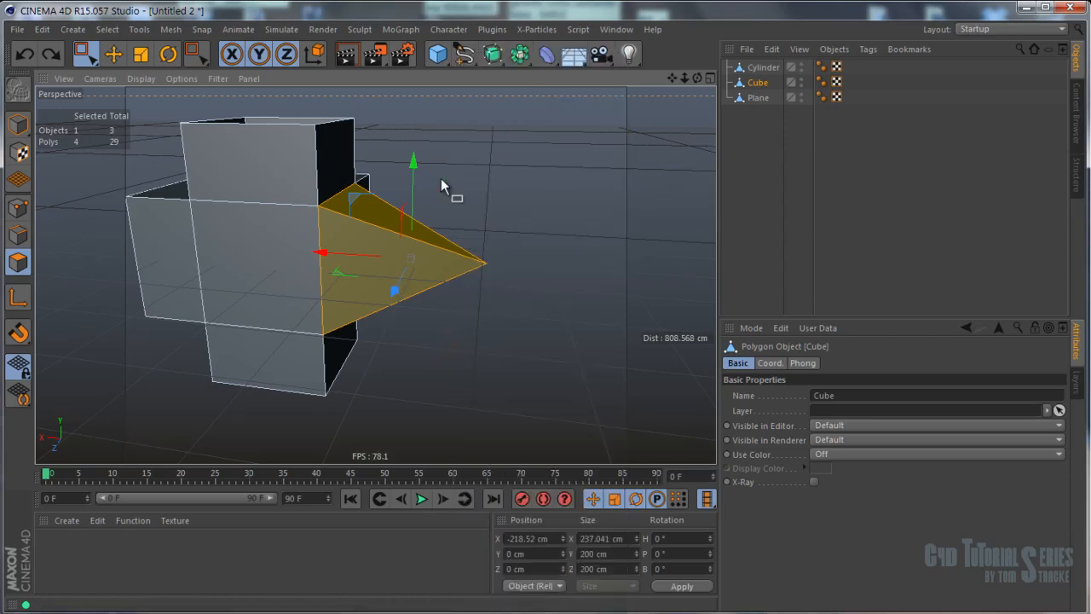
pyautogui.moveTo(442, 293); pyautogui.dragTo(436, 298)
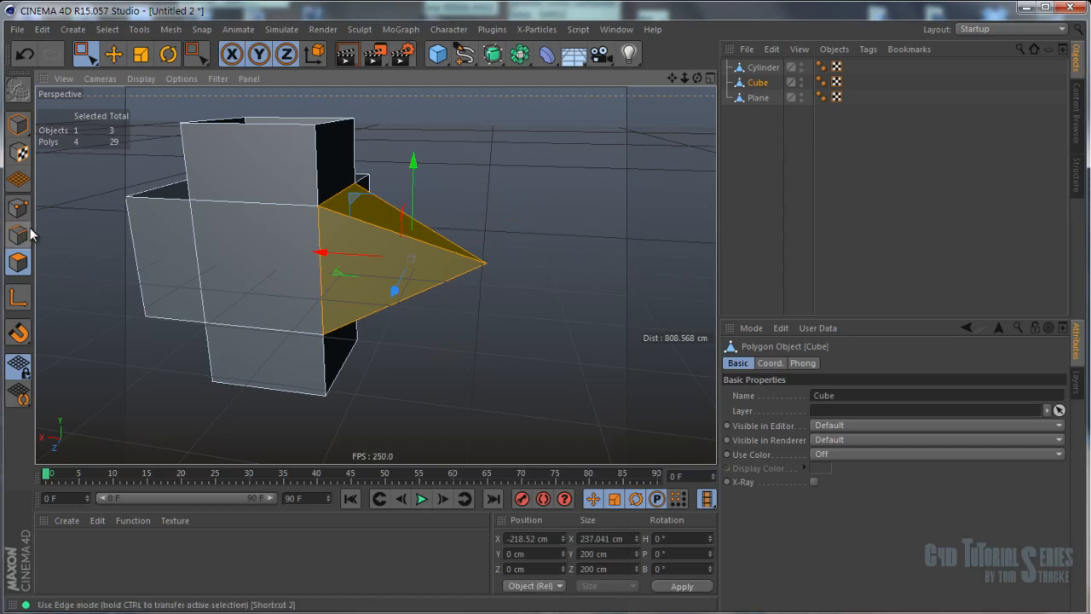
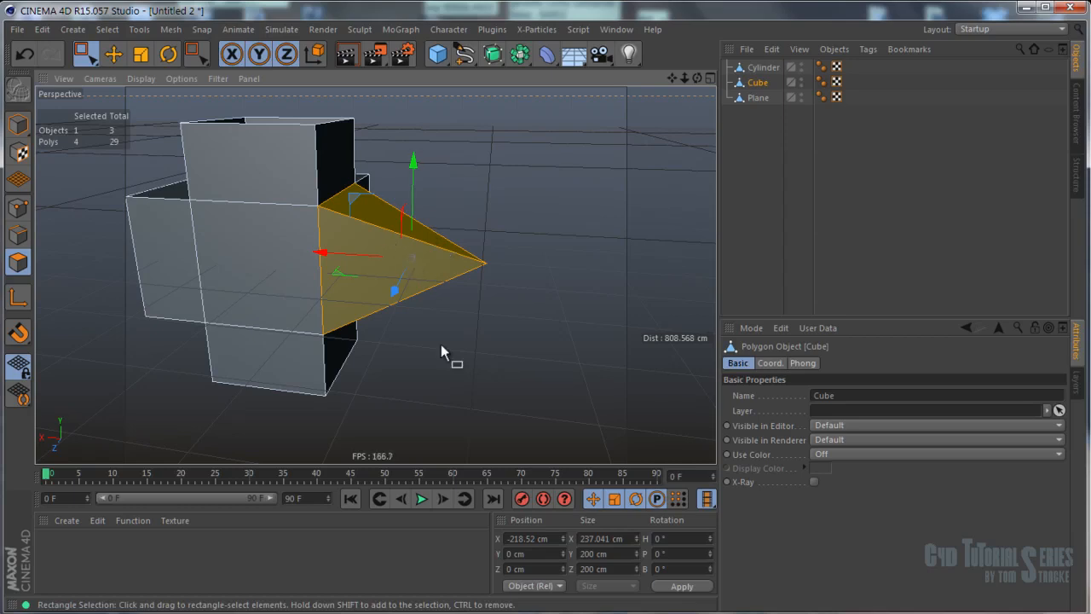
# Close the open hole on top of the Cube object with Close Polygon Hole.
pyautogui.keyDown('alt'); pyautogui.moveTo(414, 236); pyautogui.dragTo(301, 246); pyautogui.keyUp('alt')
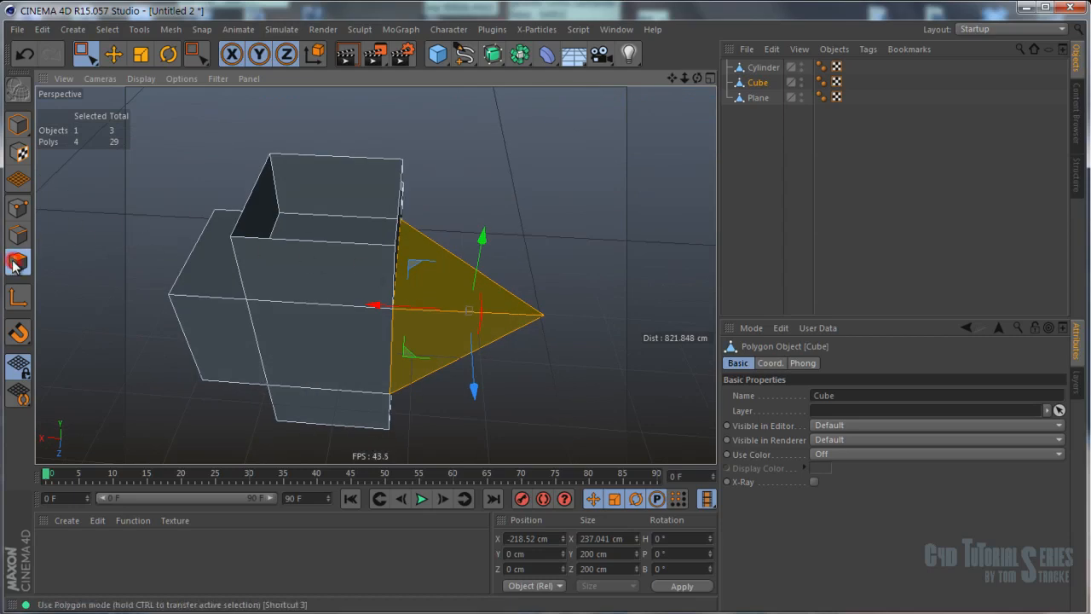
pyautogui.rightClick(503, 141)
pyautogui.click(562, 146)
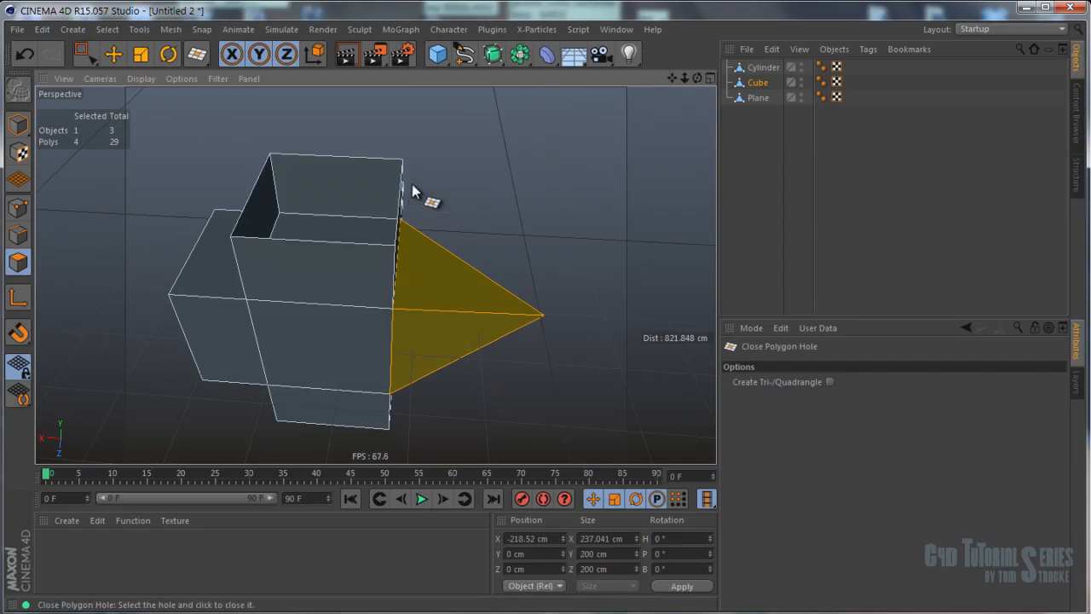
pyautogui.rightClick(479, 159)
pyautogui.click(355, 161)
# Try the Create Point tool on the Cube object.
pyautogui.keyDown('alt'); pyautogui.moveTo(452, 202); pyautogui.dragTo(417, 243); pyautogui.keyUp('alt')
pyautogui.press('e')
pyautogui.rightClick(431, 243)
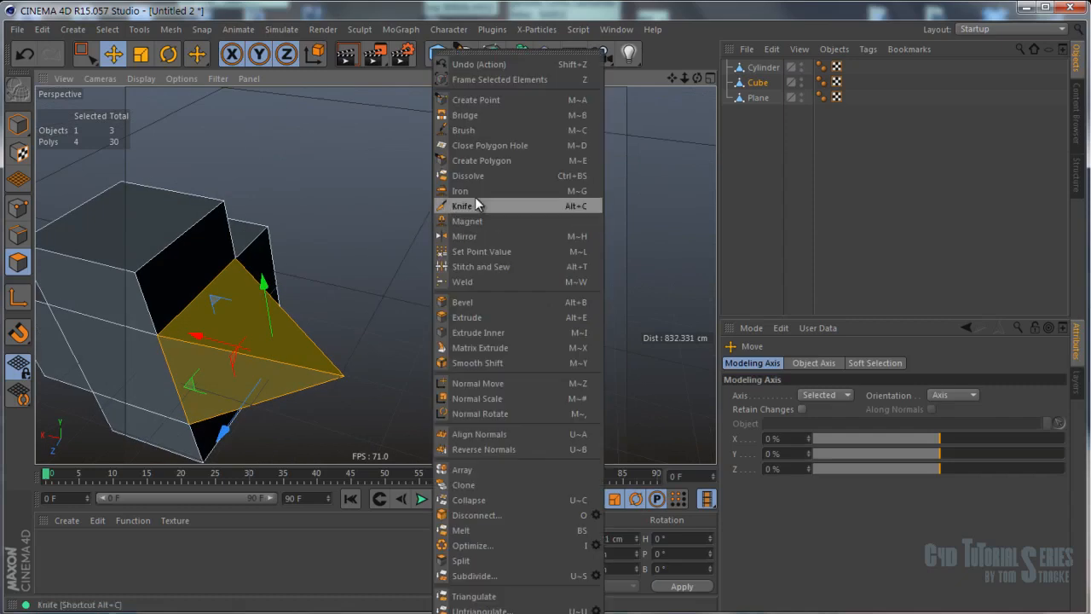
pyautogui.click(480, 110)
# Draw a freestanding four-point N-gon beside the Cube's spike with Create Polygon, and delete it.
pyautogui.rightClick(475, 266)
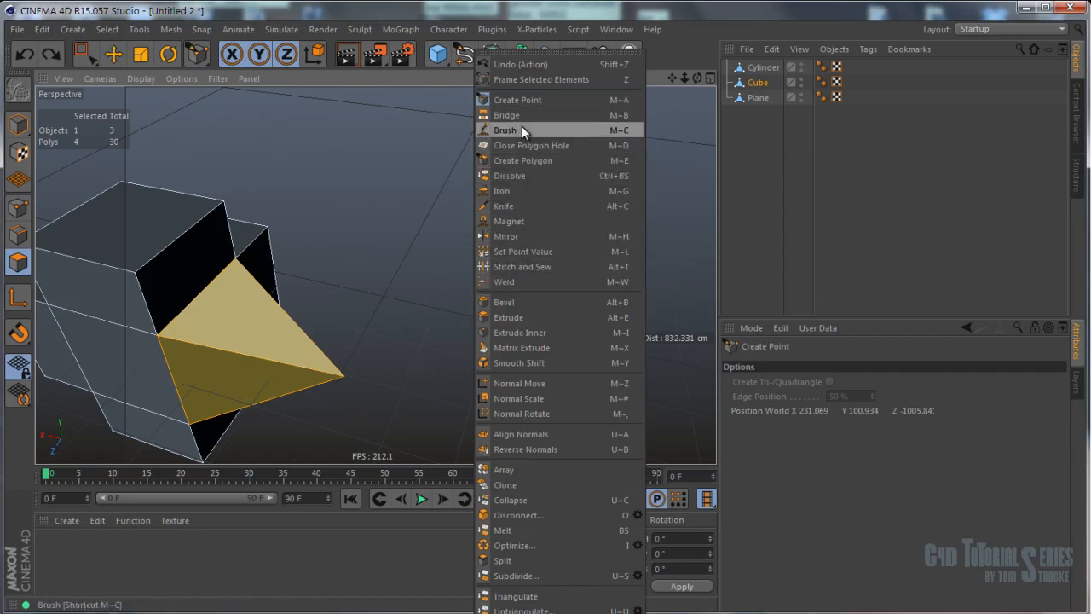
pyautogui.click(512, 160)
pyautogui.keyDown('alt'); pyautogui.moveTo(446, 296); pyautogui.dragTo(440, 307); pyautogui.keyUp('alt')
pyautogui.keyDown('alt'); pyautogui.moveTo(440, 307); pyautogui.dragTo(441, 321, button='middle'); pyautogui.keyUp('alt')
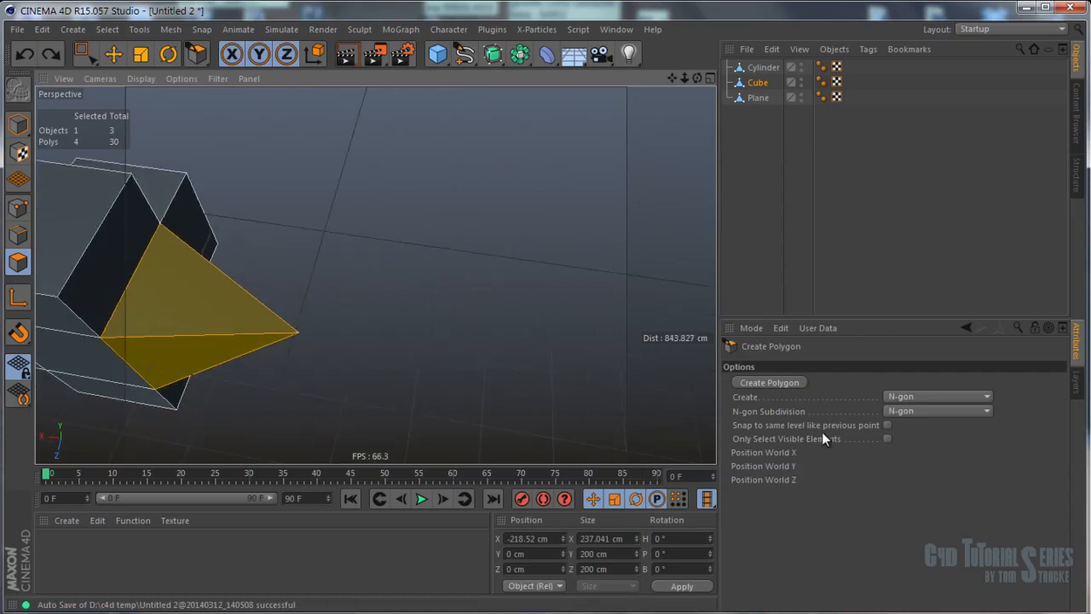
pyautogui.click(375, 300)
pyautogui.click(540, 200)
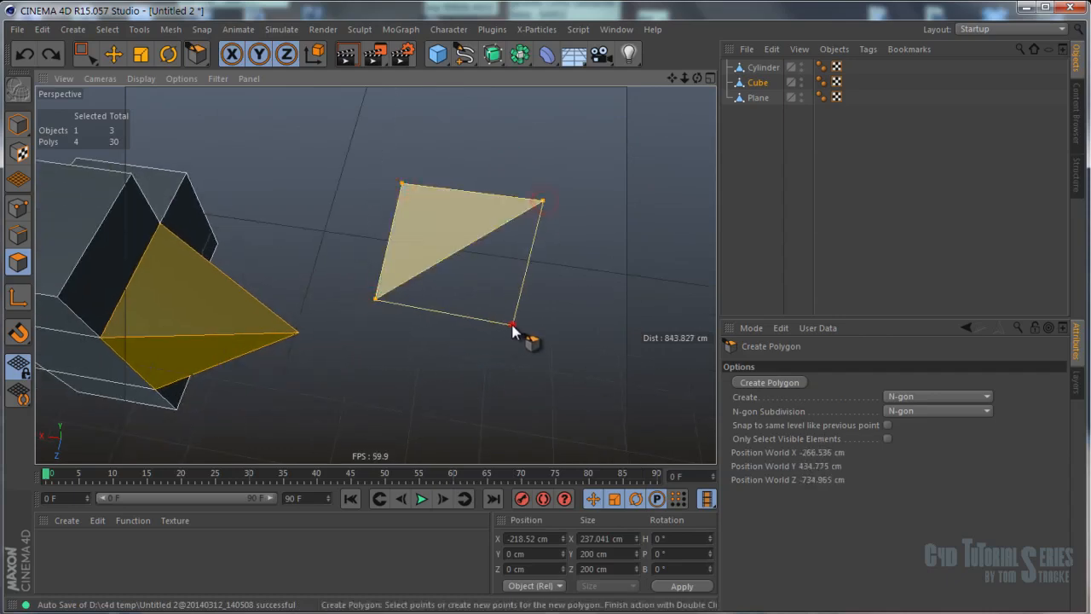
pyautogui.doubleClick(511, 323)
pyautogui.keyDown('alt'); pyautogui.moveTo(480, 383); pyautogui.dragTo(399, 300); pyautogui.keyUp('alt')
pyautogui.press('Delete')
# Select the polygon that caps the top of the Cube object with the Move tool.
pyautogui.keyDown('alt'); pyautogui.moveTo(317, 303); pyautogui.dragTo(380, 296, button='right'); pyautogui.keyUp('alt')
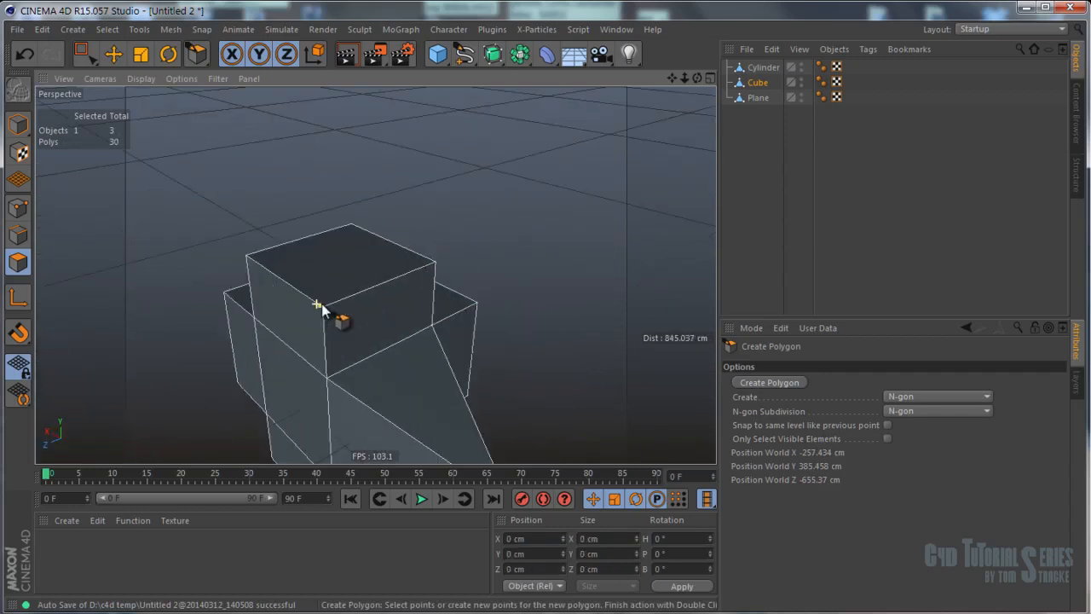
pyautogui.keyDown('alt'); pyautogui.moveTo(379, 296); pyautogui.dragTo(393, 269, button='middle'); pyautogui.keyUp('alt')
pyautogui.keyDown('alt'); pyautogui.moveTo(393, 269); pyautogui.dragTo(284, 210); pyautogui.keyUp('alt')
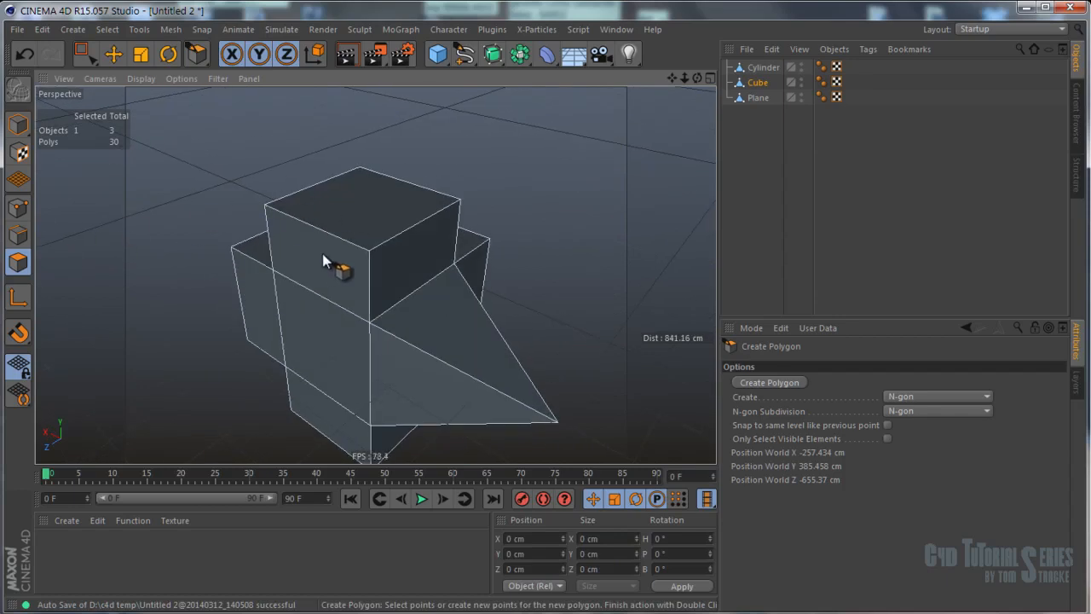
pyautogui.press('e')
pyautogui.click(353, 214)
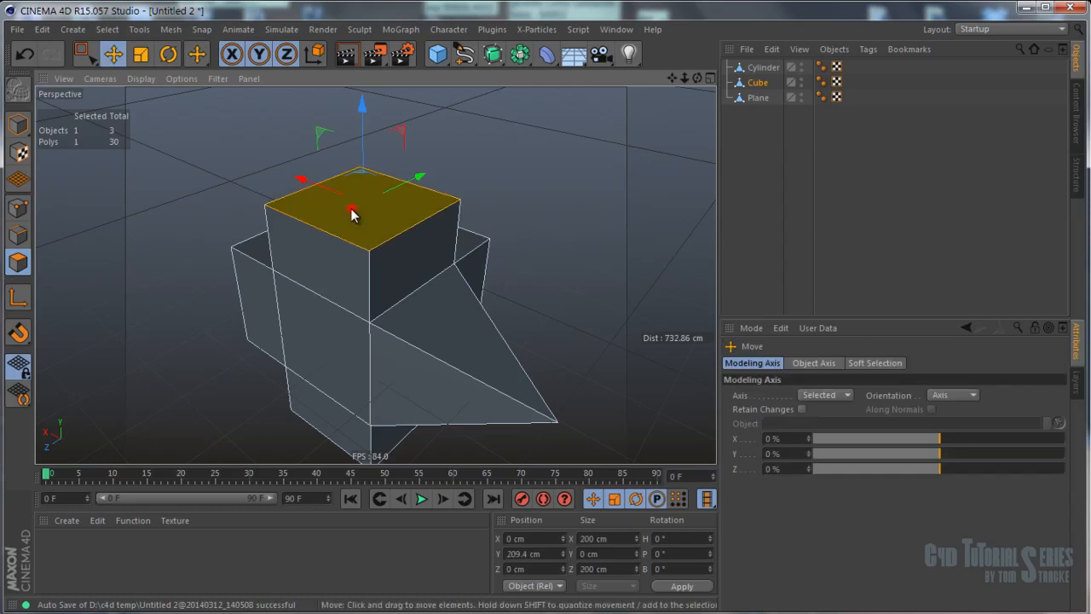
pyautogui.keyDown('alt'); pyautogui.moveTo(365, 220); pyautogui.dragTo(353, 225); pyautogui.keyUp('alt')
pyautogui.rightClick(356, 219)
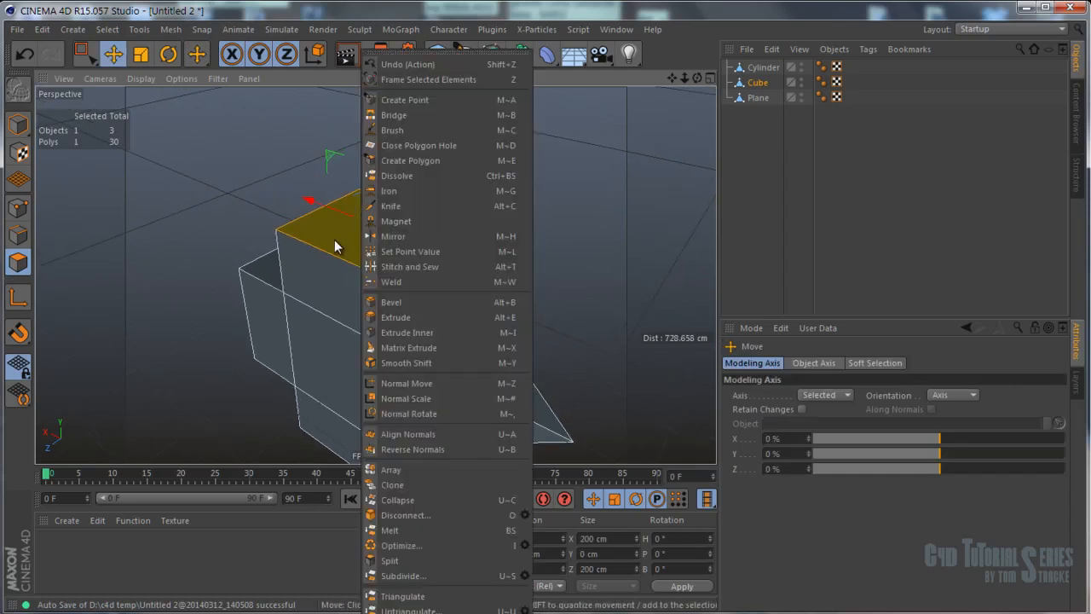
pyautogui.click(735, 134)
# Delete the Plane and Cylinder objects from the scene.
pyautogui.click(750, 96)
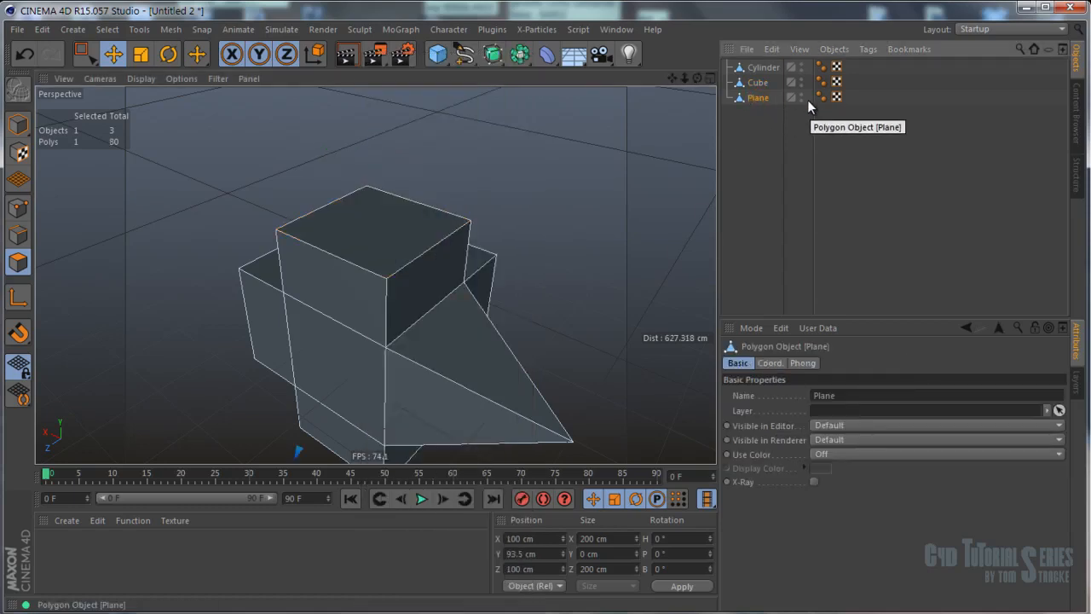
pyautogui.press('Delete')
pyautogui.click(758, 69)
pyautogui.press('Delete')
# Split the Cube's selected top polygon into a separate object.
pyautogui.click(755, 69)
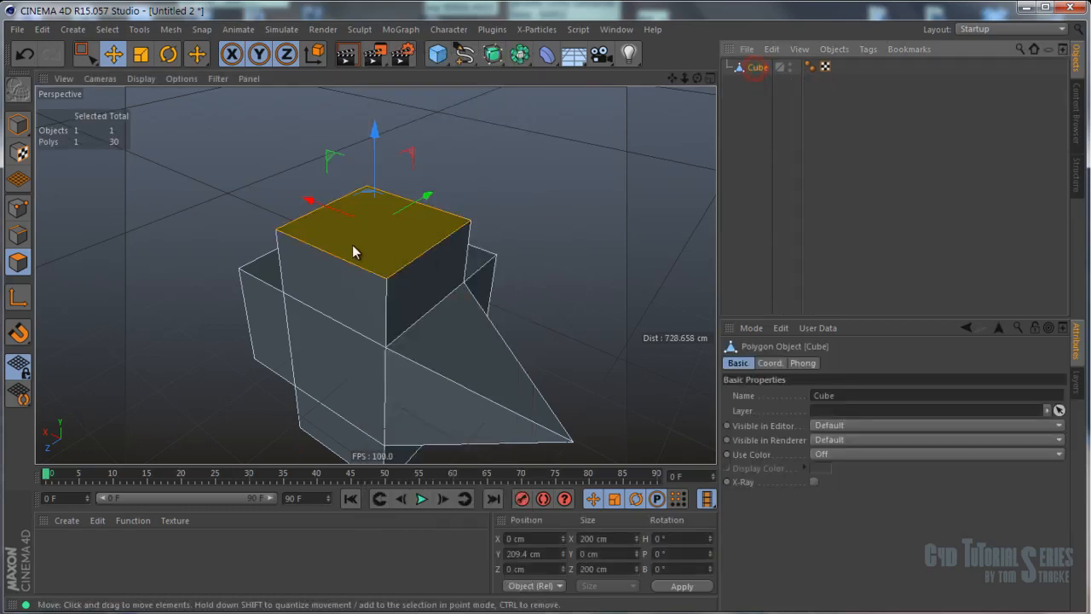
pyautogui.rightClick(358, 243)
pyautogui.click(405, 561)
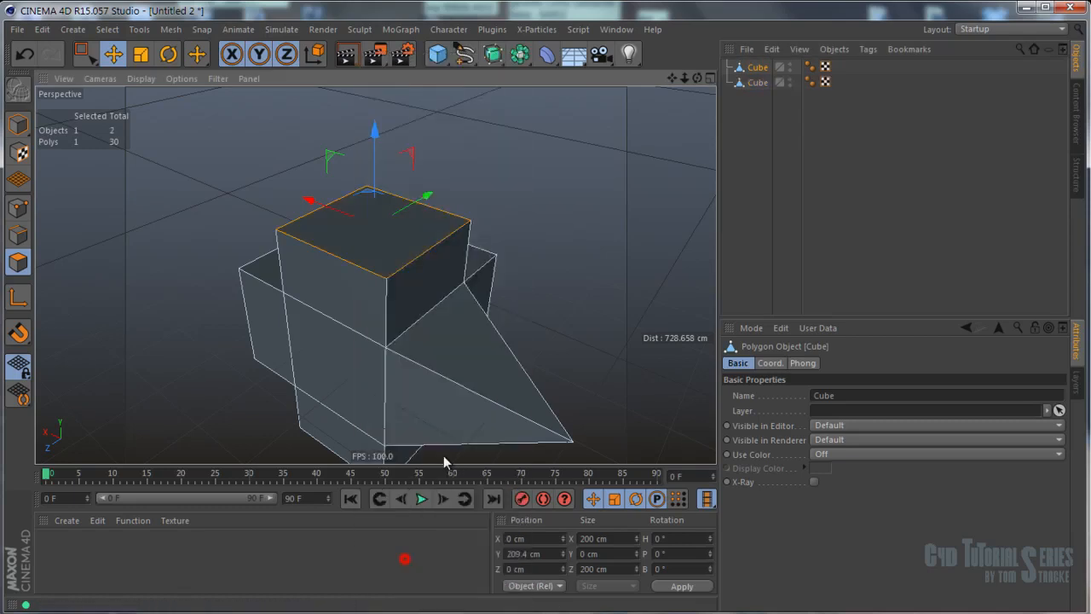
# Try moving the split-off polygon object away from the Cube to about -1191 cm in Z, and undo the move.
pyautogui.click(756, 82)
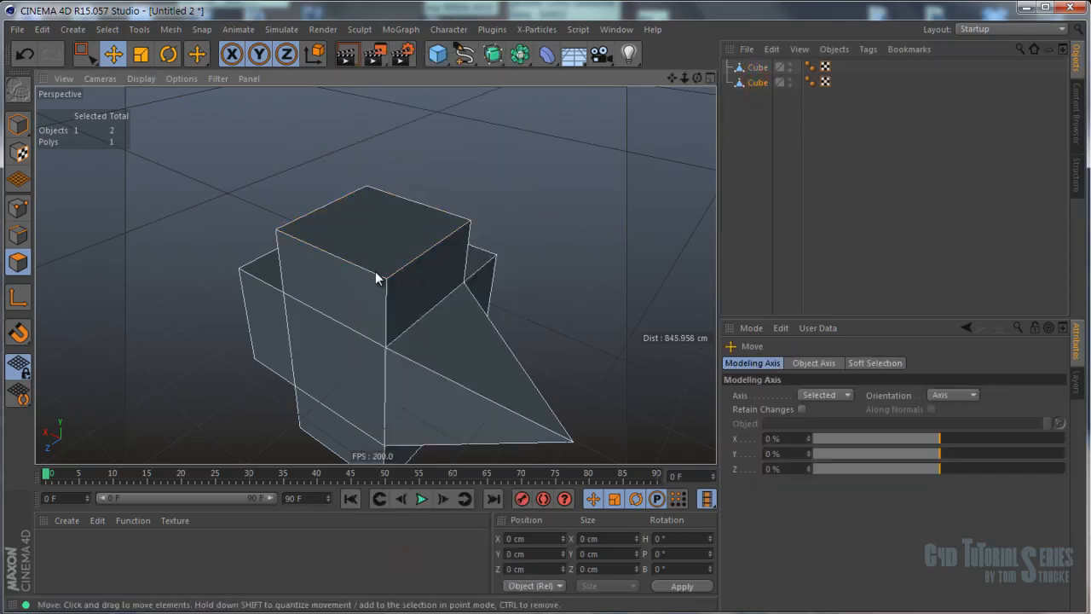
pyautogui.click(18, 124)
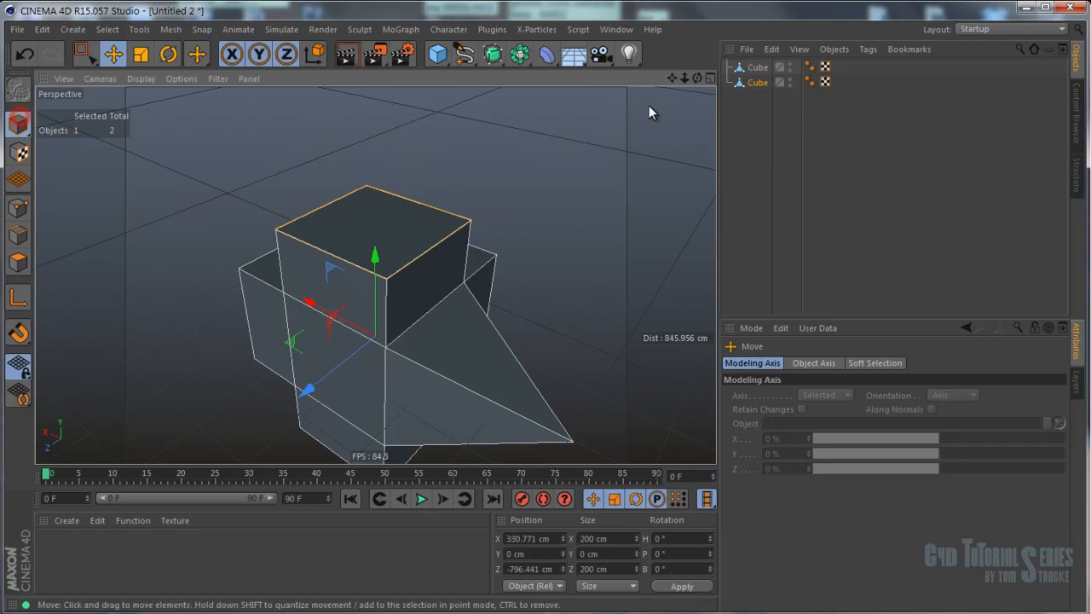
pyautogui.click(758, 81)
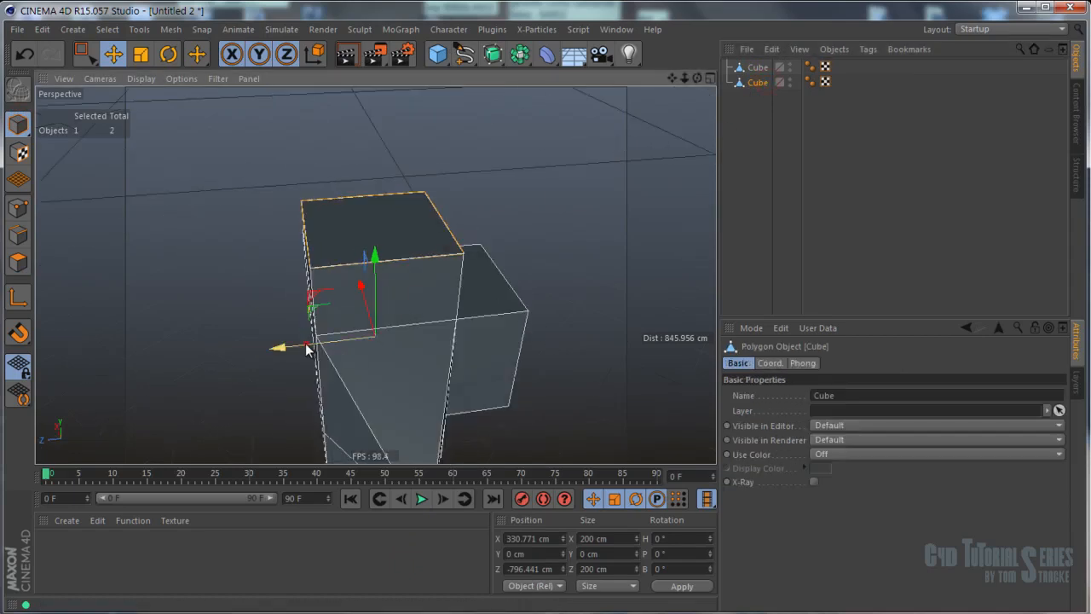
pyautogui.moveTo(286, 348); pyautogui.dragTo(539, 334)
pyautogui.keyDown('alt'); pyautogui.moveTo(528, 220); pyautogui.dragTo(597, 220); pyautogui.keyUp('alt')
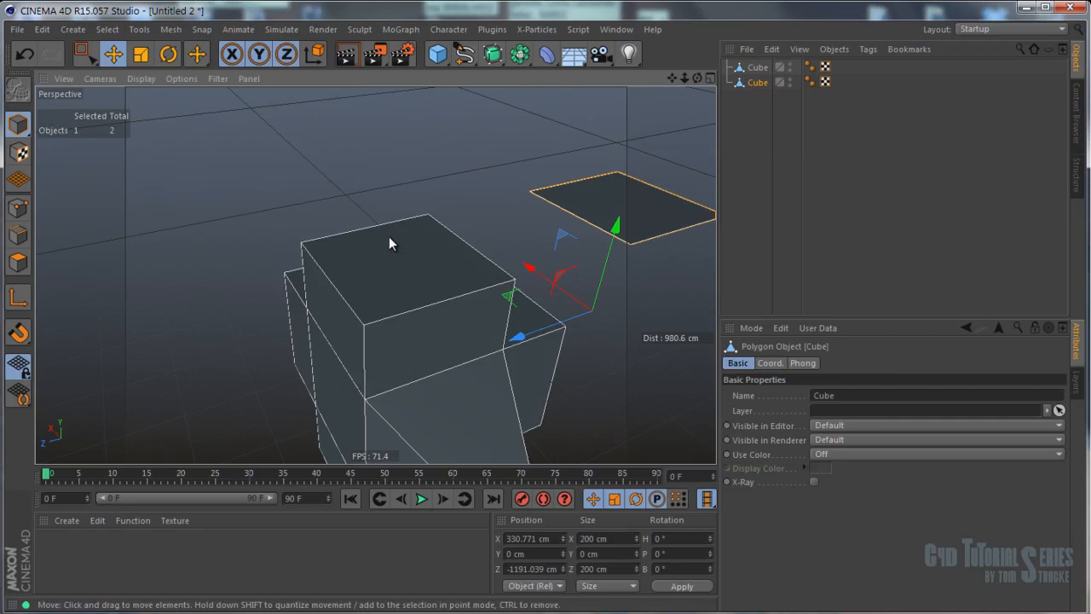
pyautogui.hotkey('ctrl', 'z')
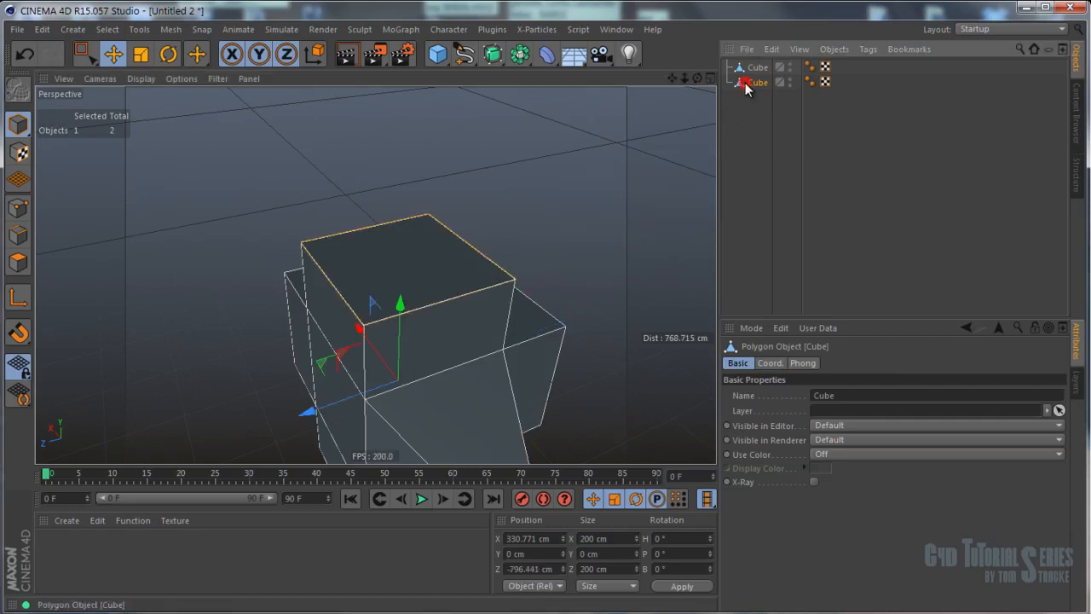
# Delete the split-off polygon object and select the top polygon of the remaining Cube in polygon mode.
pyautogui.press('Delete')
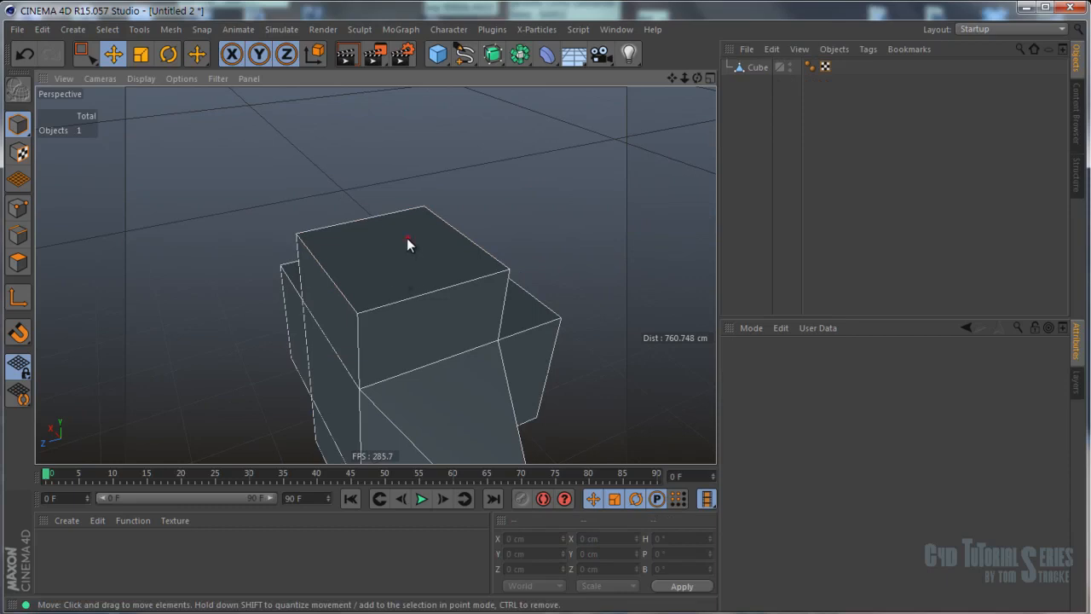
pyautogui.click(408, 243)
pyautogui.click(18, 262)
pyautogui.click(379, 267)
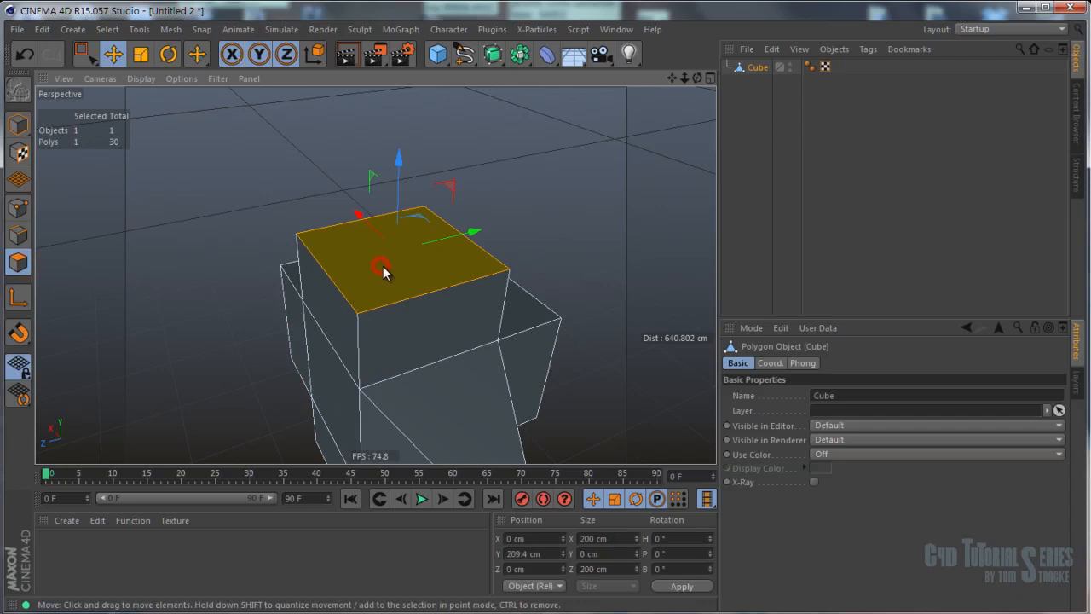
# Try disconnecting the Cube's top polygon and moving it sideways, and undo the changes.
pyautogui.rightClick(383, 269)
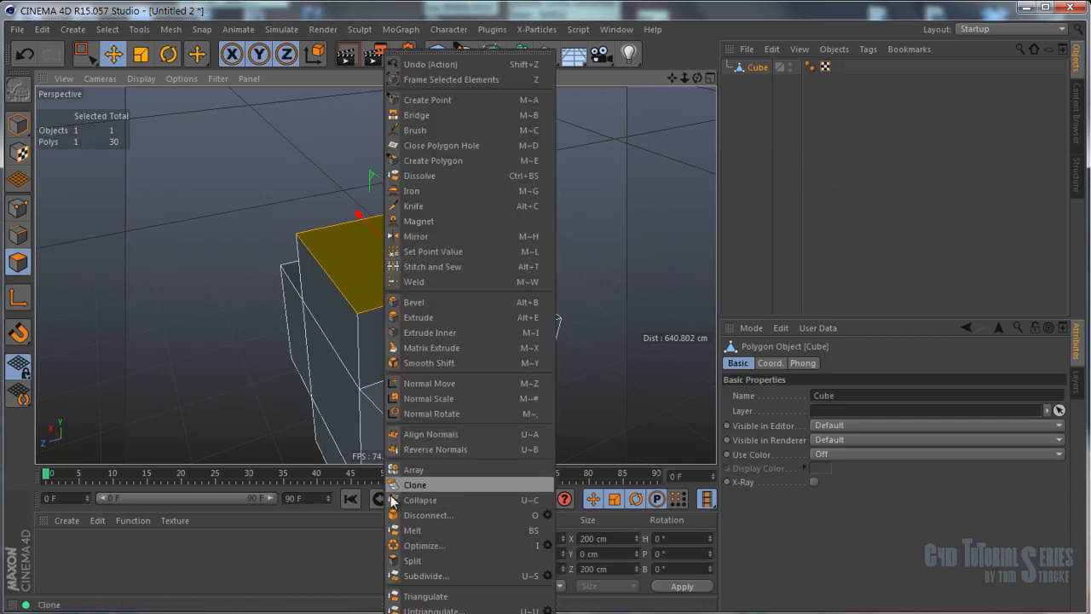
pyautogui.click(440, 515)
pyautogui.moveTo(439, 236); pyautogui.dragTo(576, 224)
pyautogui.keyDown('alt'); pyautogui.moveTo(445, 307); pyautogui.dragTo(445, 277); pyautogui.keyUp('alt')
pyautogui.hotkey('ctrl', 'z')
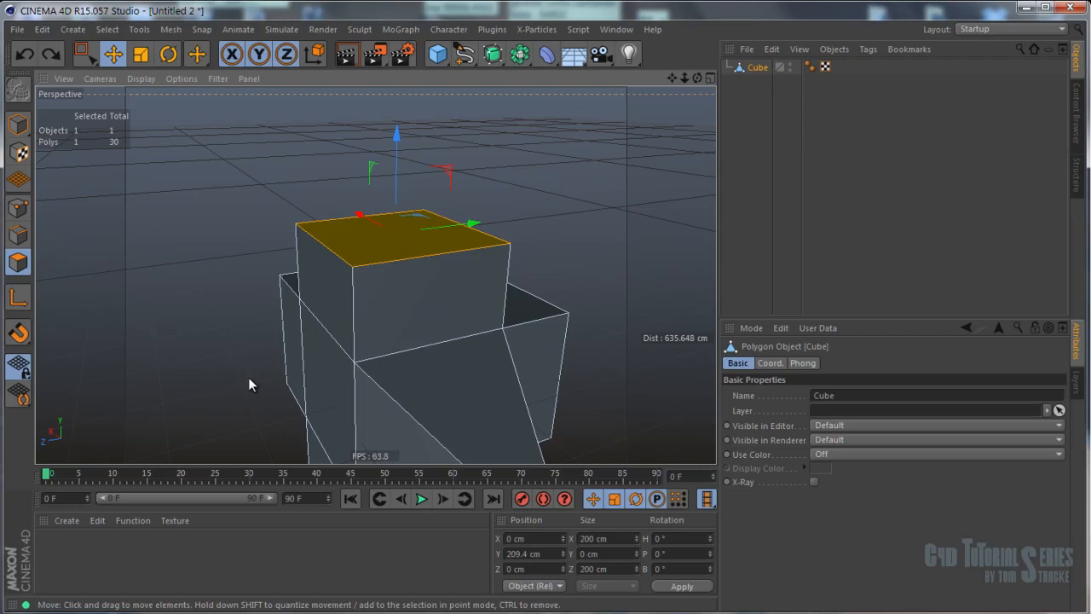
# Apply Matrix Extrude to the Cube's top polygon in 8 steps with a Z move of 80.05 cm.
pyautogui.keyDown('alt'); pyautogui.moveTo(309, 275); pyautogui.dragTo(236, 172); pyautogui.keyUp('alt')
pyautogui.rightClick(237, 168)
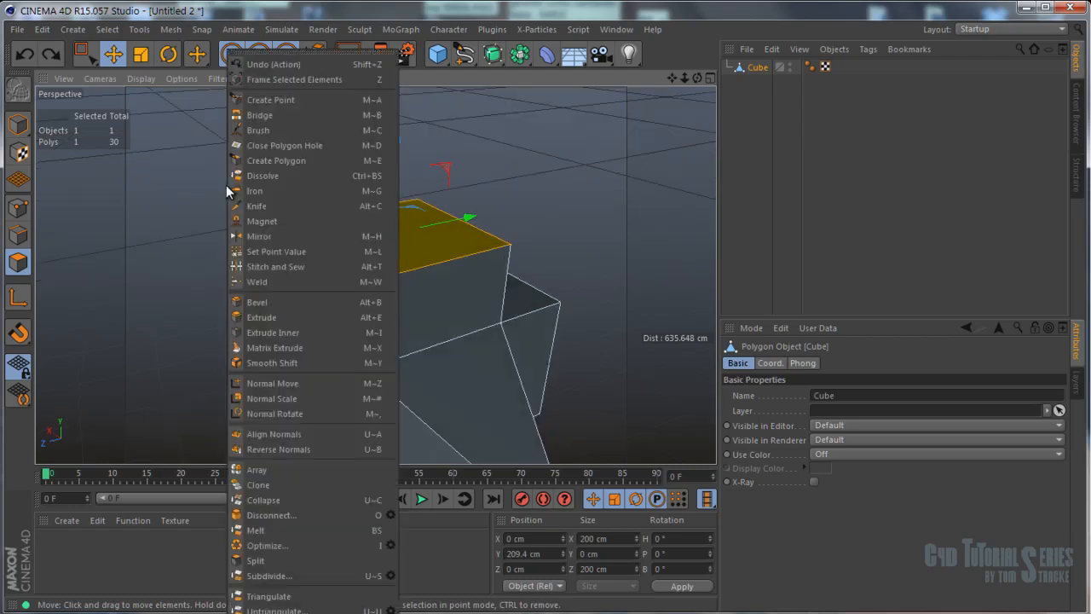
pyautogui.click(271, 348)
pyautogui.scroll(-3, 255, 303)
pyautogui.moveTo(404, 317); pyautogui.dragTo(281, 281)
# Set the Matrix Extrude to 22 steps, first scale value 86%, rotation 12° and 46° on the first and third axes, and Z move 73.91 cm.
pyautogui.scroll(-3, 480, 252)
pyautogui.moveTo(827, 425); pyautogui.dragTo(828, 388)
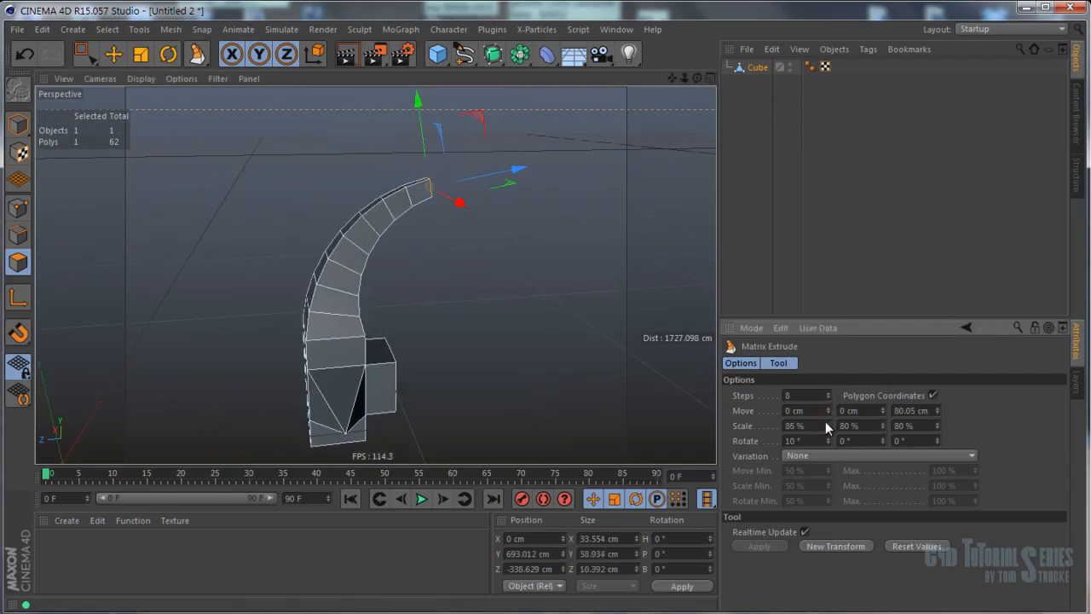
pyautogui.moveTo(828, 440)
pyautogui.mouseDown()
pyautogui.moveTo(827, 408)
pyautogui.moveTo(827, 465)
pyautogui.moveTo(827, 438)
pyautogui.mouseUp()
pyautogui.moveTo(935, 443); pyautogui.dragTo(933, 405)
pyautogui.moveTo(828, 396); pyautogui.dragTo(830, 385)
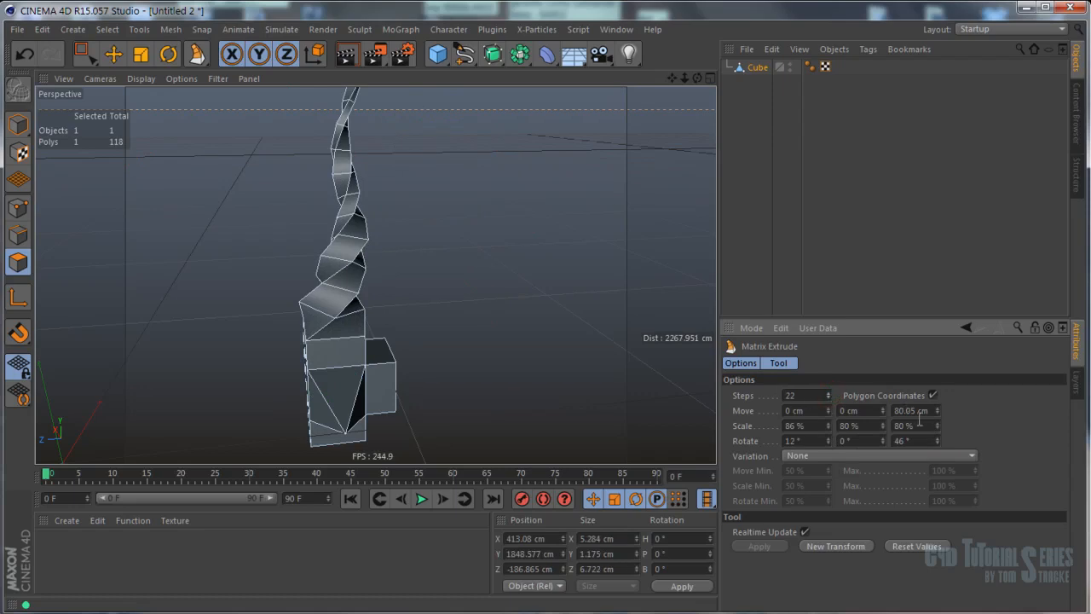
pyautogui.moveTo(936, 410); pyautogui.dragTo(920, 455)
pyautogui.moveTo(936, 413); pyautogui.dragTo(930, 414)
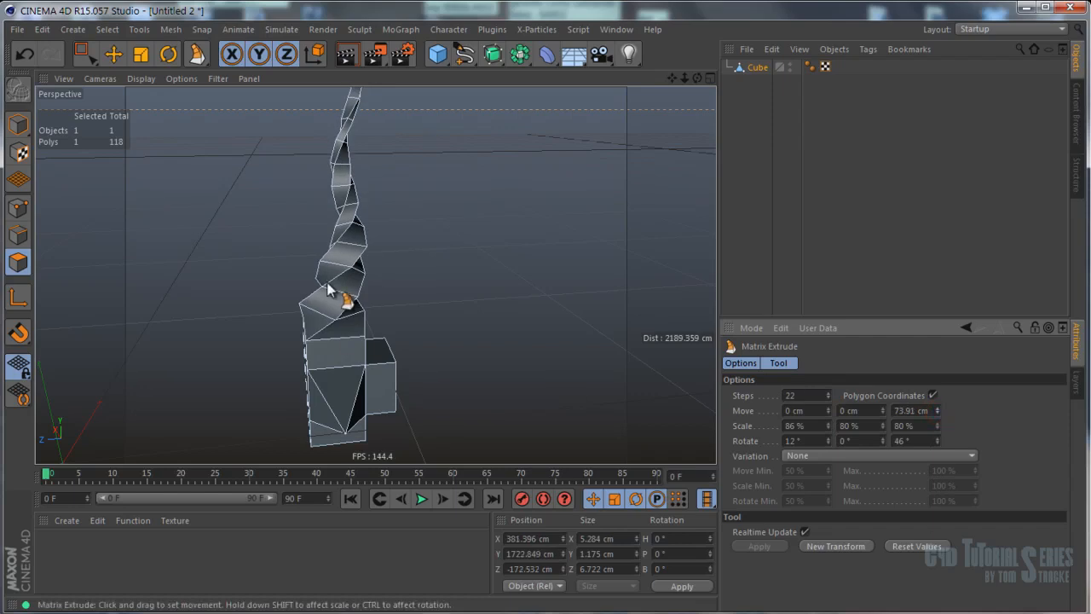
# Inspect the full twisted extrusion and undo the Matrix Extrude.
pyautogui.scroll(-5, 345, 282)
pyautogui.scroll(3, 351, 243)
pyautogui.scroll(-2, 361, 261)
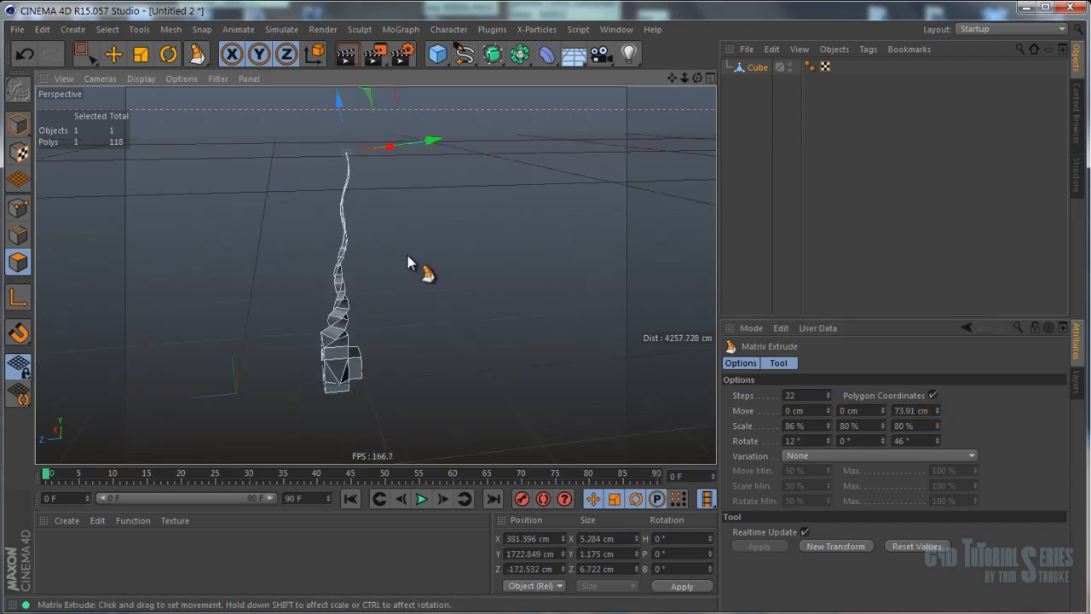
pyautogui.hotkey('ctrl', 'z')
# Inset the Cube's top polygon with Extrude Inner at an offset of about 47.8 cm.
pyautogui.scroll(6, 358, 328)
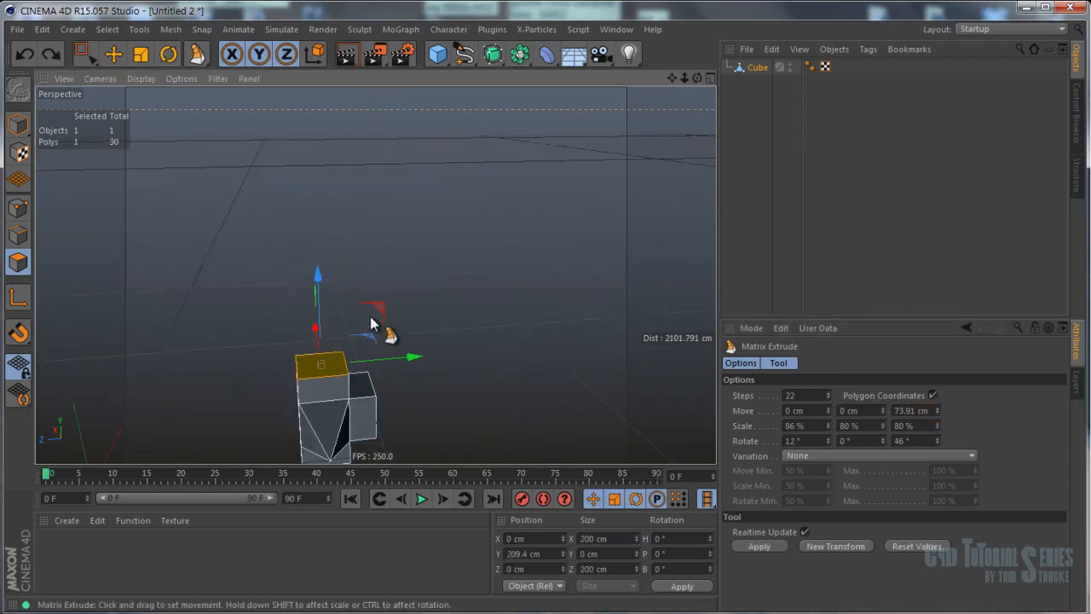
pyautogui.keyDown('alt'); pyautogui.moveTo(299, 224); pyautogui.dragTo(387, 239); pyautogui.keyUp('alt')
pyautogui.scroll(2, 316, 261)
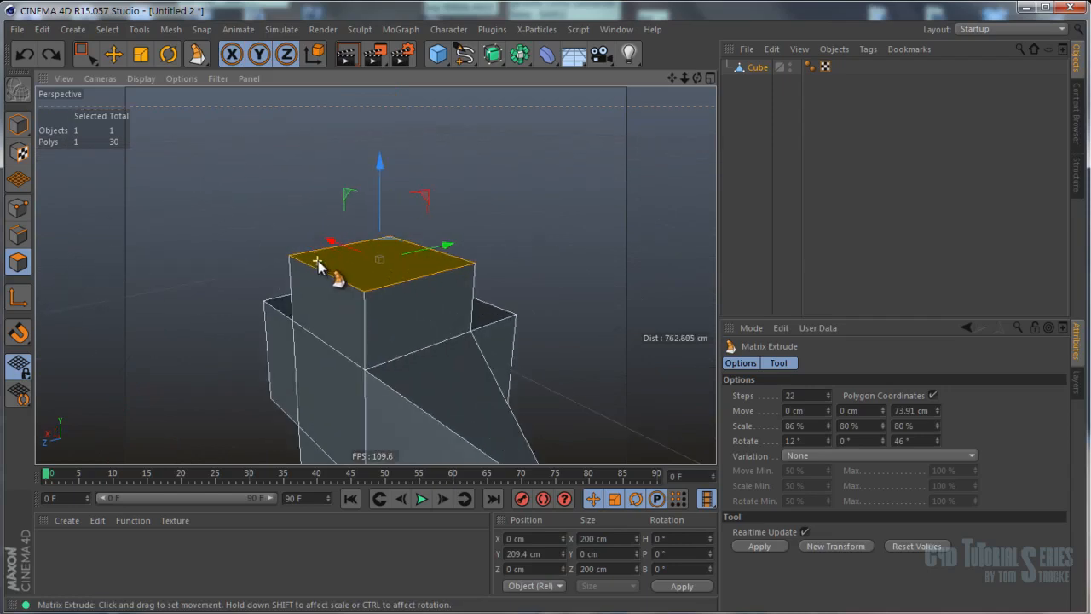
pyautogui.rightClick(278, 239)
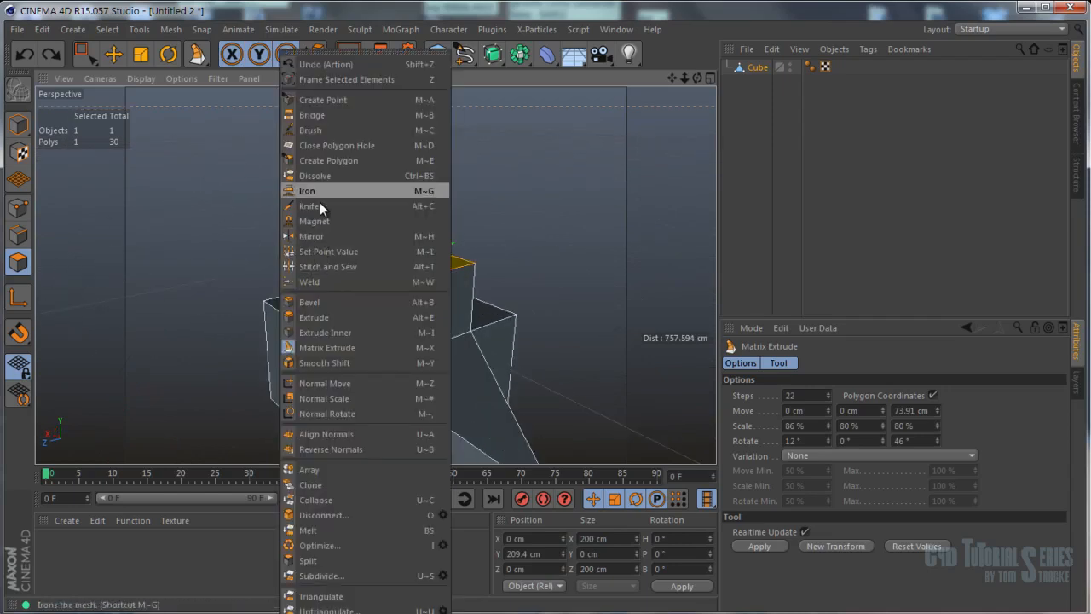
pyautogui.click(341, 332)
pyautogui.moveTo(372, 293); pyautogui.dragTo(25, 264)
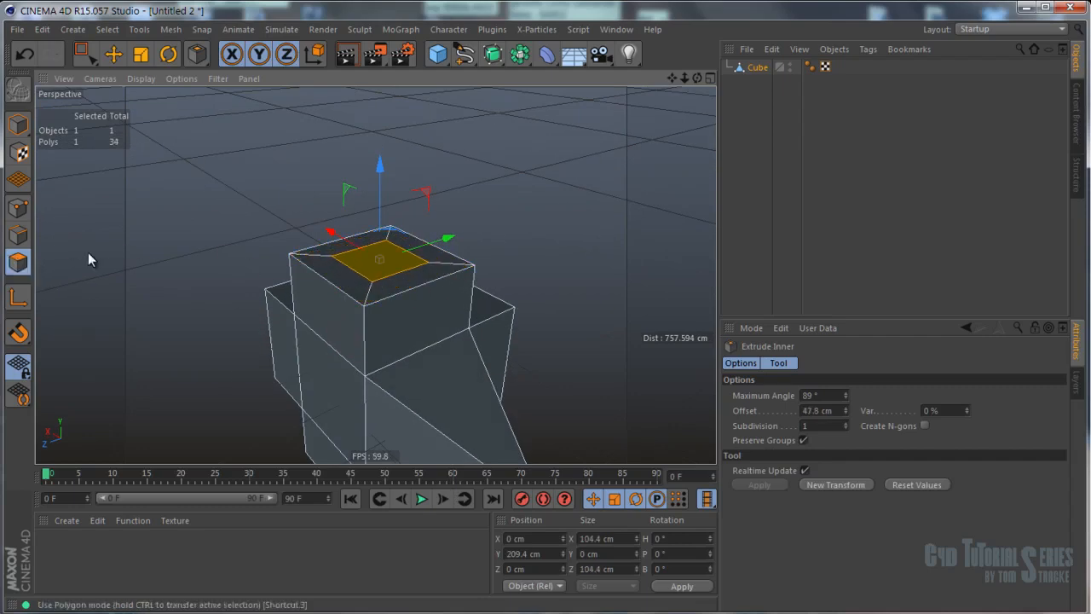
# Try moving the inset polygon upward with the Move tool, and undo the move.
pyautogui.keyDown('alt'); pyautogui.moveTo(298, 243); pyautogui.dragTo(343, 275); pyautogui.keyUp('alt')
pyautogui.press('e')
pyautogui.moveTo(380, 213); pyautogui.dragTo(383, 157)
pyautogui.hotkey('ctrl', 'z')
# Extrude the inset polygon upward by about 241 cm with caps created.
pyautogui.keyDown('alt'); pyautogui.moveTo(432, 280); pyautogui.dragTo(638, 179); pyautogui.keyUp('alt')
pyautogui.press('d')
pyautogui.rightClick(441, 208)
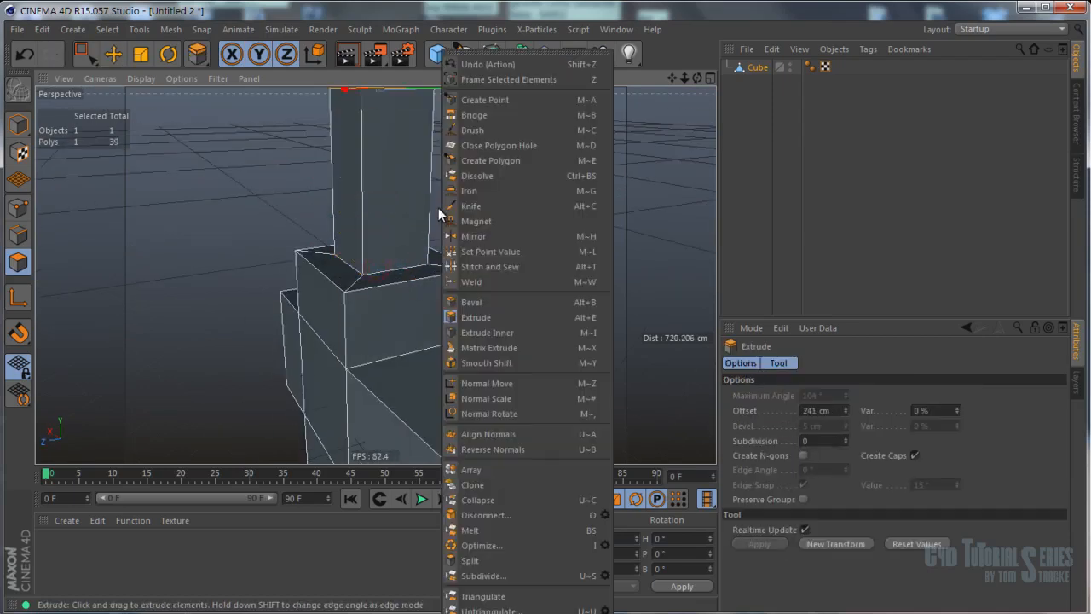
pyautogui.click(209, 199)
pyautogui.keyDown('alt'); pyautogui.moveTo(235, 204); pyautogui.dragTo(231, 292, button='middle'); pyautogui.keyUp('alt')
pyautogui.keyDown('alt'); pyautogui.moveTo(239, 228); pyautogui.dragTo(261, 254); pyautogui.keyUp('alt')
pyautogui.keyDown('alt'); pyautogui.moveTo(285, 257); pyautogui.dragTo(285, 210, button='middle'); pyautogui.keyUp('alt')
pyautogui.scroll(-2, 285, 211)
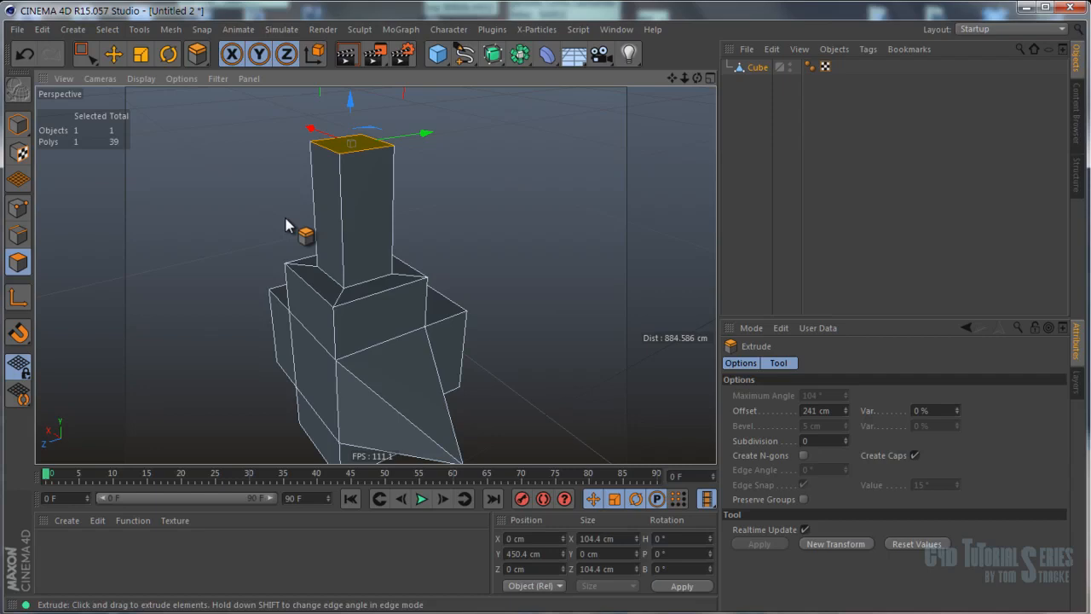
# Optimize all points of the Cube object in point mode to merge its duplicate points.
pyautogui.click(21, 210)
pyautogui.keyDown('alt'); pyautogui.moveTo(409, 201); pyautogui.dragTo(417, 178, button='middle'); pyautogui.keyUp('alt')
pyautogui.scroll(-3, 411, 201)
pyautogui.keyDown('alt'); pyautogui.moveTo(477, 232); pyautogui.dragTo(487, 227, button='middle'); pyautogui.keyUp('alt')
pyautogui.press('space')
pyautogui.rightClick(421, 163)
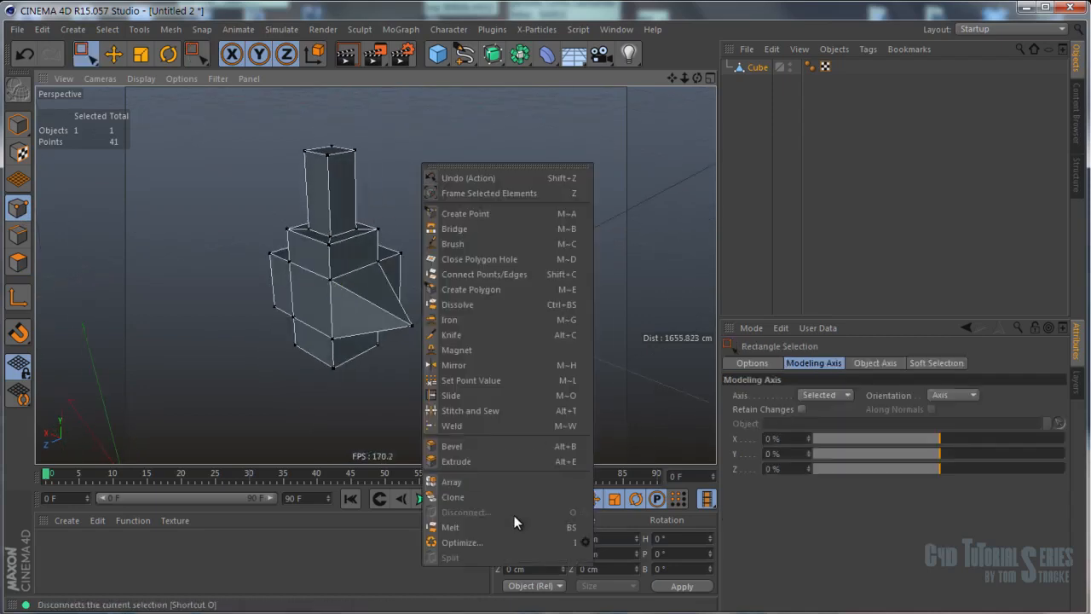
pyautogui.click(488, 543)
pyautogui.keyDown('alt'); pyautogui.moveTo(439, 232); pyautogui.dragTo(466, 286, button='middle'); pyautogui.keyUp('alt')
pyautogui.scroll(2, 386, 196)
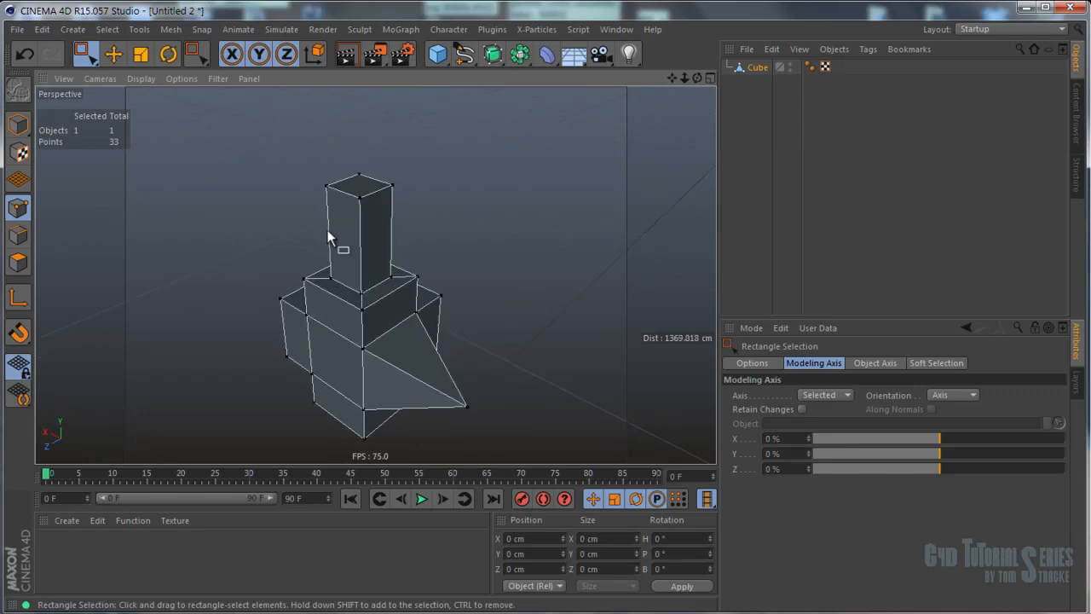
# Bevel the column's front top corner point with an offset of 53.801 cm, subdivision 17 and depth -89%.
pyautogui.scroll(3, 358, 198)
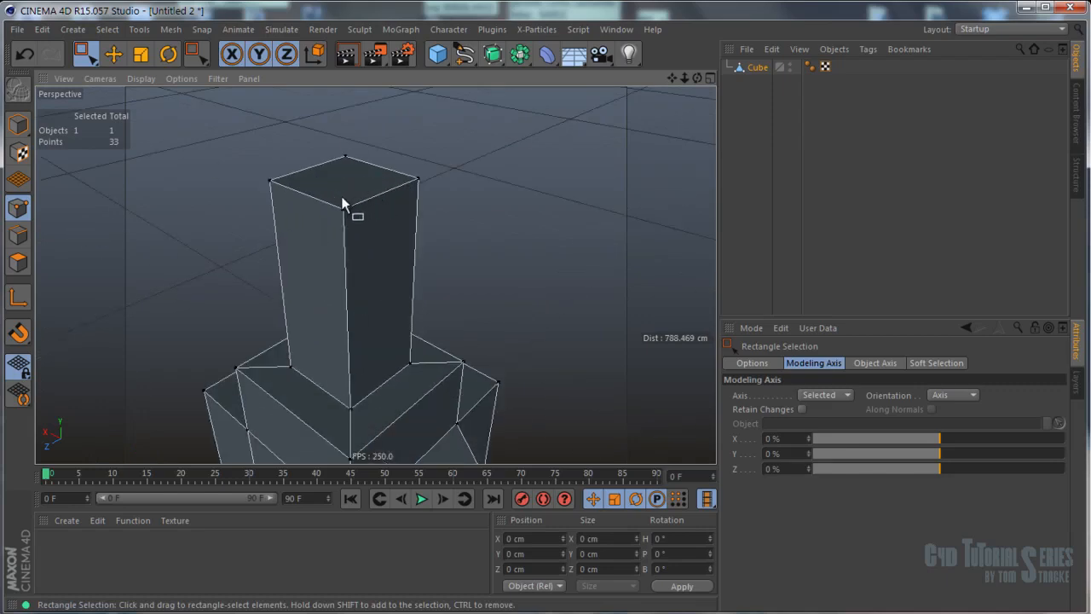
pyautogui.press('e')
pyautogui.click(343, 209)
pyautogui.rightClick(530, 189)
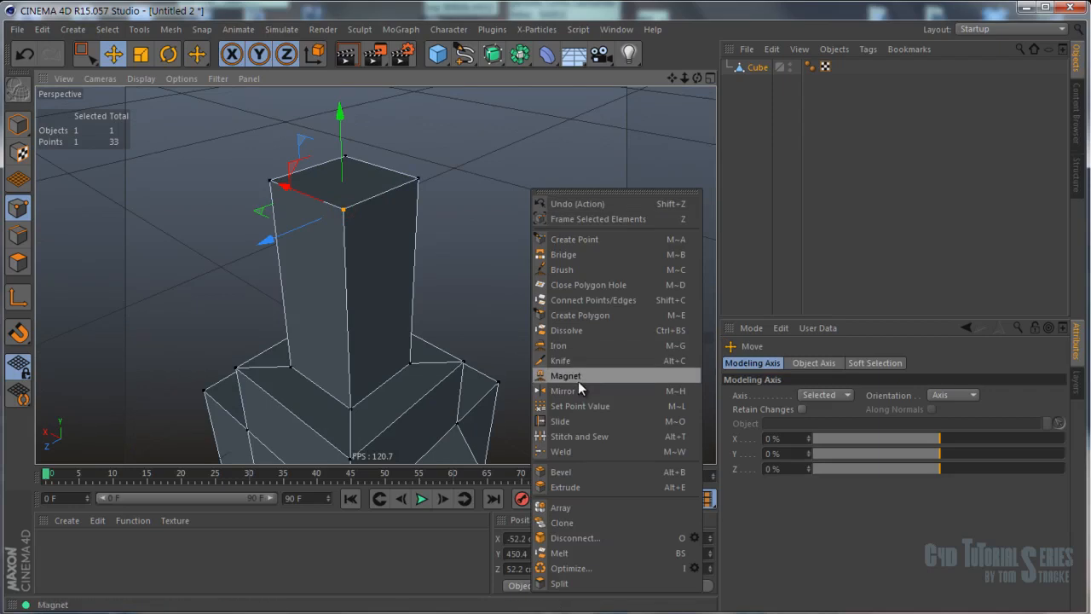
pyautogui.click(563, 471)
pyautogui.moveTo(347, 220); pyautogui.dragTo(378, 239)
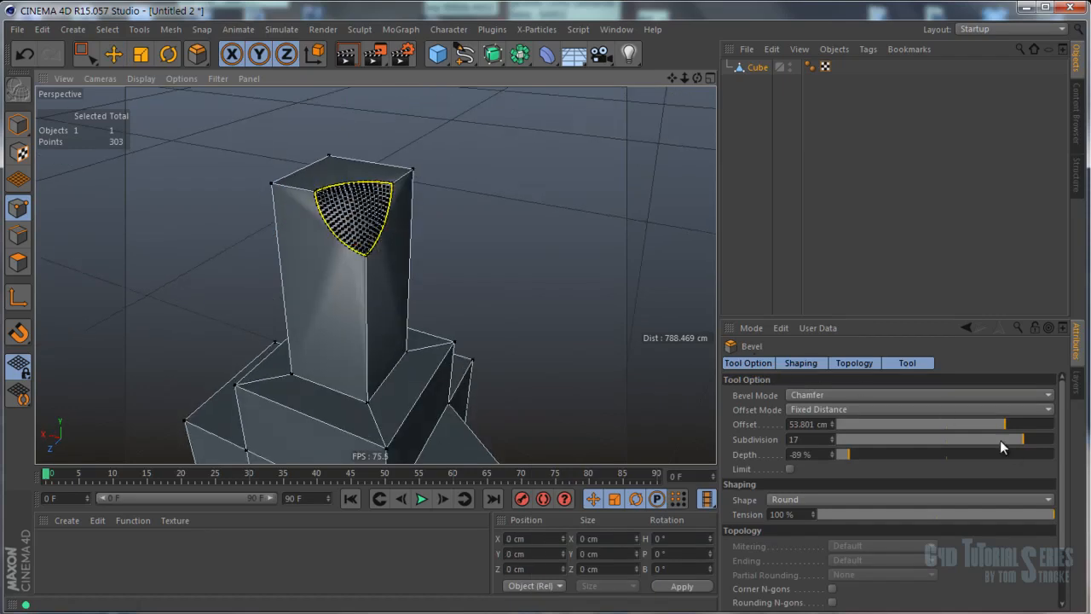
pyautogui.keyDown('alt'); pyautogui.moveTo(453, 207); pyautogui.dragTo(453, 208); pyautogui.keyUp('alt')
pyautogui.keyDown('alt'); pyautogui.moveTo(363, 192); pyautogui.dragTo(363, 192, button='right'); pyautogui.keyUp('alt')
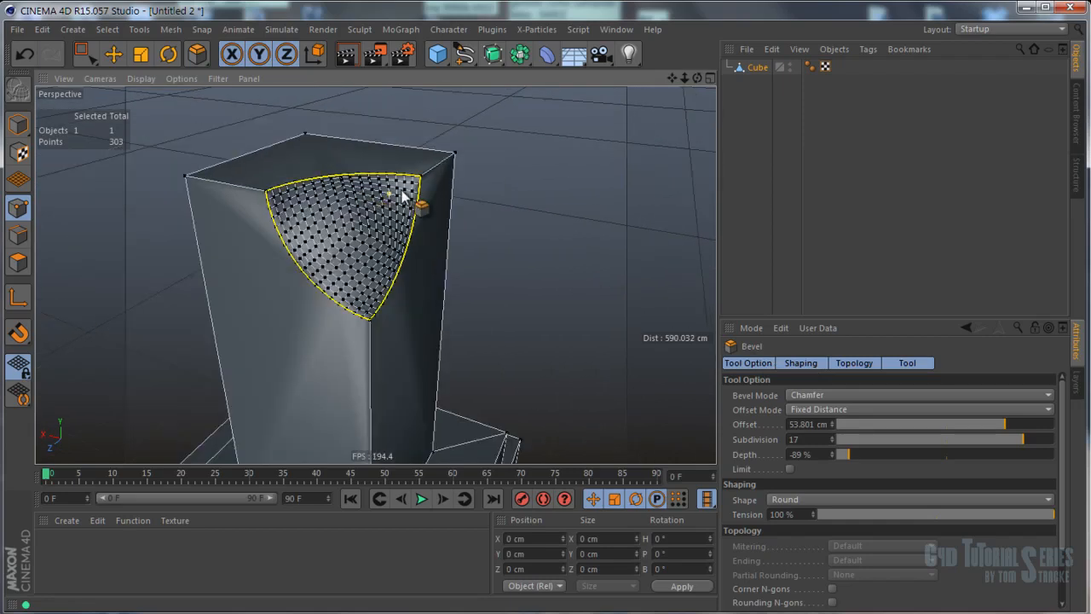
# Set the bevel subdivision to 0 and bevel the neighbouring top corner point with an offset of 32 cm.
pyautogui.keyDown('alt'); pyautogui.moveTo(389, 195); pyautogui.dragTo(437, 189); pyautogui.keyUp('alt')
pyautogui.moveTo(976, 439); pyautogui.dragTo(802, 437)
pyautogui.keyDown('alt'); pyautogui.moveTo(409, 220); pyautogui.dragTo(298, 219); pyautogui.keyUp('alt')
pyautogui.keyDown('alt'); pyautogui.moveTo(402, 212); pyautogui.dragTo(248, 210); pyautogui.keyUp('alt')
pyautogui.moveTo(323, 235); pyautogui.dragTo(509, 264)
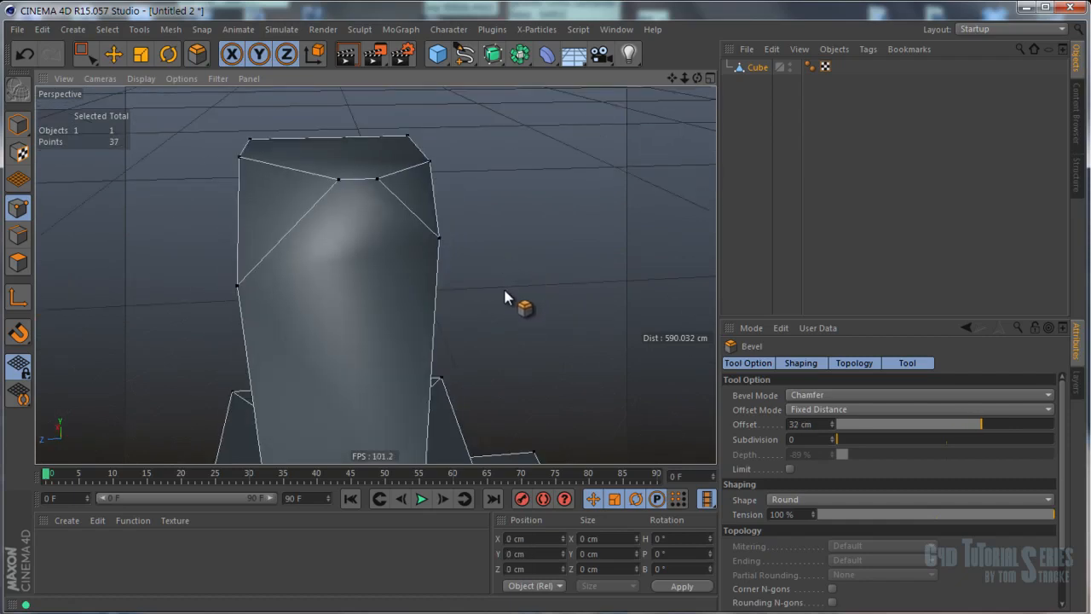
# Select the two unbevelled top corner points of the column with the Move tool.
pyautogui.keyDown('alt'); pyautogui.moveTo(553, 213); pyautogui.dragTo(110, 250); pyautogui.keyUp('alt')
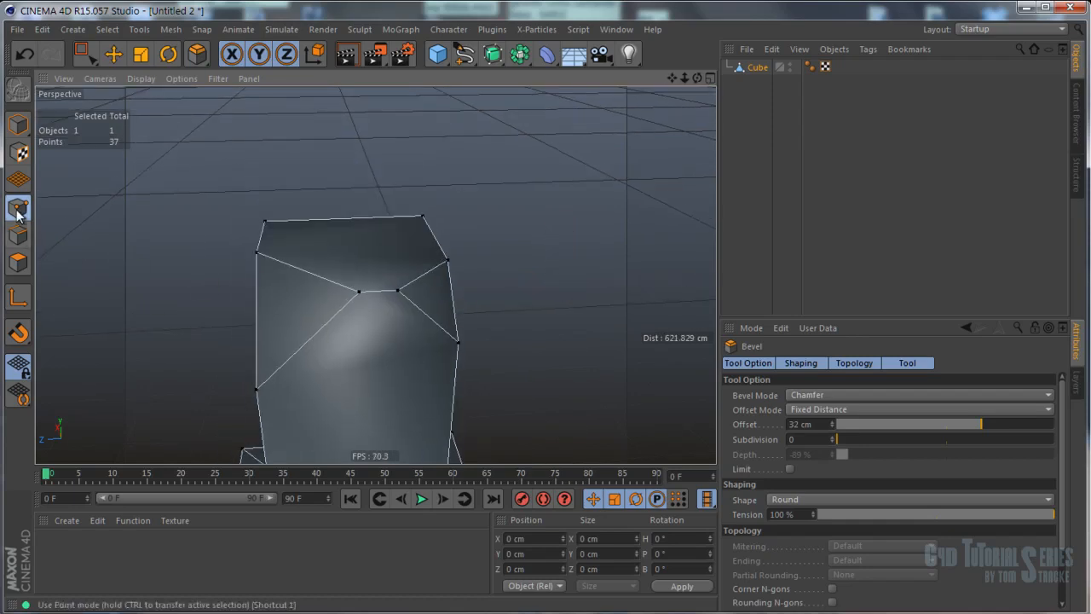
pyautogui.press('e')
pyautogui.click(267, 226)
pyautogui.keyDown('alt'); pyautogui.moveTo(477, 275); pyautogui.dragTo(367, 181); pyautogui.keyUp('alt')
pyautogui.keyDown('shift'); pyautogui.click(425, 238); pyautogui.keyUp('shift')
pyautogui.scroll(-5, 400, 228)
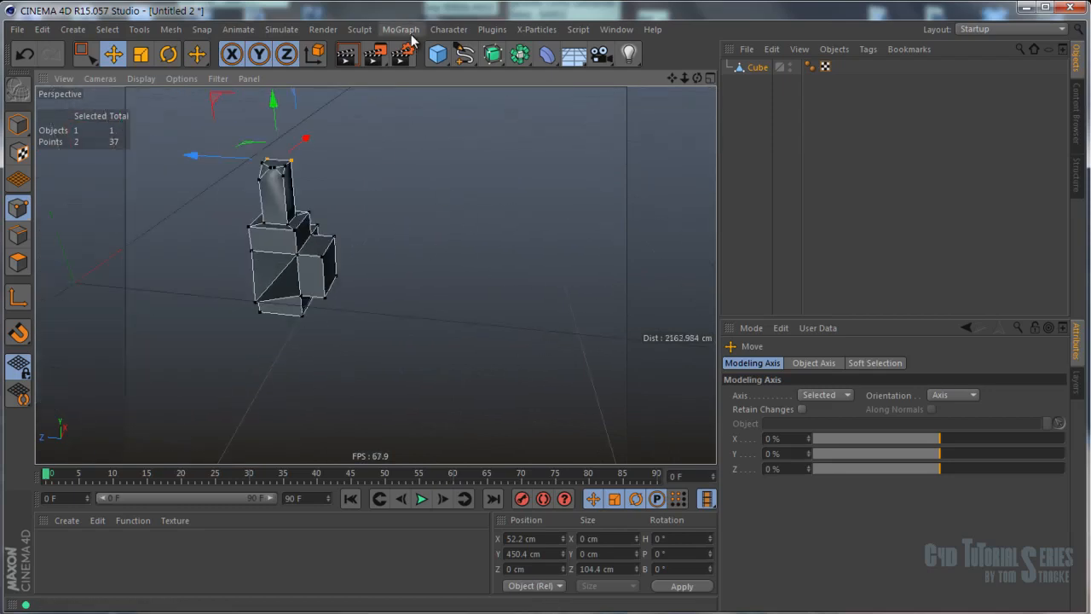
# Add a Sphere object to the scene and make it editable.
pyautogui.click(437, 54)
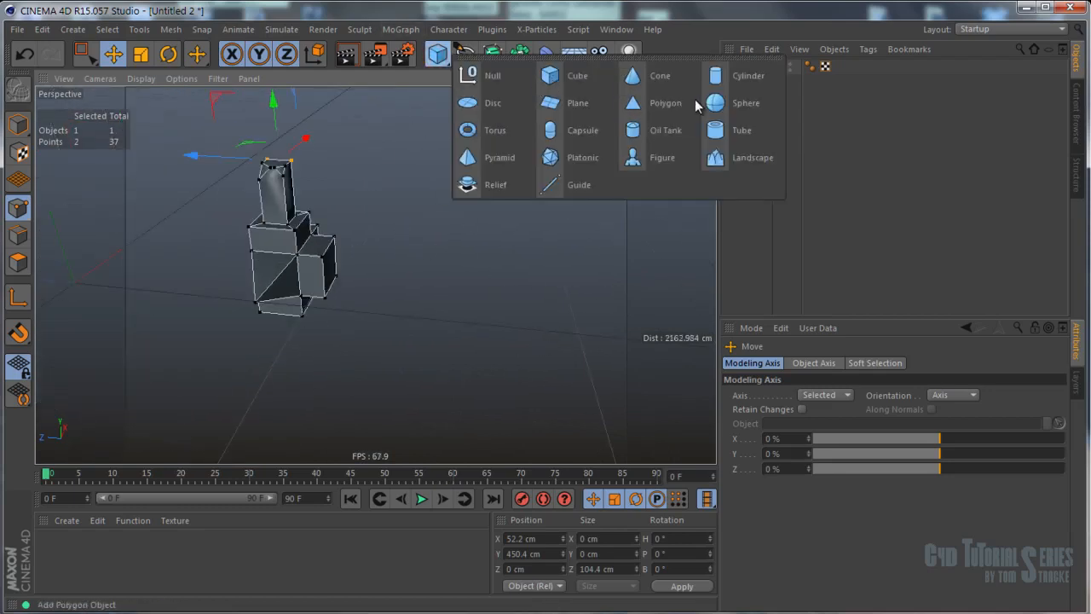
pyautogui.click(739, 104)
pyautogui.moveTo(295, 220)
pyautogui.keyDown('alt'); pyautogui.mouseDown(button='middle')
pyautogui.moveTo(311, 223)
pyautogui.moveTo(294, 212)
pyautogui.mouseUp(button='middle'); pyautogui.keyUp('alt')
pyautogui.scroll(3, 294, 211)
pyautogui.scroll(3, 294, 212)
pyautogui.keyDown('alt'); pyautogui.moveTo(418, 219); pyautogui.dragTo(392, 228, button='middle'); pyautogui.keyUp('alt')
pyautogui.scroll(1, 396, 218)
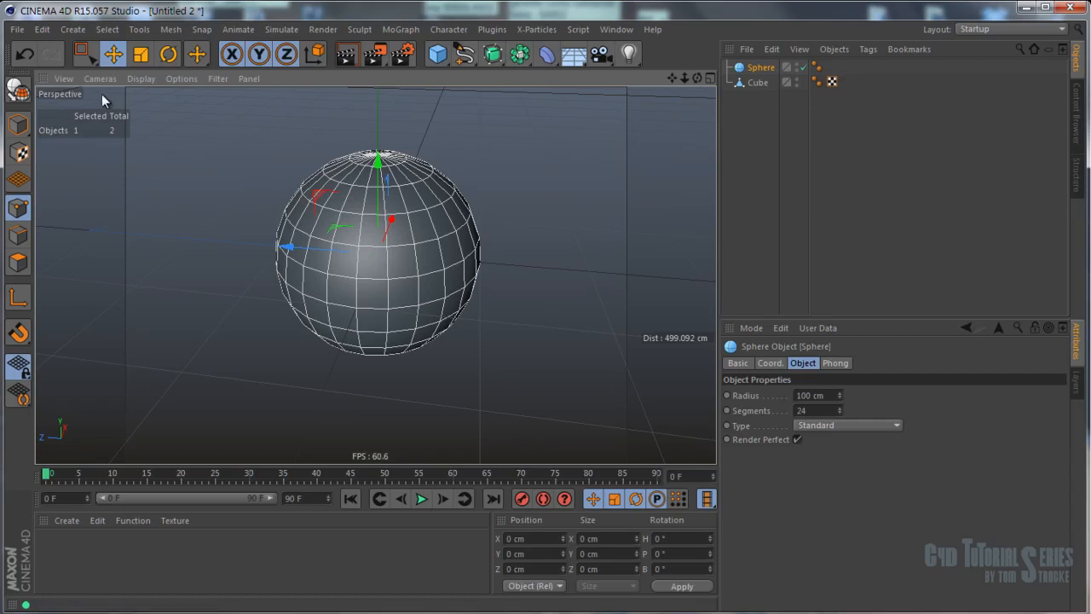
pyautogui.click(17, 88)
# Select all points of the Sphere and extrude them outward by 51.8 cm into spikes.
pyautogui.press('0')
pyautogui.moveTo(196, 126); pyautogui.dragTo(607, 440)
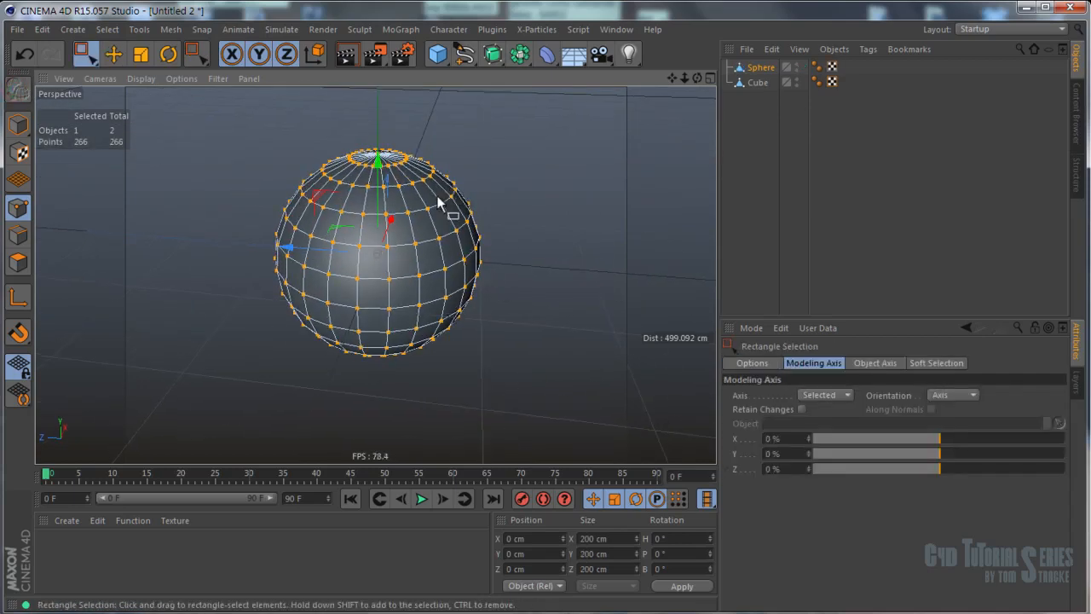
pyautogui.rightClick(372, 226)
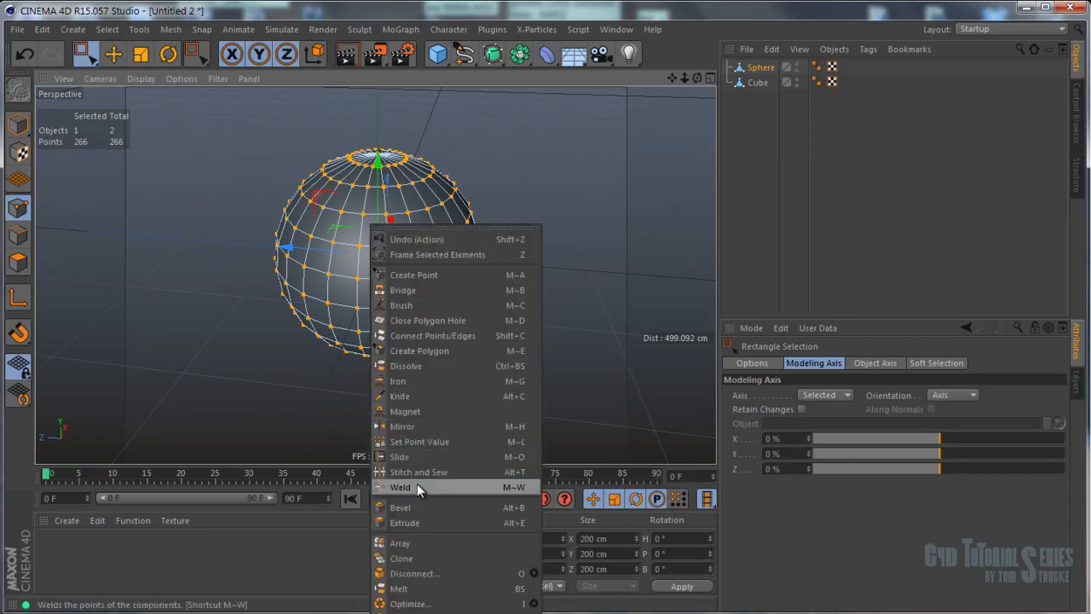
pyautogui.click(416, 522)
pyautogui.moveTo(355, 252); pyautogui.dragTo(752, 220)
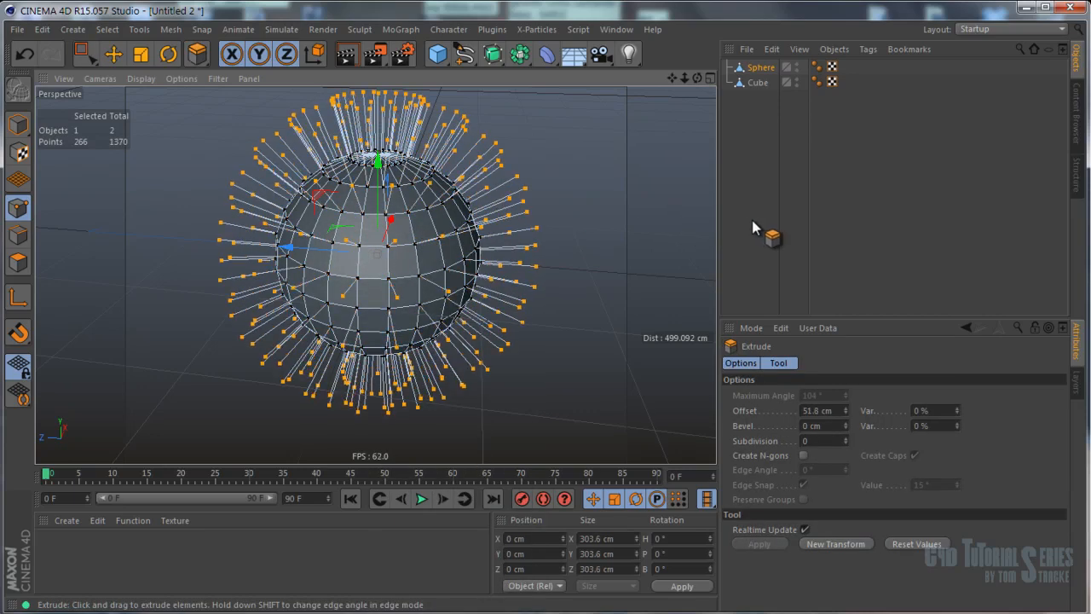
pyautogui.keyDown('alt'); pyautogui.moveTo(373, 177); pyautogui.dragTo(193, 170); pyautogui.keyUp('alt')
# Switch to model mode and render the current view to check the spiked Sphere.
pyautogui.press('e')
pyautogui.click(18, 123)
pyautogui.keyDown('alt'); pyautogui.moveTo(328, 223); pyautogui.dragTo(365, 188); pyautogui.keyUp('alt')
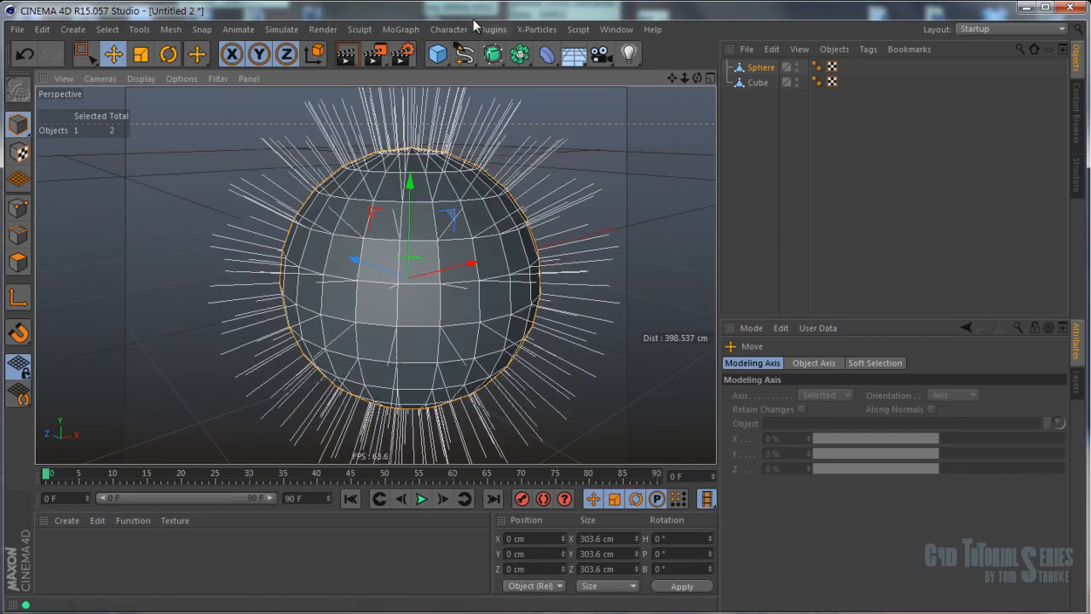
pyautogui.click(346, 57)
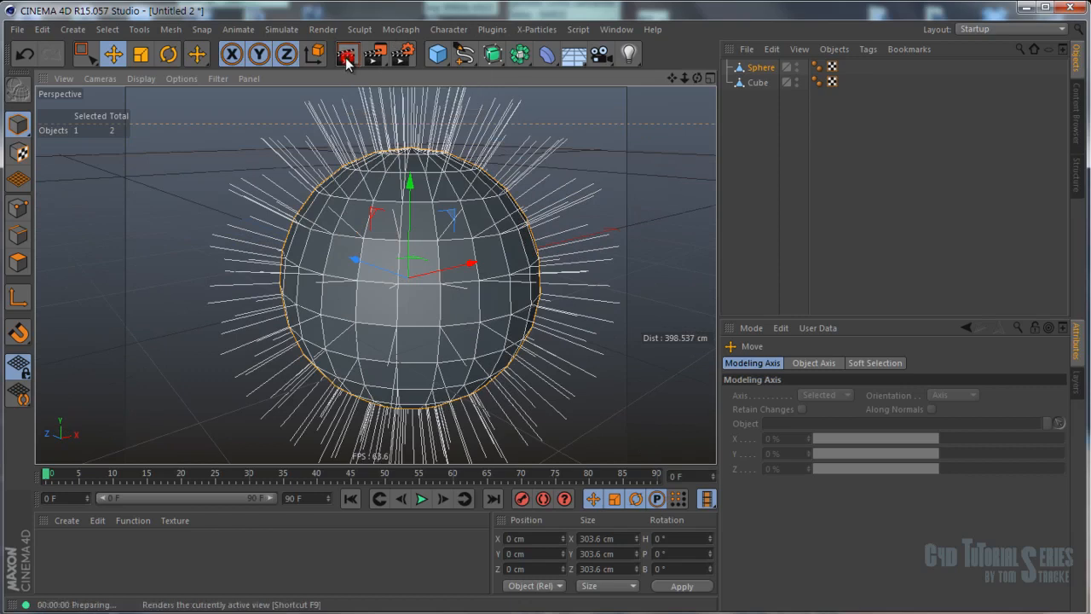
pyautogui.keyDown('alt'); pyautogui.moveTo(369, 230); pyautogui.dragTo(396, 195); pyautogui.keyUp('alt')
# Select the edges of the upper spikes of the Sphere with the Rectangle Selection tool in edge mode.
pyautogui.click(758, 67)
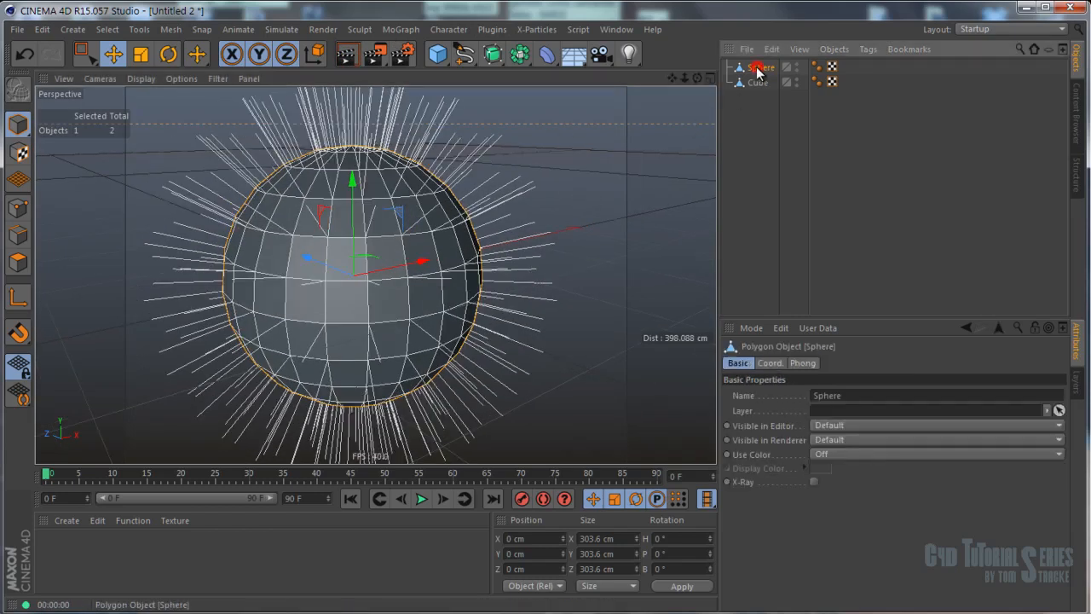
pyautogui.click(18, 235)
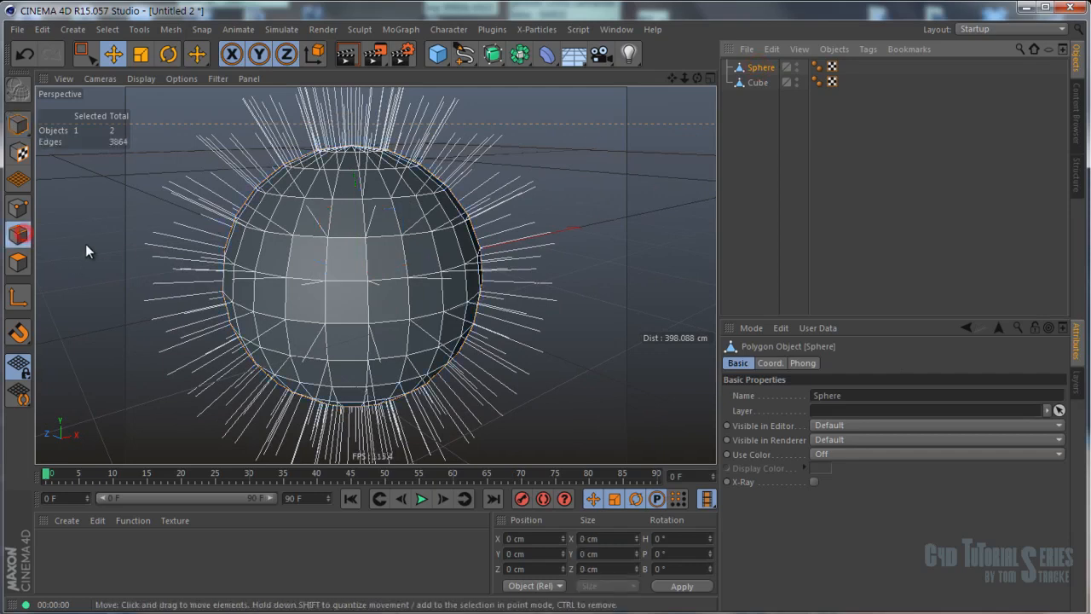
pyautogui.keyDown('alt'); pyautogui.moveTo(166, 236); pyautogui.dragTo(173, 198); pyautogui.keyUp('alt')
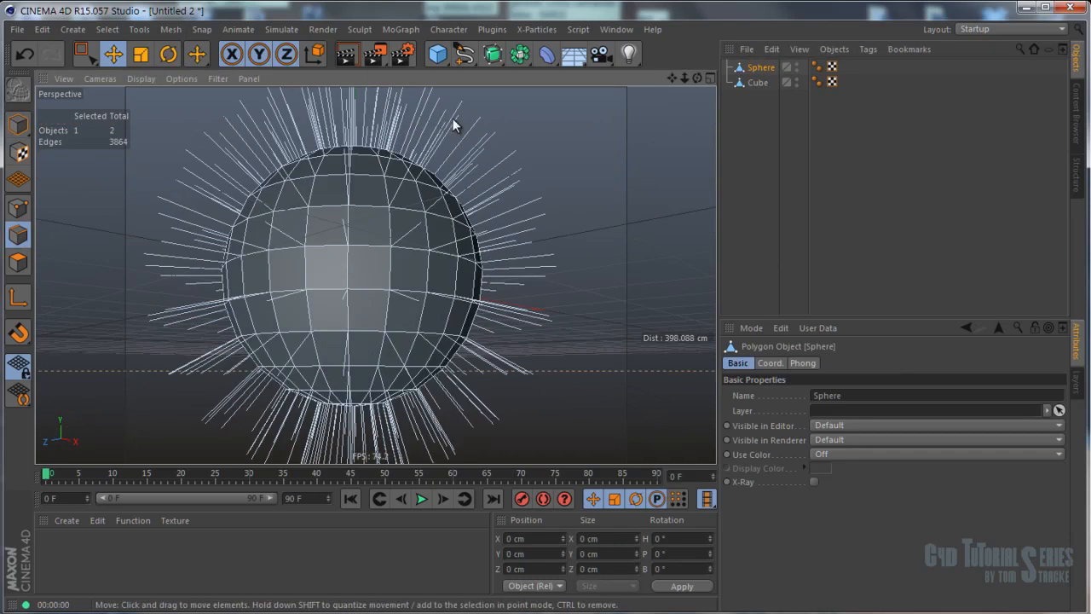
pyautogui.keyDown('alt'); pyautogui.moveTo(373, 151); pyautogui.dragTo(386, 209, button='middle'); pyautogui.keyUp('alt')
pyautogui.press('0')
pyautogui.moveTo(216, 139); pyautogui.dragTo(505, 215)
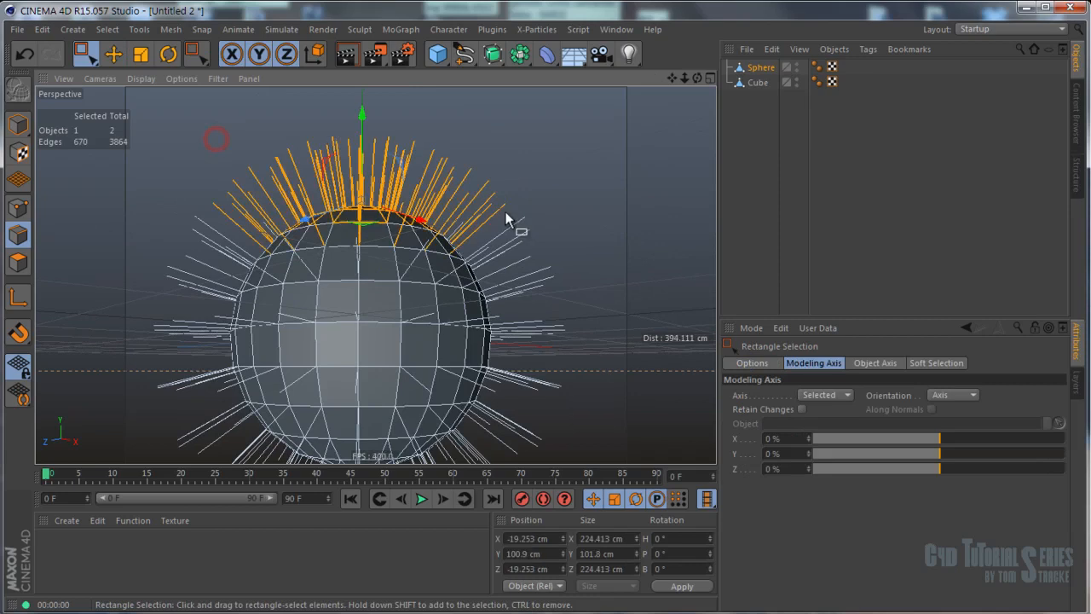
# Select the Sphere's top spike edges without its surface edges, and add the spikes along one side of the Sphere.
pyautogui.moveTo(166, 126); pyautogui.dragTo(471, 197)
pyautogui.keyDown('alt'); pyautogui.moveTo(319, 264); pyautogui.dragTo(316, 180); pyautogui.keyUp('alt')
pyautogui.keyDown('shift'); pyautogui.moveTo(193, 157); pyautogui.dragTo(258, 340); pyautogui.keyUp('shift')
pyautogui.keyDown('alt'); pyautogui.moveTo(257, 342); pyautogui.dragTo(255, 286, button='middle'); pyautogui.keyUp('alt')
pyautogui.keyDown('shift'); pyautogui.moveTo(238, 148); pyautogui.dragTo(266, 291); pyautogui.keyUp('shift')
pyautogui.keyDown('shift'); pyautogui.moveTo(234, 323); pyautogui.dragTo(307, 393); pyautogui.keyUp('shift')
pyautogui.keyDown('shift'); pyautogui.moveTo(243, 291); pyautogui.dragTo(244, 296); pyautogui.keyUp('shift')
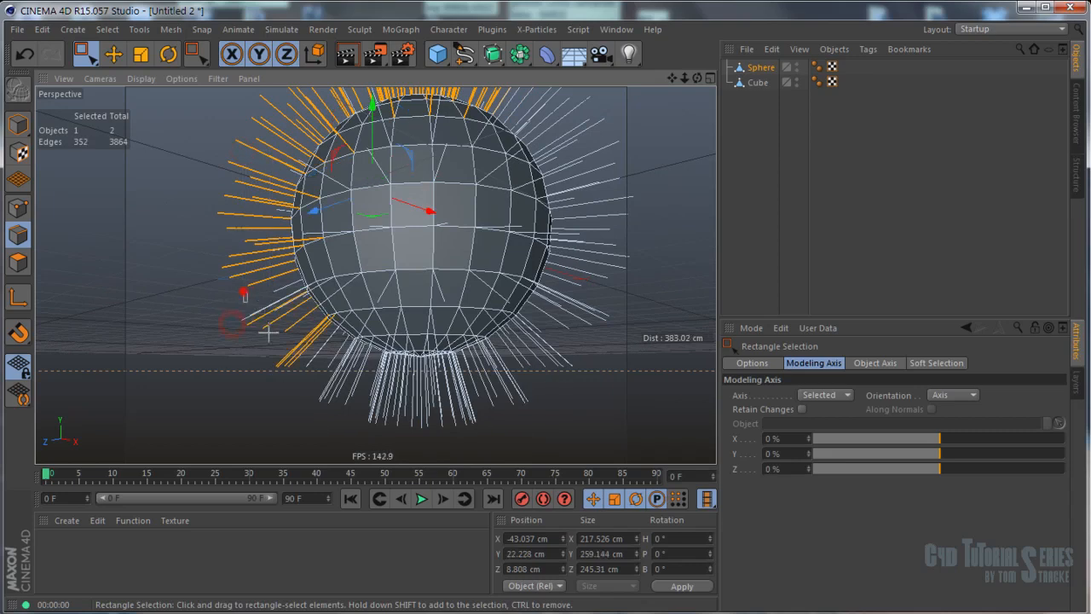
# Add the bottom spikes and the spikes on the opposite side of the Sphere to the edge selection.
pyautogui.keyDown('shift'); pyautogui.moveTo(318, 390); pyautogui.dragTo(476, 449); pyautogui.keyUp('shift')
pyautogui.keyDown('shift'); pyautogui.moveTo(271, 360); pyautogui.dragTo(349, 409); pyautogui.keyUp('shift')
pyautogui.keyDown('shift'); pyautogui.moveTo(606, 361); pyautogui.dragTo(488, 410); pyautogui.keyUp('shift')
pyautogui.keyDown('shift'); pyautogui.moveTo(419, 416); pyautogui.dragTo(508, 399); pyautogui.keyUp('shift')
pyautogui.keyDown('shift'); pyautogui.moveTo(638, 237); pyautogui.dragTo(597, 315); pyautogui.keyUp('shift')
pyautogui.keyDown('shift'); pyautogui.moveTo(646, 129); pyautogui.dragTo(586, 276); pyautogui.keyUp('shift')
pyautogui.keyDown('alt'); pyautogui.moveTo(610, 155); pyautogui.dragTo(568, 274, button='middle'); pyautogui.keyUp('alt')
pyautogui.keyDown('shift'); pyautogui.moveTo(593, 166); pyautogui.dragTo(526, 280); pyautogui.keyUp('shift')
pyautogui.keyDown('shift'); pyautogui.moveTo(556, 152); pyautogui.dragTo(467, 246); pyautogui.keyUp('shift')
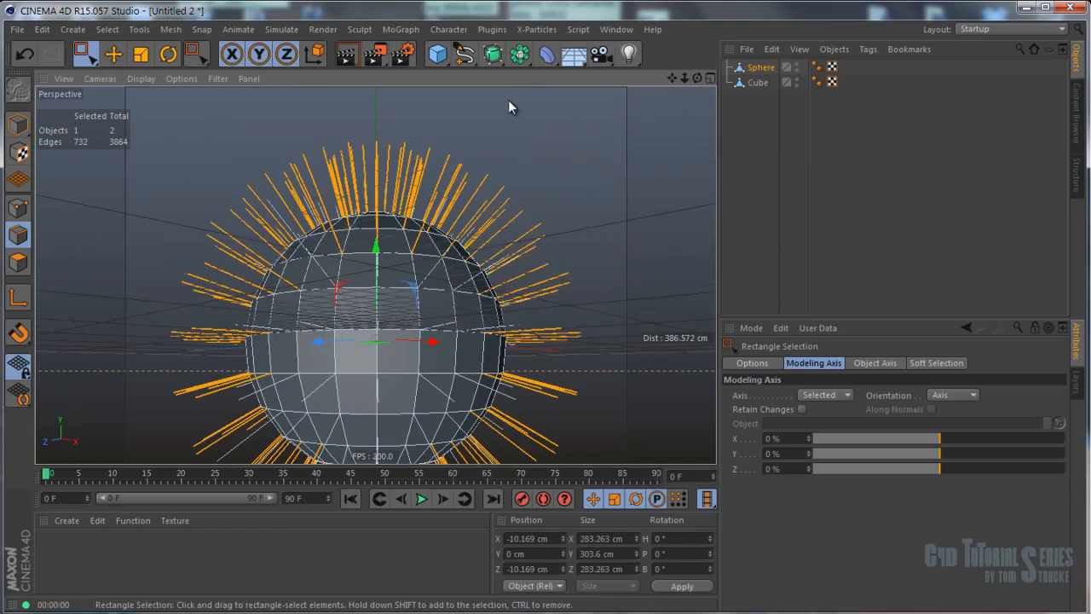
# Convert the selected spike edges with Edge to Spline and move the resulting spline out of the Sphere's hierarchy.
pyautogui.click(169, 29)
pyautogui.moveTo(178, 55)
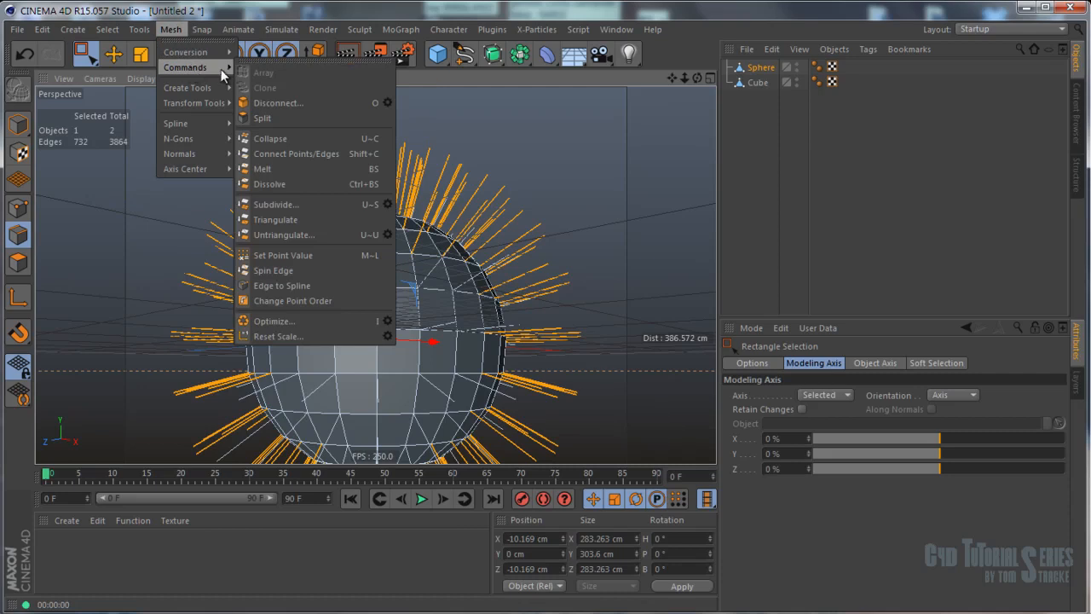
pyautogui.click(281, 285)
pyautogui.click(738, 68)
pyautogui.click(773, 83)
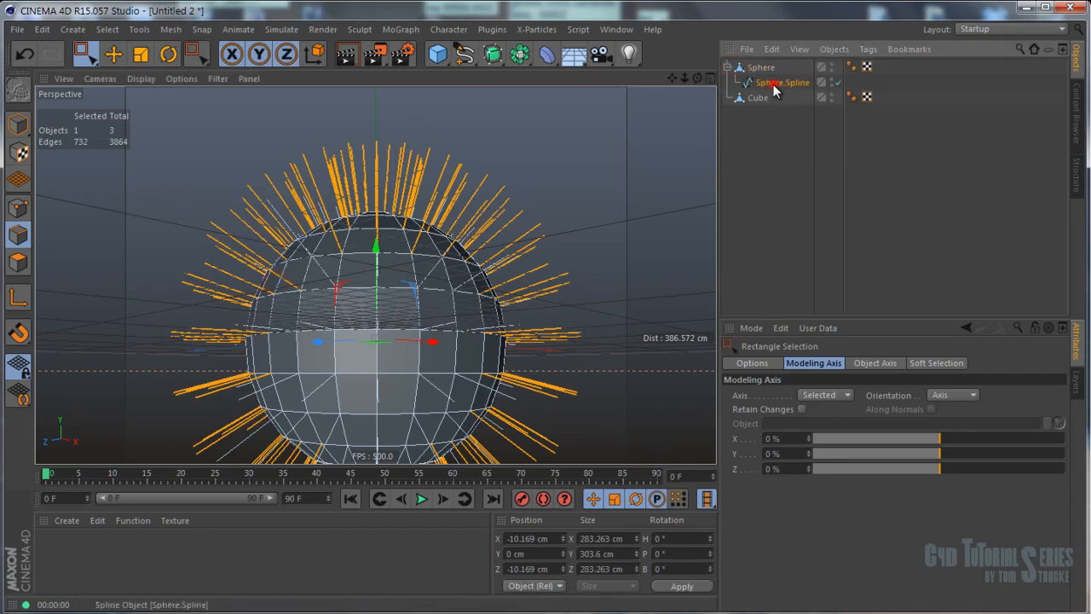
pyautogui.moveTo(777, 113); pyautogui.dragTo(767, 174)
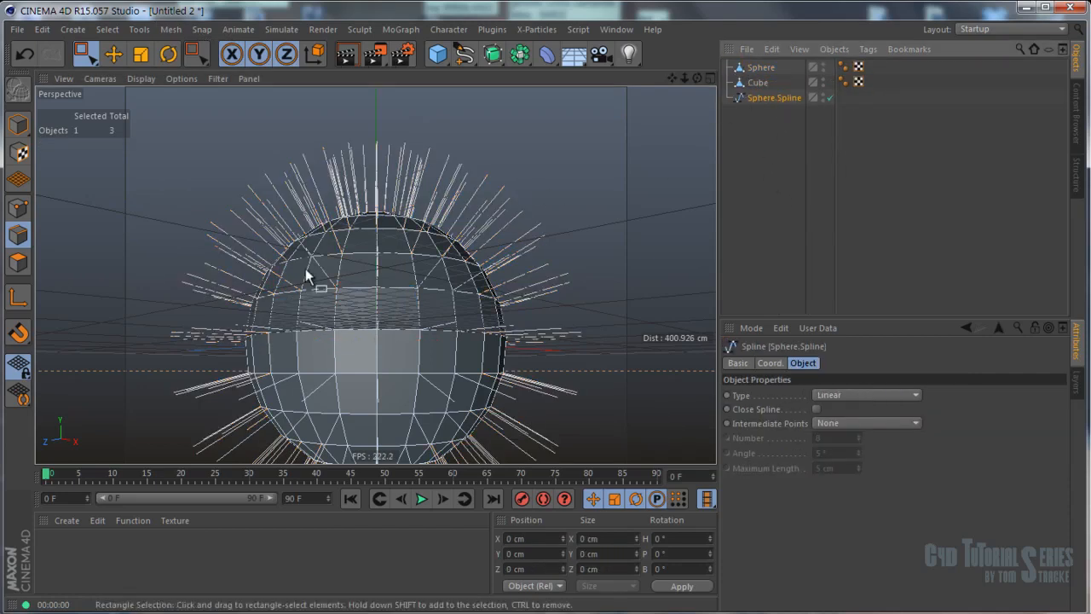
# Show the spline in point mode and hide the Sphere and the Cube in the viewport.
pyautogui.keyDown('alt'); pyautogui.moveTo(286, 294); pyautogui.dragTo(268, 246, button='middle'); pyautogui.keyUp('alt')
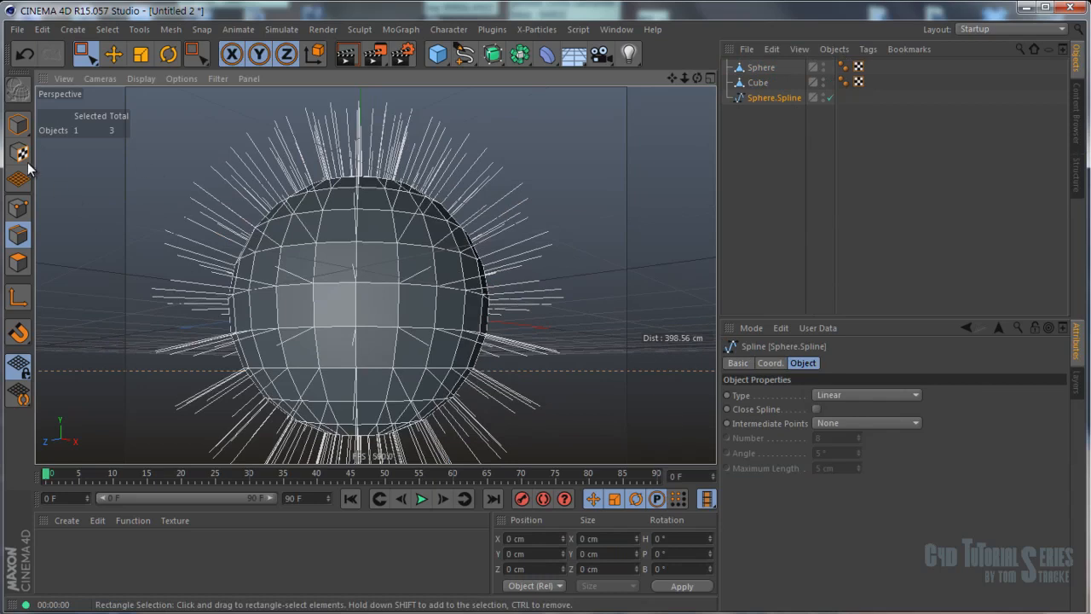
pyautogui.click(24, 209)
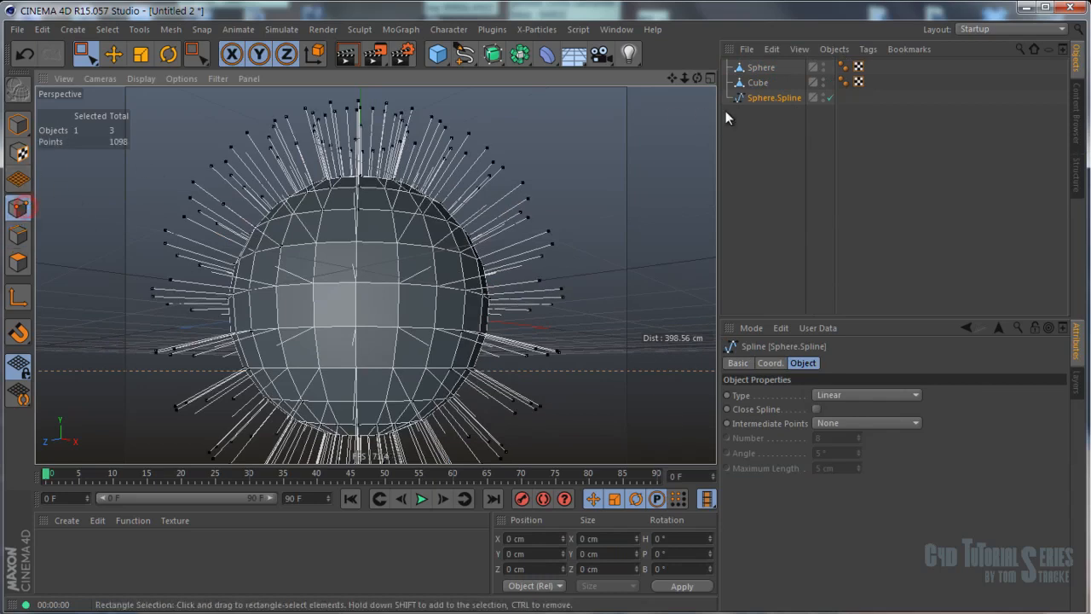
pyautogui.click(822, 66)
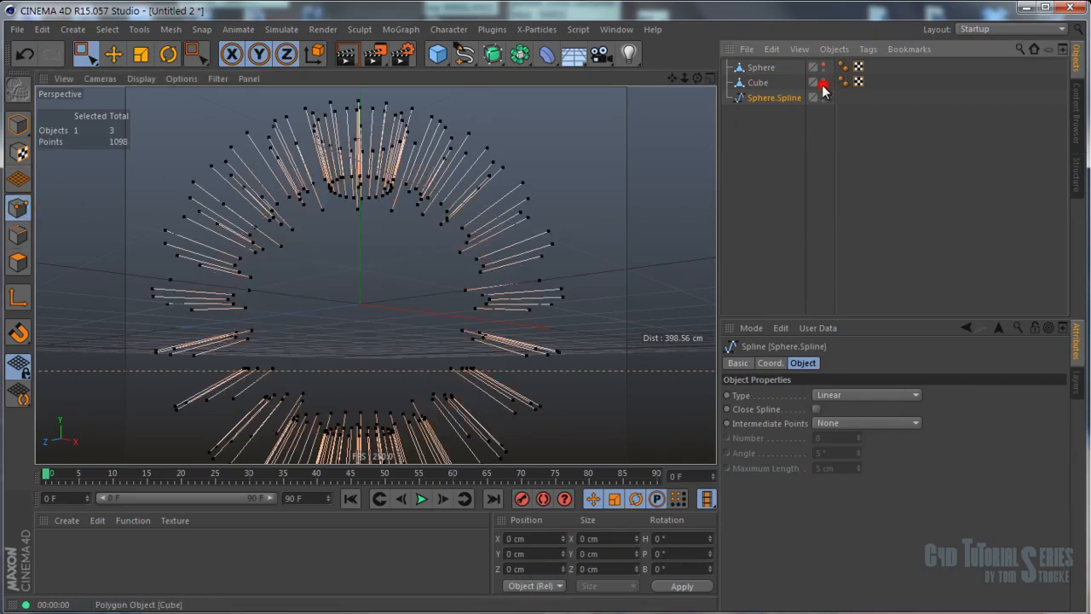
pyautogui.keyDown('alt'); pyautogui.moveTo(397, 210); pyautogui.dragTo(451, 154); pyautogui.keyUp('alt')
# Render the current view to check the isolated spline, and return to model mode.
pyautogui.press('e')
pyautogui.click(346, 55)
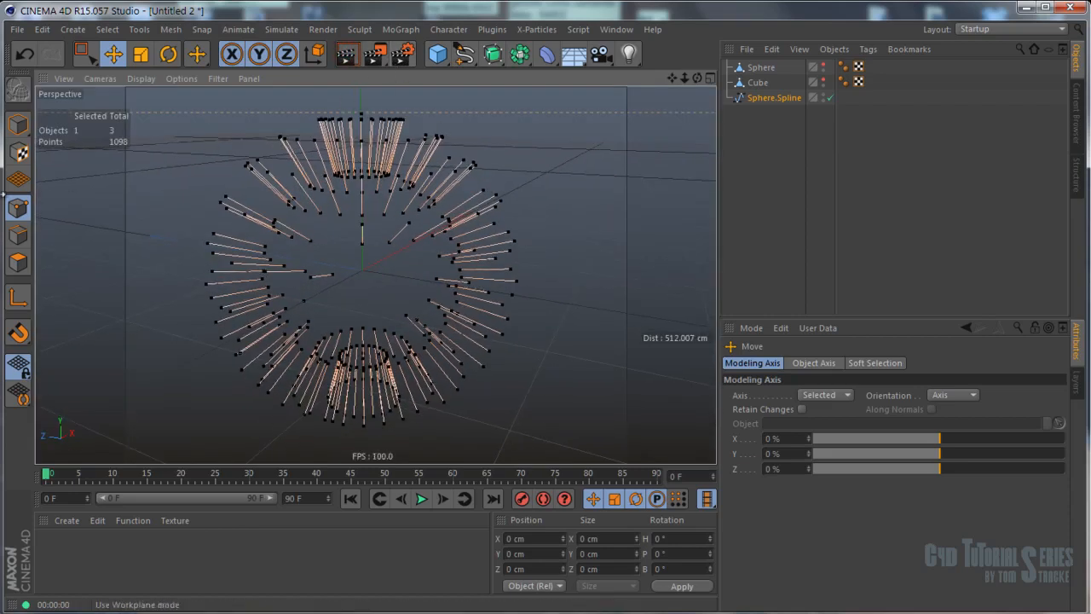
pyautogui.click(26, 126)
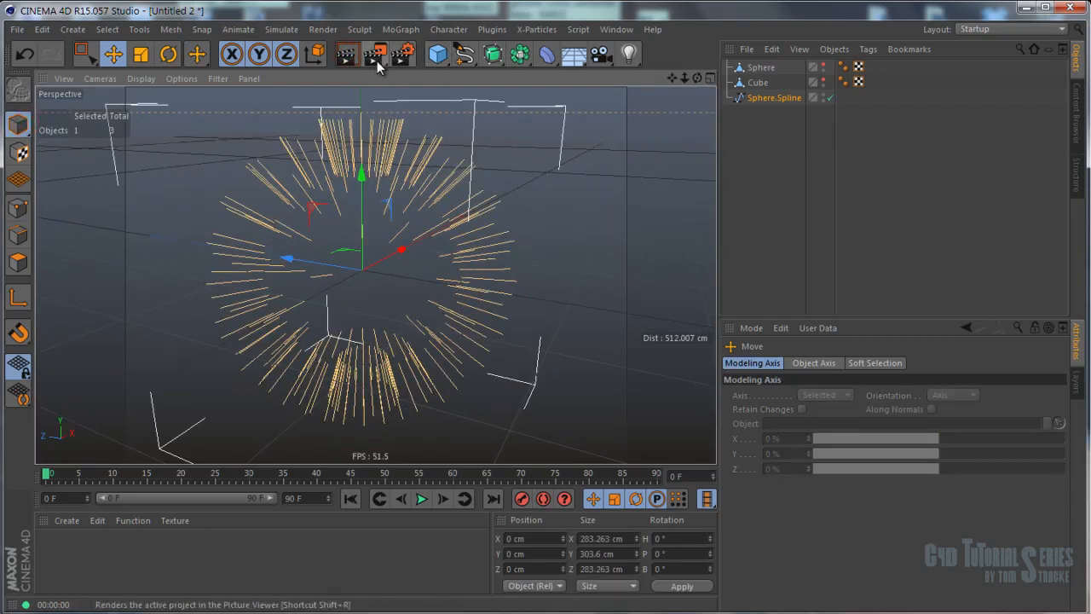
# Add a Sweep object and a Circle spline, and nest the Circle and the Sphere's spike spline under the Sweep.
pyautogui.click(494, 55)
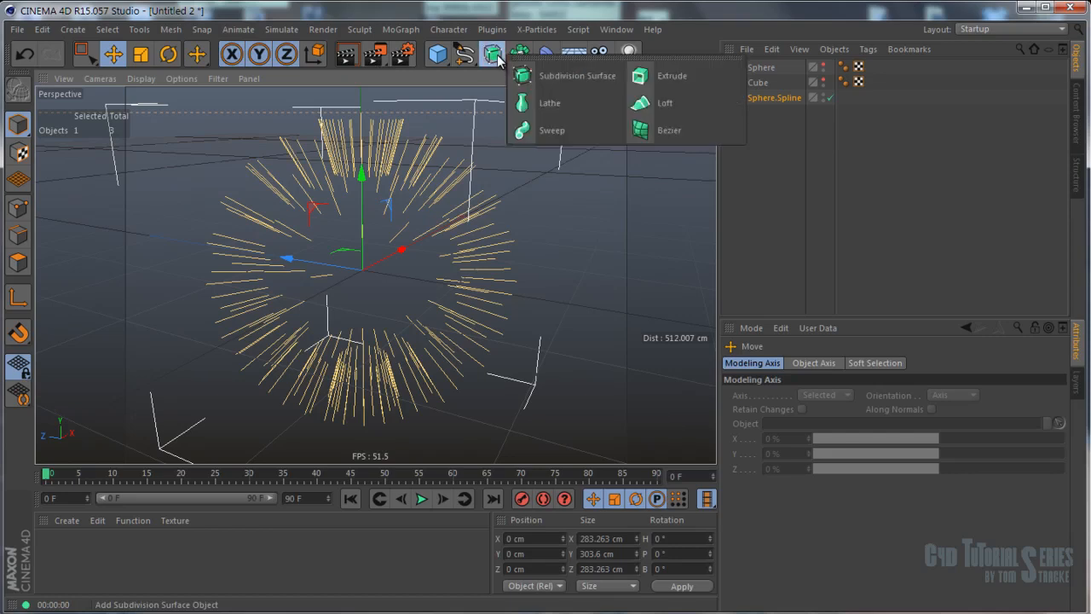
pyautogui.click(549, 129)
pyautogui.click(761, 67)
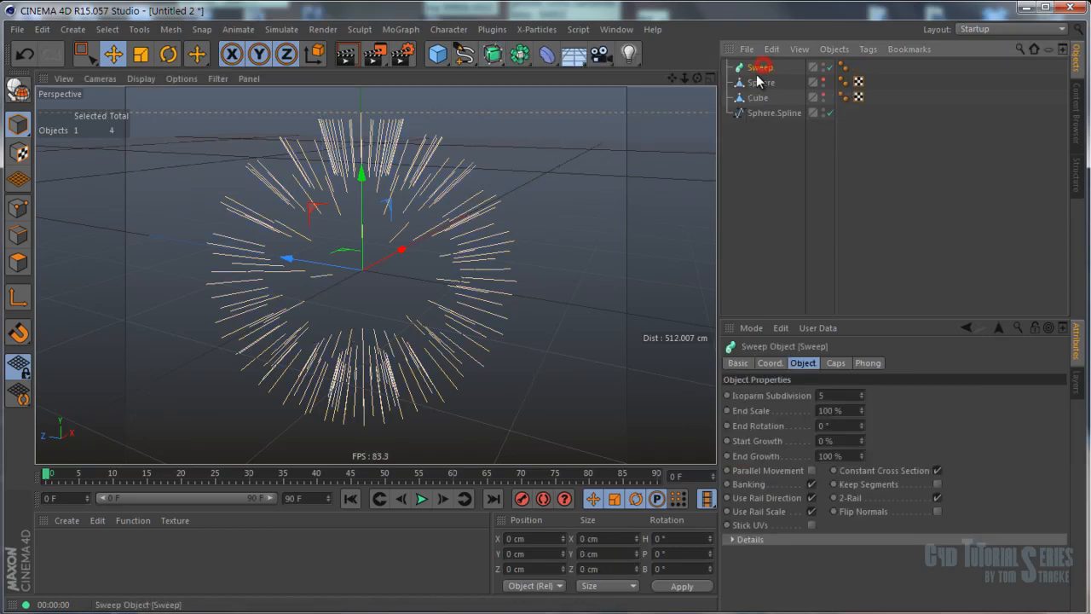
pyautogui.click(467, 56)
pyautogui.click(613, 132)
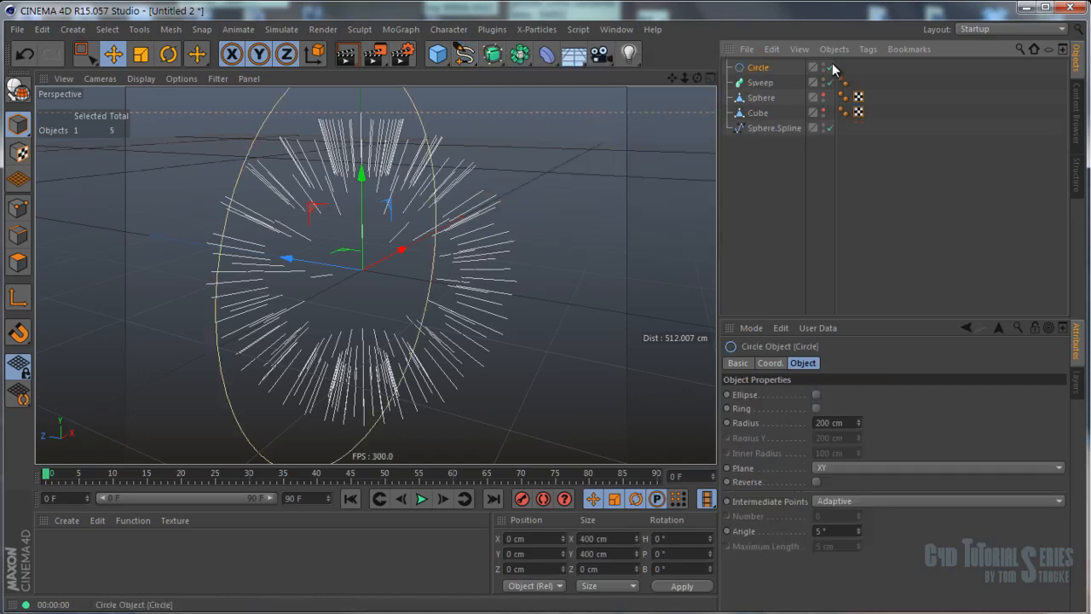
pyautogui.moveTo(763, 129); pyautogui.dragTo(764, 86)
# Set the radius of the Circle profile inside the Sweep to 1 cm.
pyautogui.click(765, 85)
pyautogui.moveTo(859, 424)
pyautogui.mouseDown()
pyautogui.moveTo(865, 471)
pyautogui.moveTo(850, 429)
pyautogui.mouseUp()
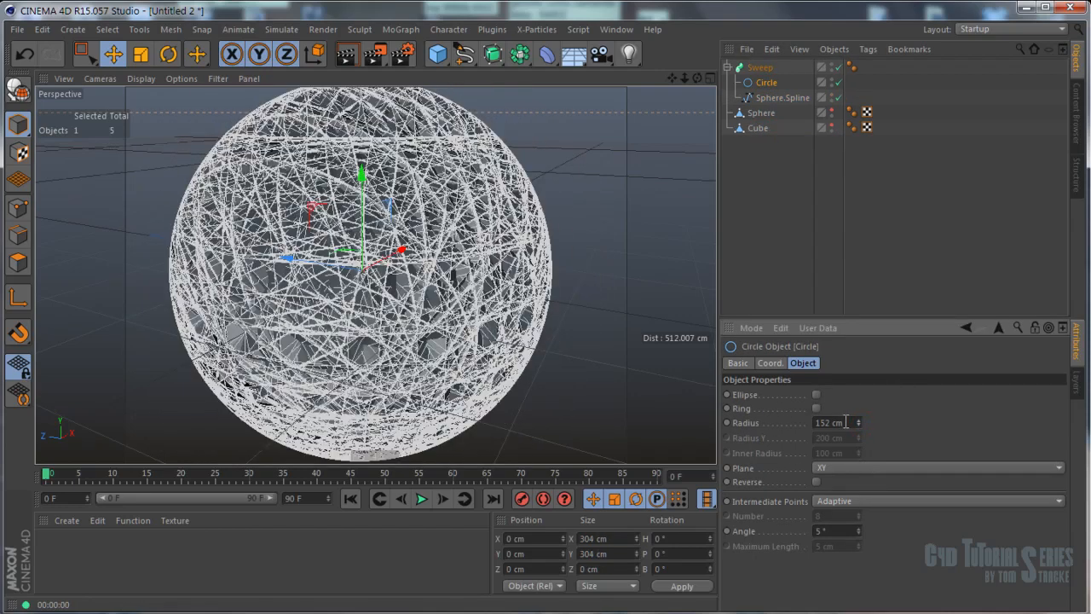
pyautogui.write('1')
pyautogui.press('Return')
pyautogui.click(554, 166)
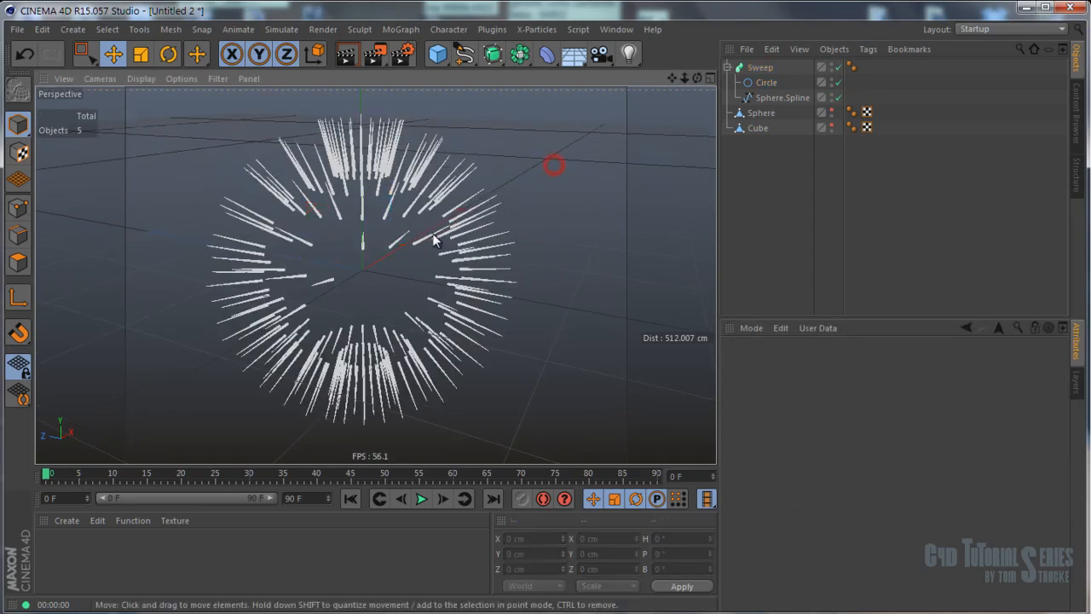
# Change the viewport to Gouraud shading and render the current view to check the swept spikes.
pyautogui.scroll(5, 433, 238)
pyautogui.scroll(-3, 432, 237)
pyautogui.press('n')
pyautogui.press('a')
pyautogui.keyDown('alt'); pyautogui.moveTo(432, 239); pyautogui.dragTo(454, 209); pyautogui.keyUp('alt')
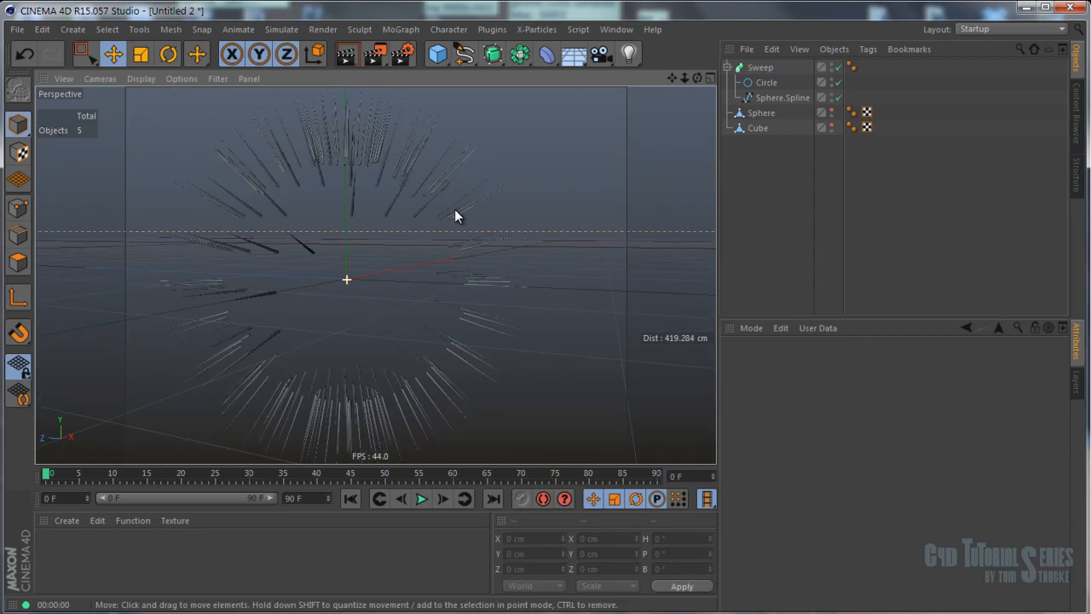
pyautogui.click(346, 53)
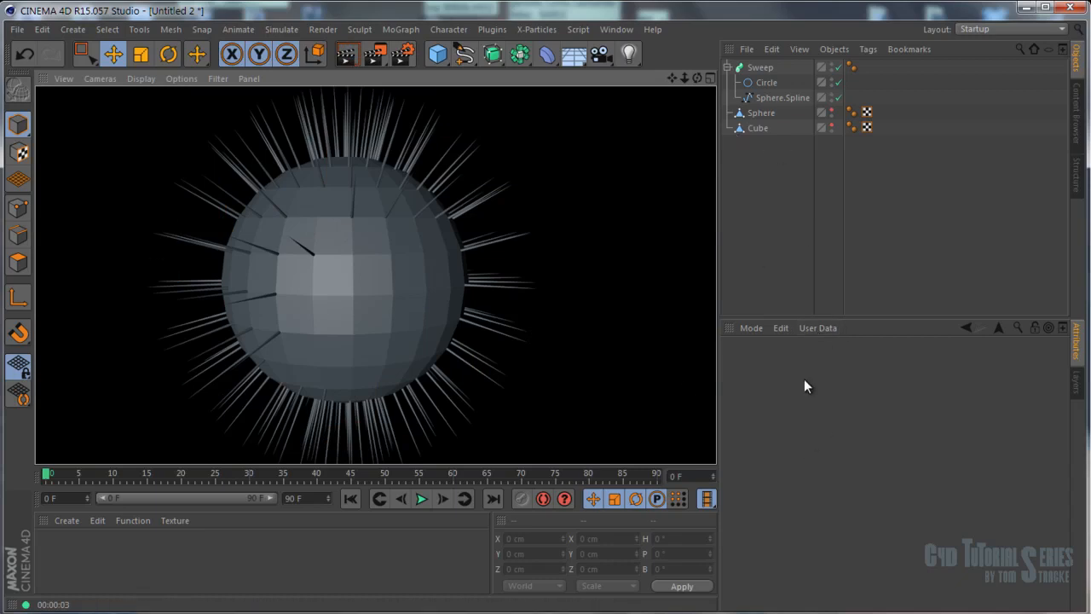
# Apply a new plain white luminous material to the Sweep object and render the view to check it.
pyautogui.doubleClick(149, 564)
pyautogui.doubleClick(52, 552)
pyautogui.click(303, 283)
pyautogui.click(303, 310)
pyautogui.moveTo(790, 79); pyautogui.dragTo(771, 66)
pyautogui.click(659, 120)
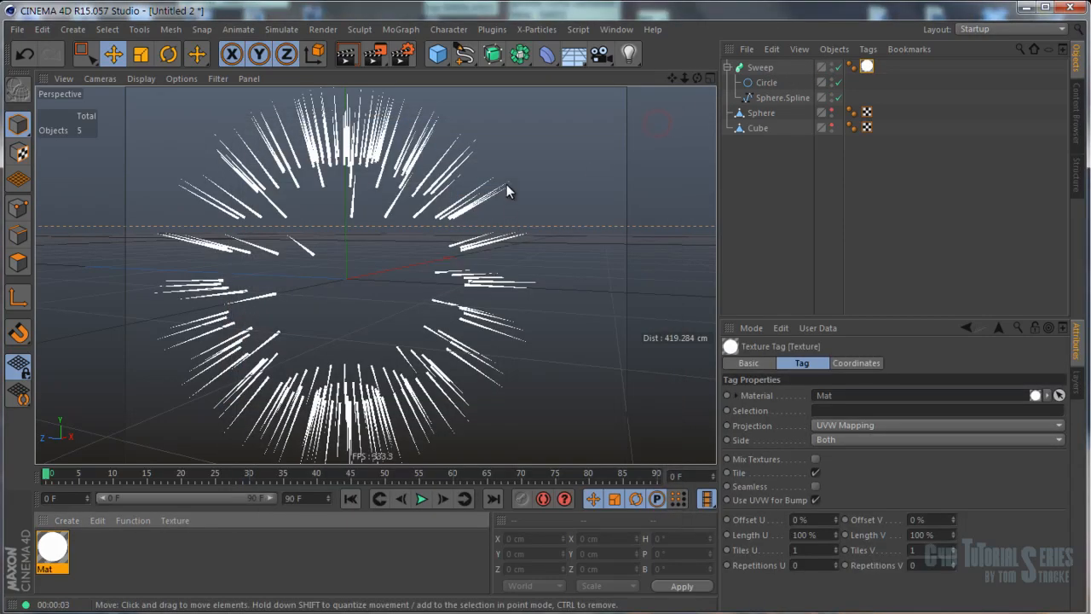
pyautogui.click(363, 57)
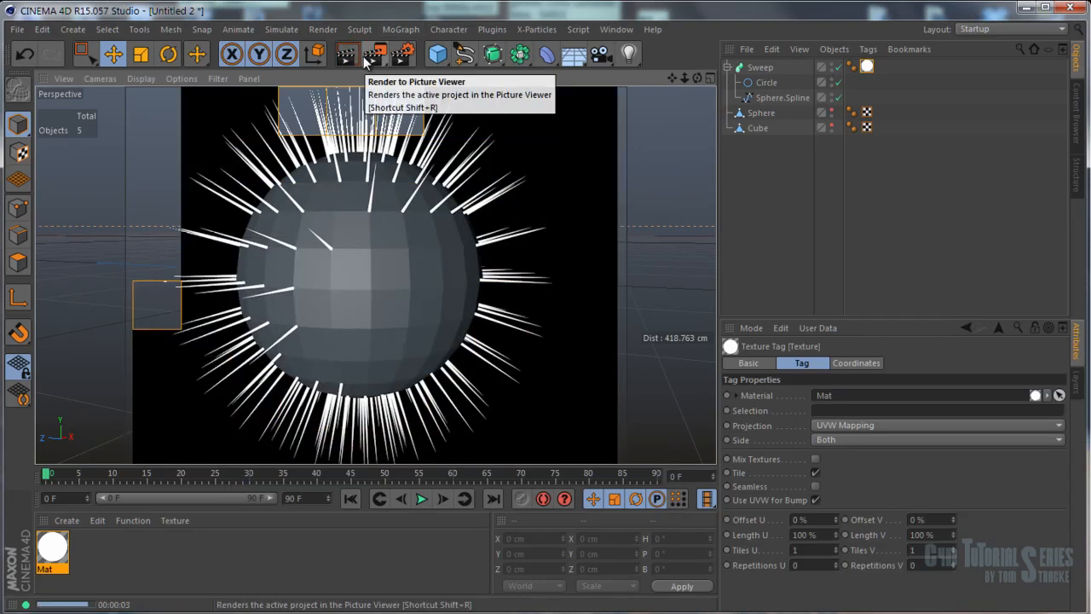
pyautogui.scroll(-5, 375, 273)
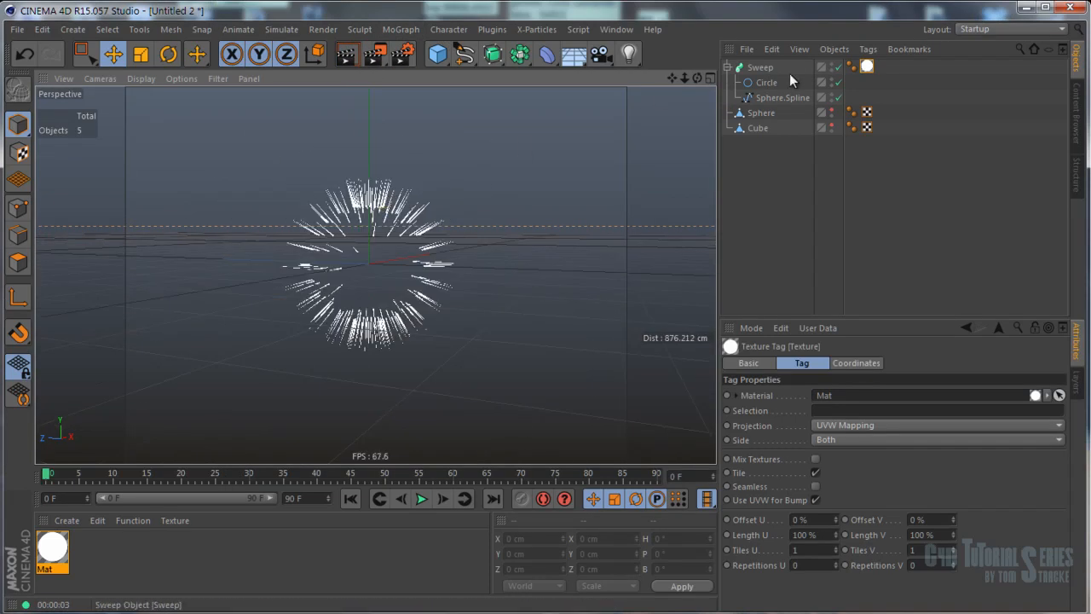
# Delete the Sweep object with its children and make the Sphere and the Cube visible in the viewport again.
pyautogui.click(759, 67)
pyautogui.press('Delete')
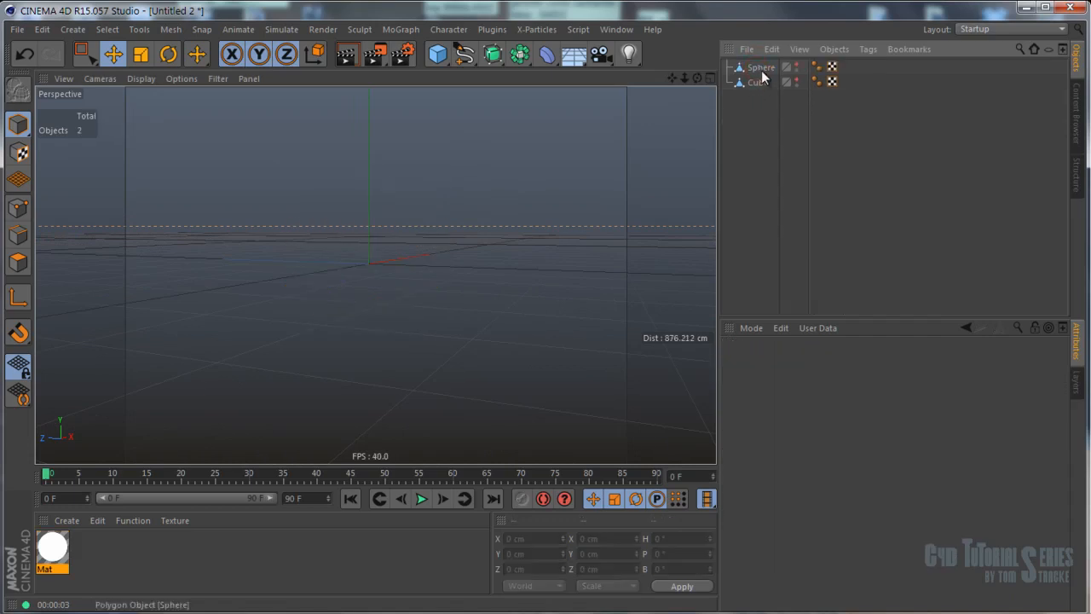
pyautogui.click(759, 68)
pyautogui.click(758, 83)
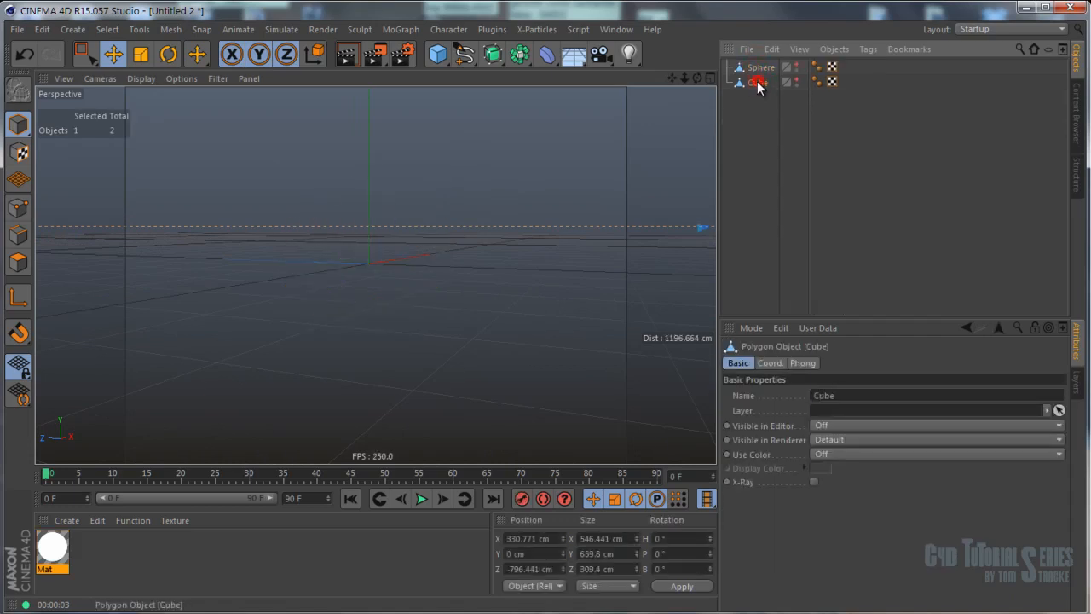
pyautogui.click(797, 65)
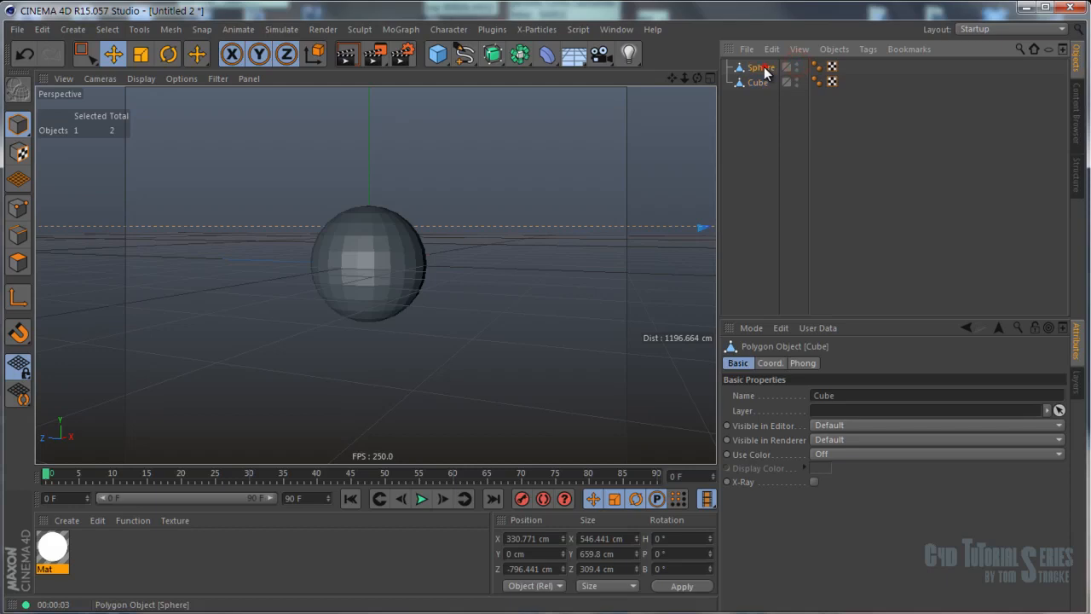
pyautogui.click(761, 68)
pyautogui.keyDown('alt'); pyautogui.moveTo(445, 245); pyautogui.dragTo(344, 268, button='right'); pyautogui.keyUp('alt')
pyautogui.keyDown('alt'); pyautogui.moveTo(344, 268); pyautogui.dragTo(386, 260, button='middle'); pyautogui.keyUp('alt')
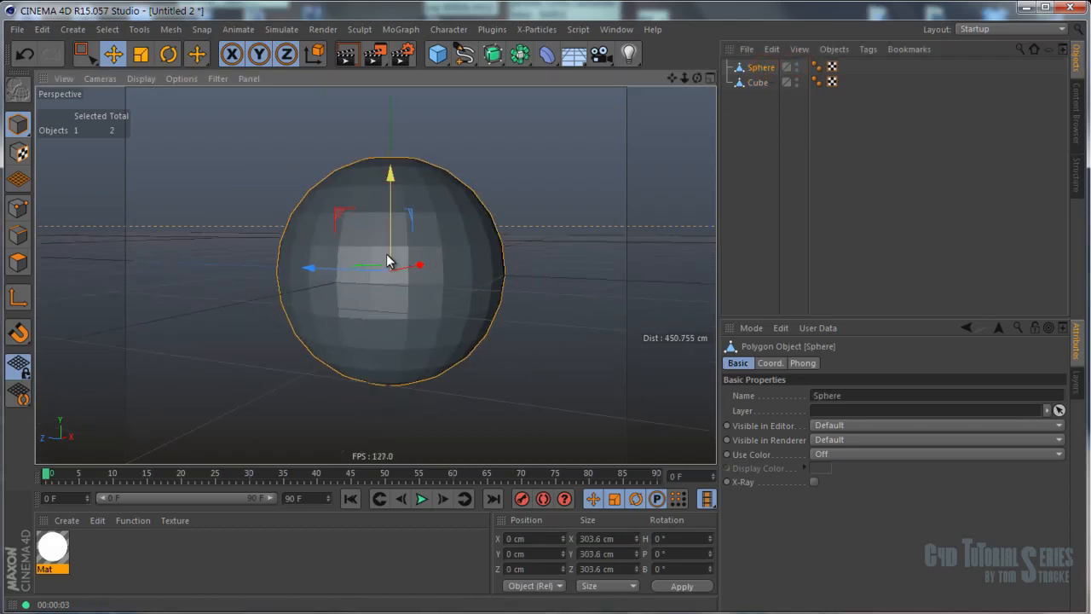
pyautogui.press('e')
pyautogui.keyDown('alt'); pyautogui.moveTo(442, 258); pyautogui.dragTo(450, 267); pyautogui.keyUp('alt')
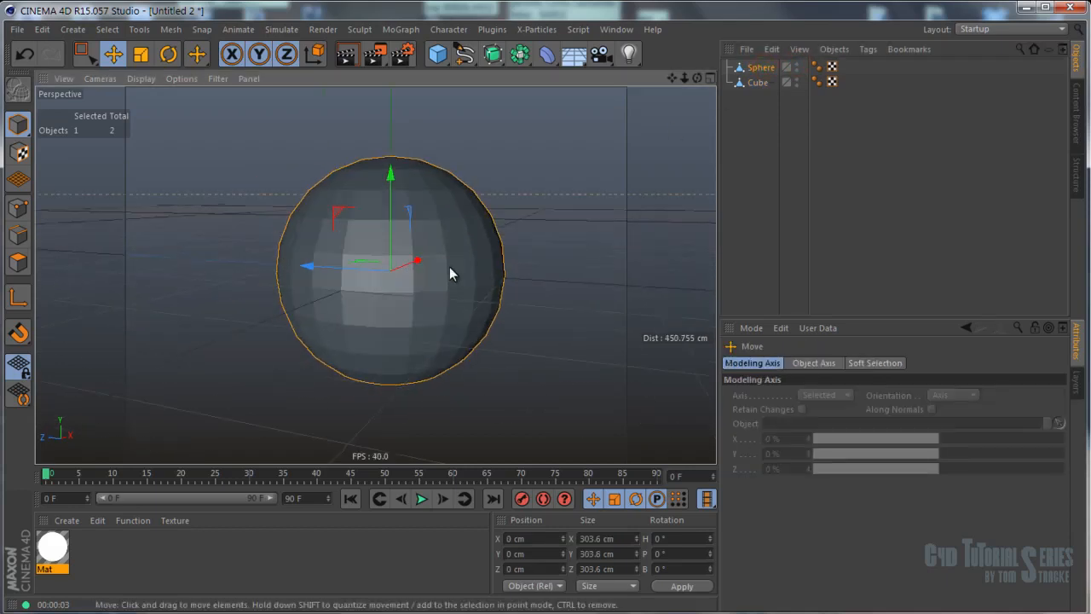
pyautogui.click(757, 83)
pyautogui.press('Delete')
pyautogui.keyDown('alt'); pyautogui.moveTo(348, 289); pyautogui.dragTo(323, 291); pyautogui.keyUp('alt')
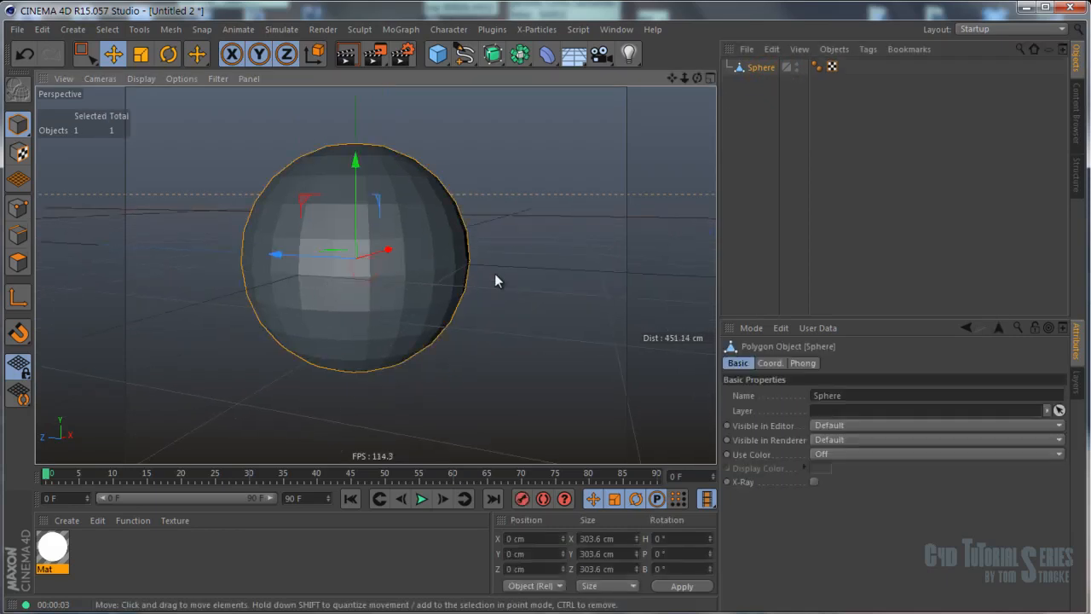
pyautogui.hotkey('ctrl', 'z')
pyautogui.hotkey('ctrl', 'z')
# Delete the Sphere and select the remaining stepped Cube object in the viewport.
pyautogui.click(753, 65)
pyautogui.press('Delete')
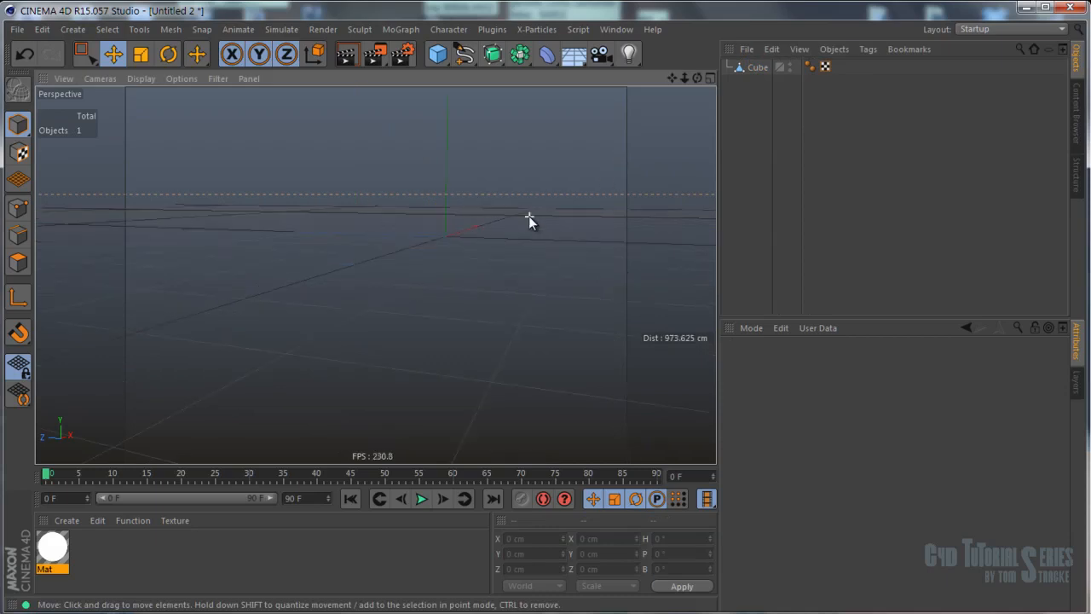
pyautogui.keyDown('alt'); pyautogui.moveTo(535, 214); pyautogui.dragTo(407, 221); pyautogui.keyUp('alt')
pyautogui.click(418, 227)
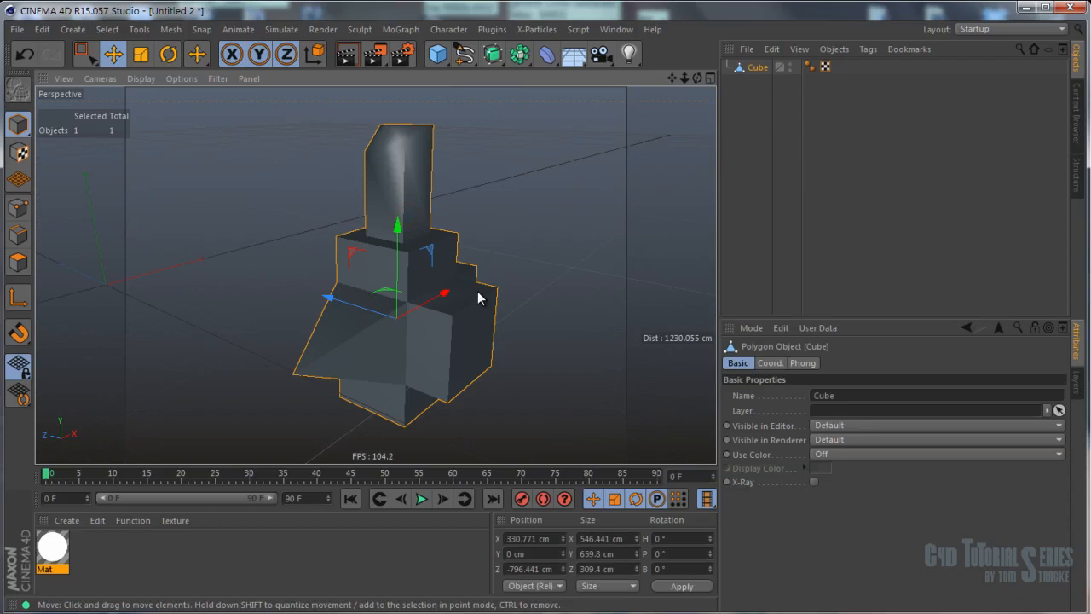
# Switch the Cube to point mode, activate the Knife tool and set its mode to Line.
pyautogui.click(18, 208)
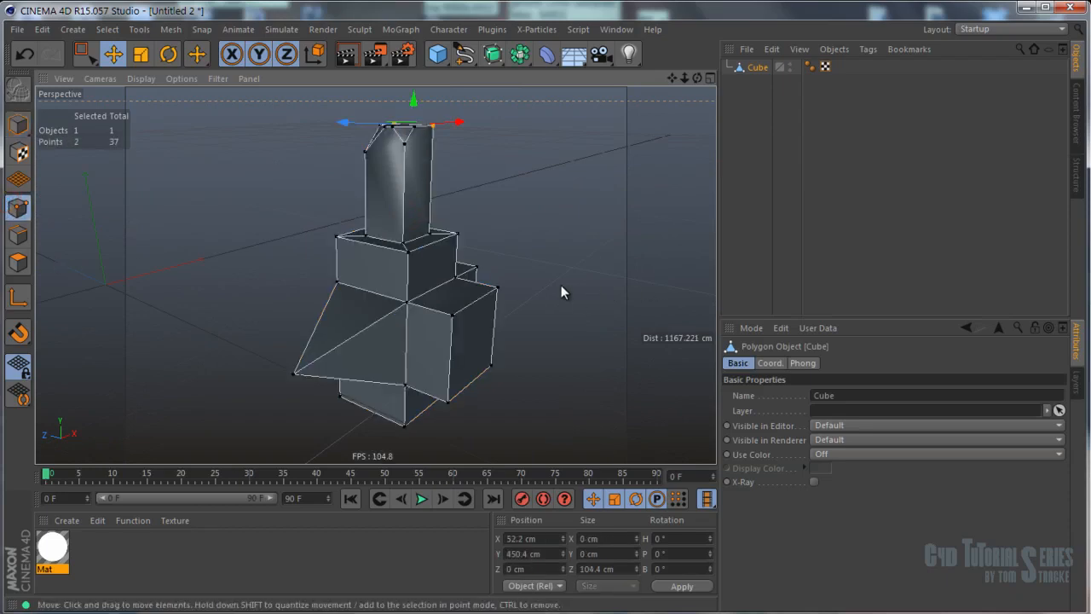
pyautogui.keyDown('alt'); pyautogui.moveTo(571, 260); pyautogui.dragTo(539, 288); pyautogui.keyUp('alt')
pyautogui.scroll(5, 403, 242)
pyautogui.rightClick(514, 211)
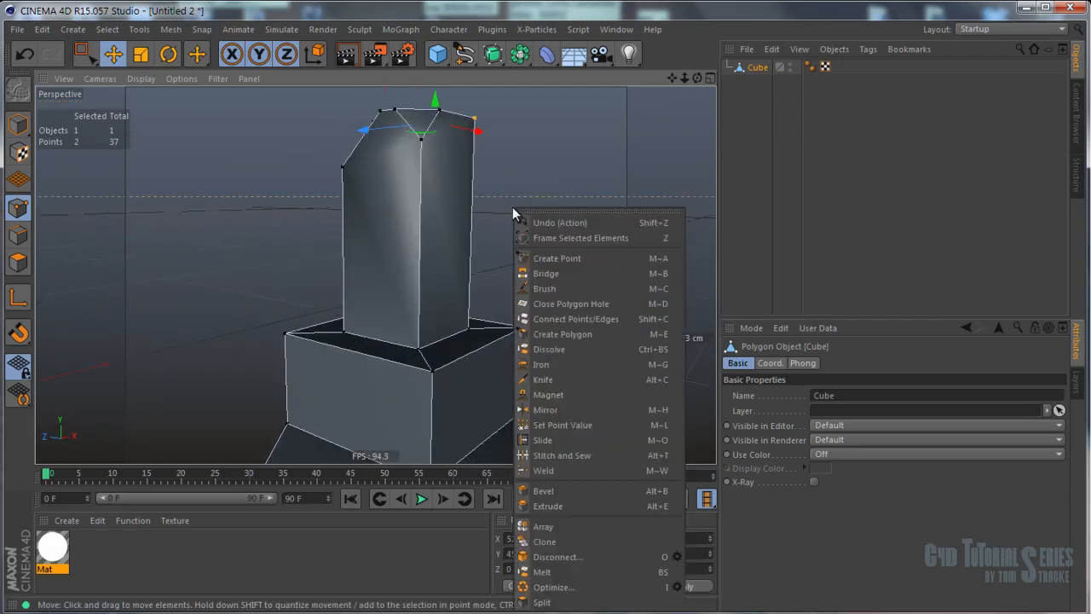
pyautogui.click(559, 375)
pyautogui.click(219, 183)
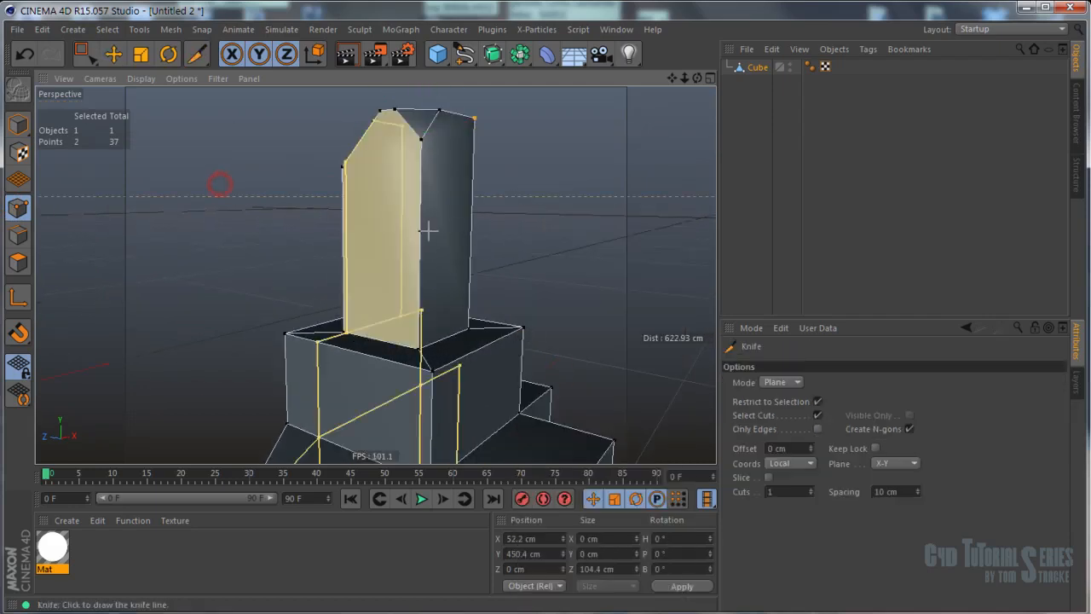
pyautogui.click(785, 382)
pyautogui.click(783, 391)
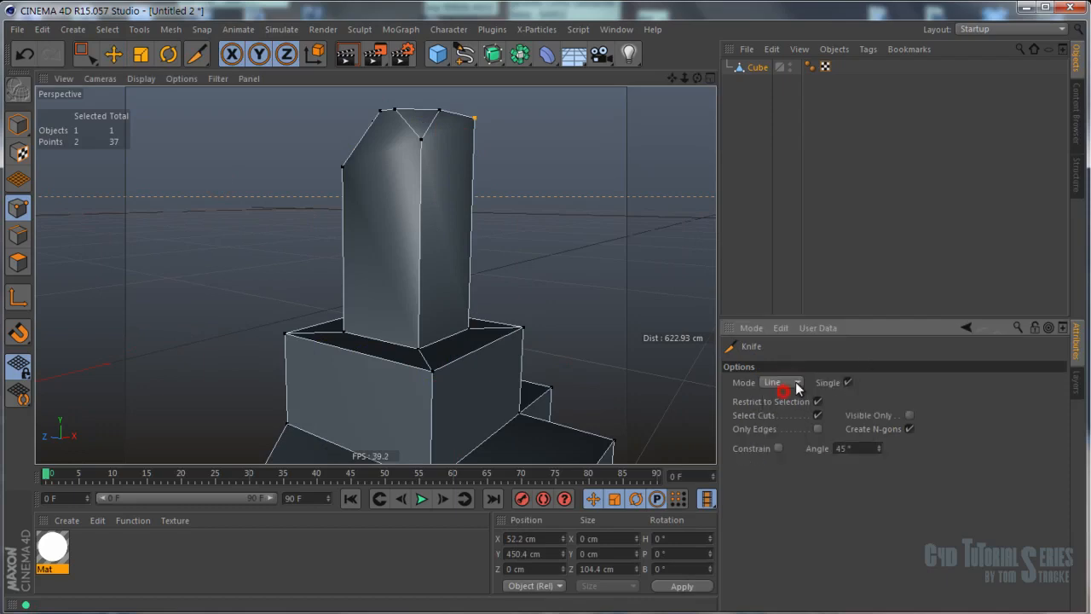
# Cut three roughly horizontal knife lines across the upper tower of the Cube and leave the Knife tool.
pyautogui.click(247, 222)
pyautogui.click(575, 225)
pyautogui.click(286, 249)
pyautogui.click(665, 235)
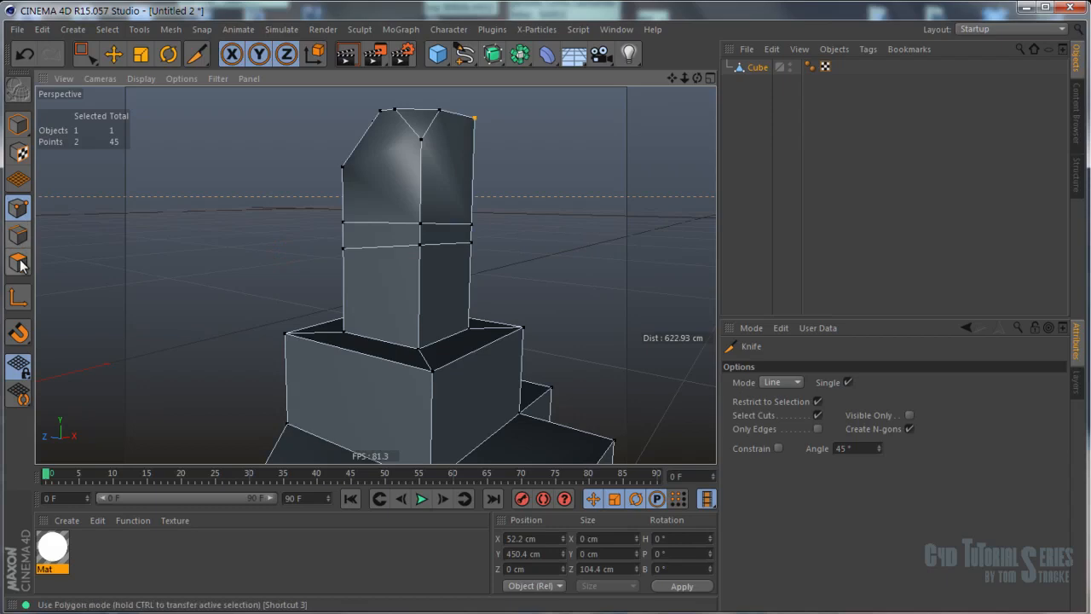
pyautogui.click(271, 182)
pyautogui.click(556, 188)
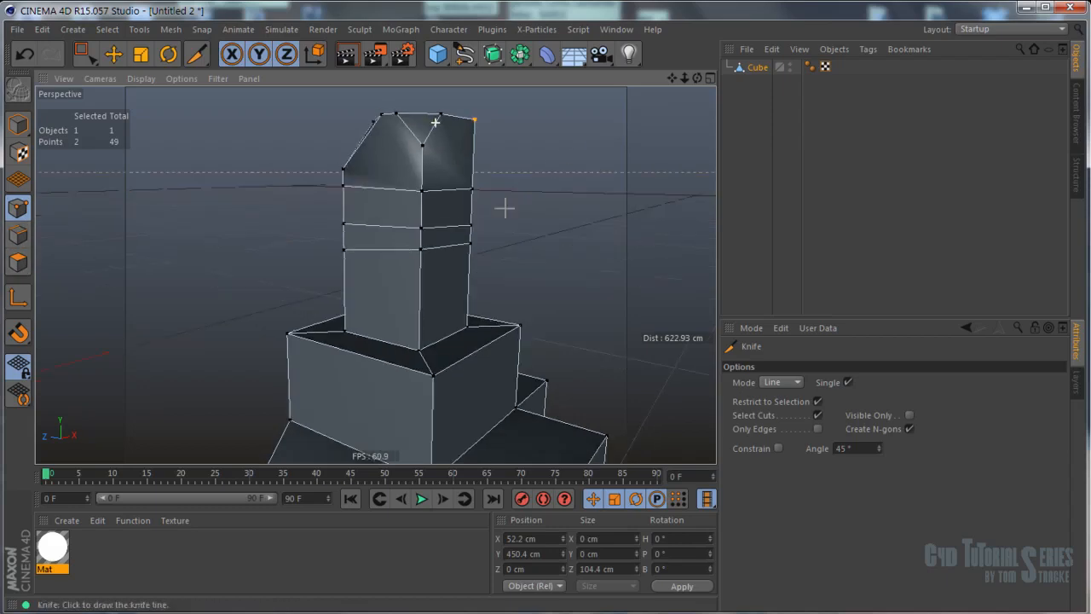
pyautogui.keyDown('alt'); pyautogui.moveTo(502, 176); pyautogui.dragTo(509, 243); pyautogui.keyUp('alt')
pyautogui.keyDown('alt'); pyautogui.moveTo(407, 173); pyautogui.dragTo(498, 194, button='right'); pyautogui.keyUp('alt')
pyautogui.press('e')
pyautogui.keyDown('alt'); pyautogui.moveTo(495, 222); pyautogui.dragTo(419, 254); pyautogui.keyUp('alt')
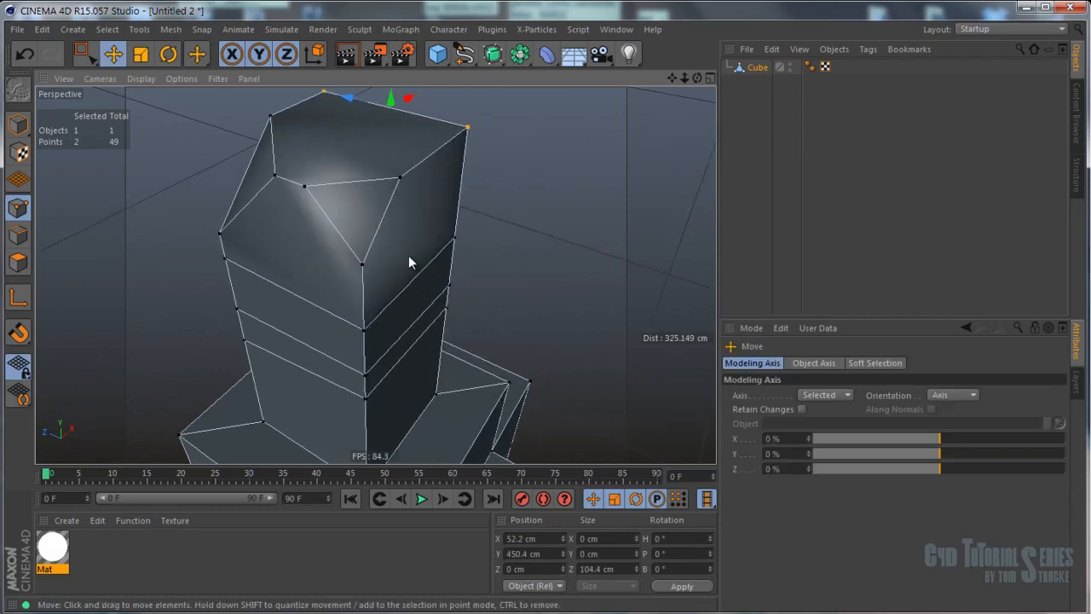
# Select the lower corner point of the tower's triangular front face and activate the Set Point Value tool.
pyautogui.click(360, 264)
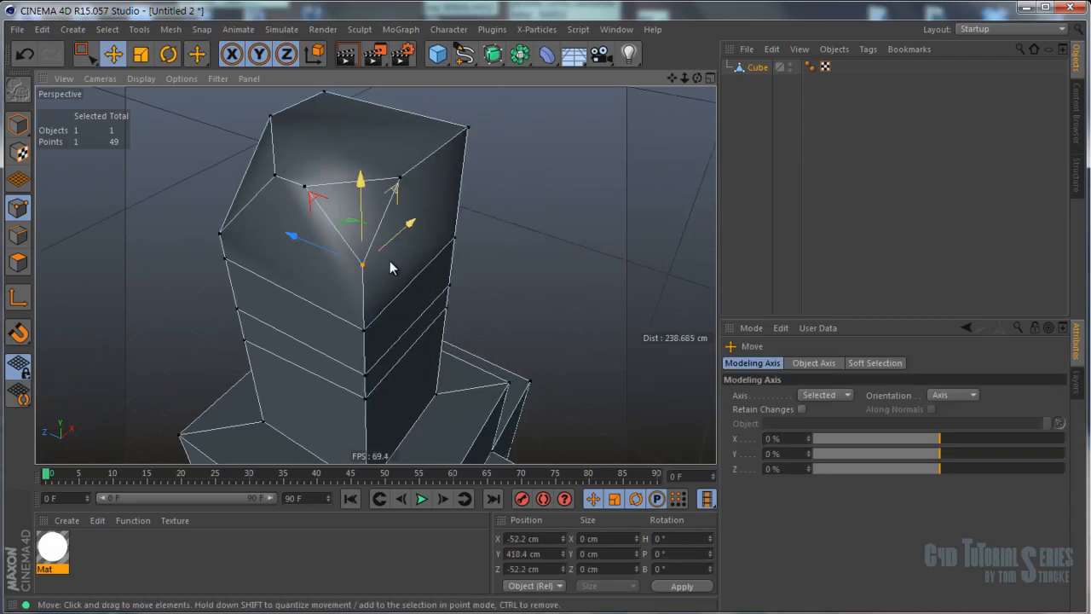
pyautogui.rightClick(534, 235)
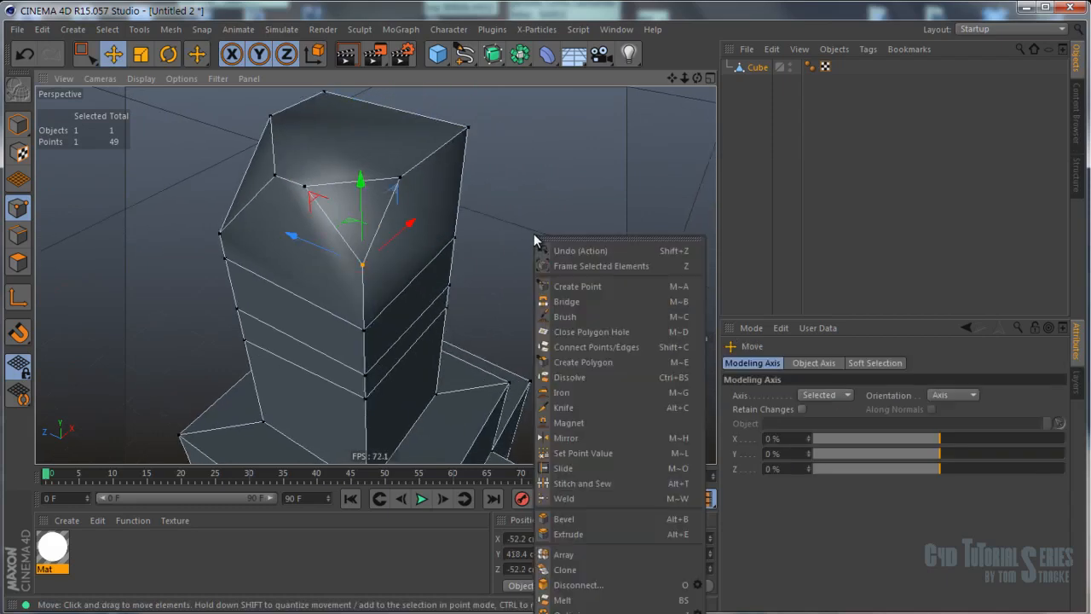
pyautogui.click(596, 451)
# Try to stitch the triangle's lower corner point onto its neighbouring upper corner with the Stitch and Sew tool.
pyautogui.rightClick(542, 286)
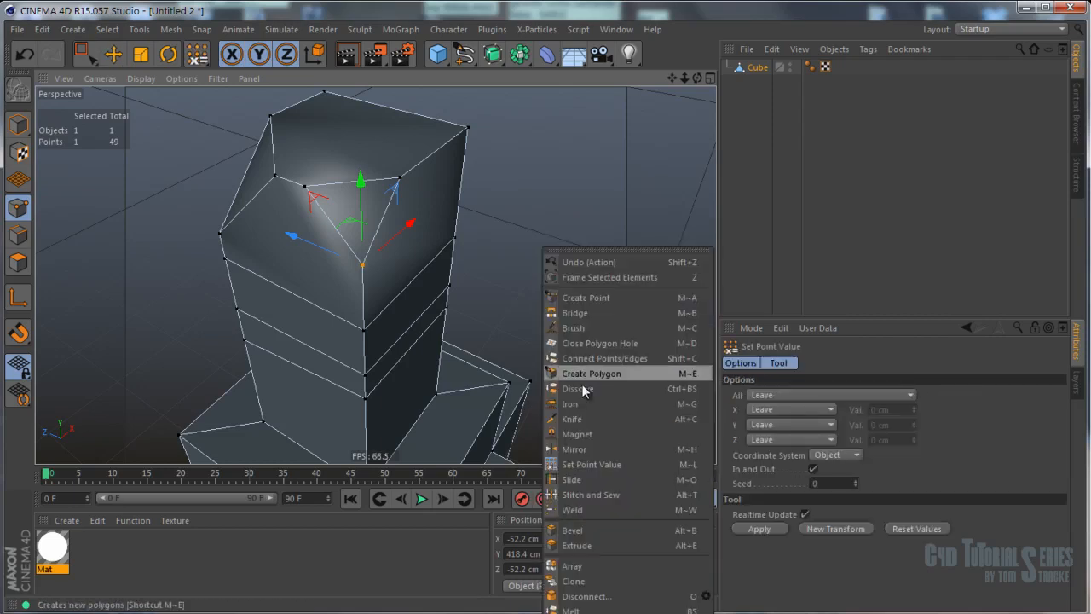
pyautogui.click(589, 495)
pyautogui.moveTo(362, 266); pyautogui.dragTo(400, 177)
pyautogui.moveTo(359, 267)
pyautogui.mouseDown()
pyautogui.moveTo(409, 196)
pyautogui.moveTo(380, 263)
pyautogui.mouseUp()
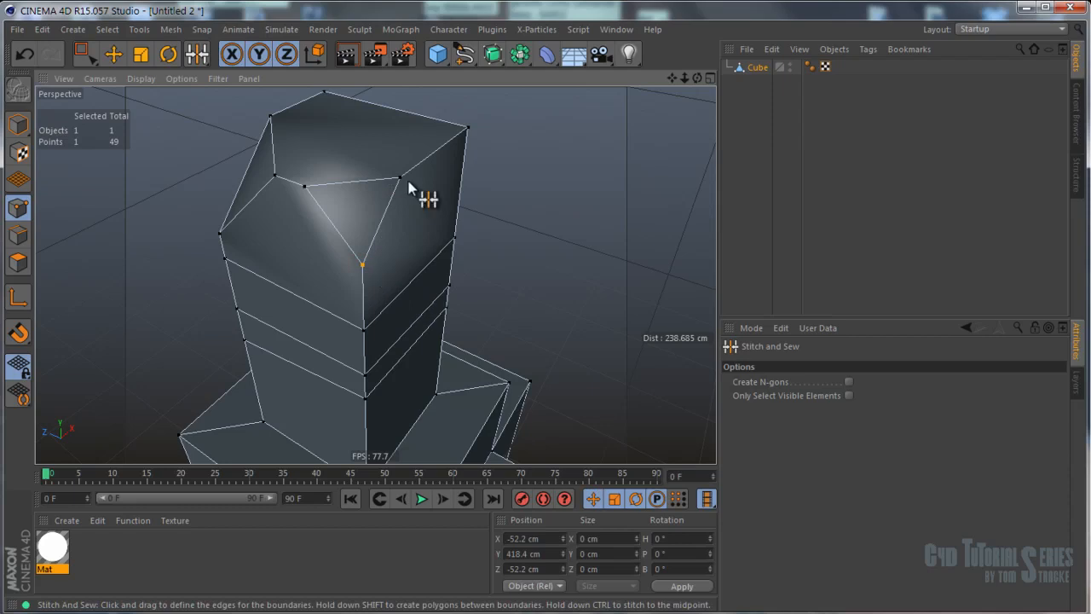
# Select the triangle's lower and upper corner points, stitch them together with Stitch and Sew, and undo the stitch.
pyautogui.press('e')
pyautogui.click(400, 177)
pyautogui.keyDown('shift'); pyautogui.click(359, 265); pyautogui.keyUp('shift')
pyautogui.press('m')
pyautogui.press('p')
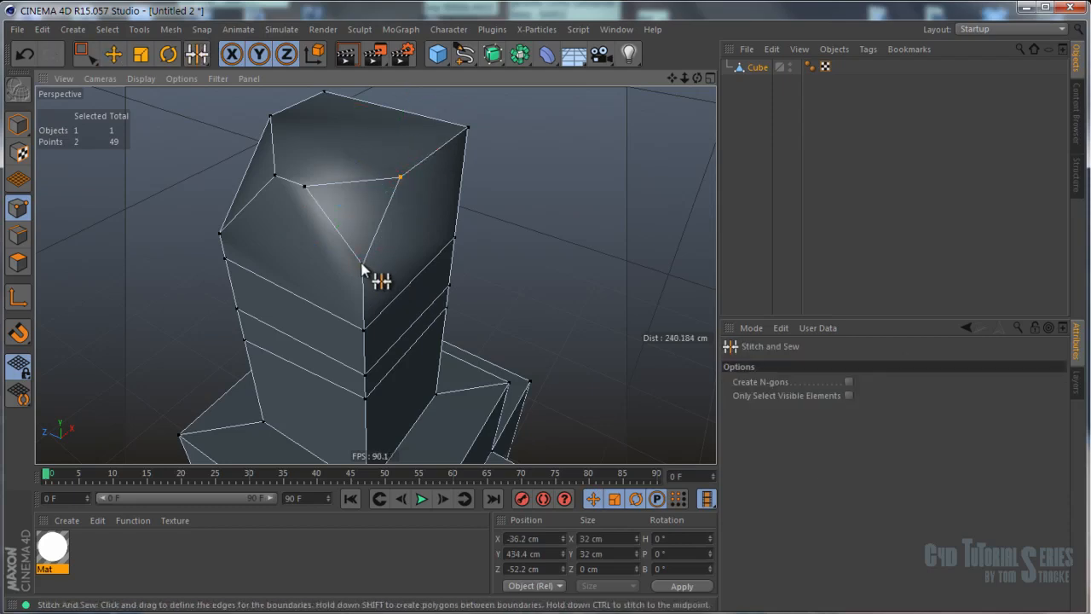
pyautogui.moveTo(363, 266); pyautogui.dragTo(399, 180)
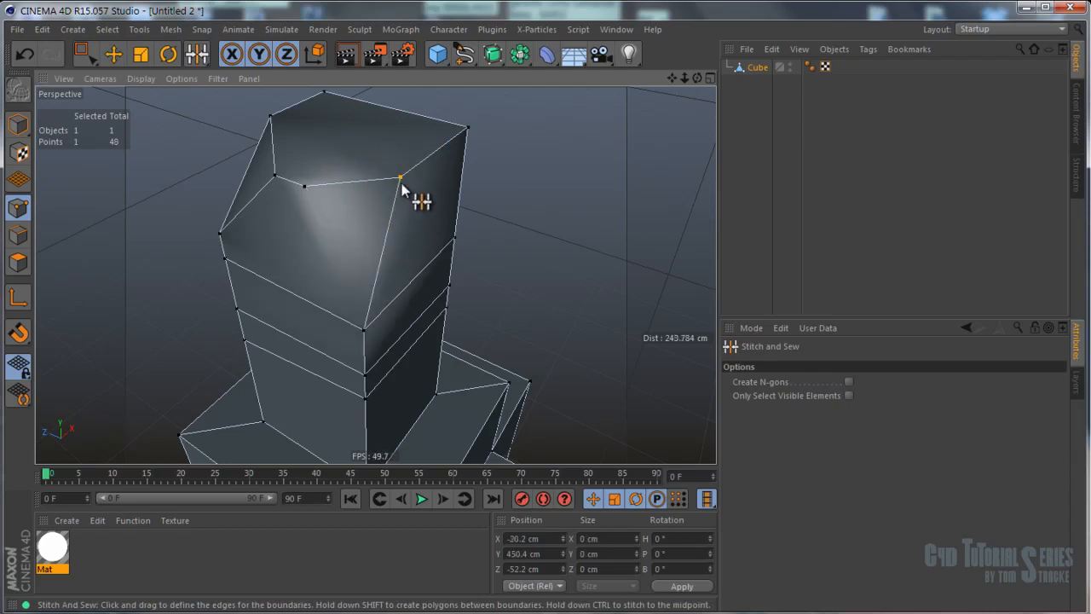
pyautogui.hotkey('ctrl', 'z')
# Clear the point selection and stitch the triangle's corner points onto the adjacent top-edge corners of the tower.
pyautogui.press('e')
pyautogui.click(560, 214)
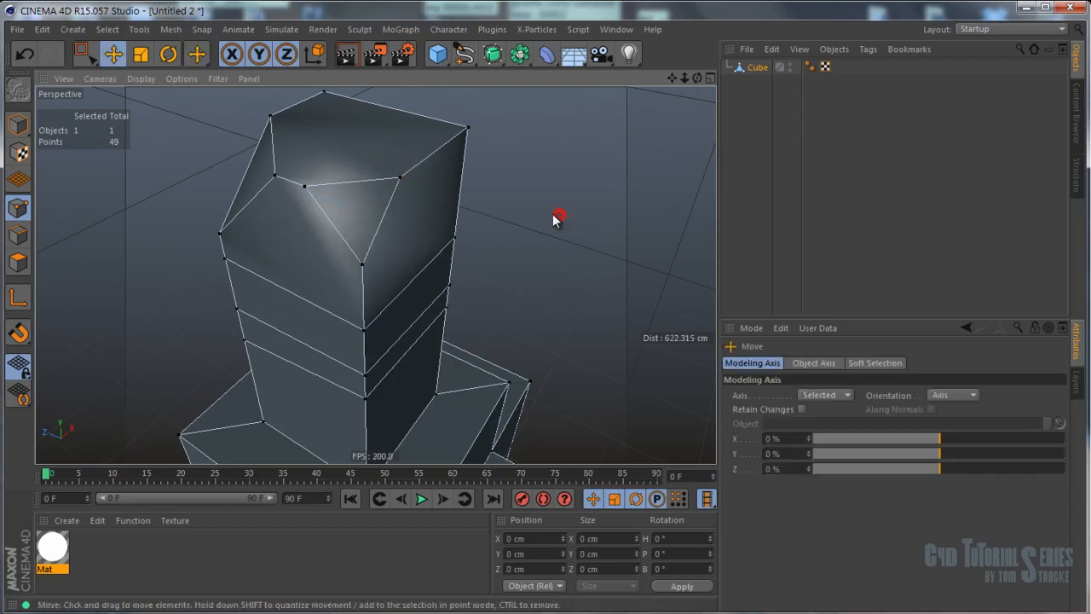
pyautogui.press('m')
pyautogui.press('p')
pyautogui.moveTo(363, 262); pyautogui.dragTo(398, 179)
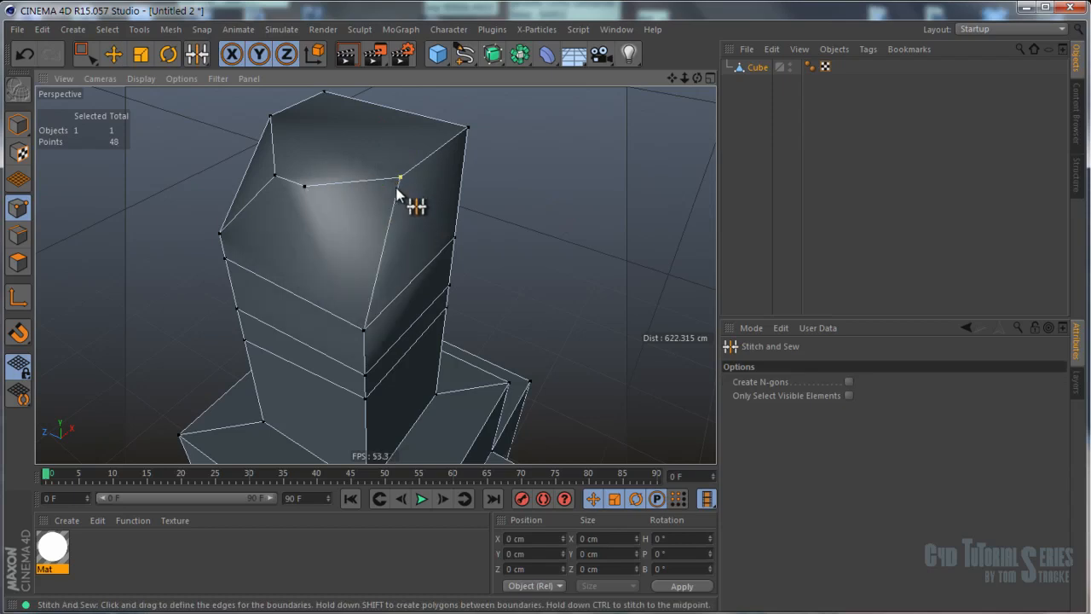
pyautogui.hotkey('ctrl', 'z')
pyautogui.moveTo(362, 263); pyautogui.dragTo(399, 179)
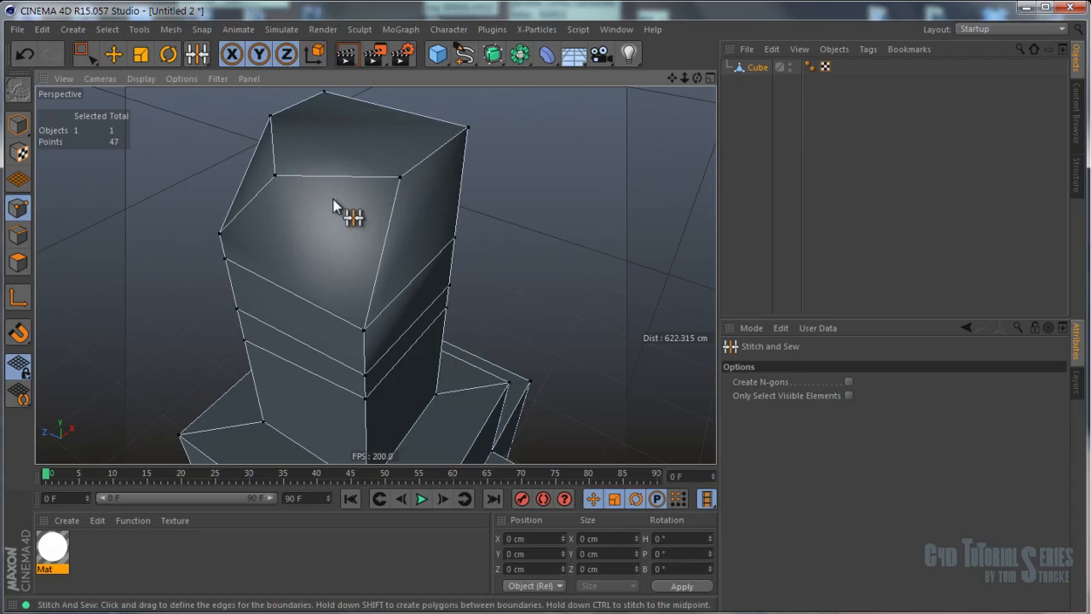
# Select both end points of the tower's upper side edge and activate the Weld tool.
pyautogui.press('e')
pyautogui.click(395, 170)
pyautogui.click(469, 131)
pyautogui.keyDown('alt'); pyautogui.moveTo(469, 132); pyautogui.dragTo(528, 184); pyautogui.keyUp('alt')
pyautogui.rightClick(529, 185)
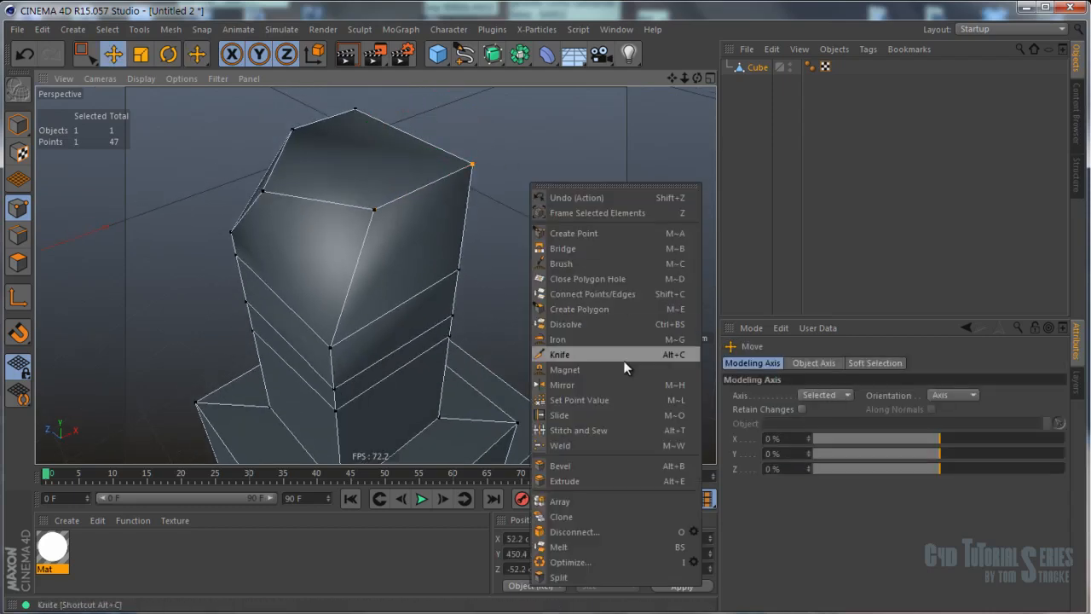
pyautogui.click(594, 445)
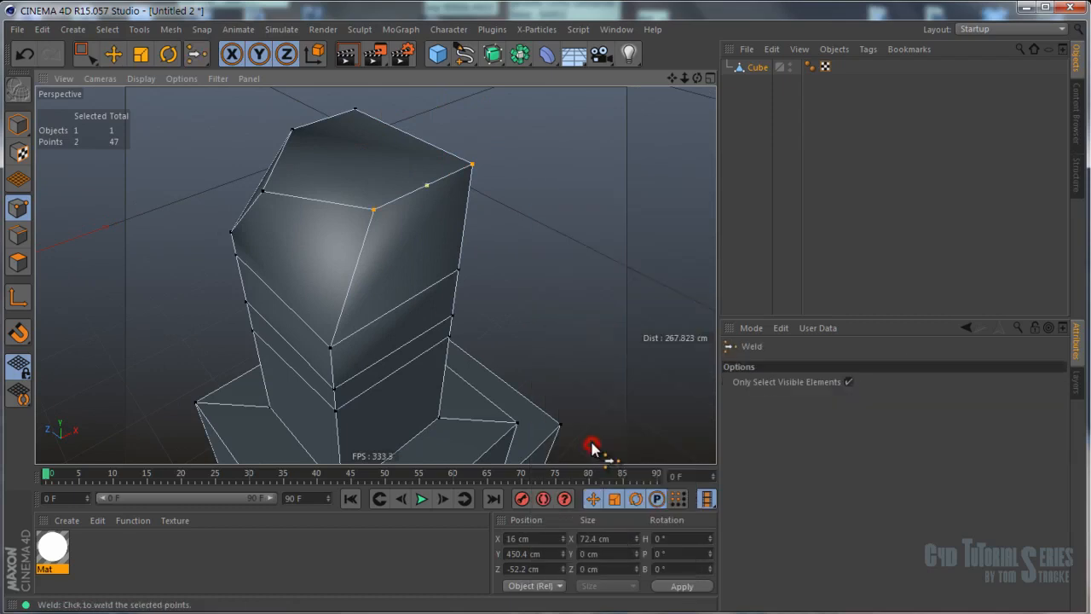
# Weld the two selected points in turn at the front point, the rear point and their midpoint, undoing each weld.
pyautogui.click(374, 211)
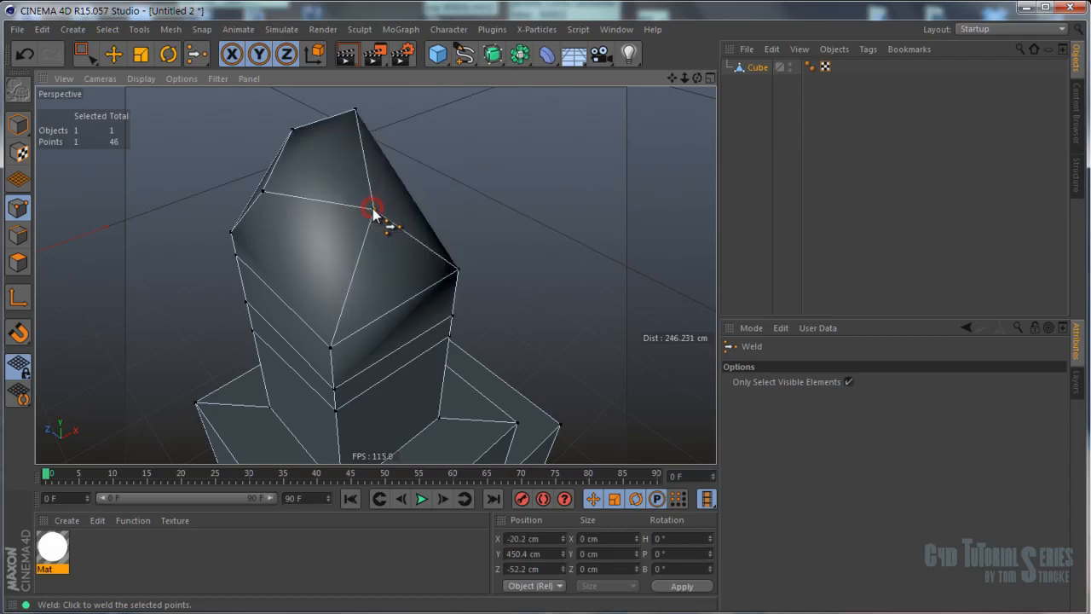
pyautogui.hotkey('ctrl', 'z')
pyautogui.click(473, 165)
pyautogui.hotkey('ctrl', 'z')
pyautogui.click(428, 196)
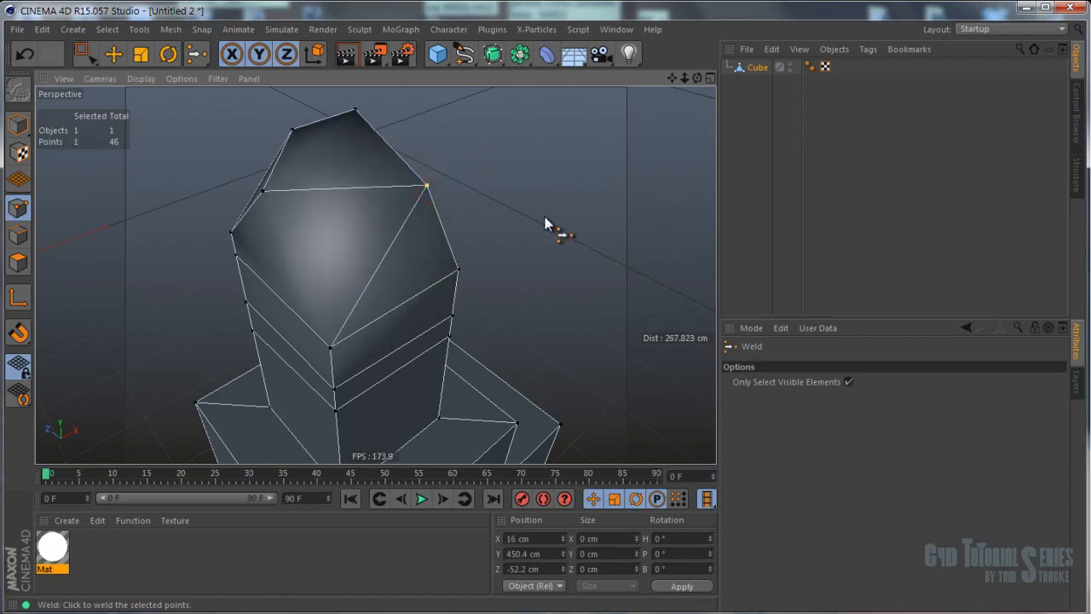
pyautogui.hotkey('ctrl', 'z')
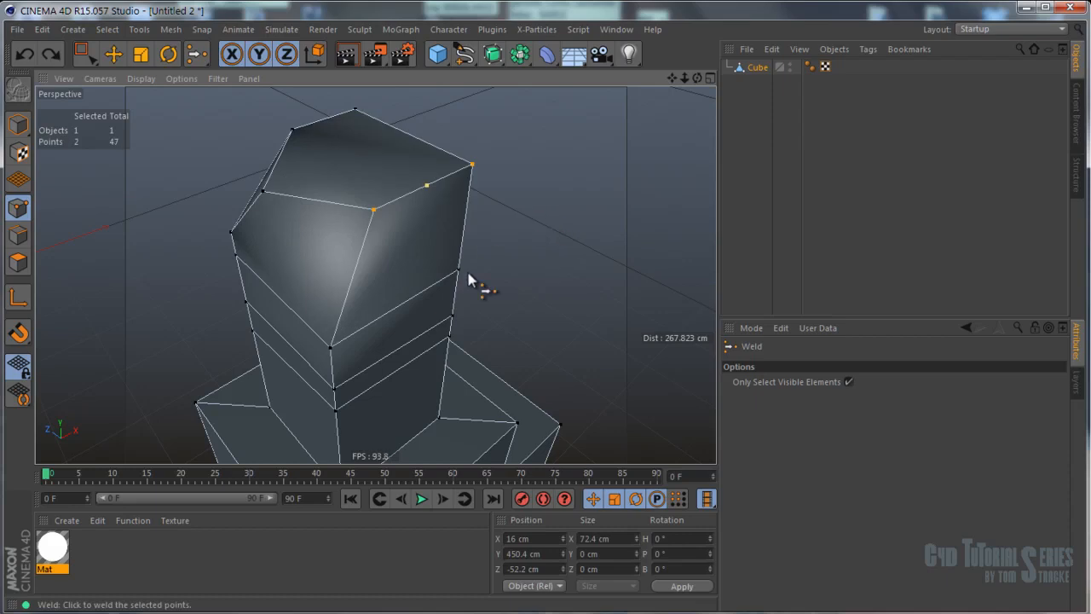
pyautogui.rightClick(571, 203)
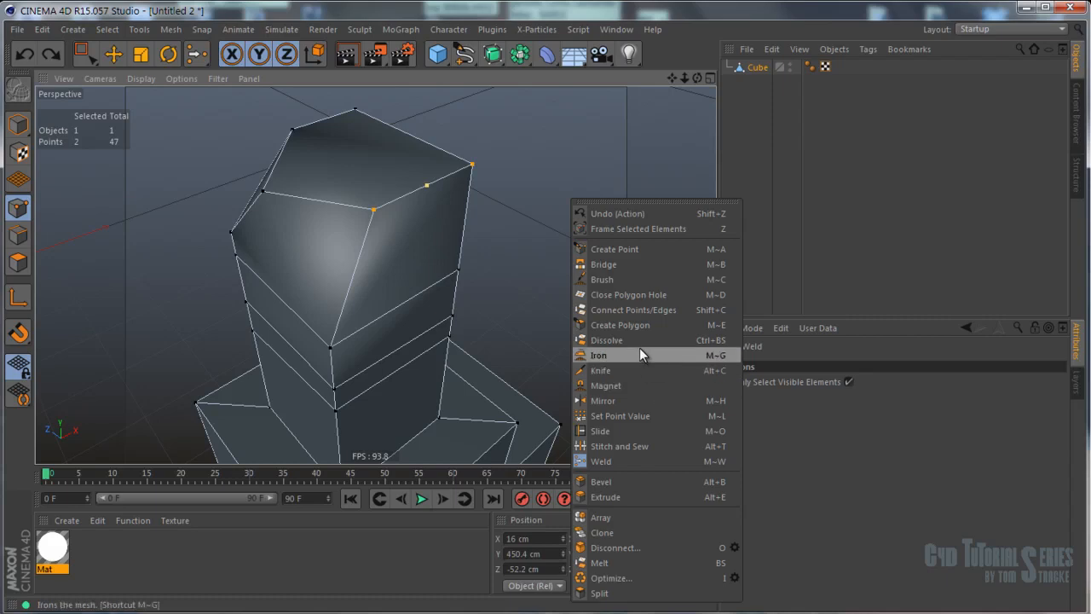
pyautogui.click(631, 549)
pyautogui.press('e')
pyautogui.rightClick(529, 230)
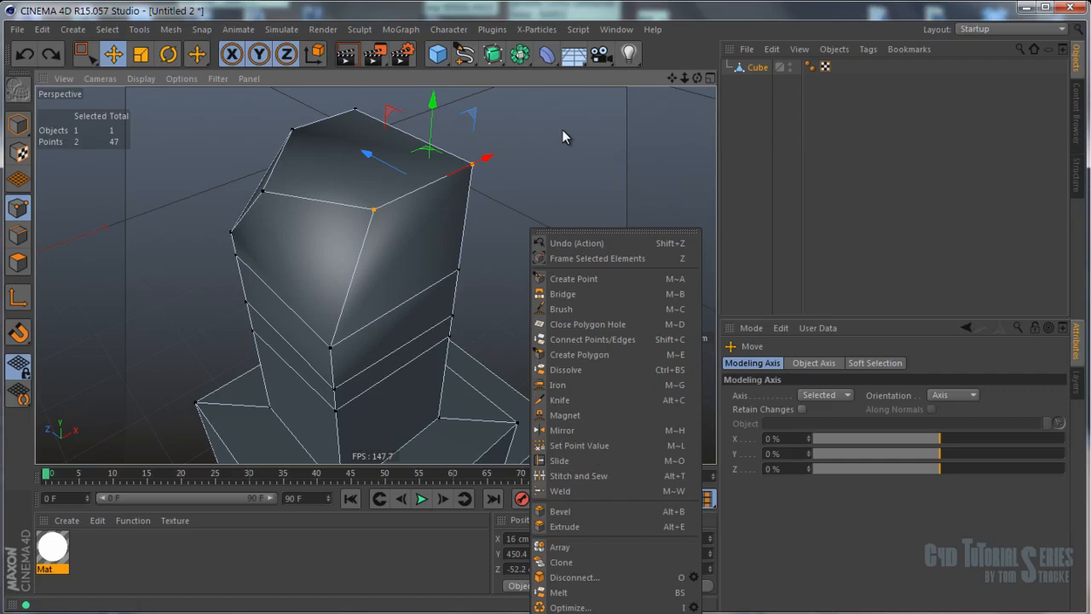
# Switch the interface layout to Startup (User) and unfold its collapsed palette of modeling commands.
pyautogui.click(995, 29)
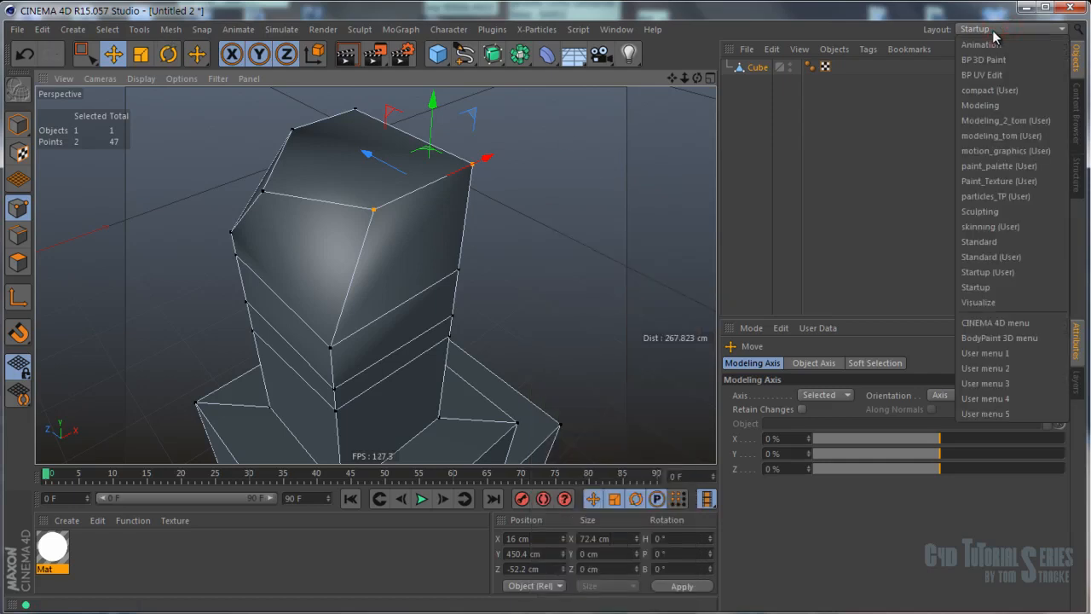
pyautogui.click(1019, 260)
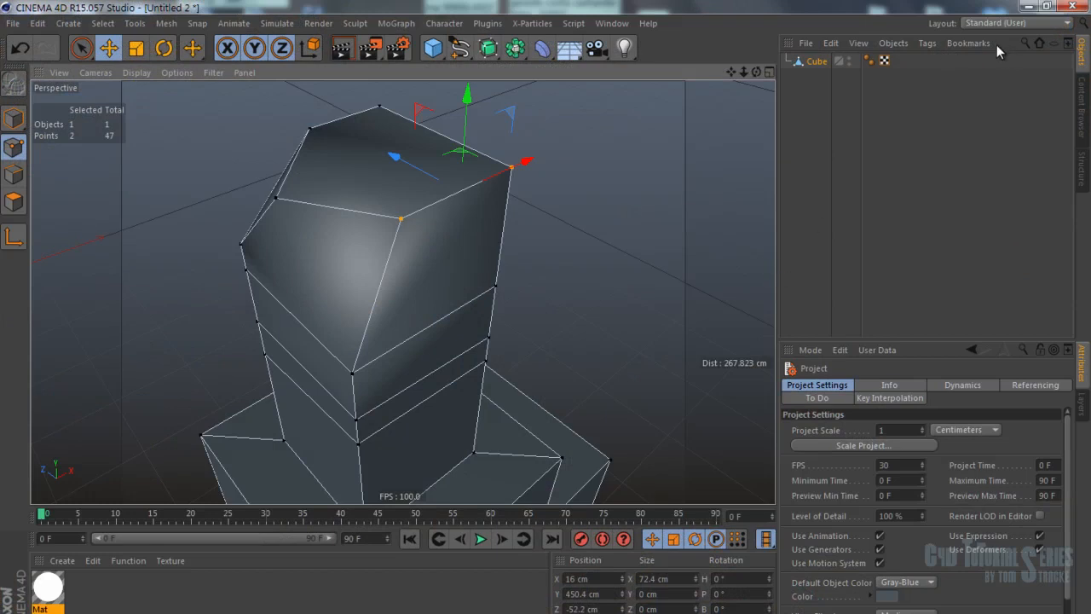
pyautogui.click(1021, 23)
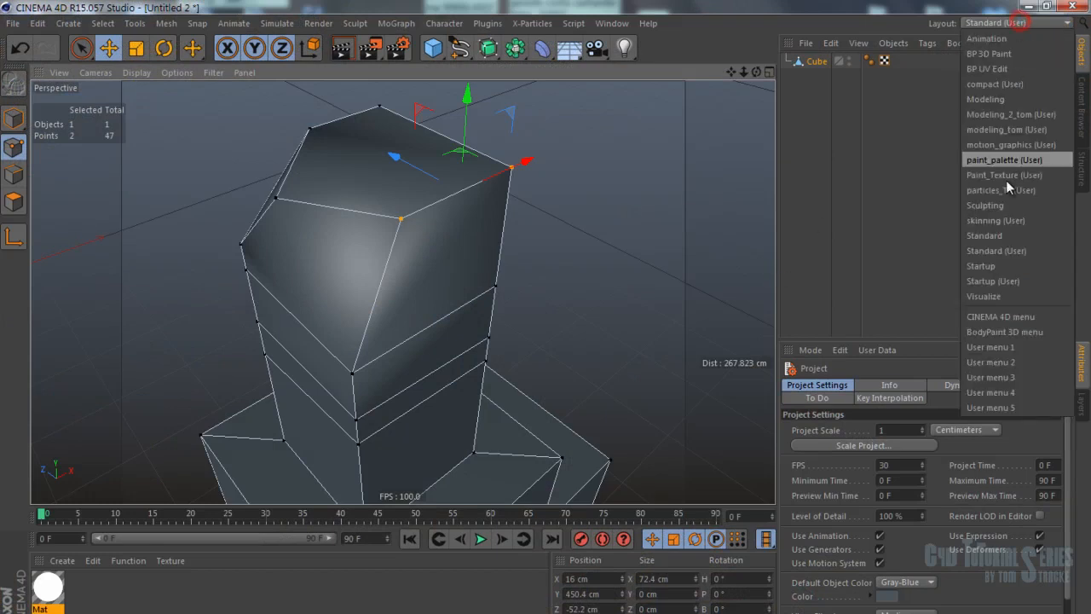
pyautogui.click(1012, 281)
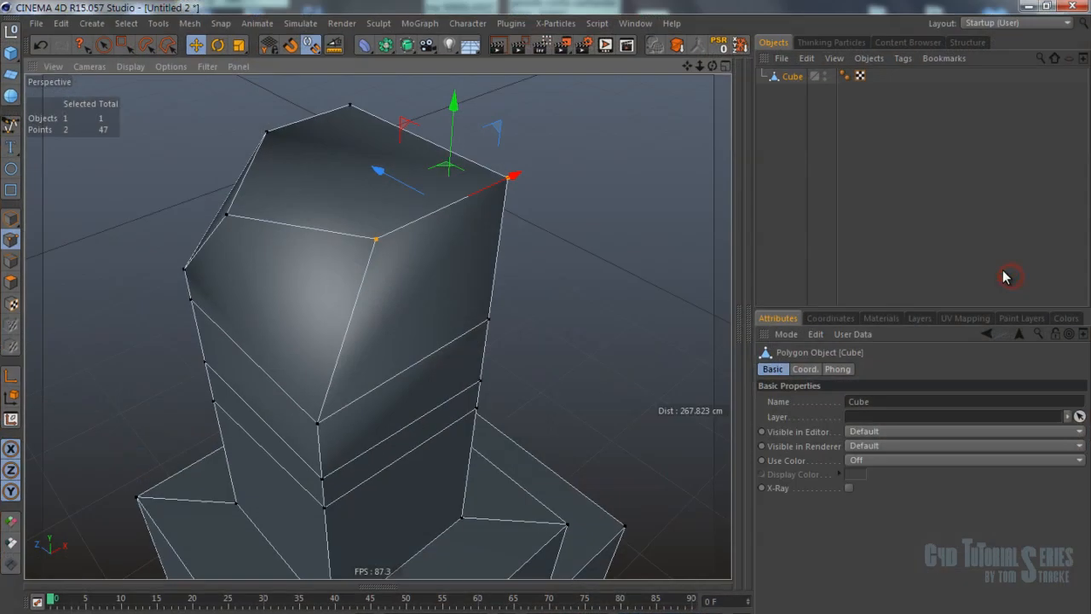
pyautogui.click(738, 273)
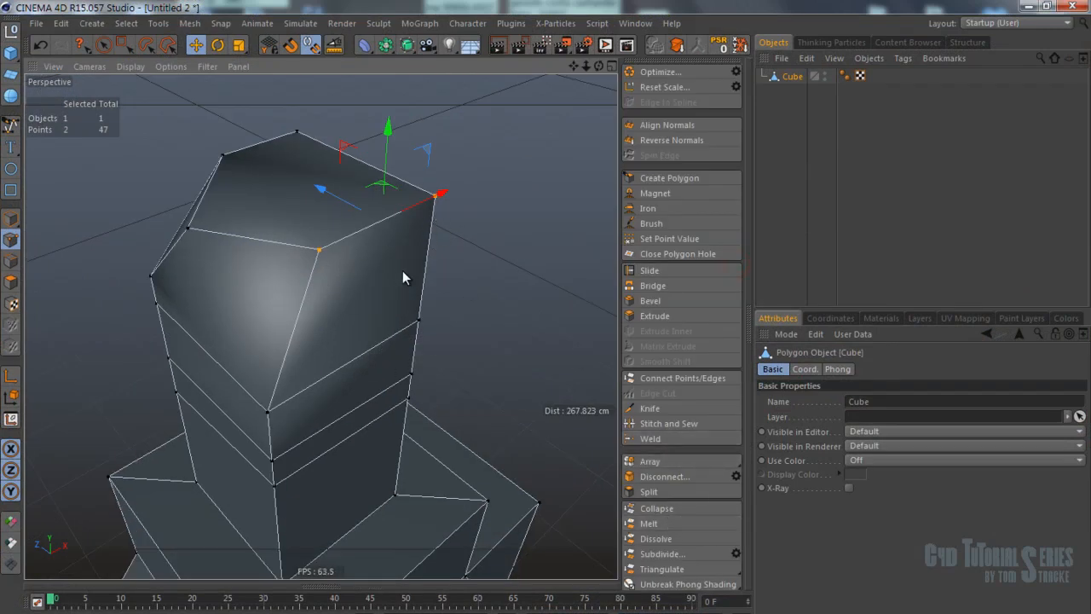
# Collapse the two selected points of the tower's upper edge and undo the collapse.
pyautogui.keyDown('alt'); pyautogui.moveTo(401, 270); pyautogui.dragTo(430, 236); pyautogui.keyUp('alt')
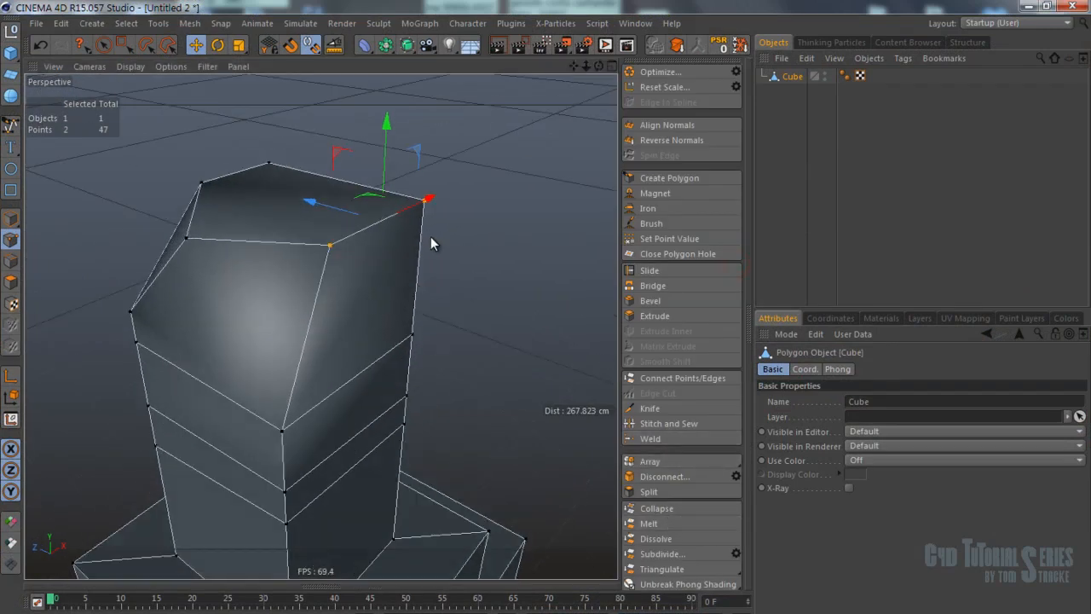
pyautogui.click(653, 510)
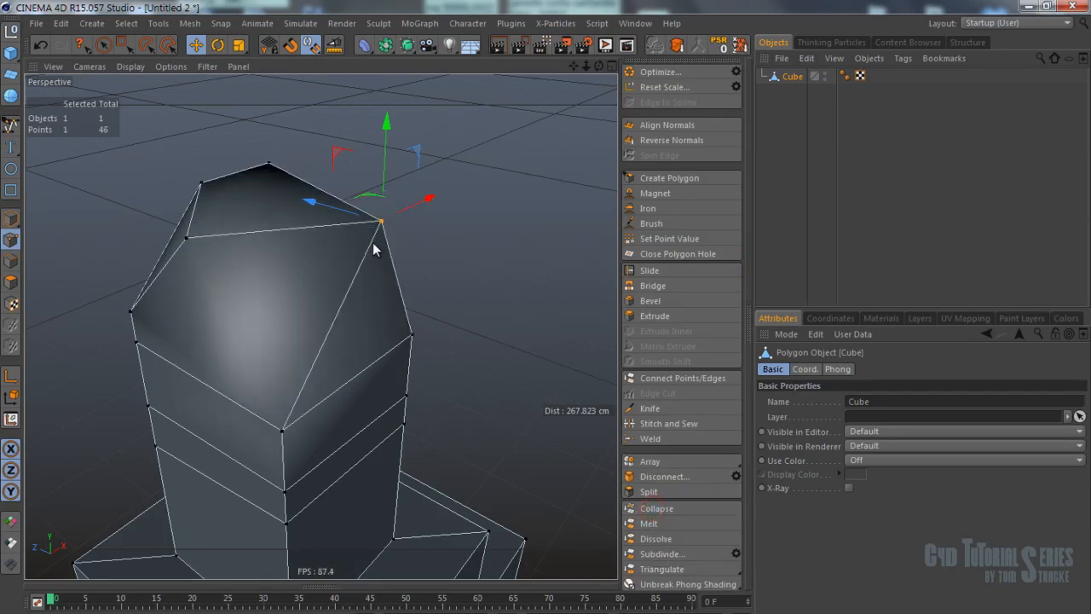
pyautogui.hotkey('ctrl', 'z')
# Look for the Collapse command among the point commands and the mesh commands.
pyautogui.rightClick(486, 225)
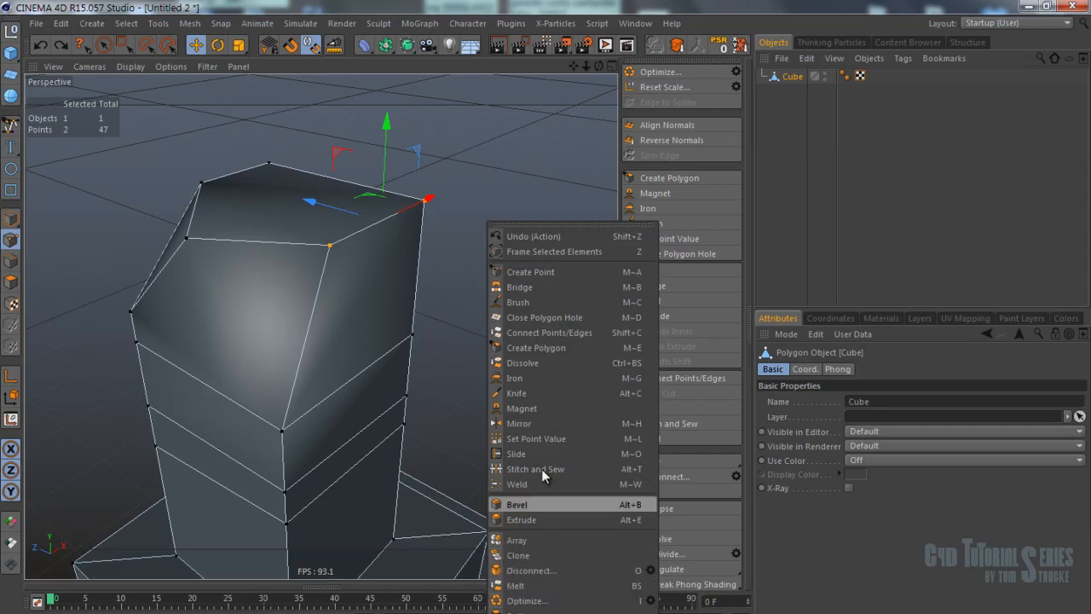
pyautogui.click(114, 23)
pyautogui.moveTo(189, 24)
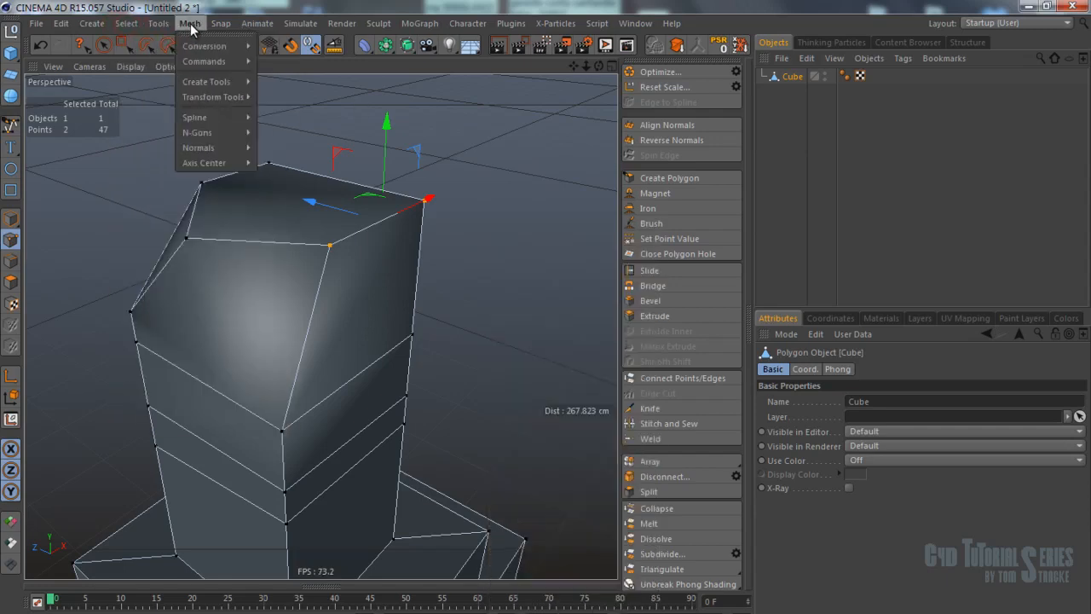
pyautogui.moveTo(199, 49)
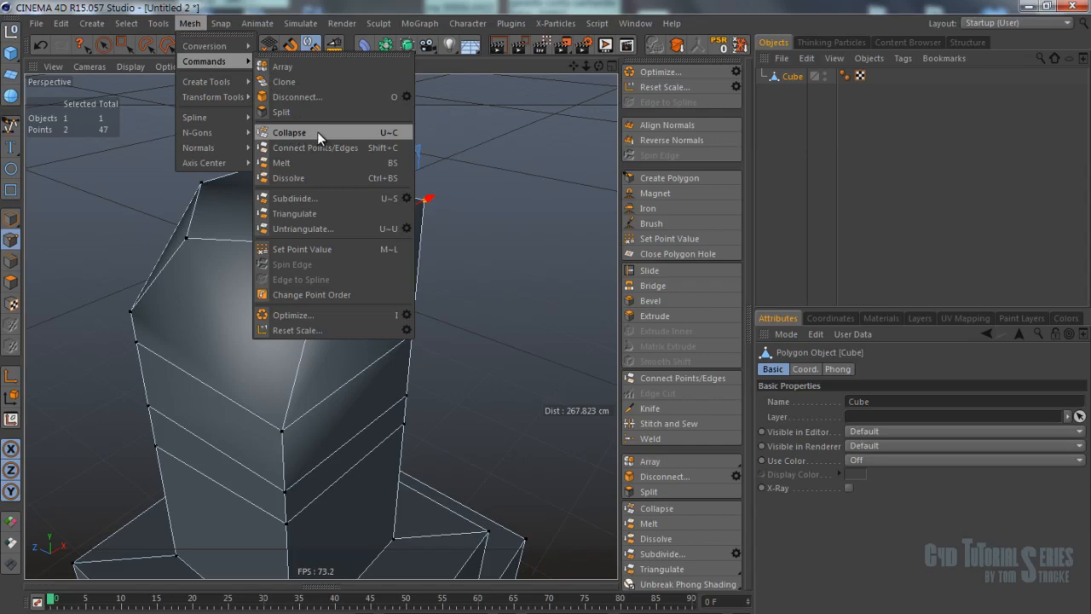
pyautogui.click(432, 4)
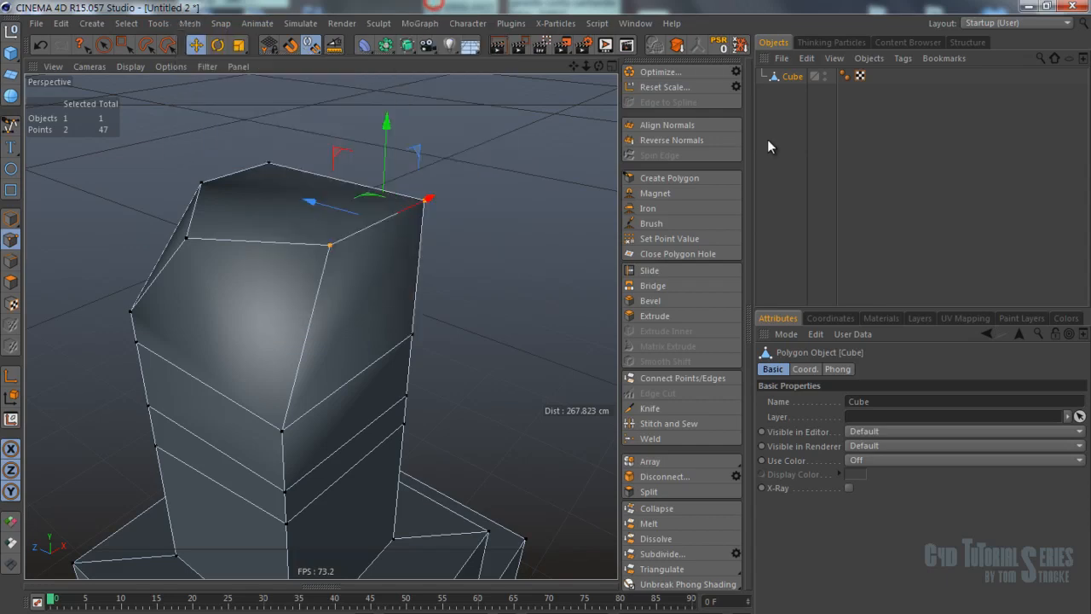
# Fold the modeling command palette away and set the interface layout back to Startup.
pyautogui.click(1022, 22)
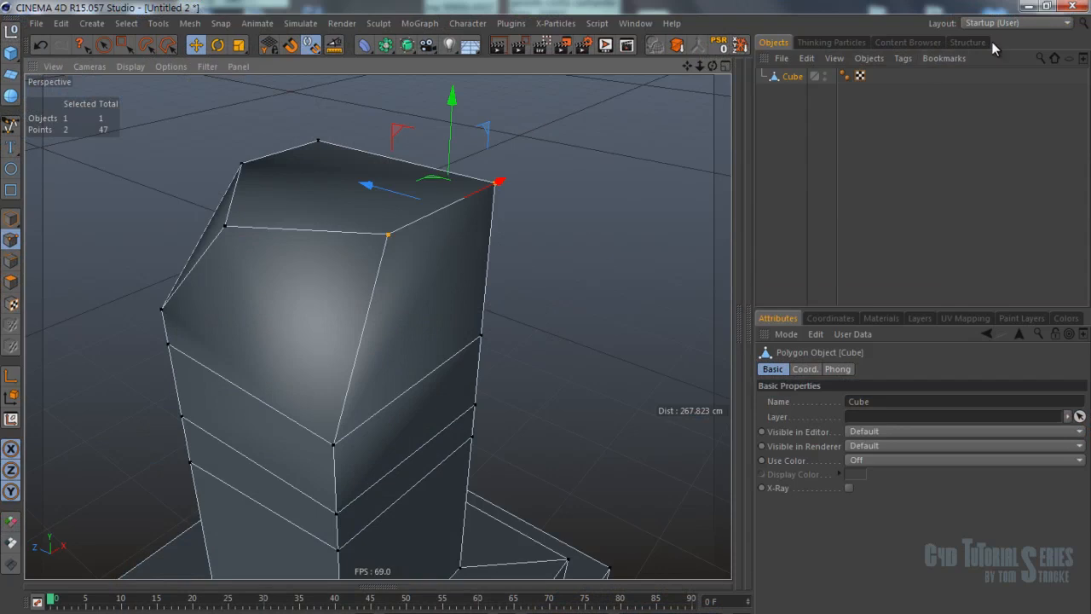
pyautogui.click(999, 22)
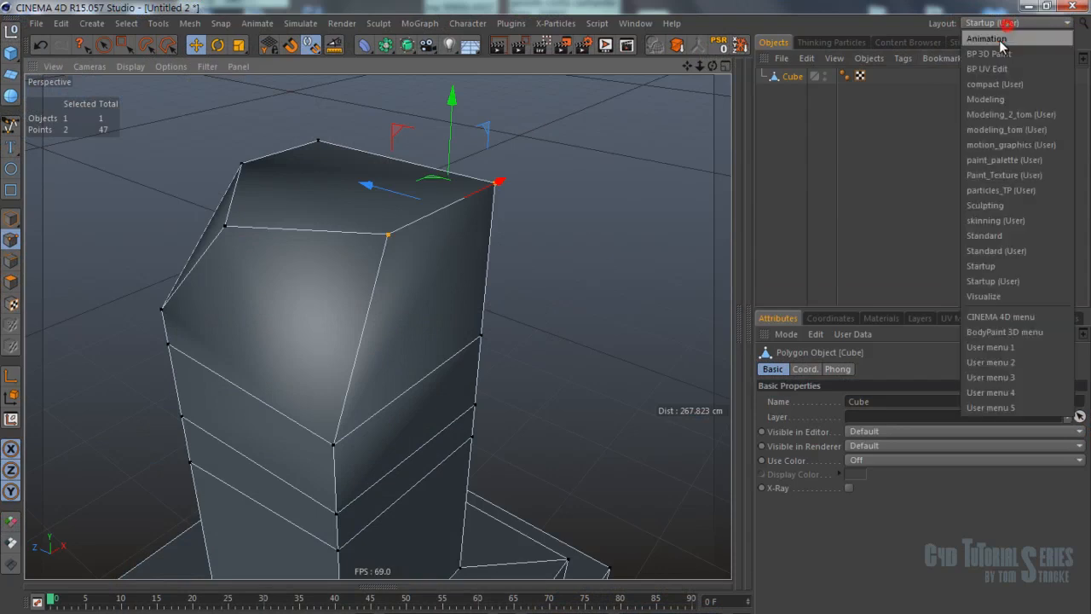
pyautogui.click(990, 260)
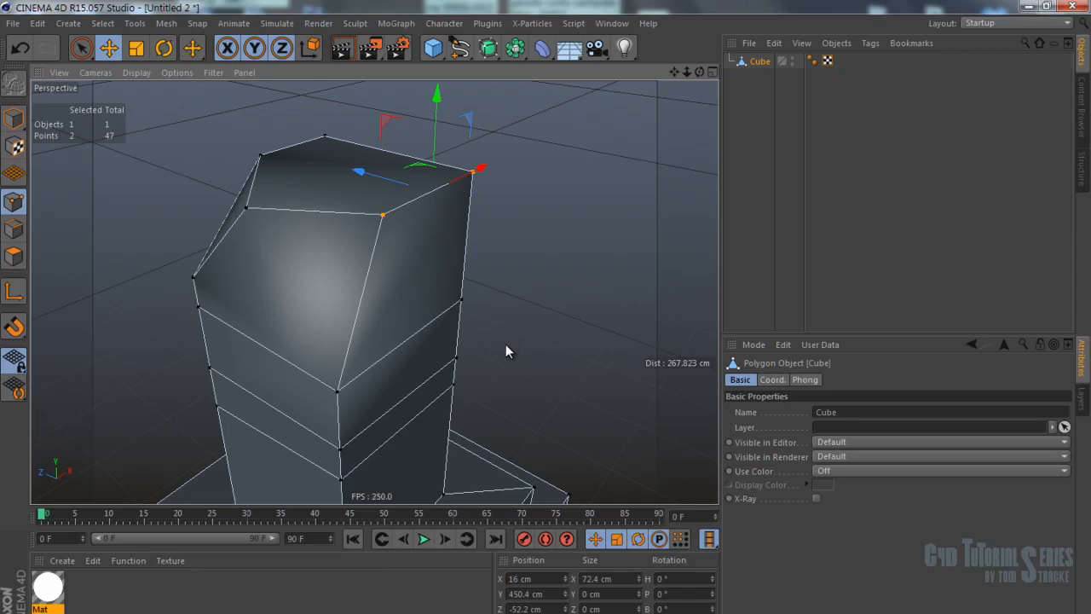
# Melt the diagonal edge on the tower's front face in edge mode and return the Cube to point mode.
pyautogui.keyDown('alt'); pyautogui.moveTo(455, 256); pyautogui.dragTo(524, 282); pyautogui.keyUp('alt')
pyautogui.click(370, 214)
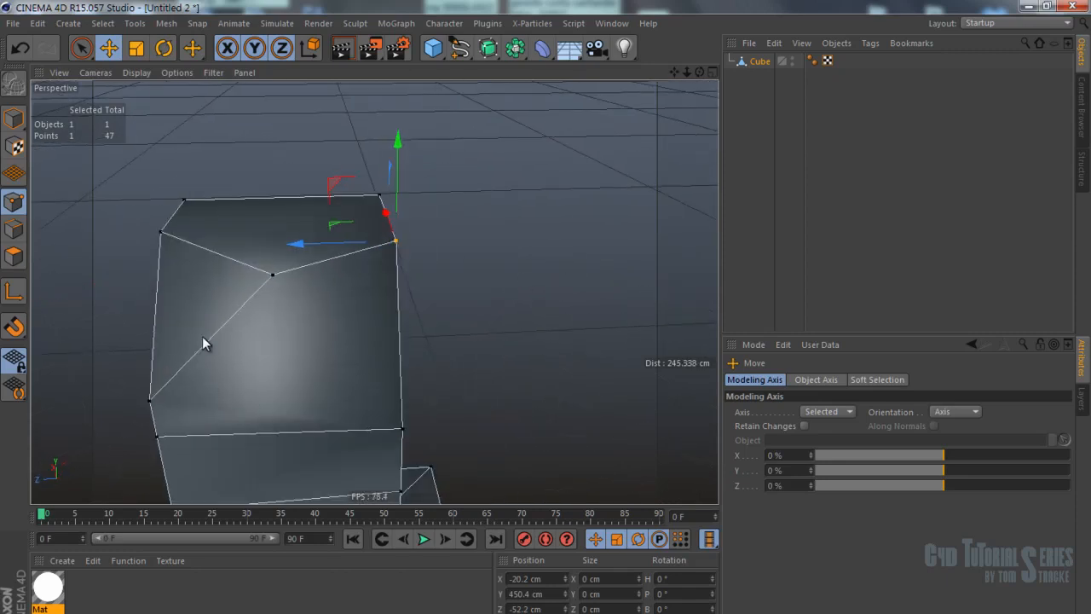
pyautogui.click(273, 275)
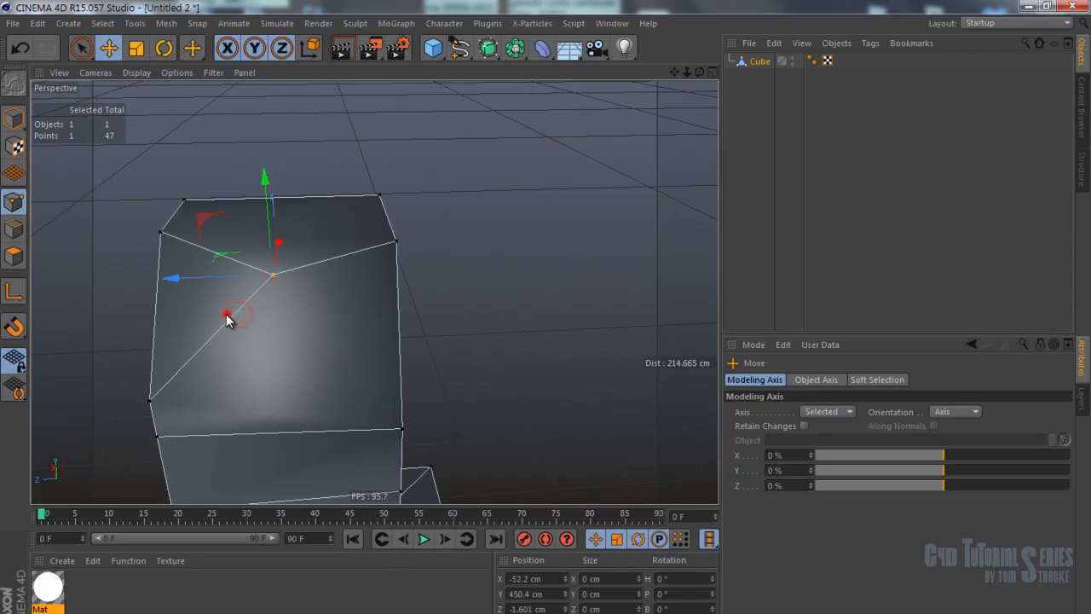
pyautogui.click(13, 228)
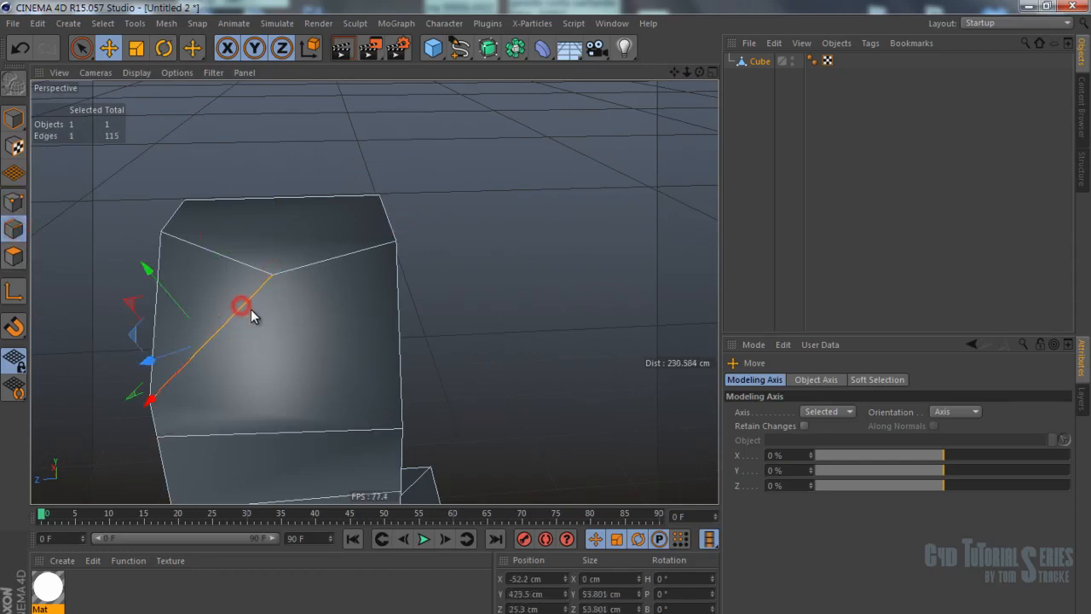
pyautogui.hotkey('ctrl', 'BackSpace')
pyautogui.hotkey('ctrl', 'z')
pyautogui.press('BackSpace')
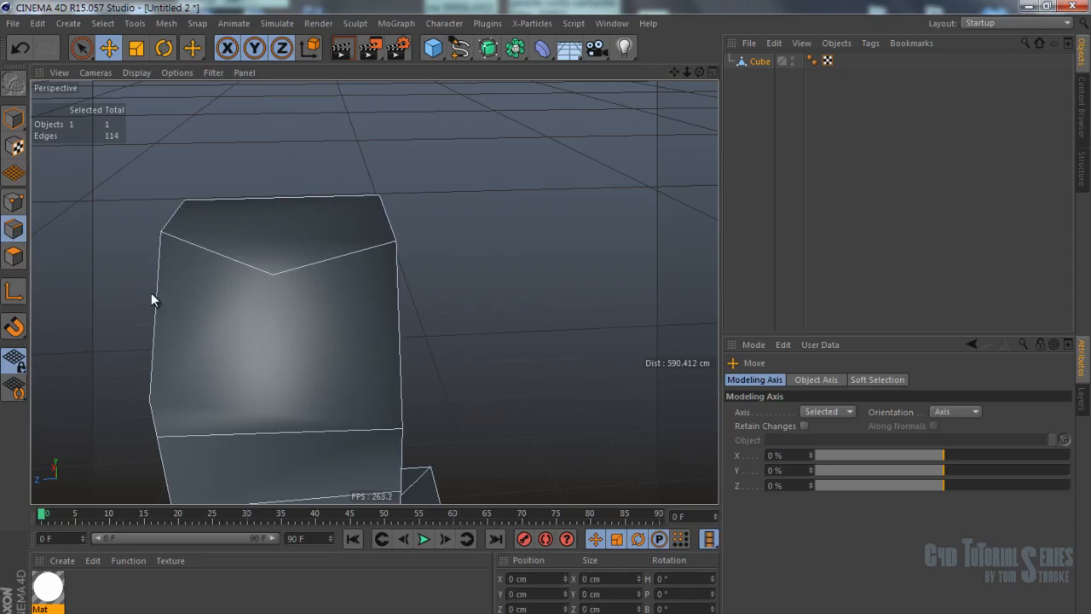
pyautogui.click(14, 202)
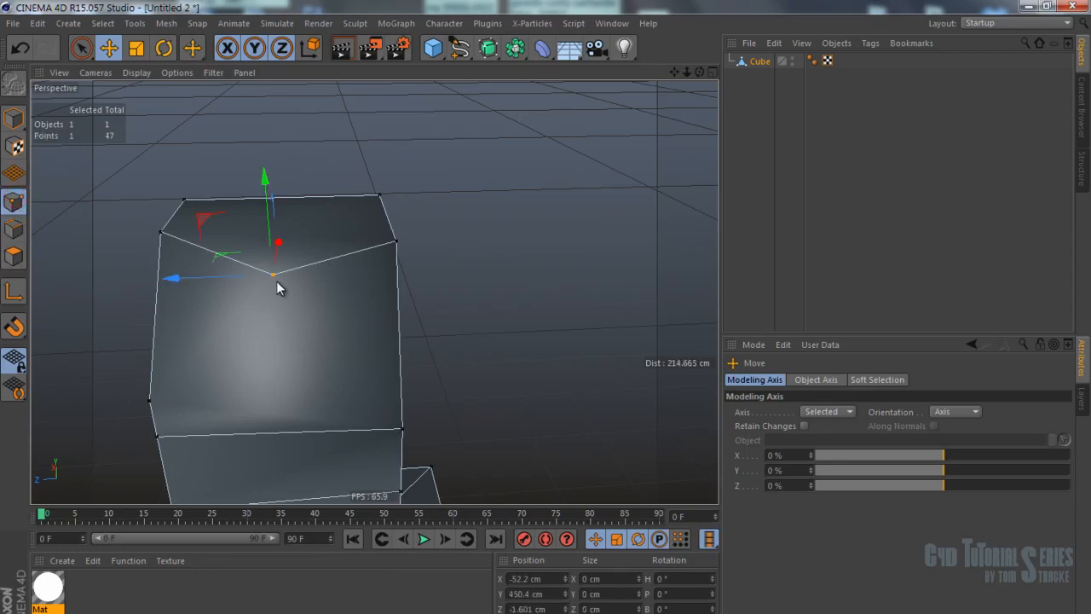
# Dissolve the middle point of the tower's upper front edge and undo it so the diagonal edge is restored.
pyautogui.keyDown('alt'); pyautogui.moveTo(461, 261); pyautogui.dragTo(534, 239); pyautogui.keyUp('alt')
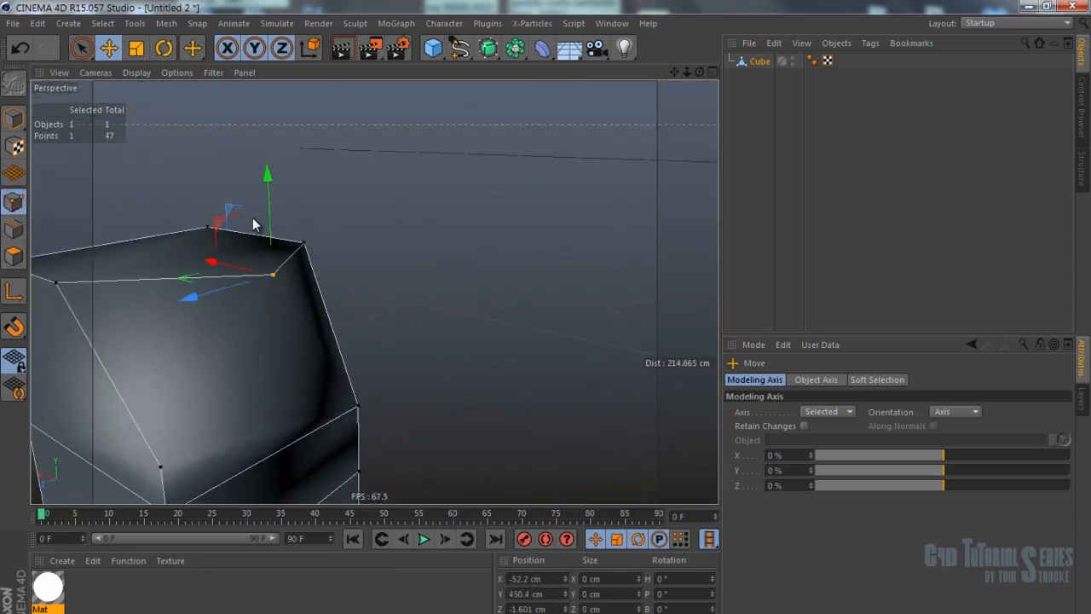
pyautogui.keyDown('alt'); pyautogui.moveTo(228, 207); pyautogui.dragTo(300, 298); pyautogui.keyUp('alt')
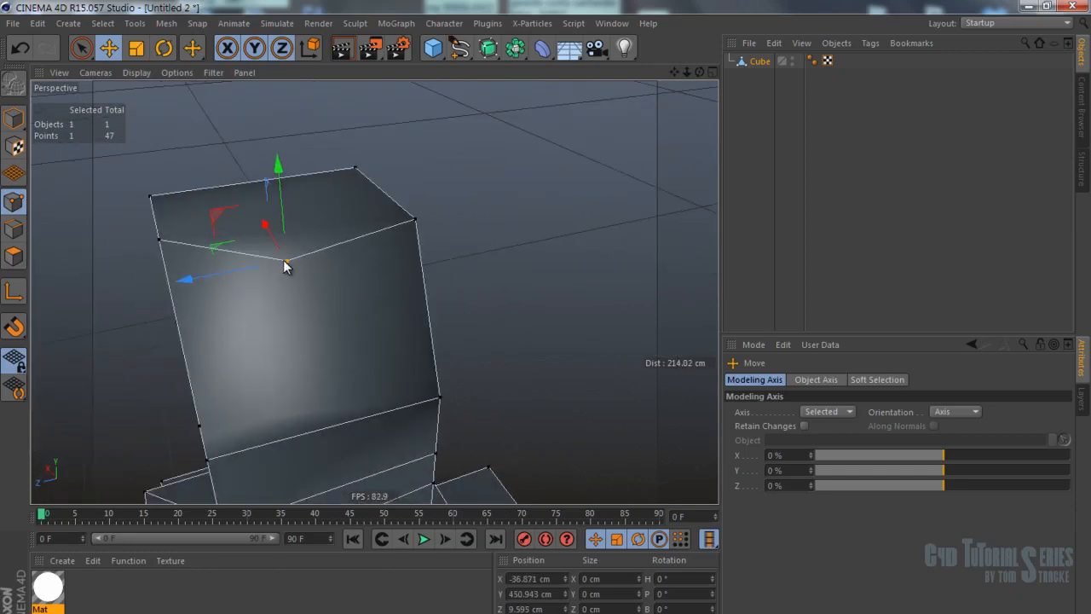
pyautogui.press('Delete')
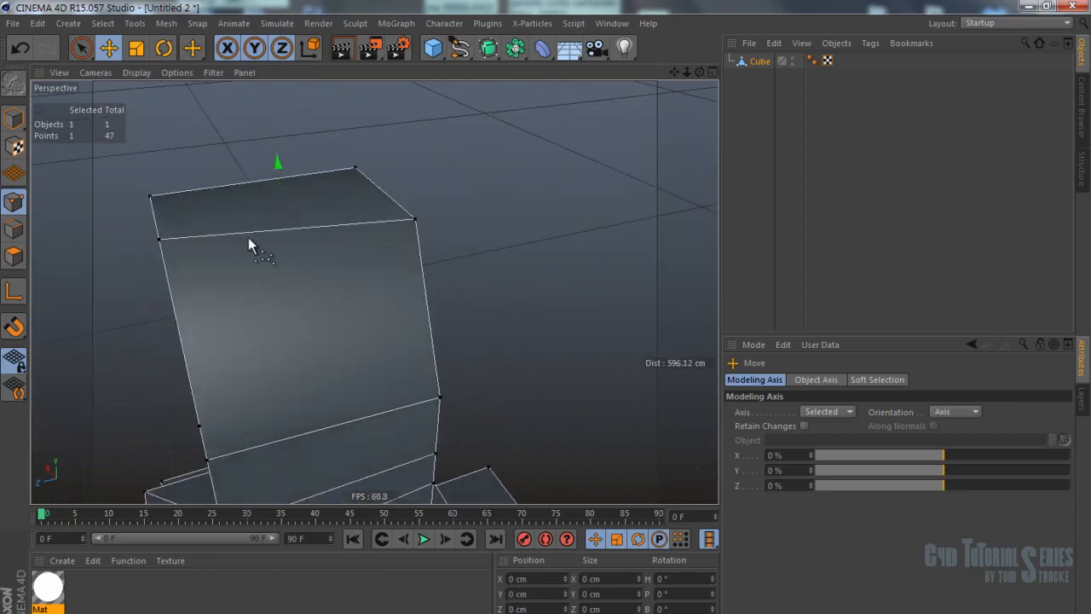
pyautogui.hotkey('ctrl', 'z')
# Delete the middle point of the tower's upper front edge, inspect the resulting mesh, and undo the deletion.
pyautogui.moveTo(264, 267); pyautogui.dragTo(356, 278)
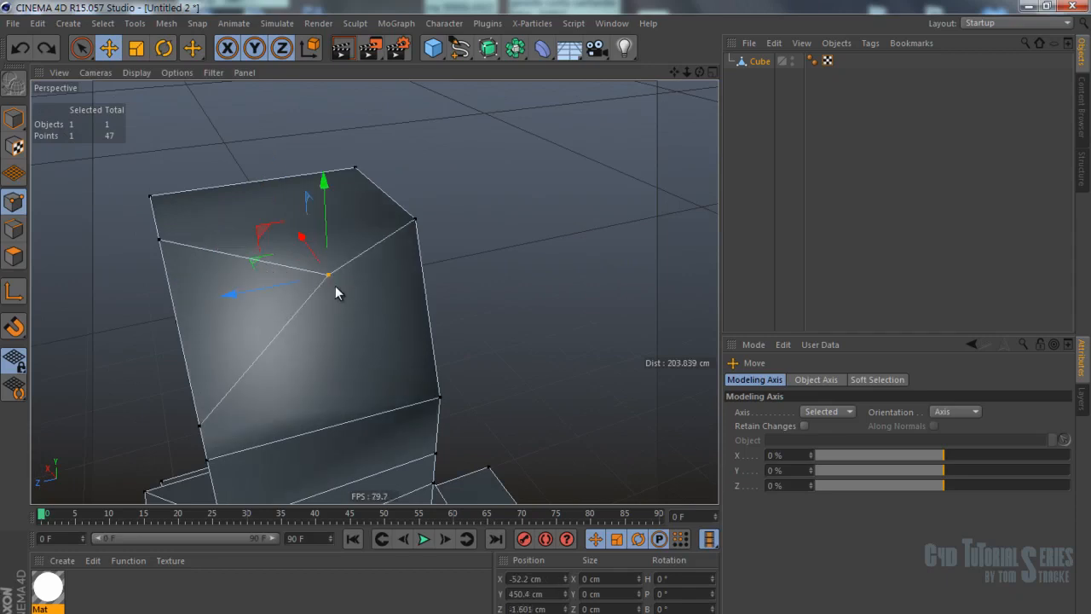
pyautogui.press('Delete')
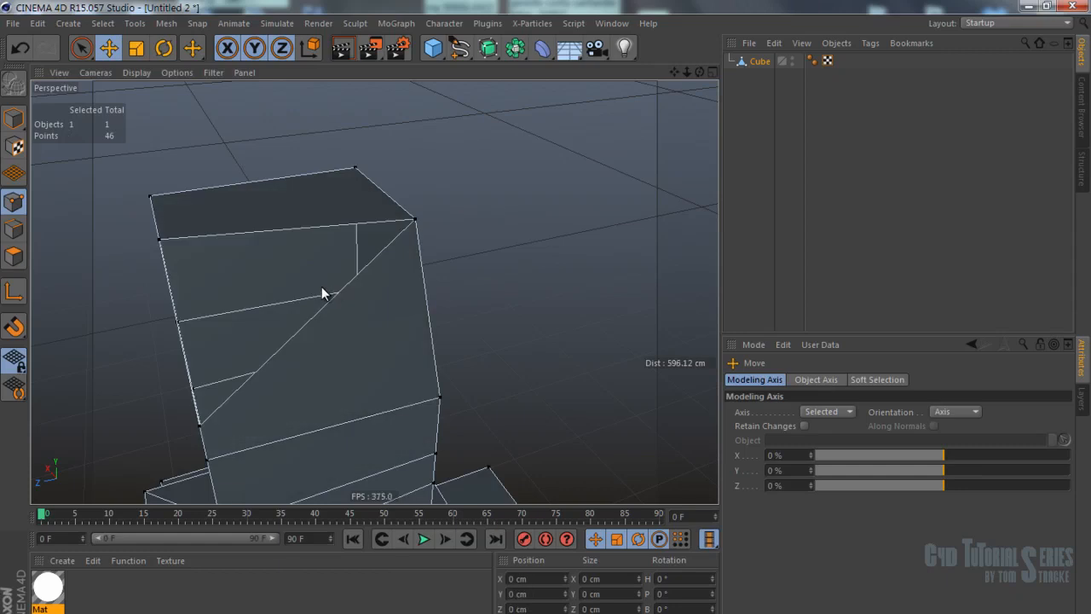
pyautogui.keyDown('alt'); pyautogui.moveTo(271, 288); pyautogui.dragTo(336, 256); pyautogui.keyUp('alt')
pyautogui.hotkey('ctrl', 'z')
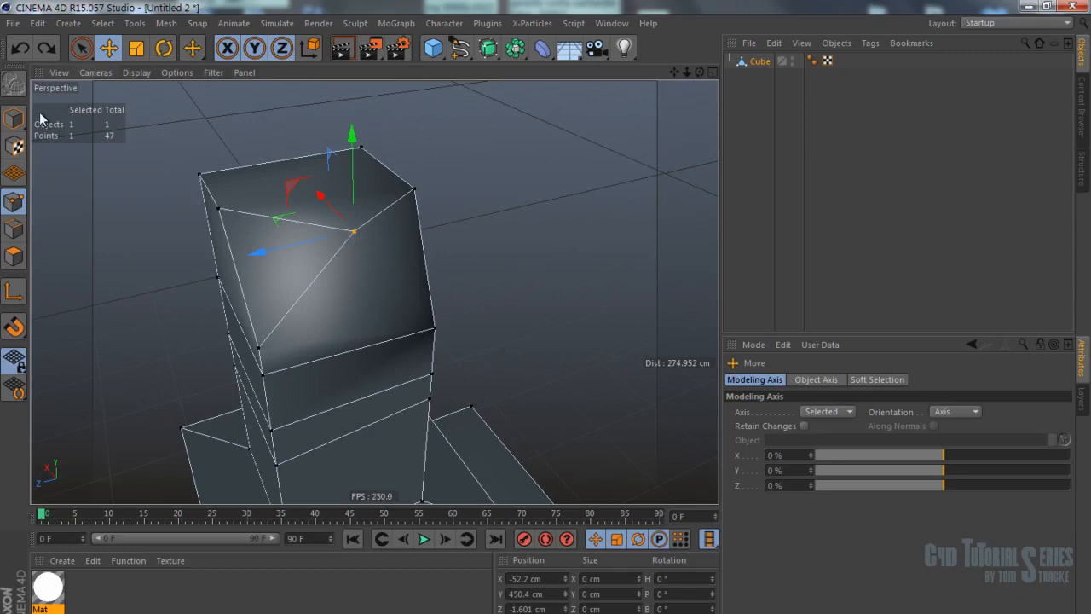
# Dissolve the diagonal edge on the tower's front face in edge mode and undo it.
pyautogui.click(13, 228)
pyautogui.click(322, 266)
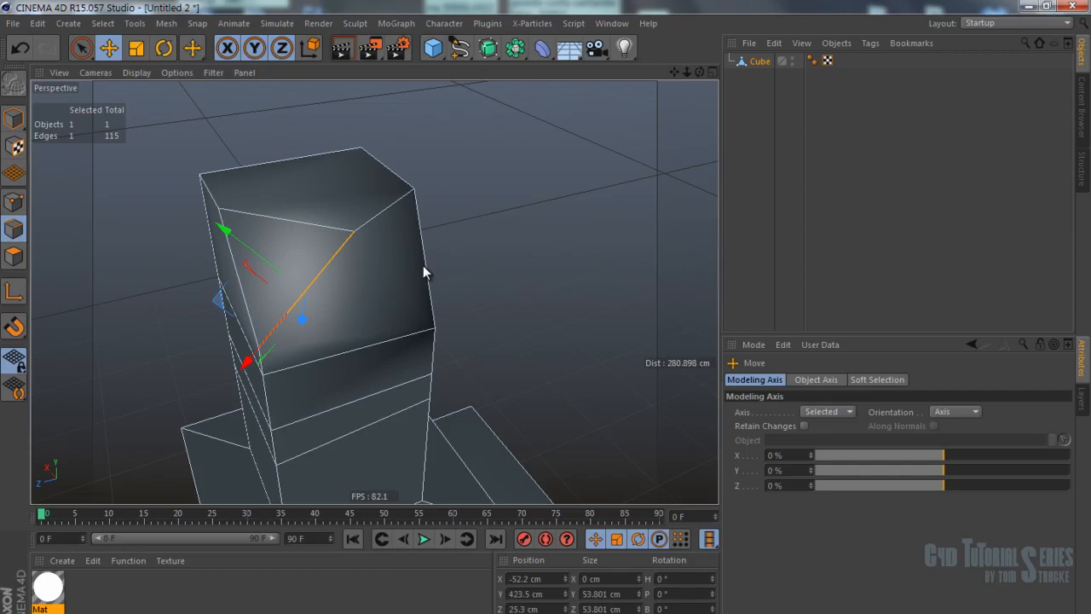
pyautogui.press('Delete')
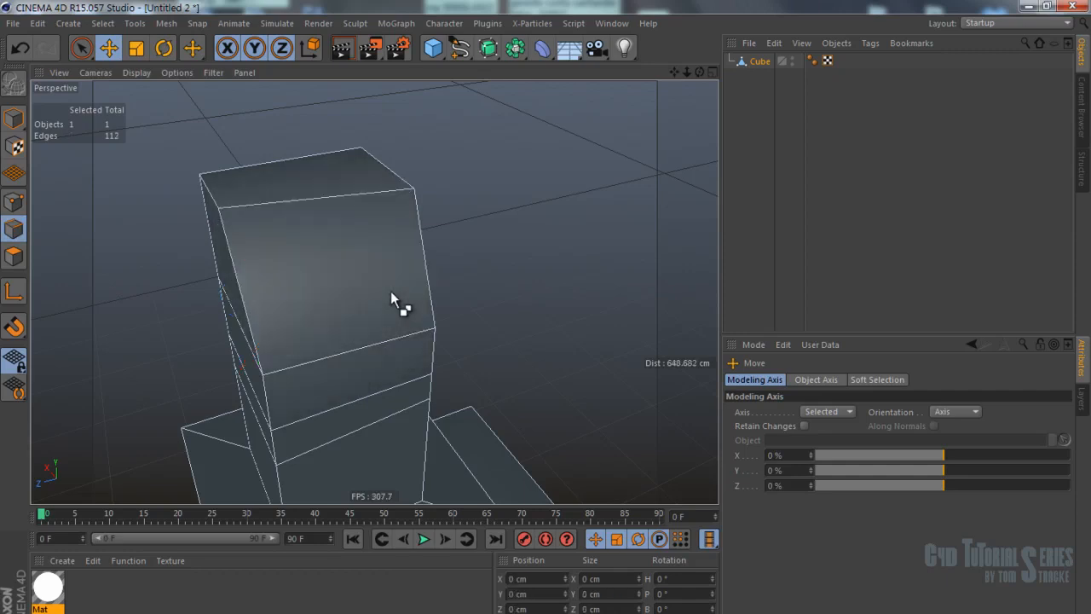
pyautogui.hotkey('ctrl', 'z')
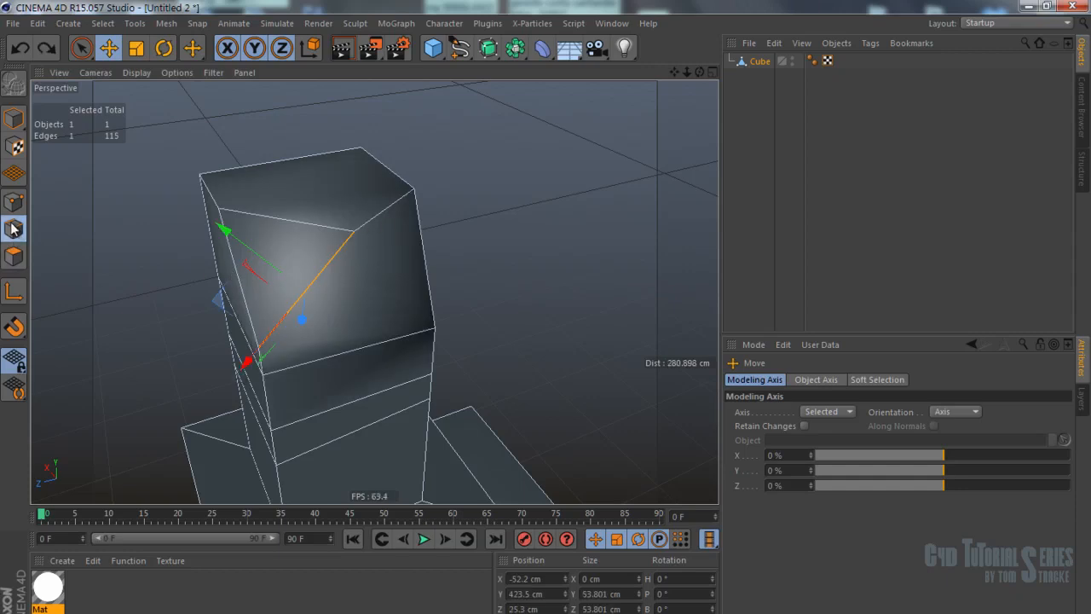
# Check the available edge commands, then dissolve the selected diagonal edge once more and undo it.
pyautogui.rightClick(343, 278)
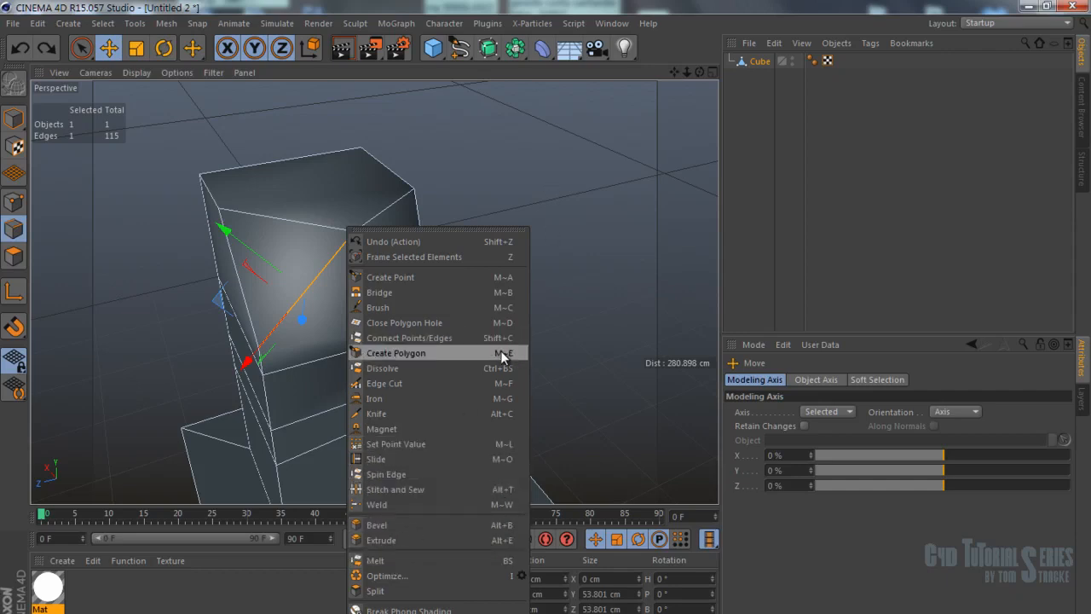
pyautogui.click(555, 230)
pyautogui.keyDown('alt'); pyautogui.moveTo(545, 252); pyautogui.dragTo(544, 245); pyautogui.keyUp('alt')
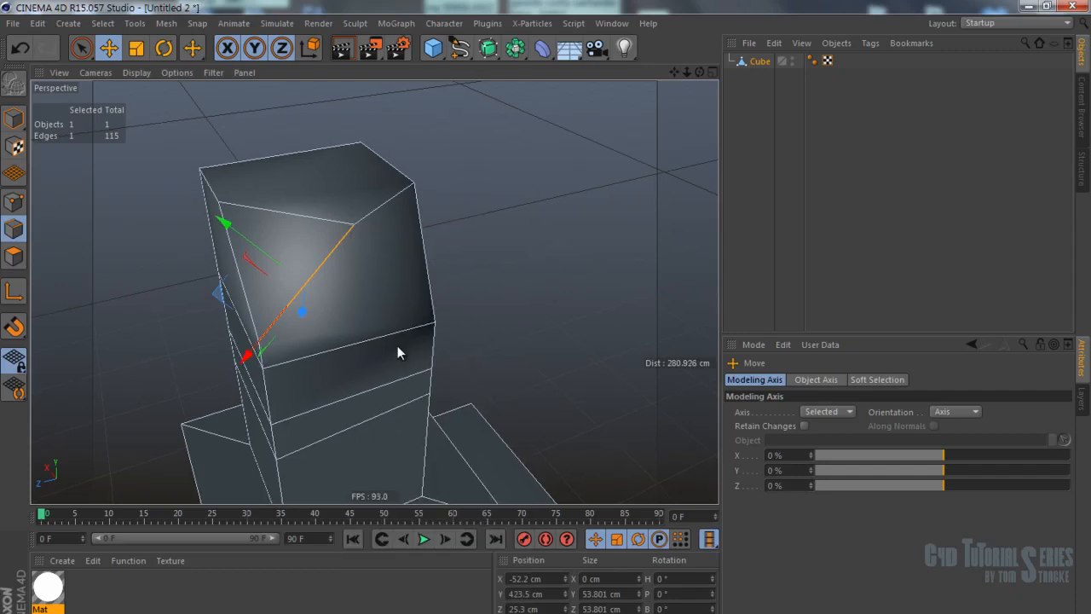
pyautogui.press('Delete')
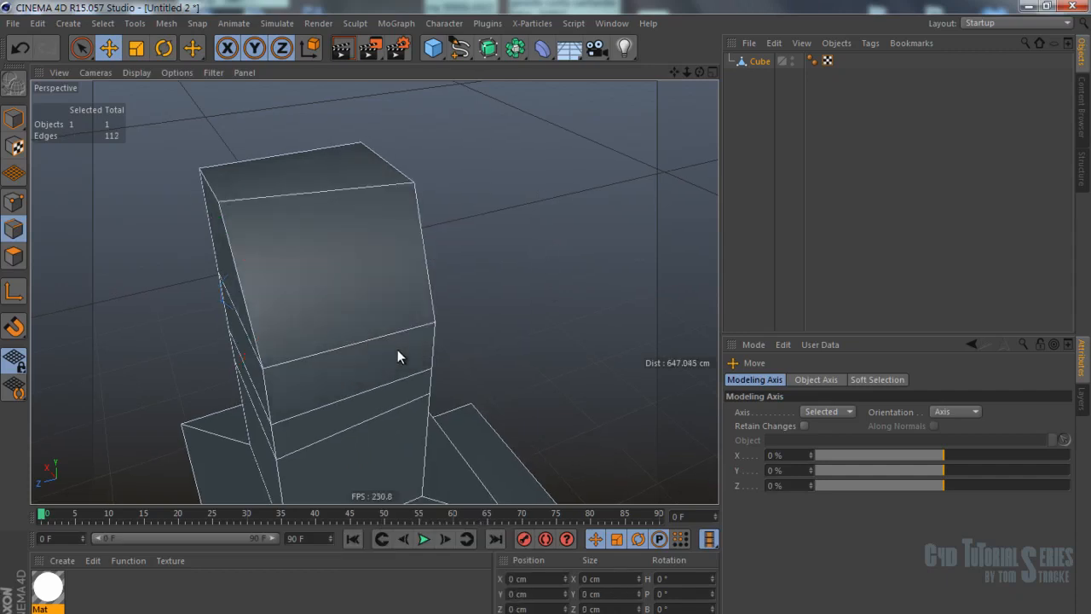
pyautogui.hotkey('ctrl', 'z')
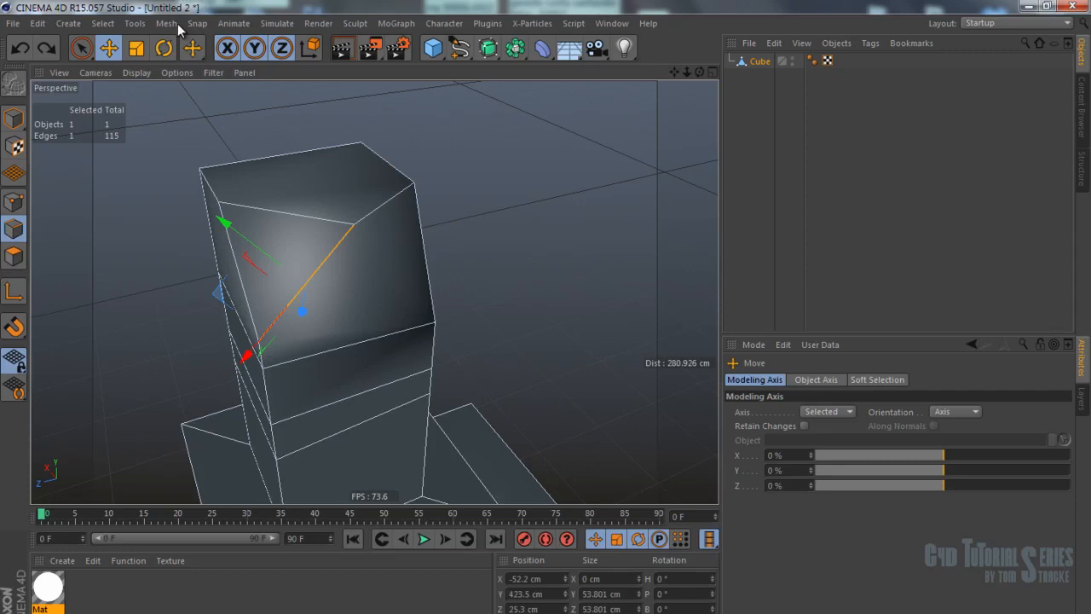
# Look up the Melt and Dissolve commands among the mesh commands.
pyautogui.click(135, 23)
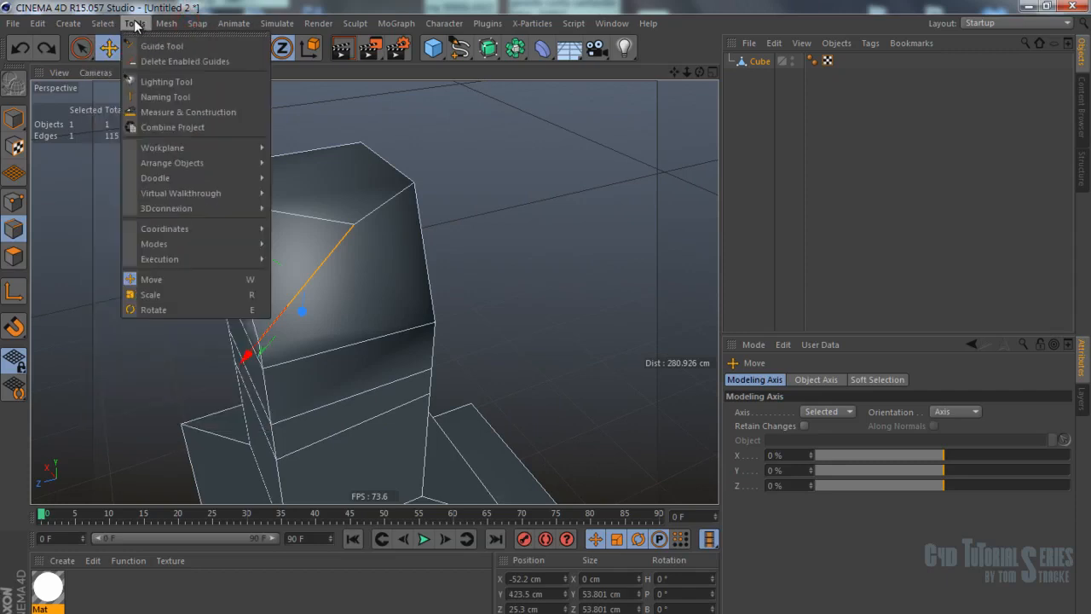
pyautogui.moveTo(166, 23)
pyautogui.moveTo(172, 48)
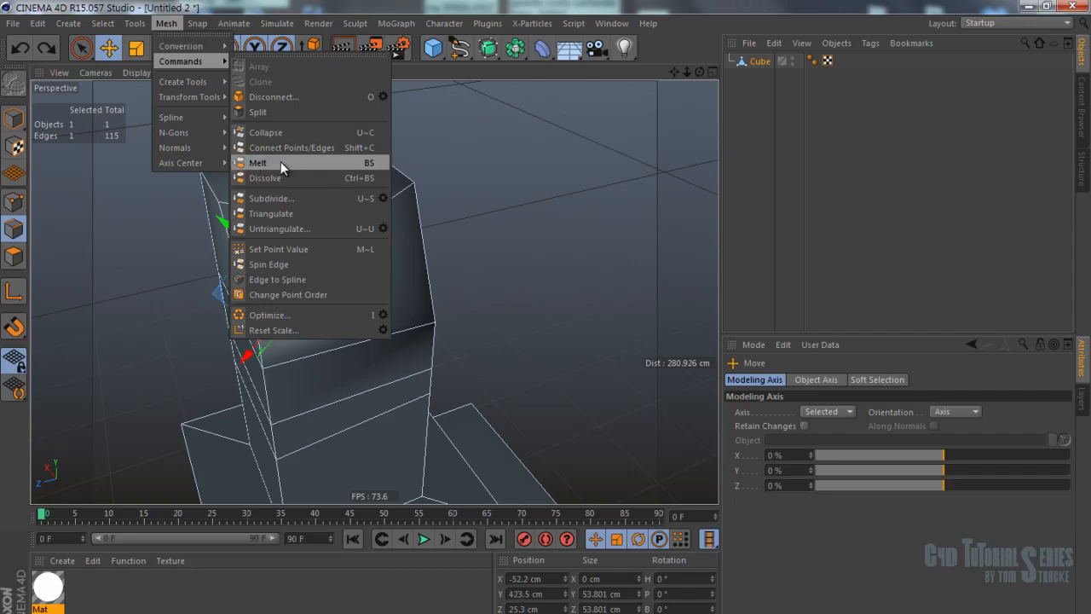
pyautogui.click(282, 178)
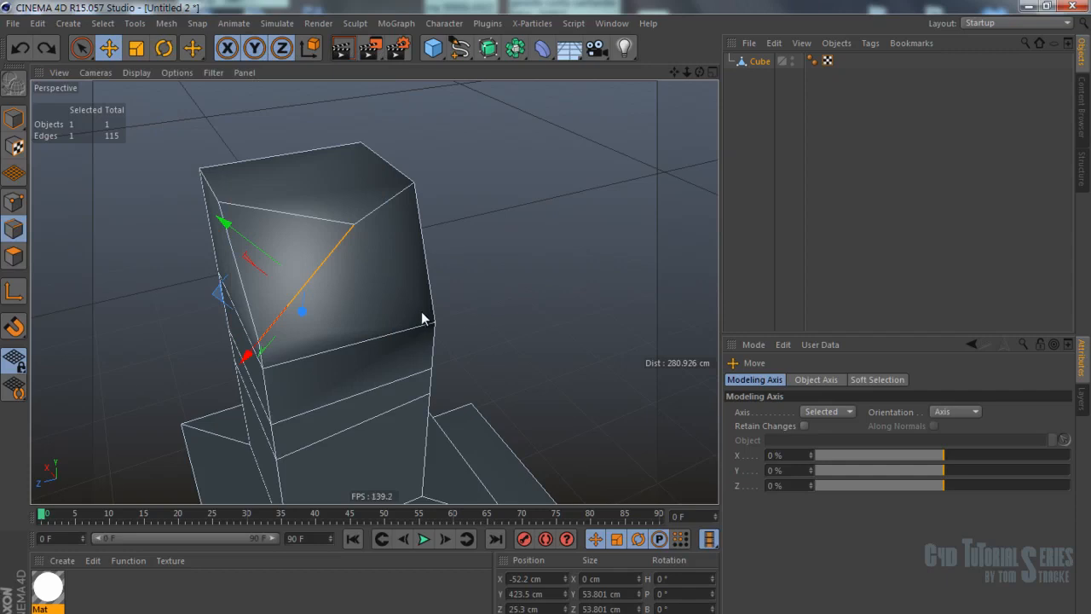
# Select the diagonal edge on the tower's adjacent side face, then select the vertical edge on the opposite side of its upper section.
pyautogui.keyDown('alt'); pyautogui.moveTo(374, 292); pyautogui.dragTo(253, 287); pyautogui.keyUp('alt')
pyautogui.click(249, 275)
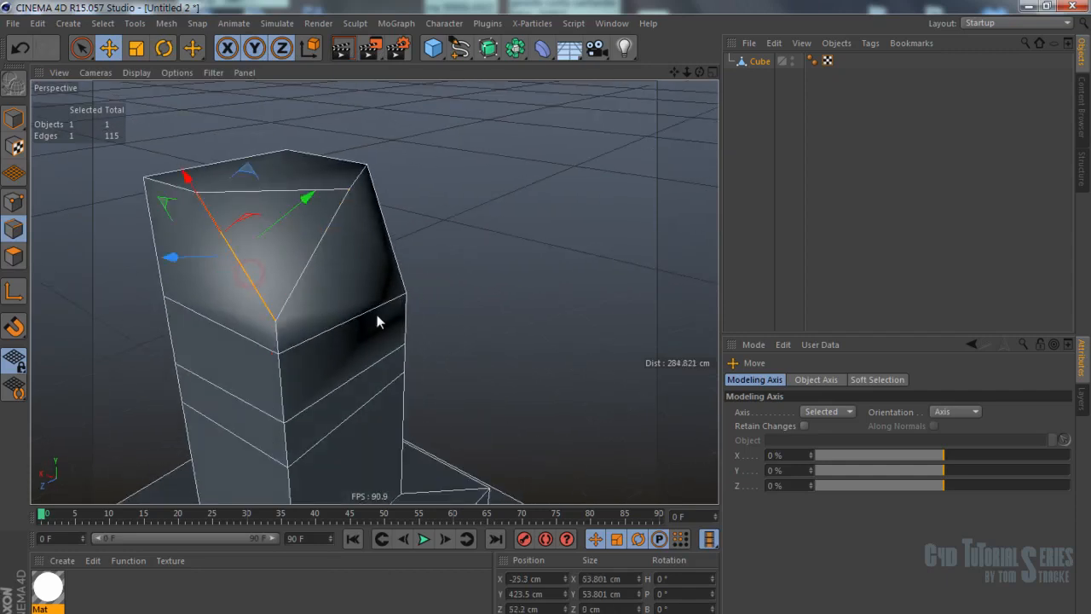
pyautogui.keyDown('alt'); pyautogui.moveTo(365, 297); pyautogui.dragTo(381, 276, button='middle'); pyautogui.keyUp('alt')
pyautogui.keyDown('alt'); pyautogui.moveTo(382, 275); pyautogui.dragTo(378, 284, button='right'); pyautogui.keyUp('alt')
pyautogui.keyDown('alt'); pyautogui.moveTo(374, 292); pyautogui.dragTo(428, 371); pyautogui.keyUp('alt')
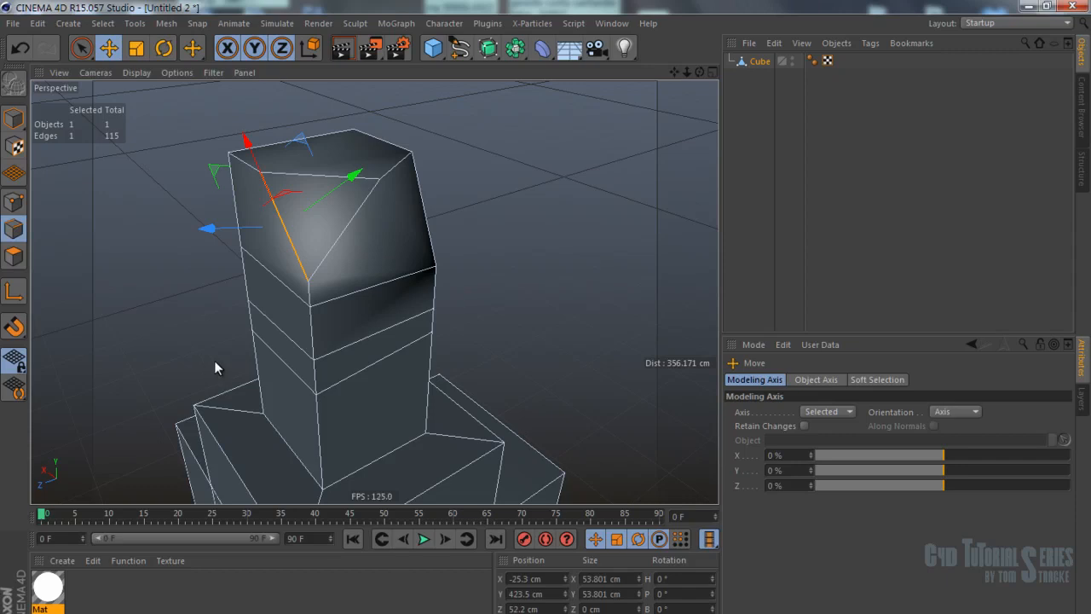
pyautogui.click(13, 230)
pyautogui.keyDown('alt'); pyautogui.moveTo(453, 254); pyautogui.dragTo(483, 328); pyautogui.keyUp('alt')
pyautogui.click(445, 256)
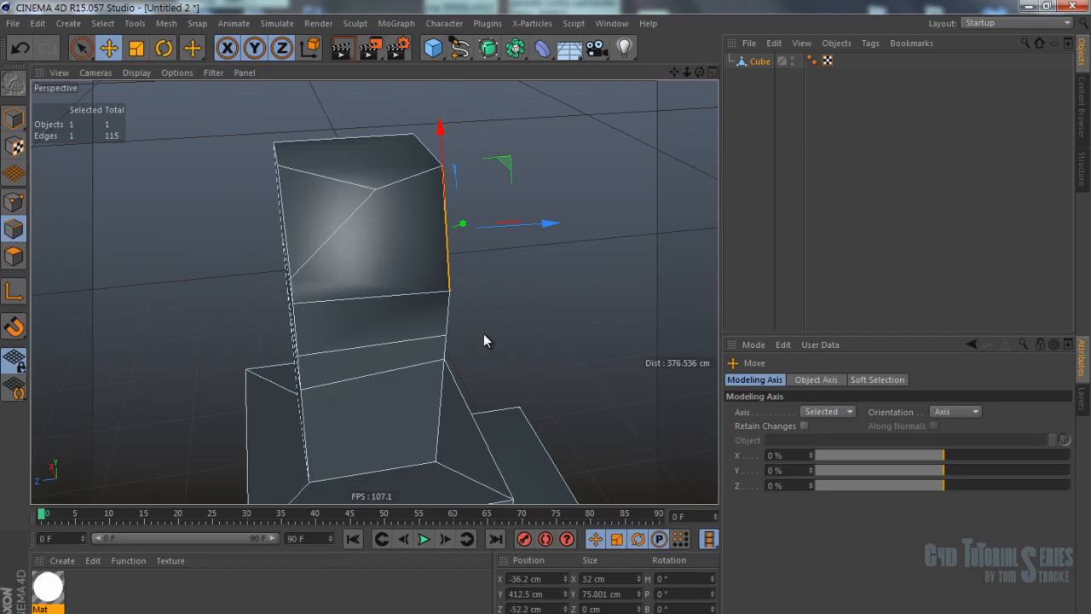
# Switch the Cube to point mode and rectangle-select all points along one whole side of the object.
pyautogui.click(13, 202)
pyautogui.click(444, 166)
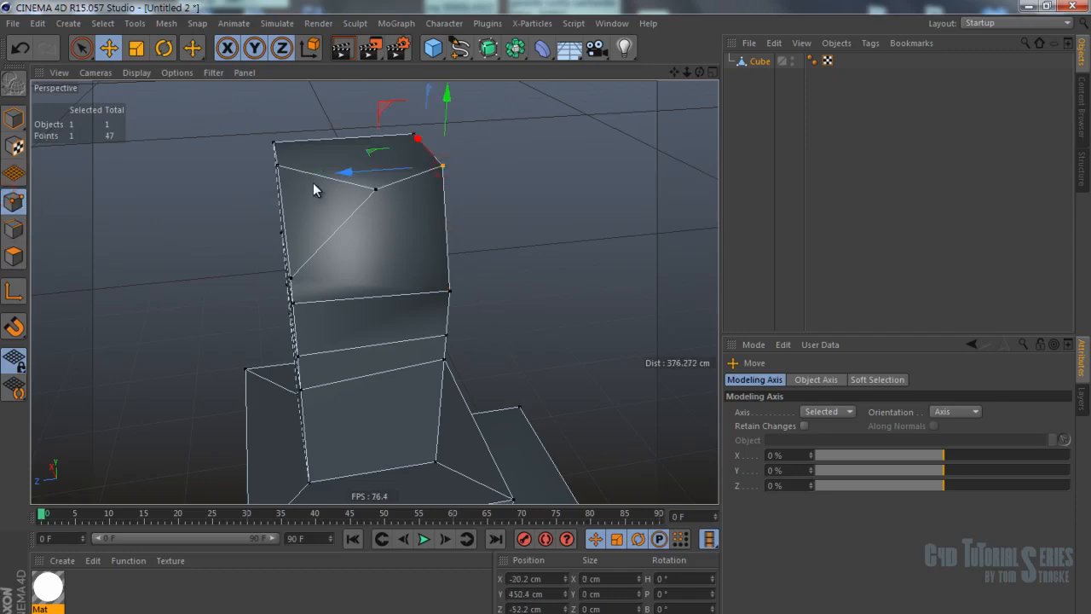
pyautogui.keyDown('alt'); pyautogui.moveTo(507, 292); pyautogui.dragTo(454, 228, button='middle'); pyautogui.keyUp('alt')
pyautogui.keyDown('alt'); pyautogui.moveTo(461, 213); pyautogui.dragTo(460, 224); pyautogui.keyUp('alt')
pyautogui.keyDown('alt'); pyautogui.moveTo(460, 224); pyautogui.dragTo(414, 263, button='right'); pyautogui.keyUp('alt')
pyautogui.press('0')
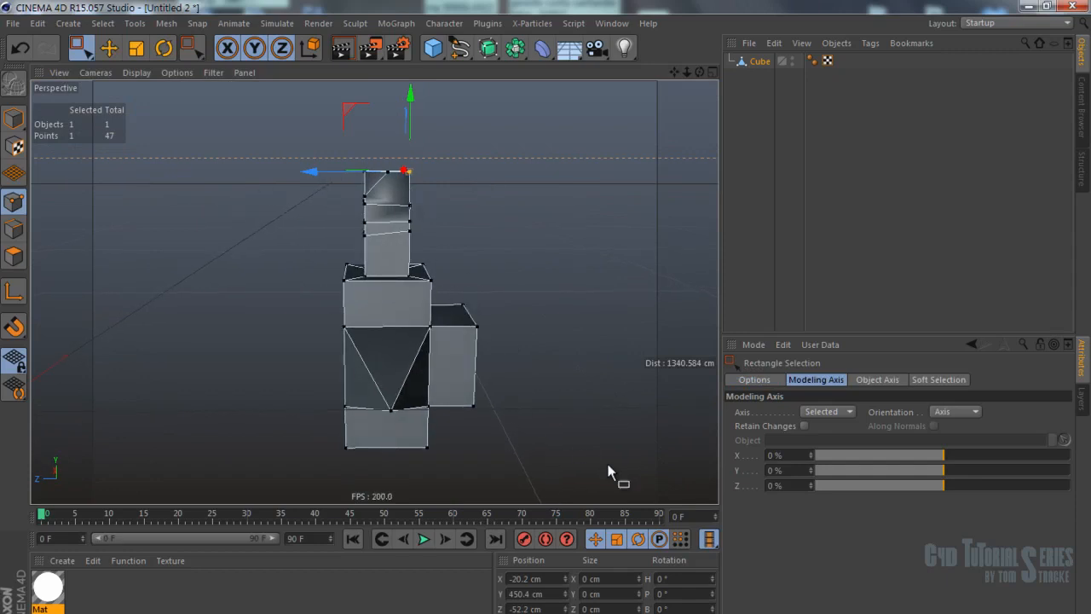
pyautogui.keyDown('alt'); pyautogui.moveTo(548, 348); pyautogui.dragTo(441, 392); pyautogui.keyUp('alt')
pyautogui.keyDown('alt'); pyautogui.moveTo(335, 395); pyautogui.dragTo(407, 157); pyautogui.keyUp('alt')
pyautogui.moveTo(366, 95); pyautogui.dragTo(467, 400)
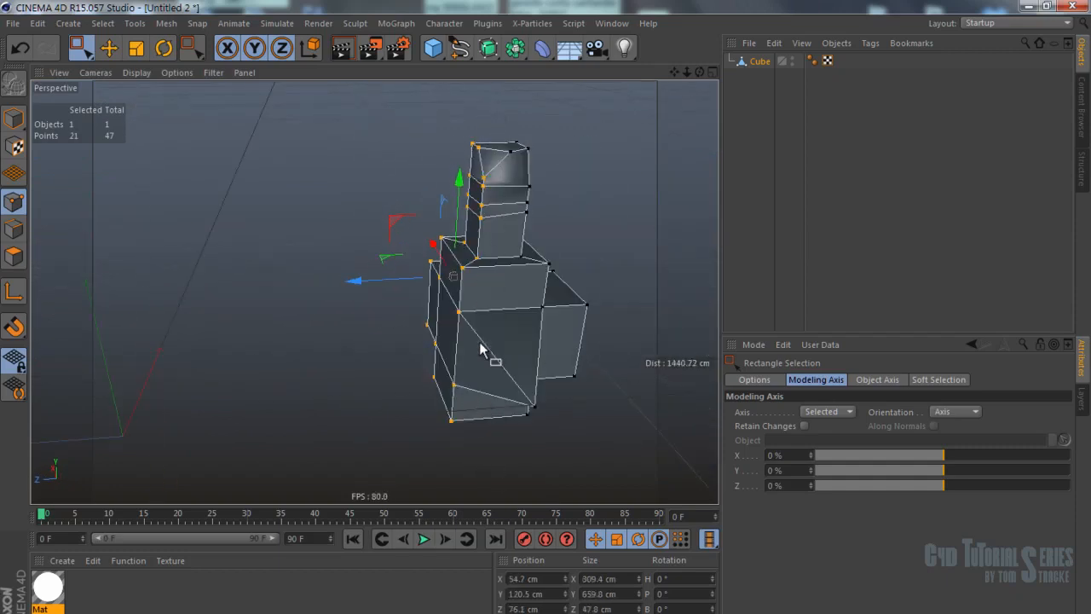
pyautogui.keyDown('alt'); pyautogui.moveTo(314, 263); pyautogui.dragTo(187, 357); pyautogui.keyUp('alt')
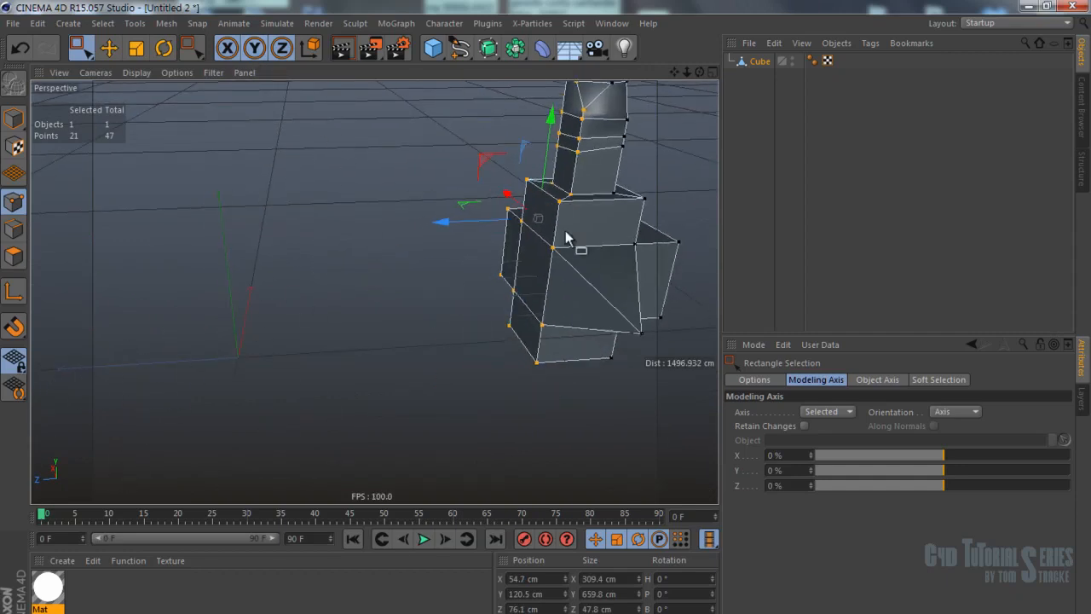
# Move the selected side points outward along Z to a position of about 828 cm.
pyautogui.press('e')
pyautogui.moveTo(483, 221); pyautogui.dragTo(178, 273)
pyautogui.keyDown('alt'); pyautogui.moveTo(179, 273); pyautogui.dragTo(482, 251); pyautogui.keyUp('alt')
pyautogui.keyDown('alt'); pyautogui.moveTo(322, 410); pyautogui.dragTo(344, 246); pyautogui.keyUp('alt')
# Apply Set Point Value to the selected points with Z on Set at 0 cm in Object coordinates, and undo it.
pyautogui.rightClick(466, 109)
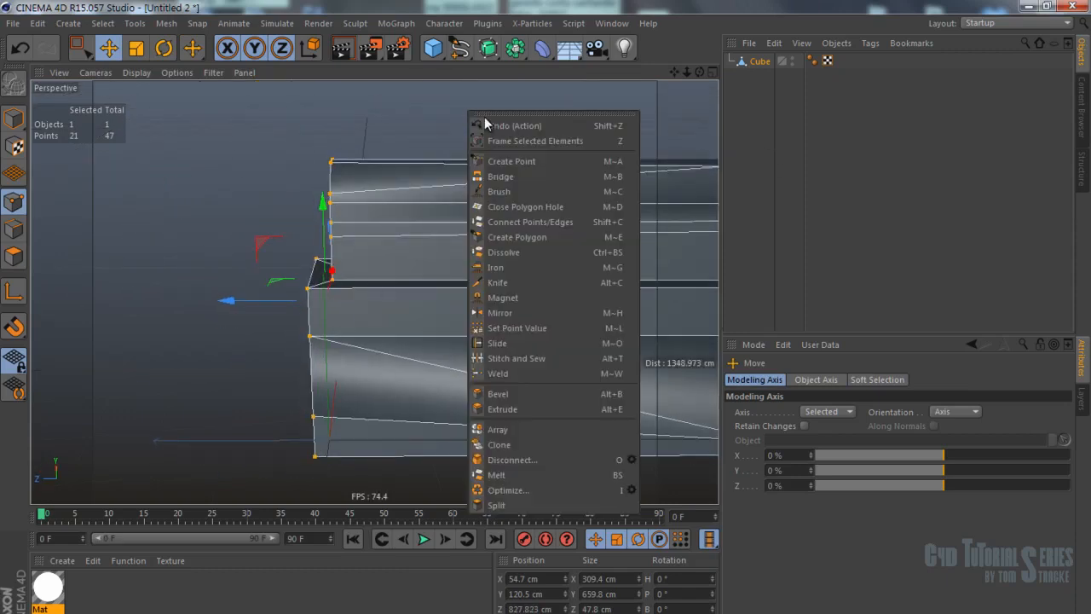
pyautogui.click(516, 327)
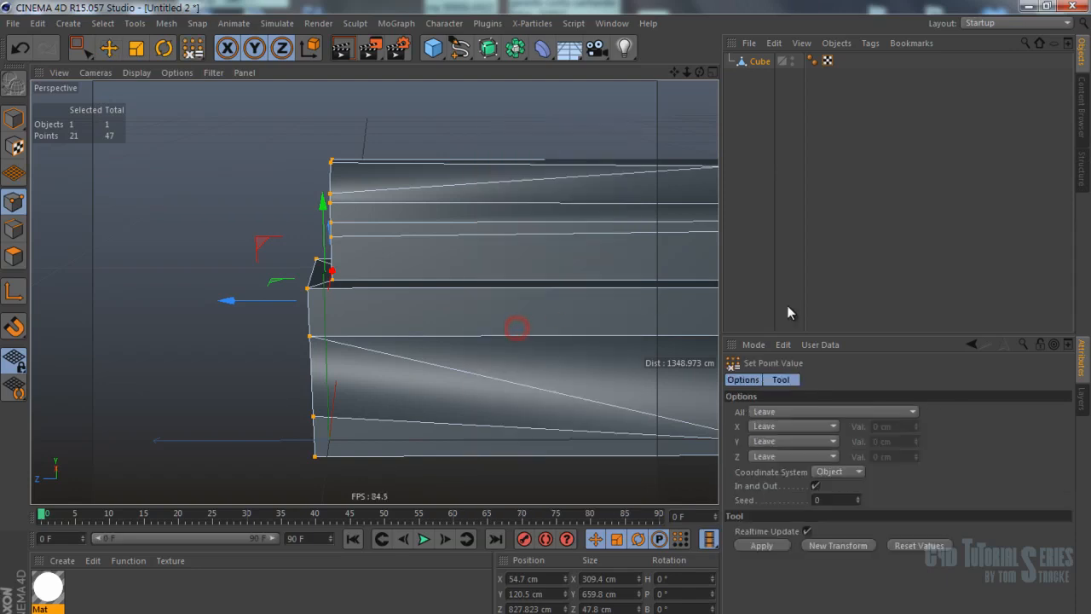
pyautogui.click(779, 458)
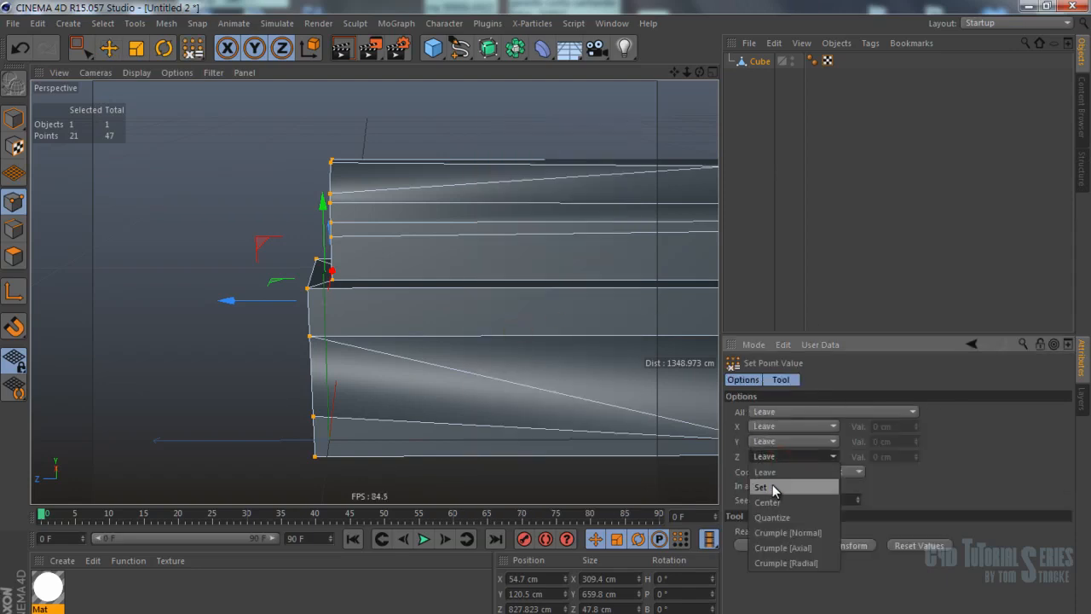
pyautogui.click(773, 476)
pyautogui.click(900, 458)
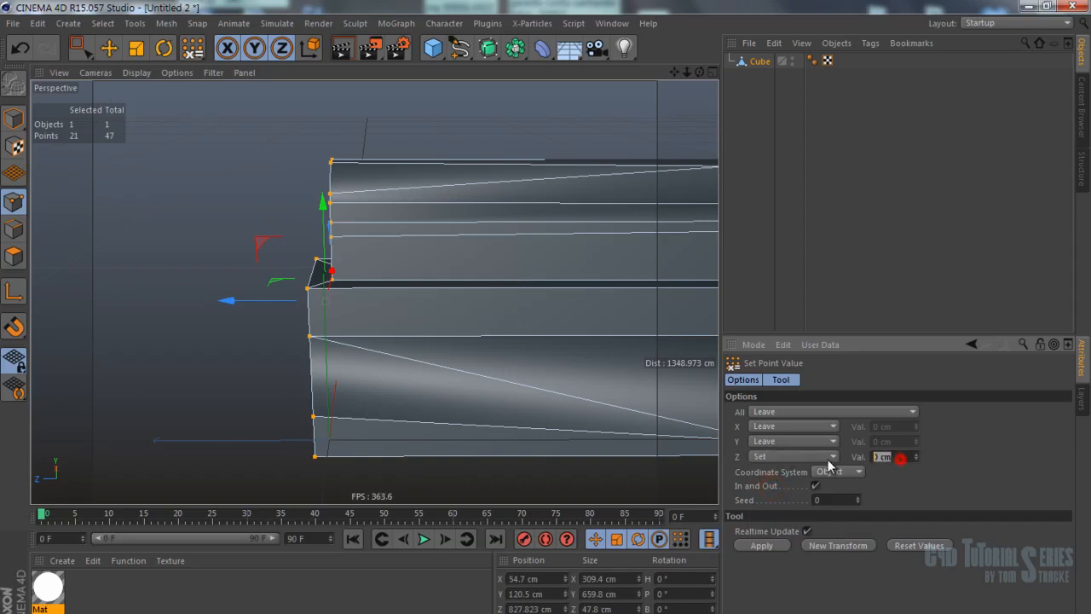
pyautogui.click(761, 544)
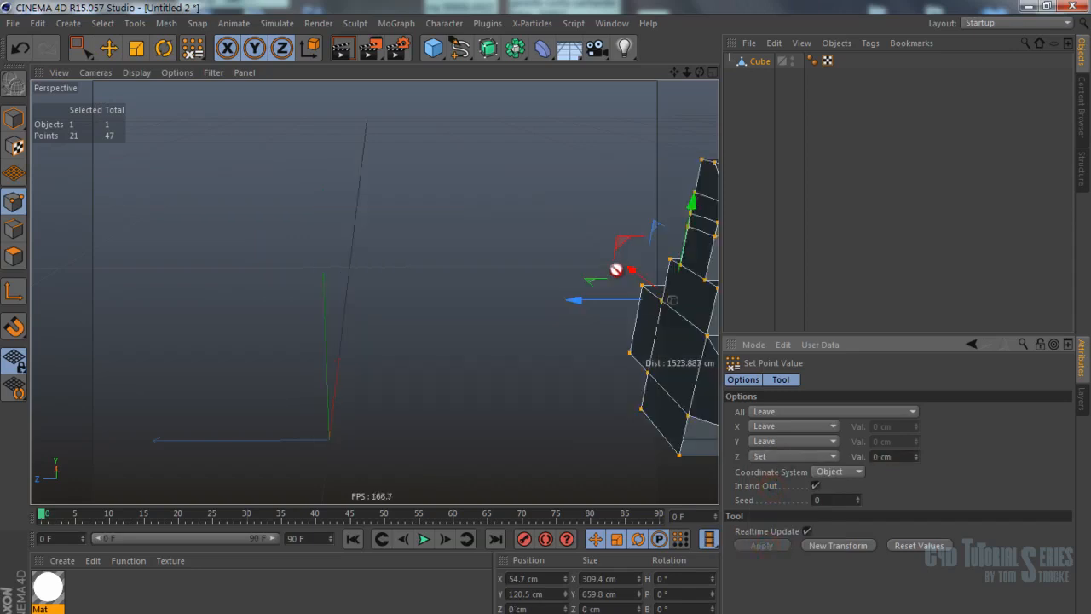
pyautogui.hotkey('ctrl', 'z')
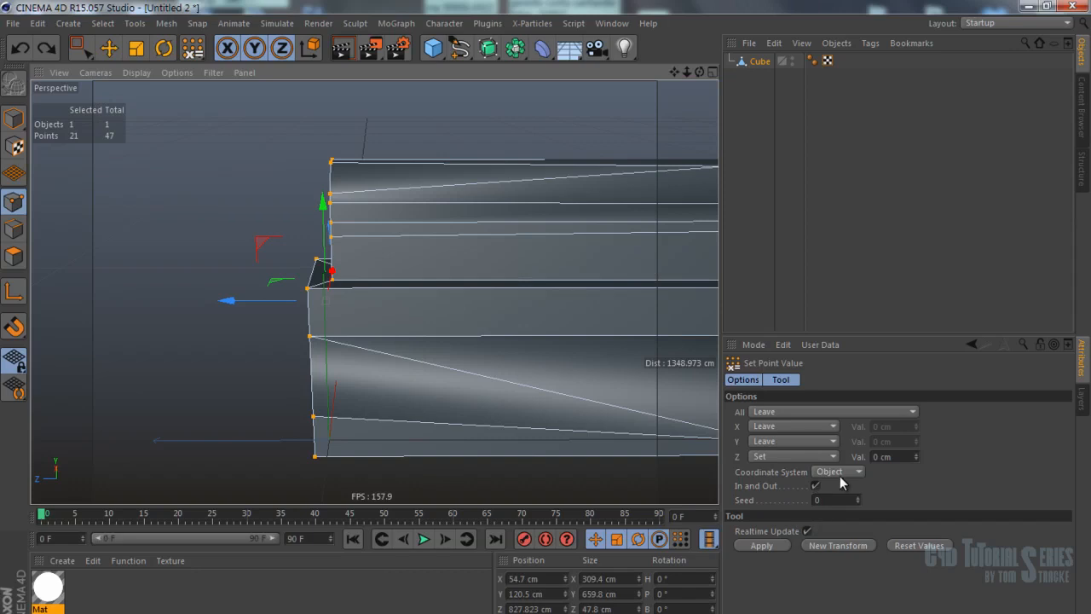
# Align the selected points with Set Point Value at Z 0 cm in World coordinates, then undo the alignment and the outward move.
pyautogui.click(832, 473)
pyautogui.click(830, 502)
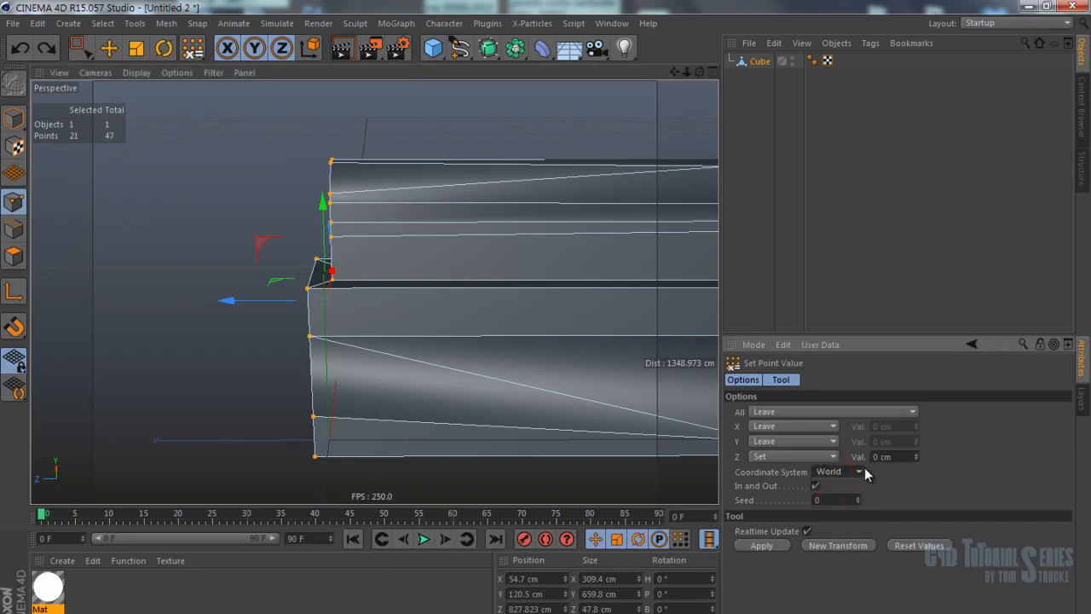
pyautogui.click(779, 546)
pyautogui.keyDown('alt'); pyautogui.moveTo(419, 365); pyautogui.dragTo(480, 254); pyautogui.keyUp('alt')
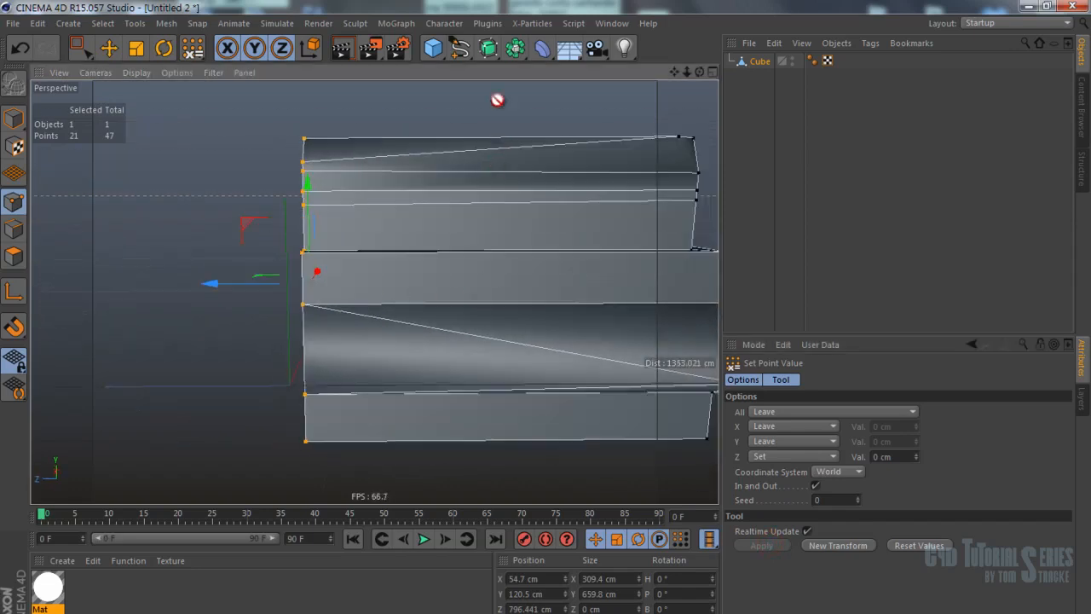
pyautogui.keyDown('alt'); pyautogui.moveTo(636, 227); pyautogui.dragTo(568, 222, button='middle'); pyautogui.keyUp('alt')
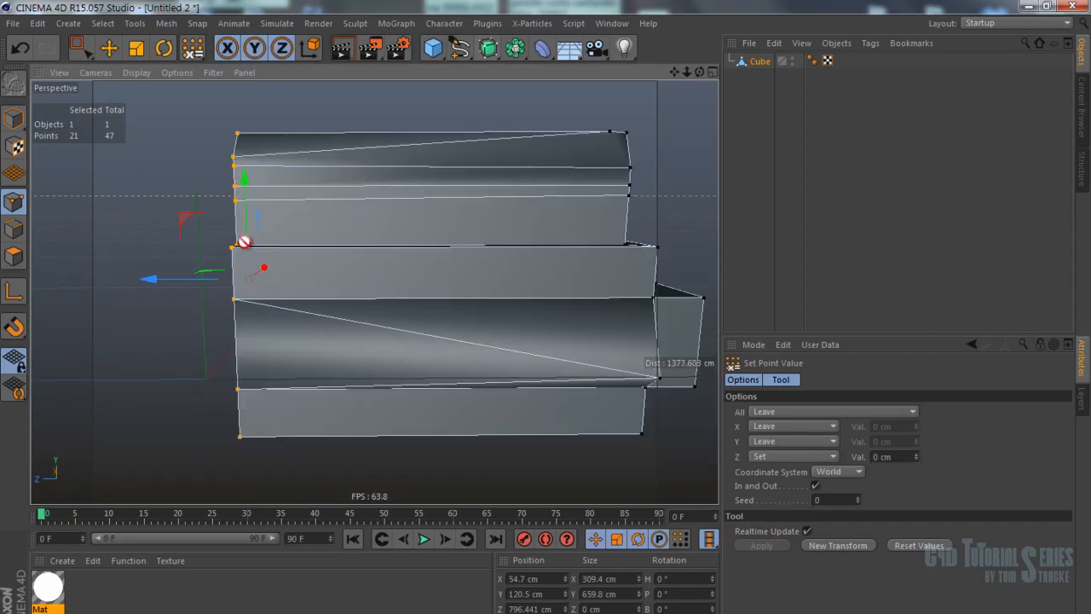
pyautogui.keyDown('alt'); pyautogui.moveTo(437, 302); pyautogui.dragTo(392, 278, button='middle'); pyautogui.keyUp('alt')
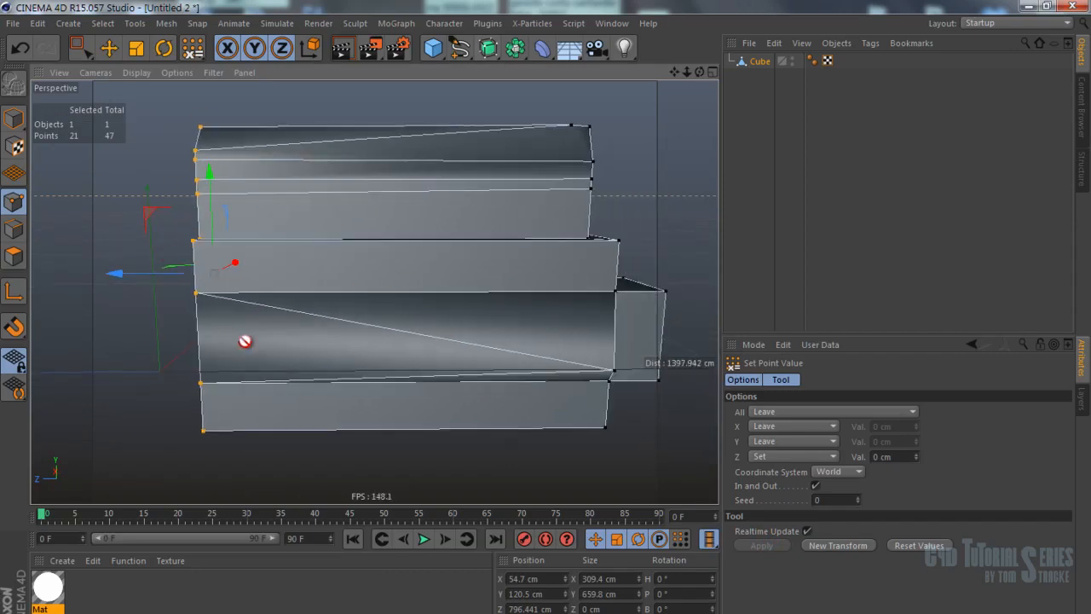
pyautogui.press('e')
pyautogui.keyDown('alt'); pyautogui.moveTo(292, 333); pyautogui.dragTo(399, 310, button='middle'); pyautogui.keyUp('alt')
# Return the Cube to edge mode with the vertical edge on the tower's upper section selected.
pyautogui.click(25, 229)
pyautogui.scroll(-5, 450, 283)
pyautogui.keyDown('alt'); pyautogui.moveTo(432, 283); pyautogui.dragTo(456, 296); pyautogui.keyUp('alt')
pyautogui.scroll(3, 457, 296)
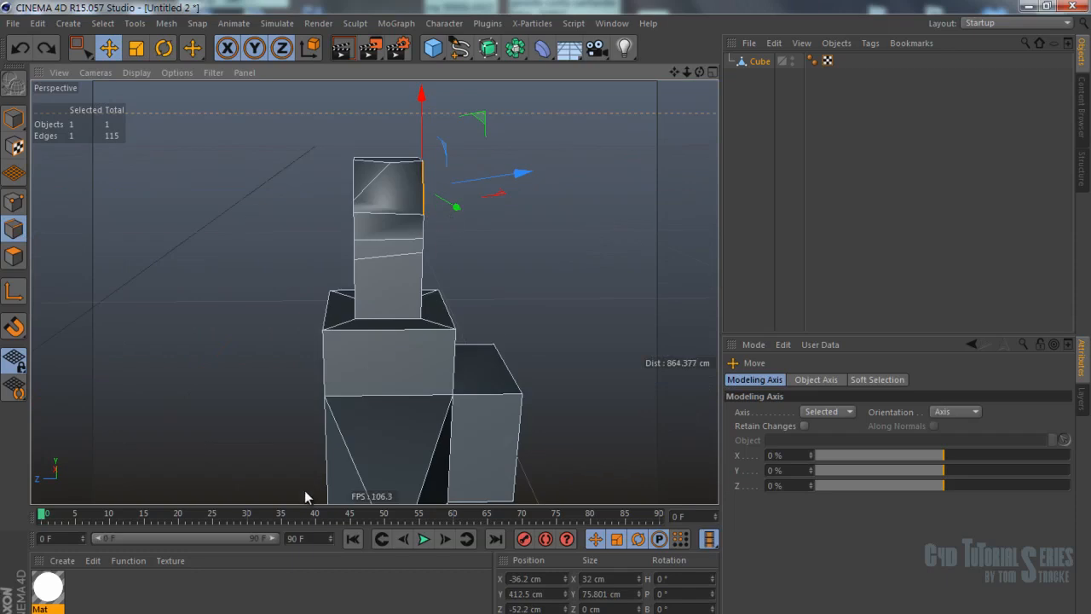
pyautogui.keyDown('alt'); pyautogui.moveTo(349, 469); pyautogui.dragTo(353, 480); pyautogui.keyUp('alt')
pyautogui.keyDown('alt'); pyautogui.moveTo(453, 309); pyautogui.dragTo(412, 248); pyautogui.keyUp('alt')
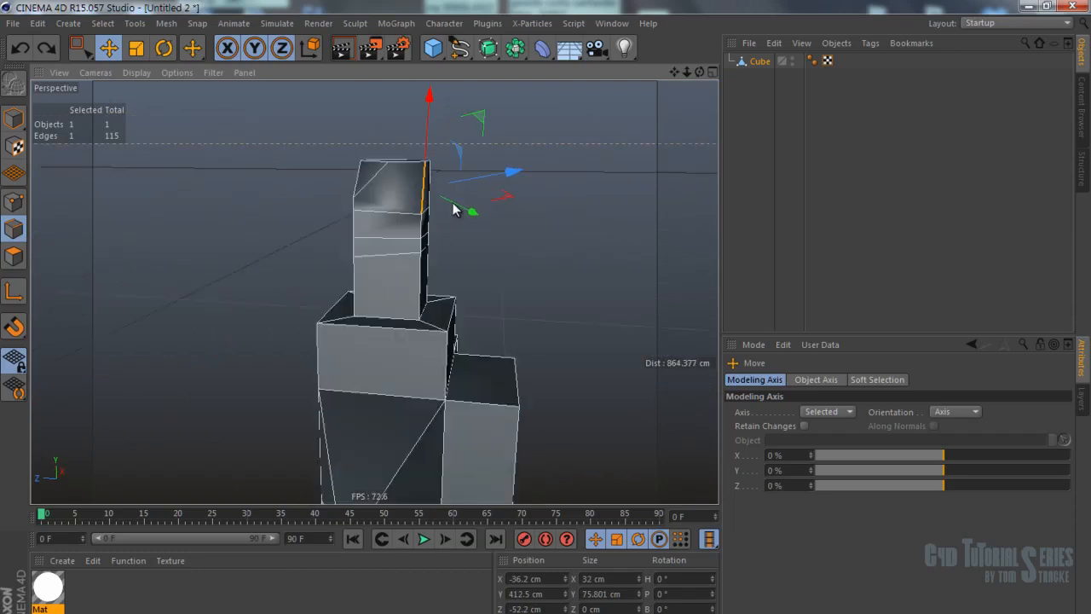
# Bevel the selected vertical edge on the tower's upper section in Chamfer mode with an offset of about 8 cm.
pyautogui.scroll(10, 460, 181)
pyautogui.keyDown('alt'); pyautogui.moveTo(359, 216); pyautogui.dragTo(363, 242, button='middle'); pyautogui.keyUp('alt')
pyautogui.rightClick(350, 243)
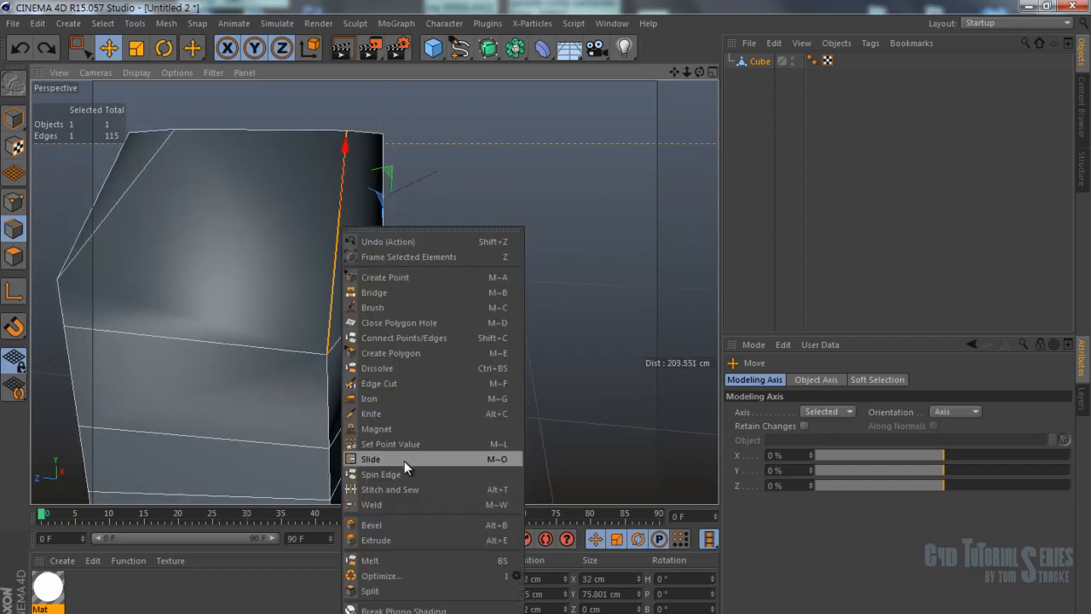
pyautogui.click(394, 525)
pyautogui.moveTo(333, 244)
pyautogui.mouseDown()
pyautogui.moveTo(366, 257)
pyautogui.moveTo(340, 253)
pyautogui.mouseUp()
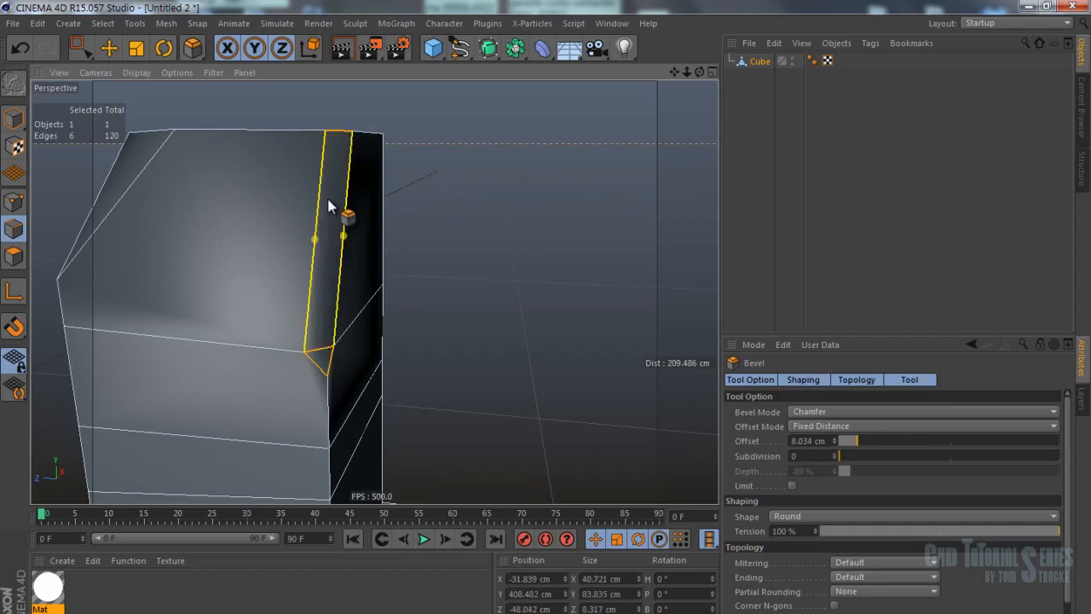
pyautogui.press('e')
# Select the straight outer edge of the tower's top face and extrude it upward about 79 cm into a new polygon.
pyautogui.keyDown('alt'); pyautogui.moveTo(424, 279); pyautogui.dragTo(343, 252); pyautogui.keyUp('alt')
pyautogui.click(290, 115)
pyautogui.keyDown('alt'); pyautogui.moveTo(418, 253); pyautogui.dragTo(361, 176); pyautogui.keyUp('alt')
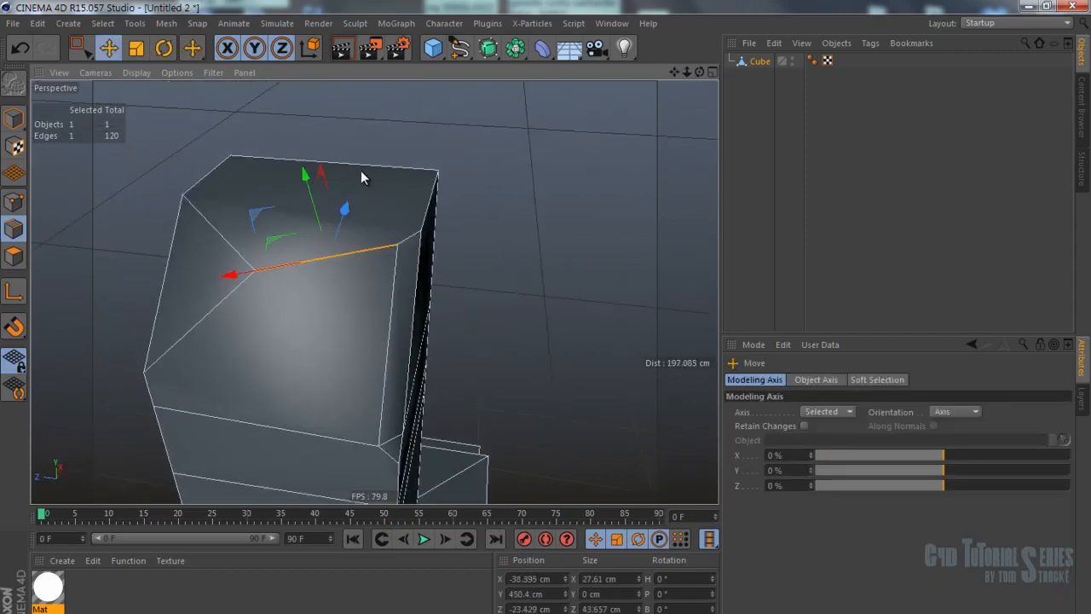
pyautogui.keyDown('alt'); pyautogui.moveTo(449, 196); pyautogui.dragTo(344, 246); pyautogui.keyUp('alt')
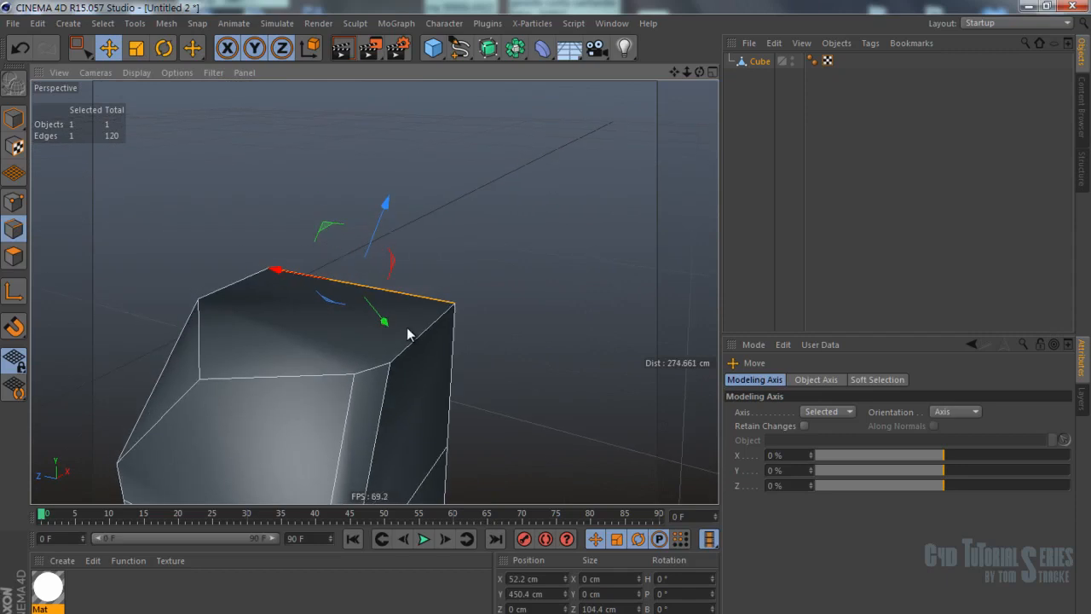
pyautogui.keyDown('alt'); pyautogui.moveTo(404, 336); pyautogui.dragTo(411, 284); pyautogui.keyUp('alt')
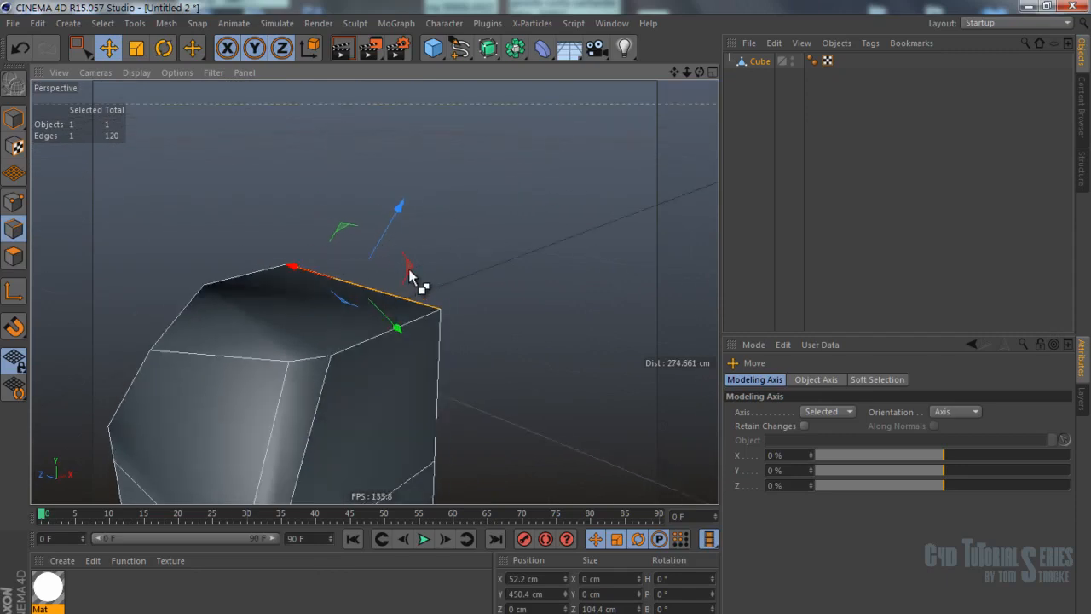
pyautogui.keyDown('ctrl'); pyautogui.moveTo(409, 265); pyautogui.dragTo(407, 115); pyautogui.keyUp('ctrl')
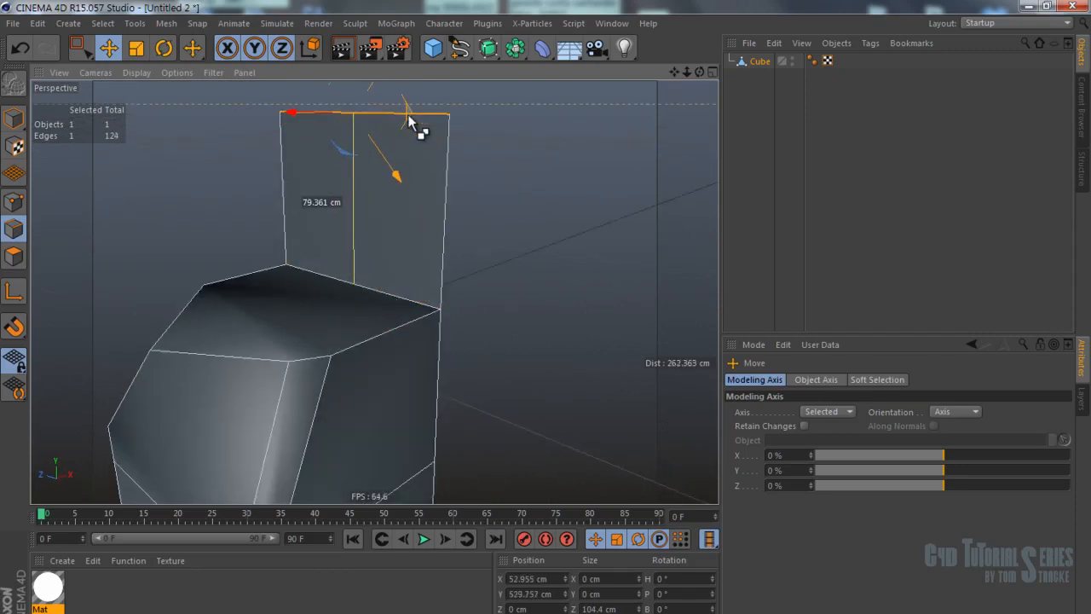
pyautogui.keyDown('alt'); pyautogui.moveTo(514, 252); pyautogui.dragTo(440, 370); pyautogui.keyUp('alt')
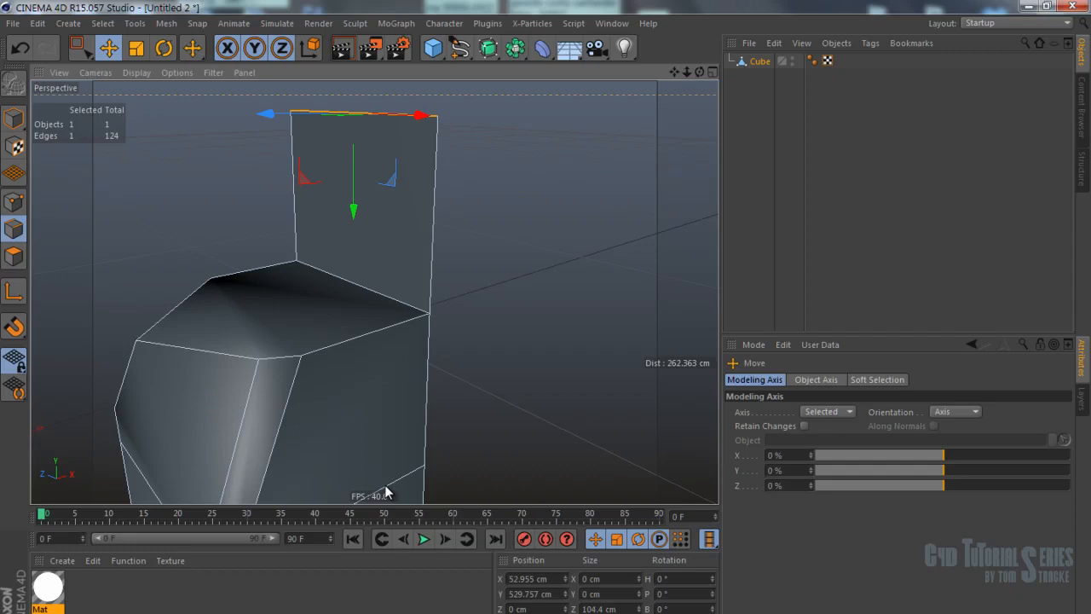
pyautogui.keyDown('alt'); pyautogui.moveTo(425, 178); pyautogui.dragTo(455, 196); pyautogui.keyUp('alt')
pyautogui.keyDown('alt'); pyautogui.moveTo(455, 288); pyautogui.dragTo(401, 274); pyautogui.keyUp('alt')
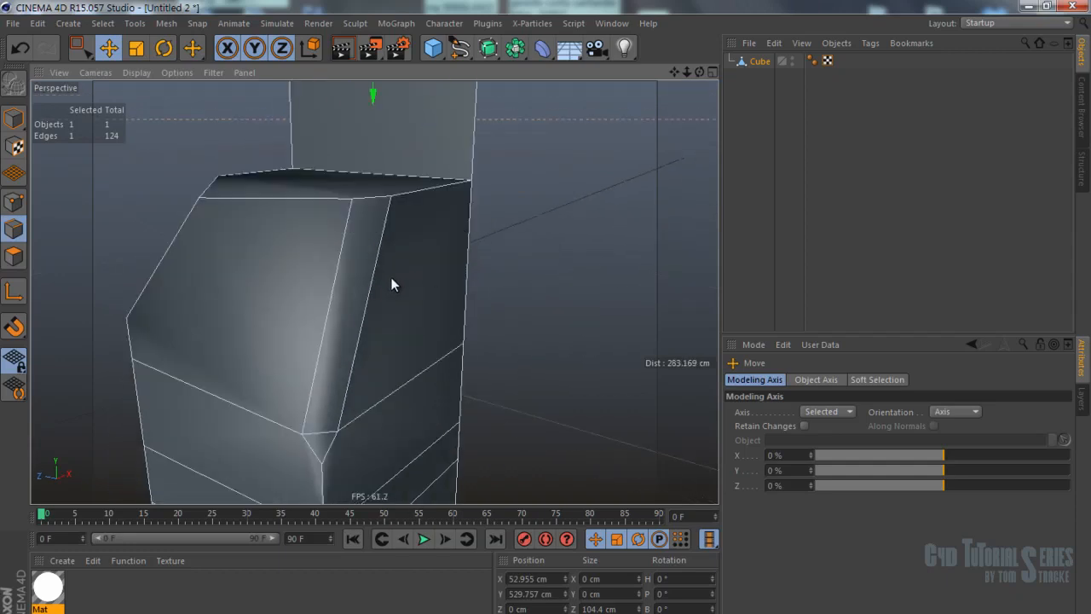
# Ring-select the four vertical edges of the narrow band on the tower and join them with Connect Points/Edges.
pyautogui.click(372, 286)
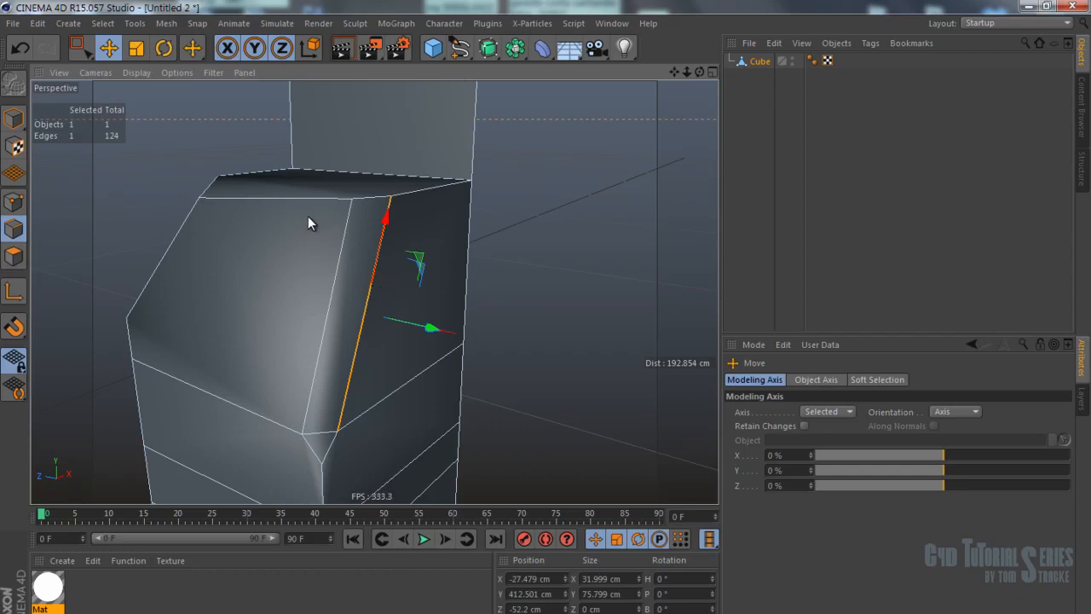
pyautogui.press('u')
pyautogui.press('b')
pyautogui.keyDown('alt'); pyautogui.moveTo(492, 358); pyautogui.dragTo(469, 197, button='middle'); pyautogui.keyUp('alt')
pyautogui.keyDown('alt'); pyautogui.moveTo(470, 197); pyautogui.dragTo(451, 222); pyautogui.keyUp('alt')
pyautogui.click(321, 338)
pyautogui.press('e')
pyautogui.keyDown('alt'); pyautogui.moveTo(344, 352); pyautogui.dragTo(400, 334); pyautogui.keyUp('alt')
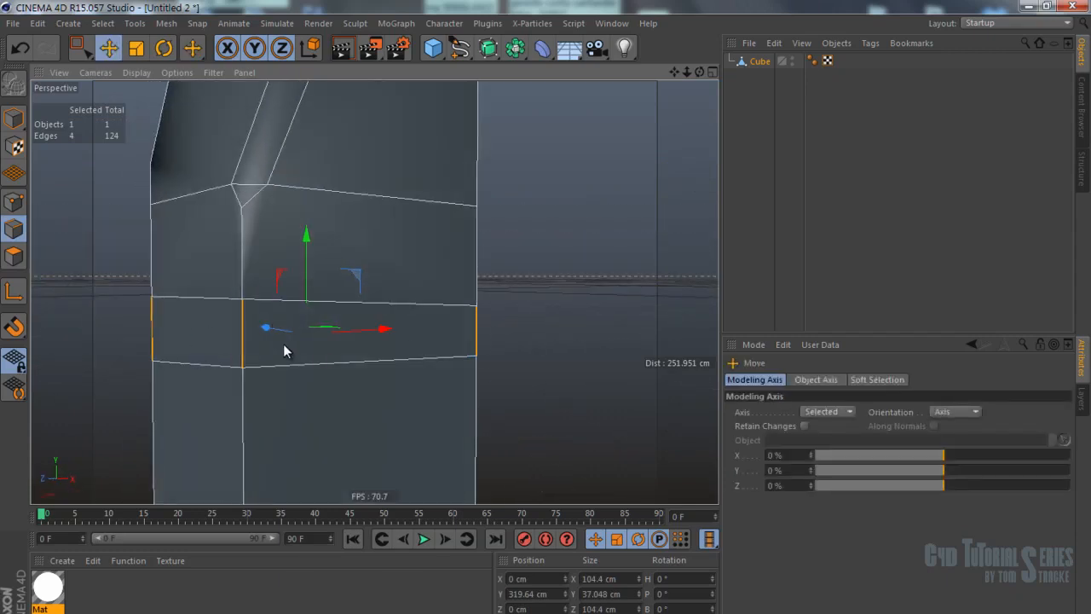
pyautogui.keyDown('alt'); pyautogui.moveTo(286, 340); pyautogui.dragTo(329, 297); pyautogui.keyUp('alt')
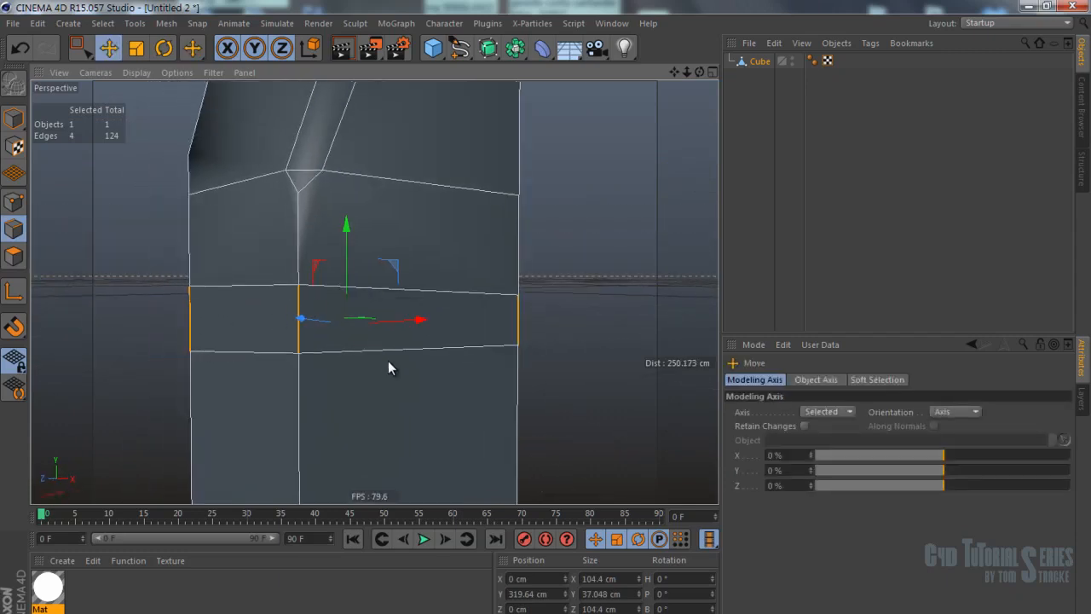
pyautogui.rightClick(583, 237)
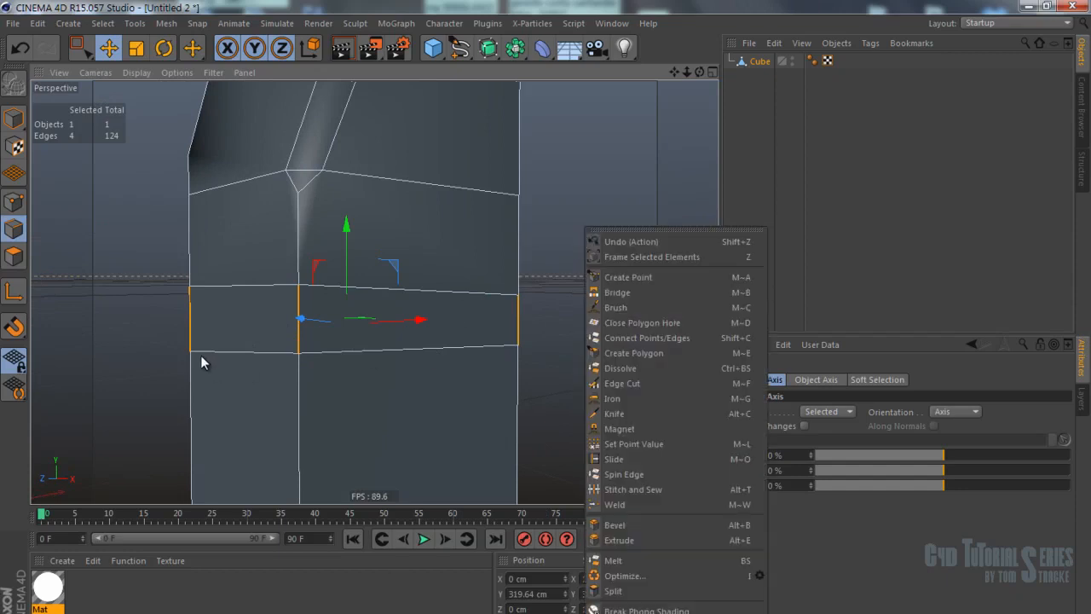
pyautogui.click(651, 338)
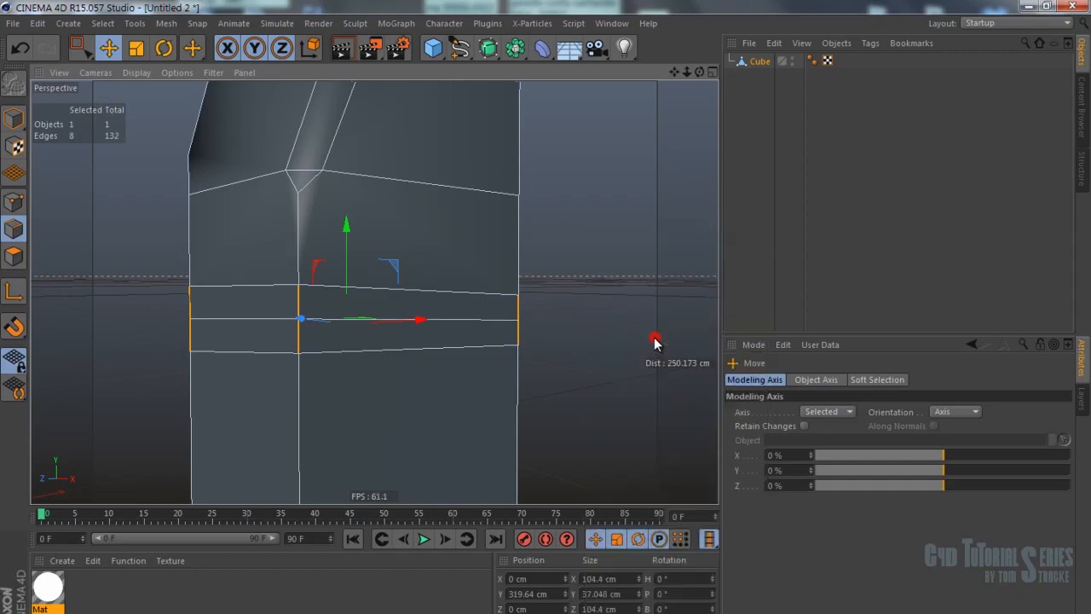
# Select the new horizontal edge loop and slide it up about 3.3 cm with Limit and Preserve Curvature enabled.
pyautogui.click(227, 319)
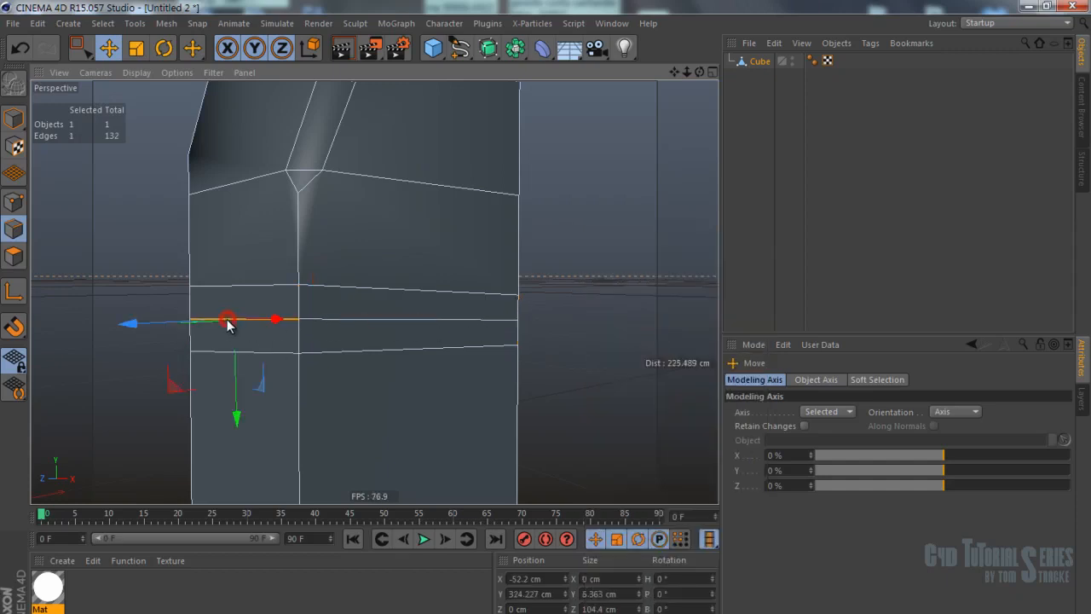
pyautogui.doubleClick(351, 321)
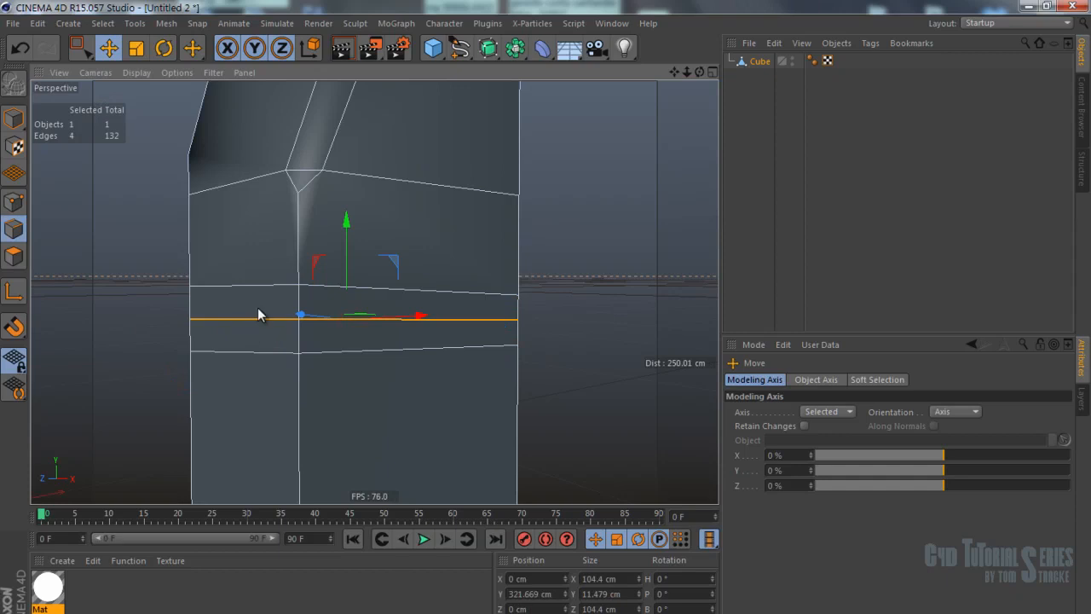
pyautogui.moveTo(354, 239)
pyautogui.mouseDown()
pyautogui.moveTo(343, 237)
pyautogui.moveTo(363, 247)
pyautogui.moveTo(359, 236)
pyautogui.moveTo(366, 251)
pyautogui.mouseUp()
pyautogui.hotkey('ctrl', 'z')
pyautogui.rightClick(451, 239)
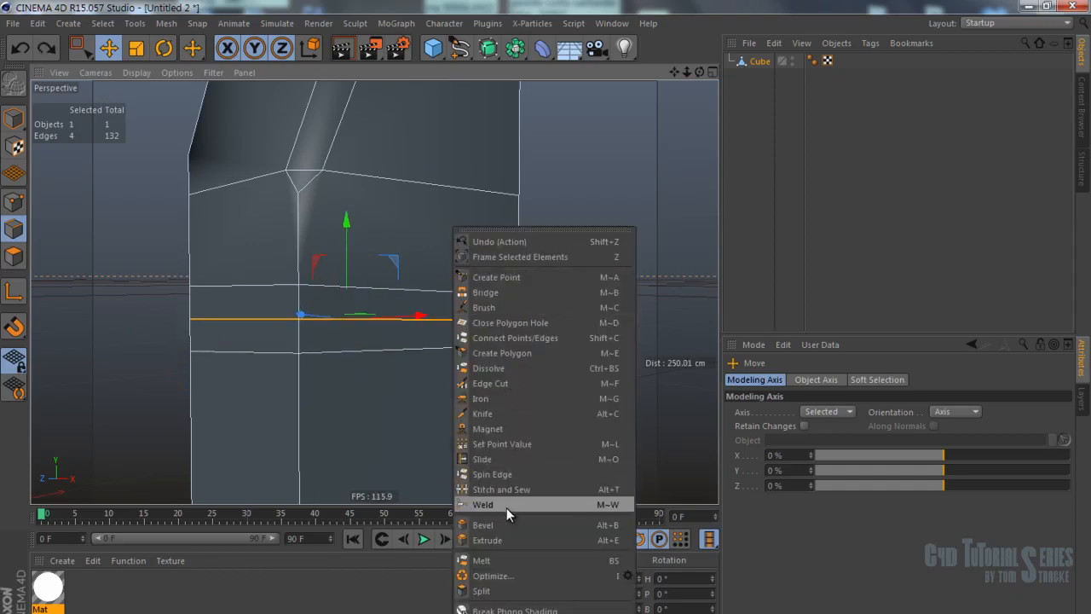
pyautogui.click(500, 457)
pyautogui.moveTo(423, 322)
pyautogui.mouseDown()
pyautogui.moveTo(427, 339)
pyautogui.moveTo(433, 305)
pyautogui.moveTo(431, 344)
pyautogui.moveTo(433, 312)
pyautogui.mouseUp()
pyautogui.click(815, 469)
pyautogui.click(814, 456)
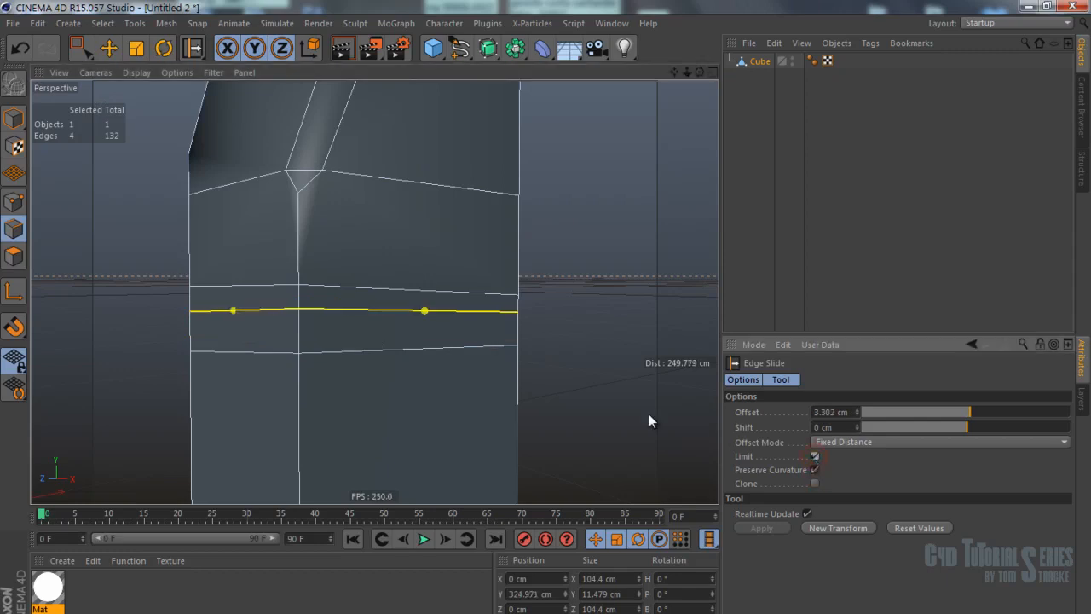
# Slide the edge loop in Proportional offset mode to about -64.6%, and slide a cloned loop upward to about 55%.
pyautogui.moveTo(426, 311)
pyautogui.mouseDown()
pyautogui.moveTo(428, 346)
pyautogui.moveTo(428, 298)
pyautogui.mouseUp()
pyautogui.click(852, 442)
pyautogui.click(854, 467)
pyautogui.moveTo(417, 317); pyautogui.dragTo(456, 264)
pyautogui.moveTo(453, 436); pyautogui.dragTo(450, 368)
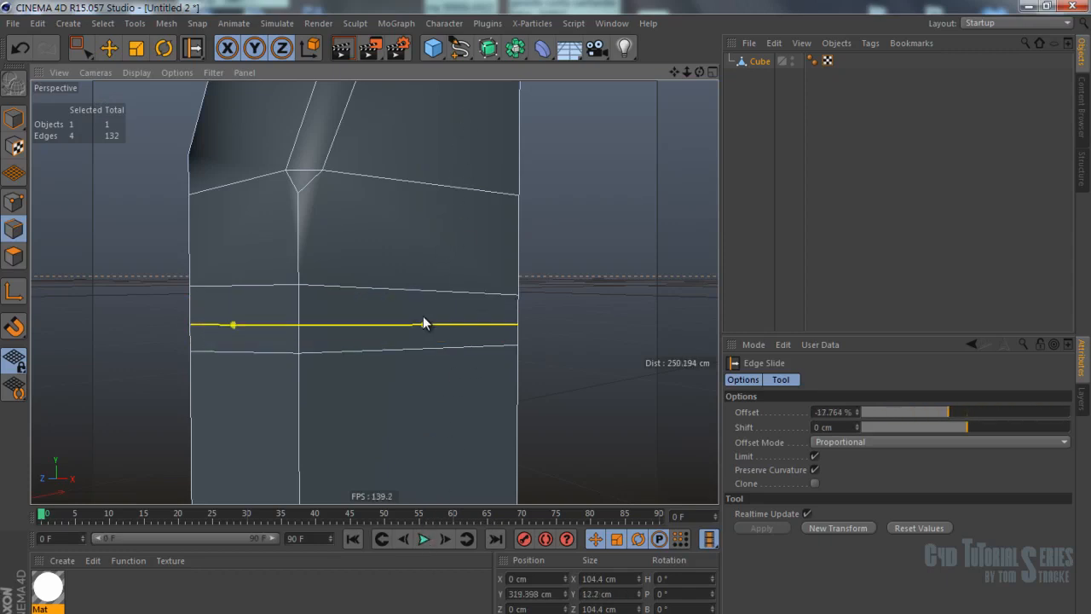
pyautogui.moveTo(422, 326); pyautogui.dragTo(412, 508)
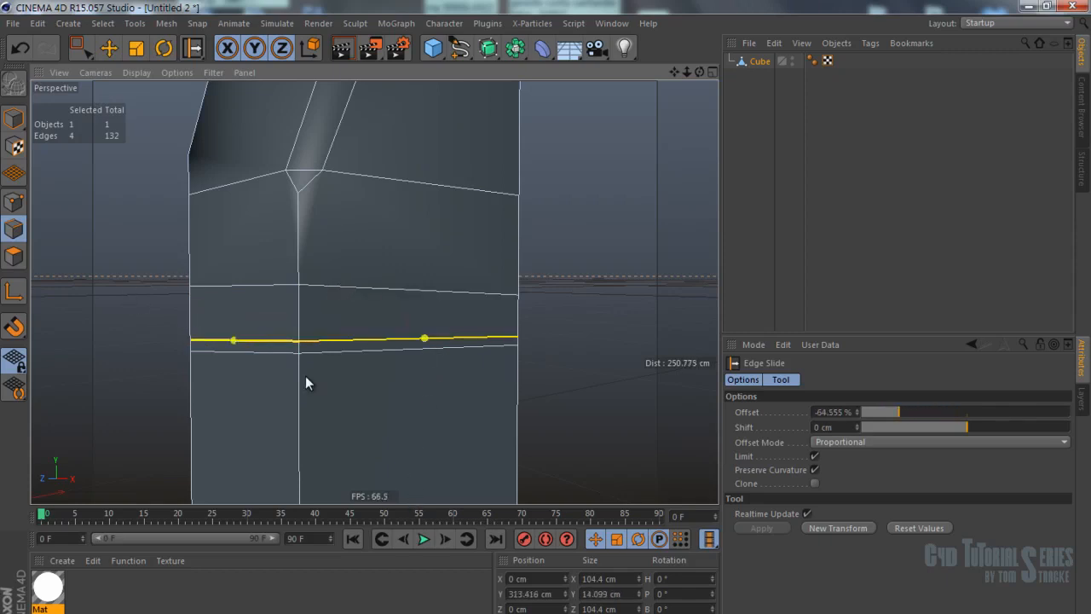
pyautogui.keyDown('ctrl'); pyautogui.moveTo(425, 341); pyautogui.dragTo(449, 187); pyautogui.keyUp('ctrl')
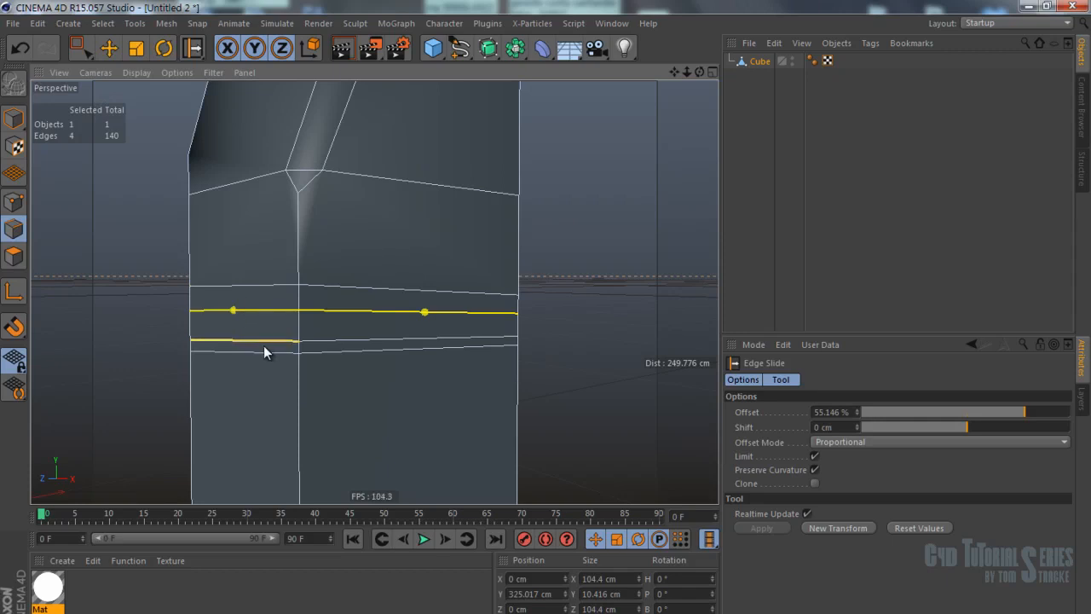
pyautogui.scroll(-5, 214, 267)
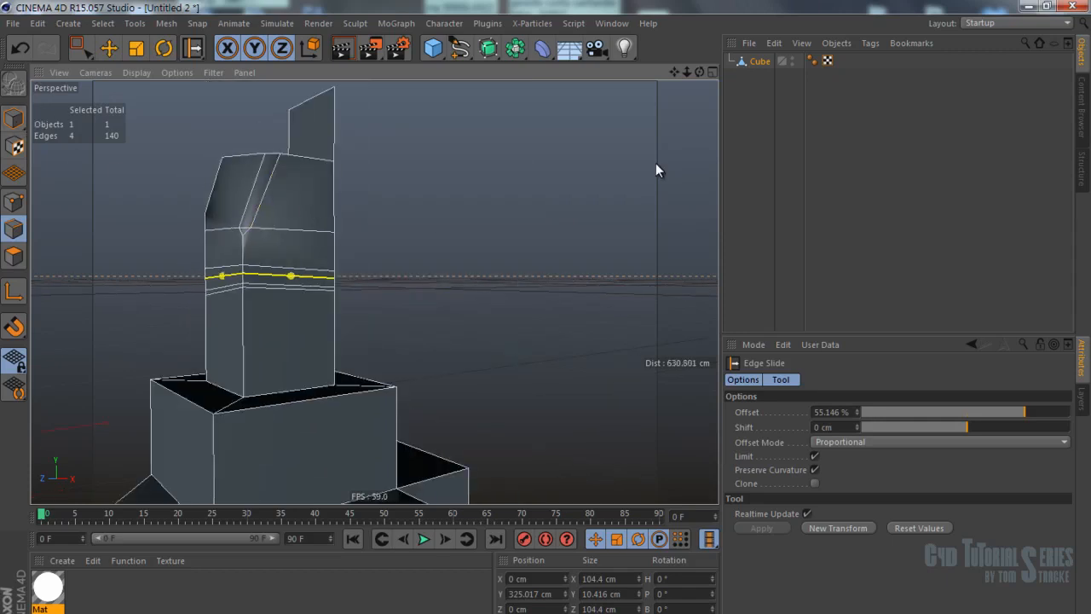
# Replace the Cube with a new Plane primitive and display its segment lines in the viewport.
pyautogui.click(758, 62)
pyautogui.press('Delete')
pyautogui.moveTo(433, 47); pyautogui.dragTo(562, 97)
pyautogui.keyDown('alt'); pyautogui.moveTo(385, 269); pyautogui.dragTo(238, 263); pyautogui.keyUp('alt')
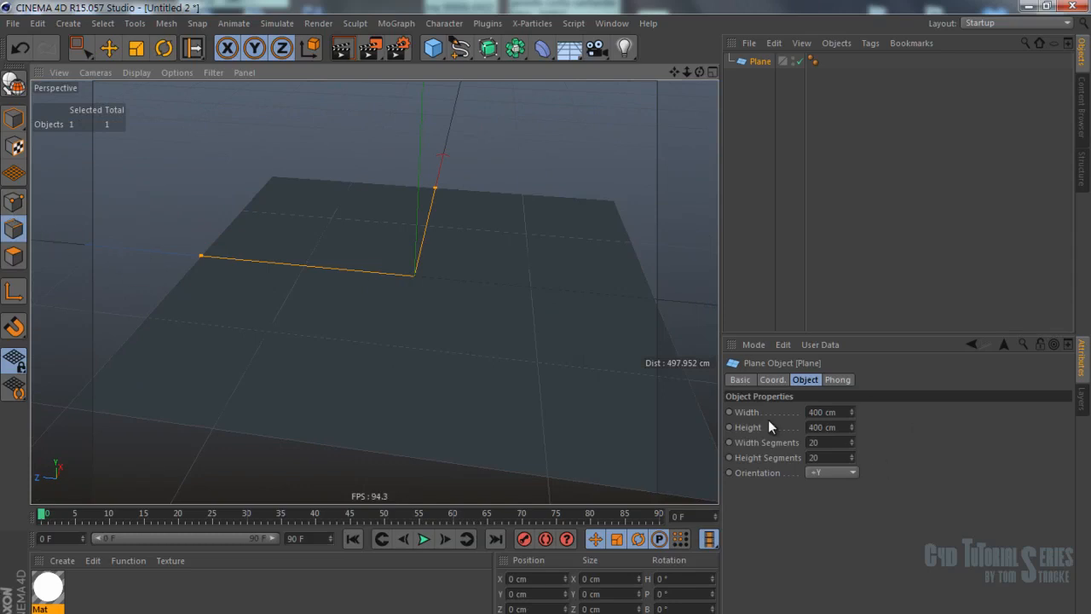
pyautogui.keyDown('alt'); pyautogui.moveTo(380, 297); pyautogui.dragTo(404, 319); pyautogui.keyUp('alt')
pyautogui.moveTo(404, 319)
pyautogui.keyDown('alt'); pyautogui.mouseDown(button='middle')
pyautogui.moveTo(348, 292)
pyautogui.moveTo(433, 256)
pyautogui.mouseUp(button='middle'); pyautogui.keyUp('alt')
pyautogui.press('n')
pyautogui.press('b')
# Make the Plane editable and delete the two middle rows of polygons to split it into two halves.
pyautogui.click(13, 256)
pyautogui.press('space')
pyautogui.keyDown('alt'); pyautogui.moveTo(185, 244); pyautogui.dragTo(646, 238); pyautogui.keyUp('alt')
pyautogui.press('c')
pyautogui.press('Delete')
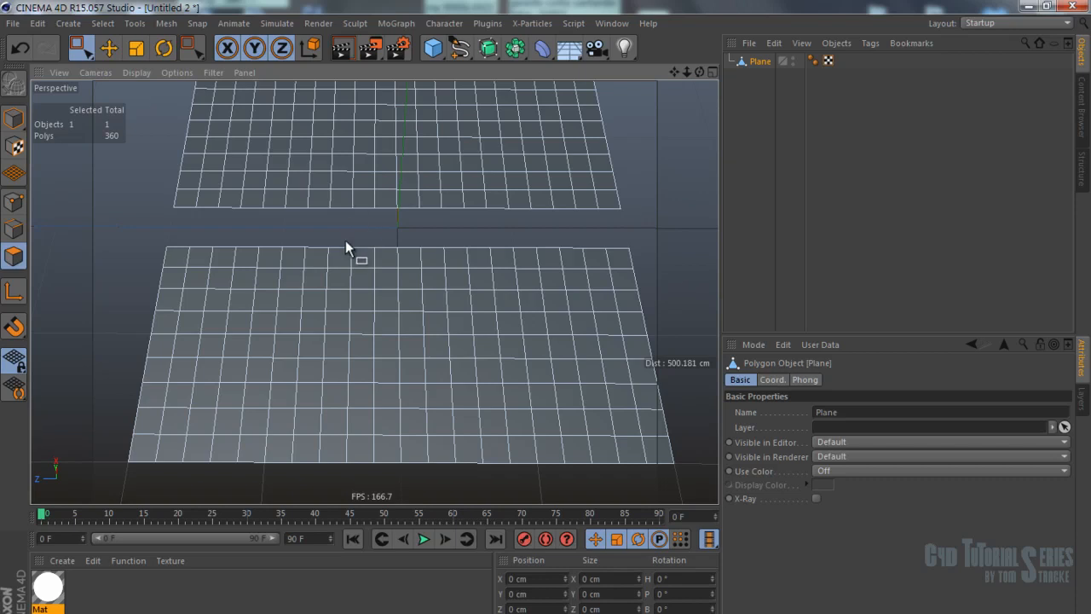
# Optimize the Plane to remove the stray points in the gap, and switch to edge mode.
pyautogui.keyDown('alt'); pyautogui.moveTo(220, 247); pyautogui.dragTo(340, 272); pyautogui.keyUp('alt')
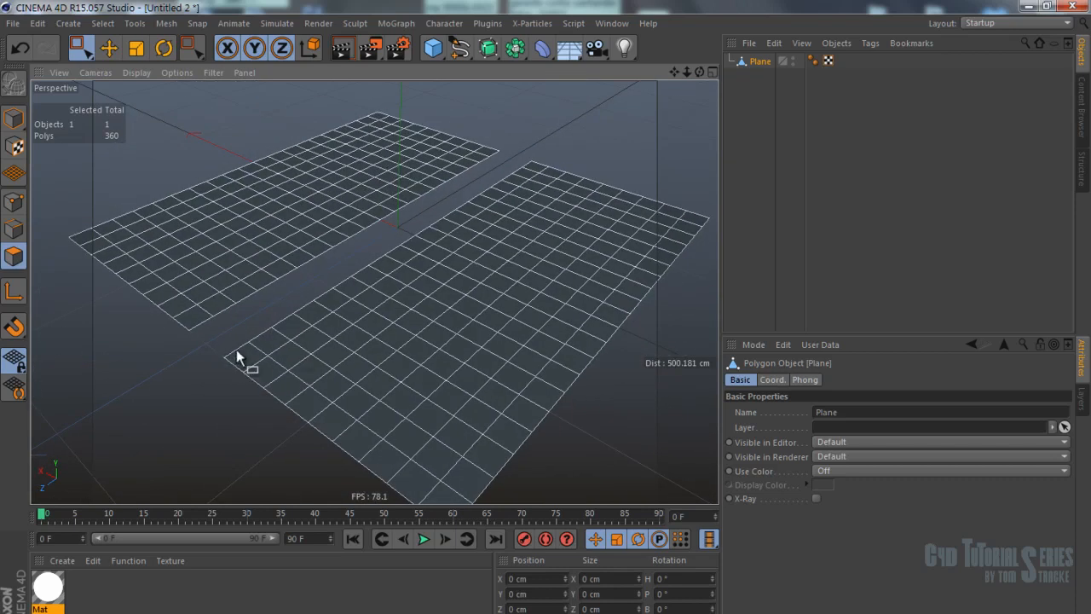
pyautogui.click(13, 203)
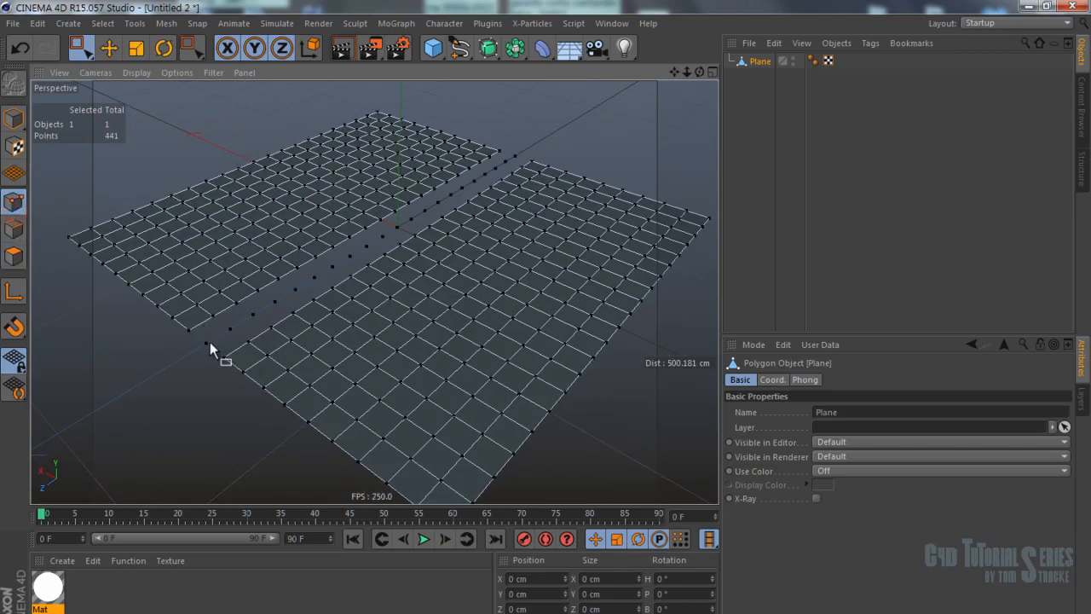
pyautogui.rightClick(190, 354)
pyautogui.click(285, 605)
pyautogui.keyDown('alt'); pyautogui.moveTo(288, 366); pyautogui.dragTo(360, 337); pyautogui.keyUp('alt')
pyautogui.keyDown('alt'); pyautogui.moveTo(361, 337); pyautogui.dragTo(431, 420, button='right'); pyautogui.keyUp('alt')
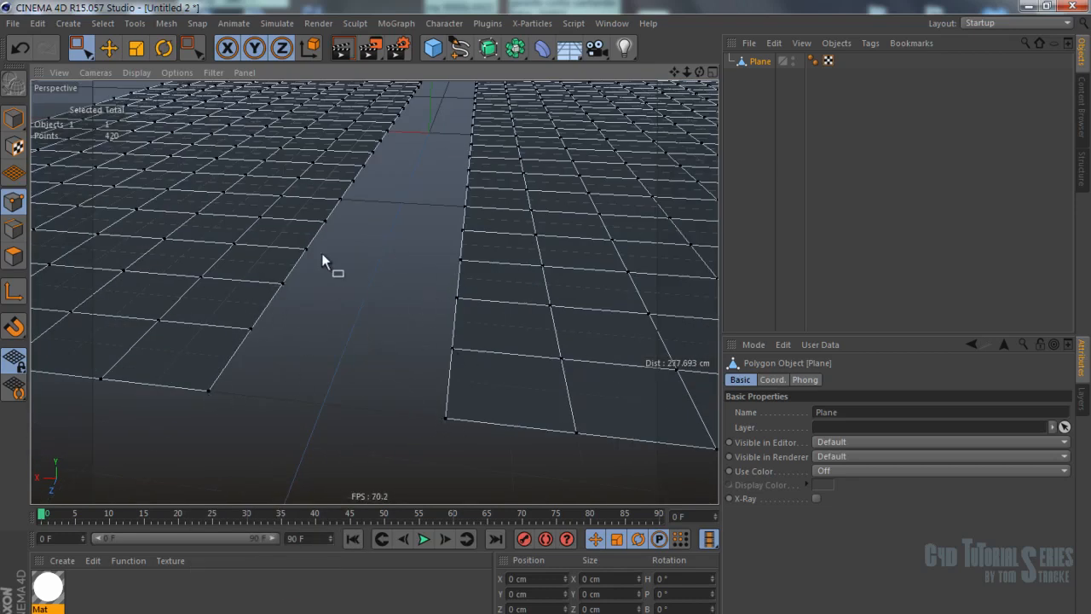
pyautogui.press('Return')
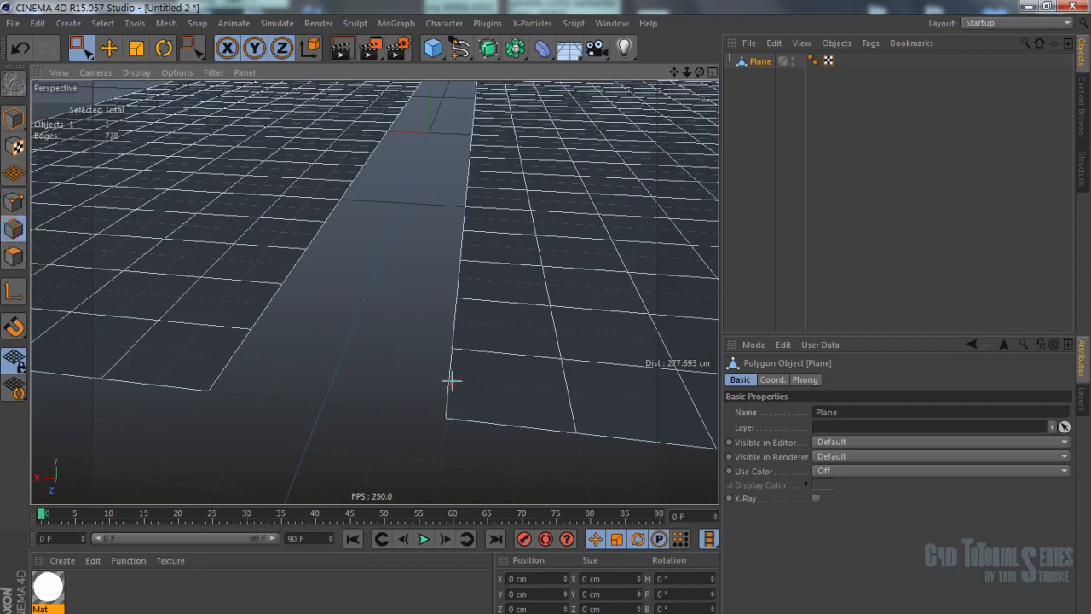
# Bridge two pairs of facing edges across the gap at the near end, and undo both bridges.
pyautogui.click(442, 380)
pyautogui.click(344, 381)
pyautogui.rightClick(359, 350)
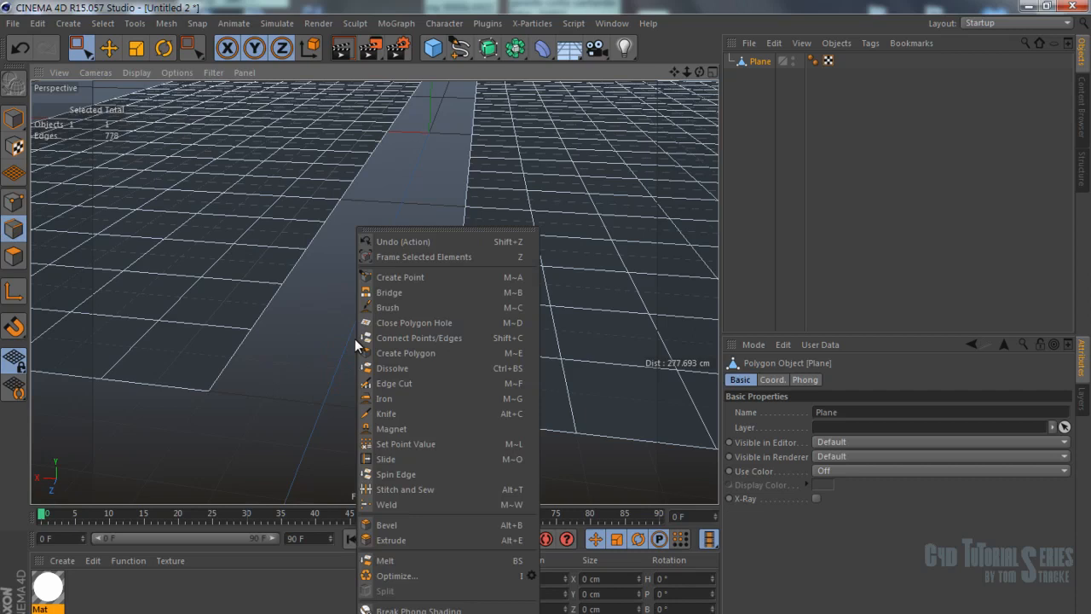
pyautogui.click(392, 293)
pyautogui.moveTo(449, 382); pyautogui.dragTo(251, 374)
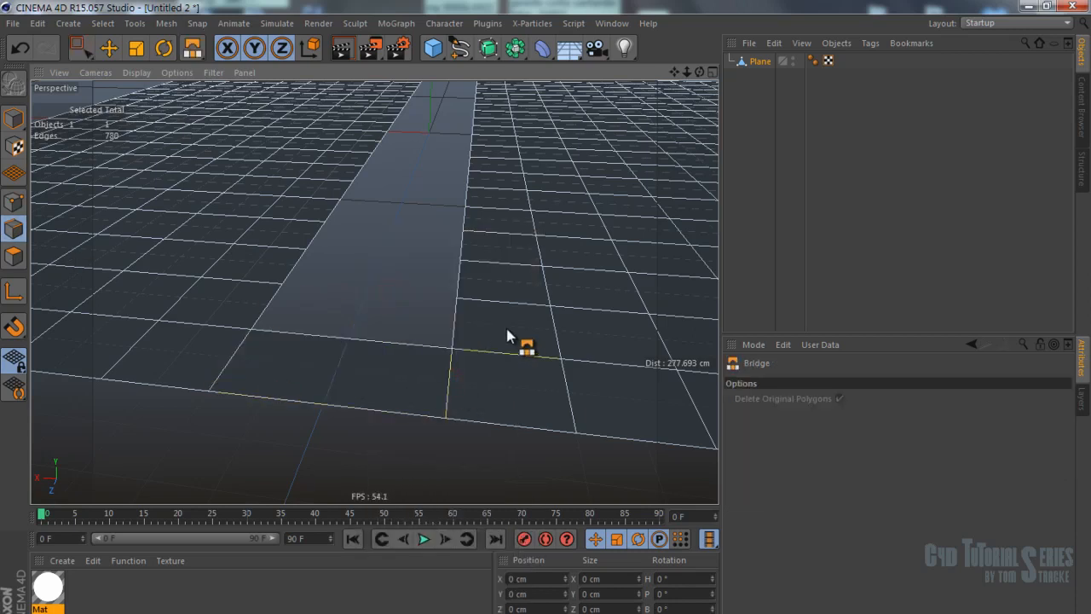
pyautogui.moveTo(453, 326); pyautogui.dragTo(271, 308)
pyautogui.keyDown('alt'); pyautogui.moveTo(492, 288); pyautogui.dragTo(471, 333); pyautogui.keyUp('alt')
pyautogui.hotkey('ctrl', 'z')
pyautogui.hotkey('ctrl', 'z')
# Select the full rows of boundary edges on both sides of the gap.
pyautogui.rightClick(325, 321)
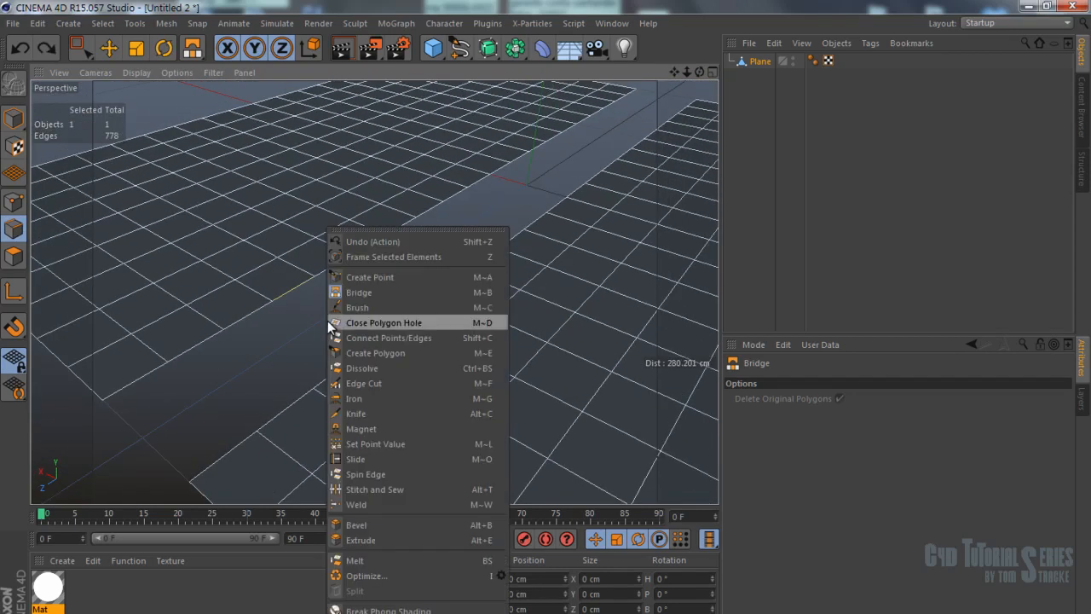
pyautogui.click(228, 341)
pyautogui.scroll(-2, 226, 341)
pyautogui.press('e')
pyautogui.doubleClick(266, 385)
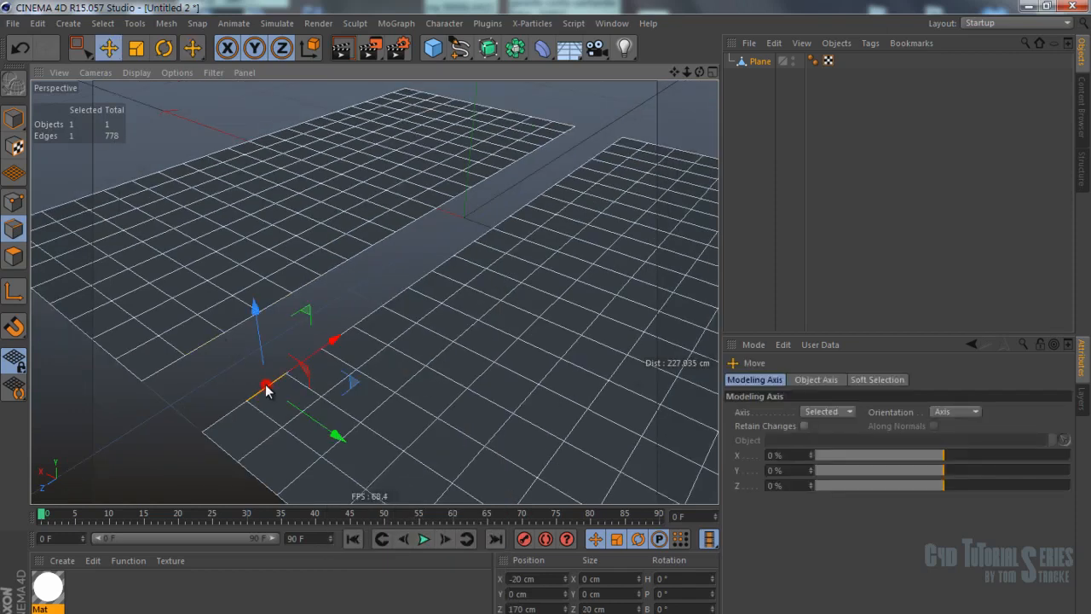
pyautogui.keyDown('shift'); pyautogui.doubleClick(276, 300); pyautogui.keyUp('shift')
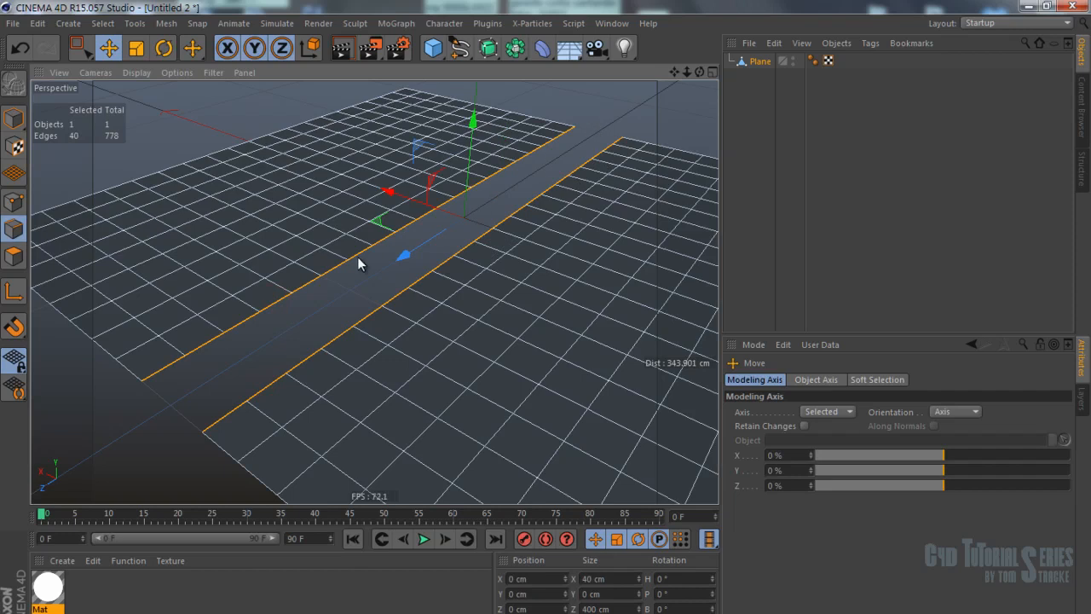
# Close the gap by applying Stitch and Sew from one selected edge row onto the opposite row at X 20 cm.
pyautogui.keyDown('alt'); pyautogui.moveTo(200, 377); pyautogui.dragTo(257, 335, button='middle'); pyautogui.keyUp('alt')
pyautogui.rightClick(269, 384)
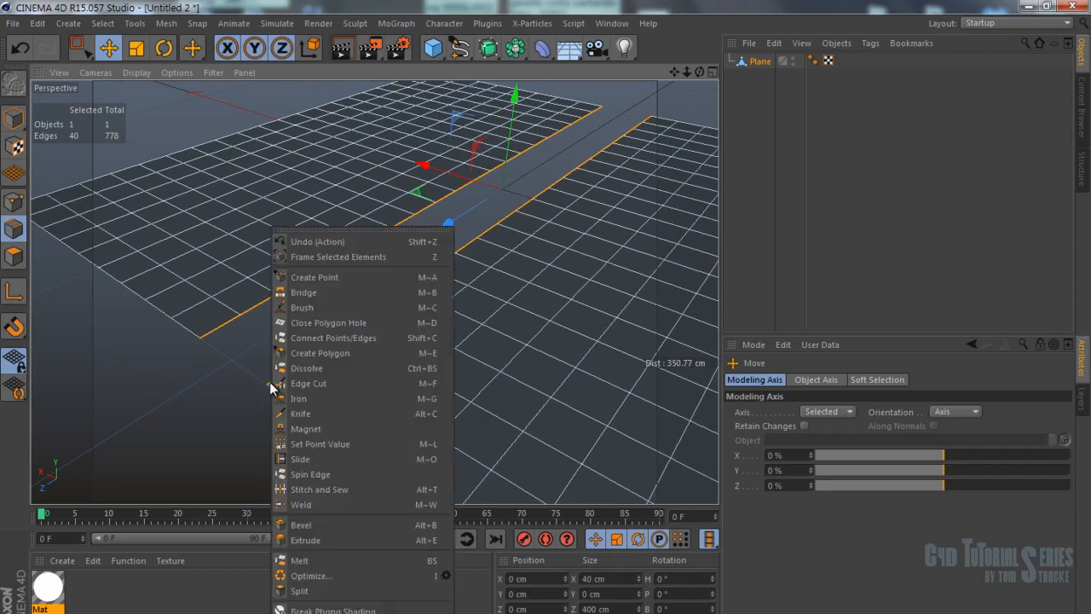
pyautogui.click(315, 490)
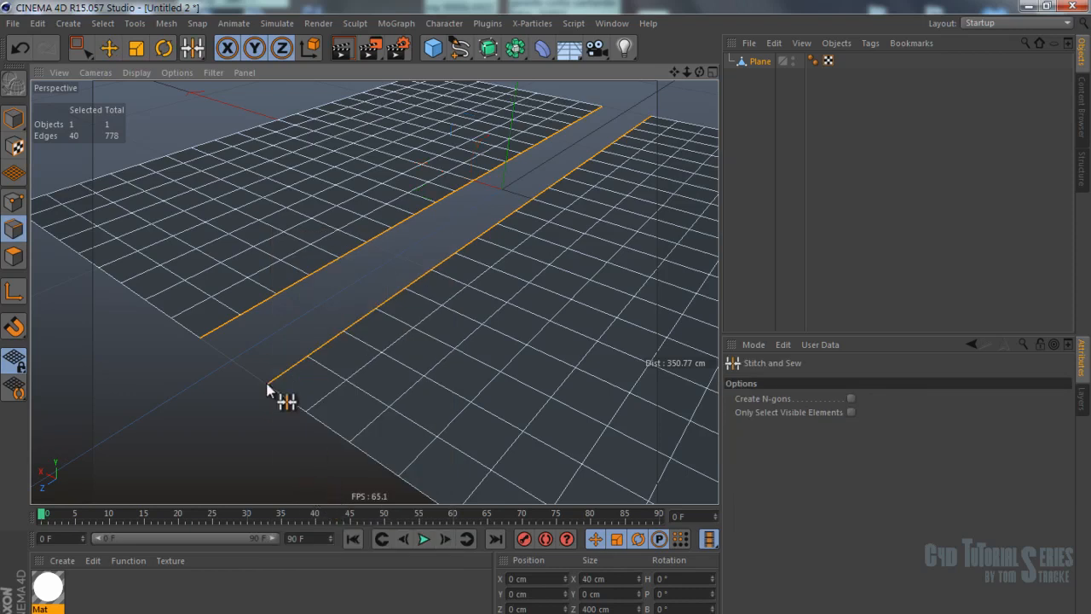
pyautogui.moveTo(267, 390)
pyautogui.mouseDown()
pyautogui.moveTo(205, 347)
pyautogui.moveTo(338, 316)
pyautogui.moveTo(469, 311)
pyautogui.mouseUp()
pyautogui.press('e')
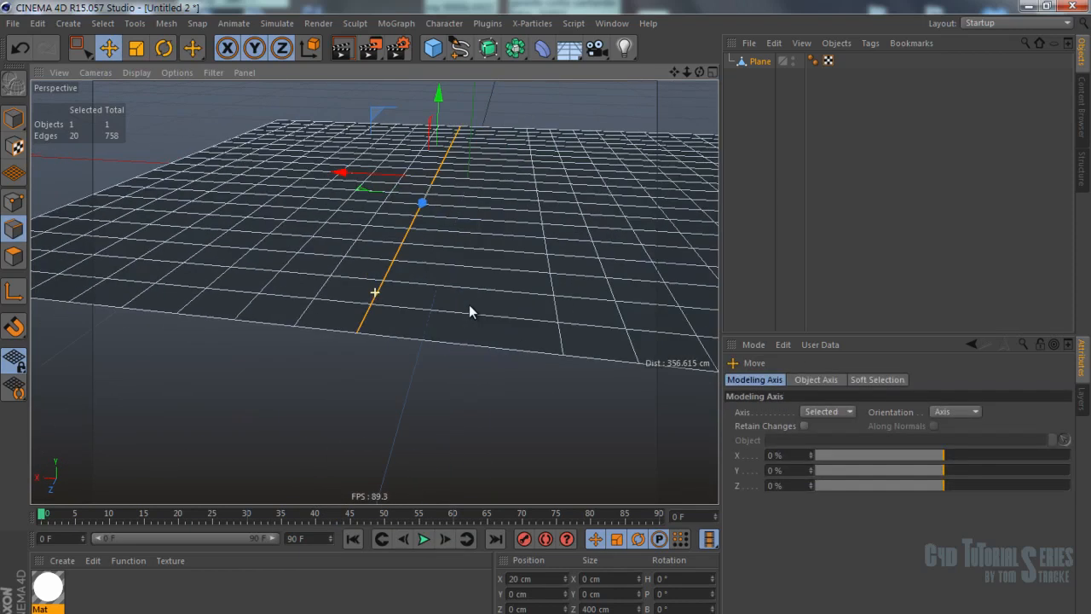
# Ring-select all the crosswise edges spanning the wide strip where the gap in the Plane was closed.
pyautogui.click(470, 312)
pyautogui.press('u')
pyautogui.press('r')
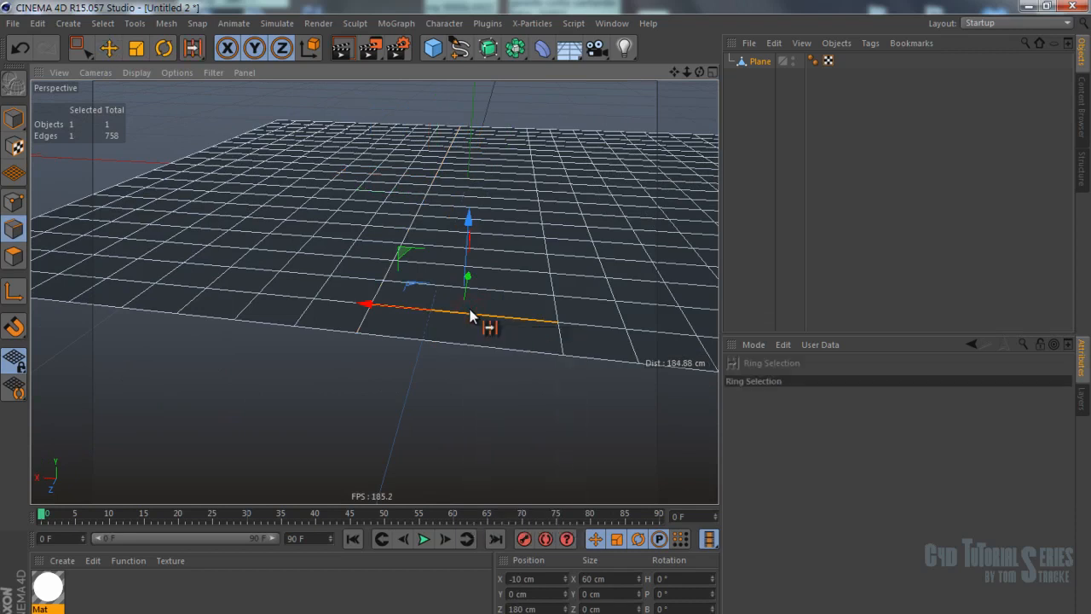
pyautogui.keyDown('alt'); pyautogui.moveTo(512, 312); pyautogui.dragTo(475, 349, button='middle'); pyautogui.keyUp('alt')
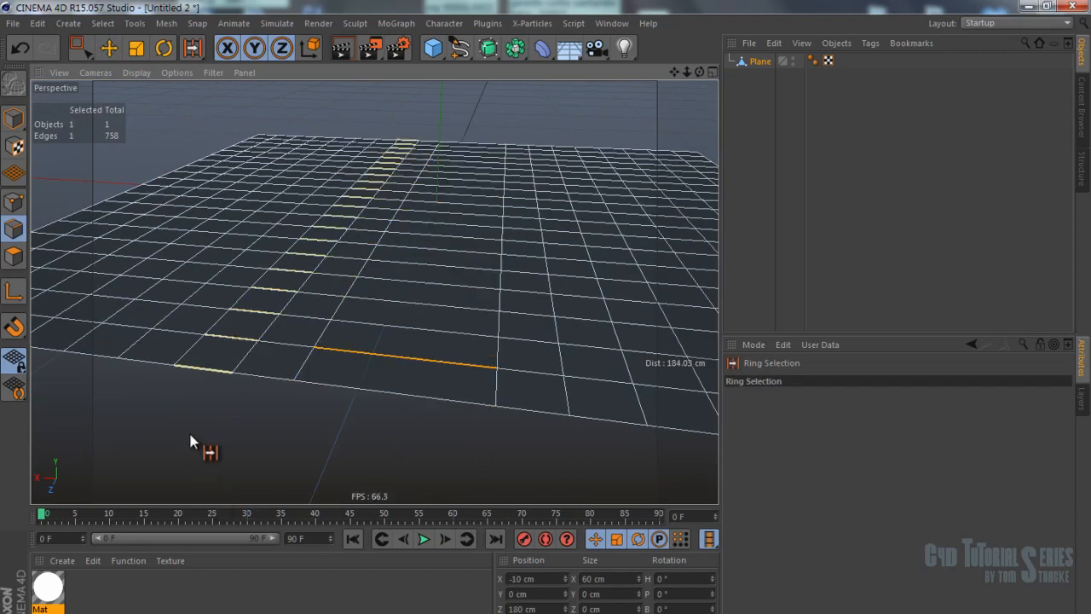
pyautogui.click(430, 365)
pyautogui.keyDown('alt'); pyautogui.moveTo(346, 411); pyautogui.dragTo(320, 426); pyautogui.keyUp('alt')
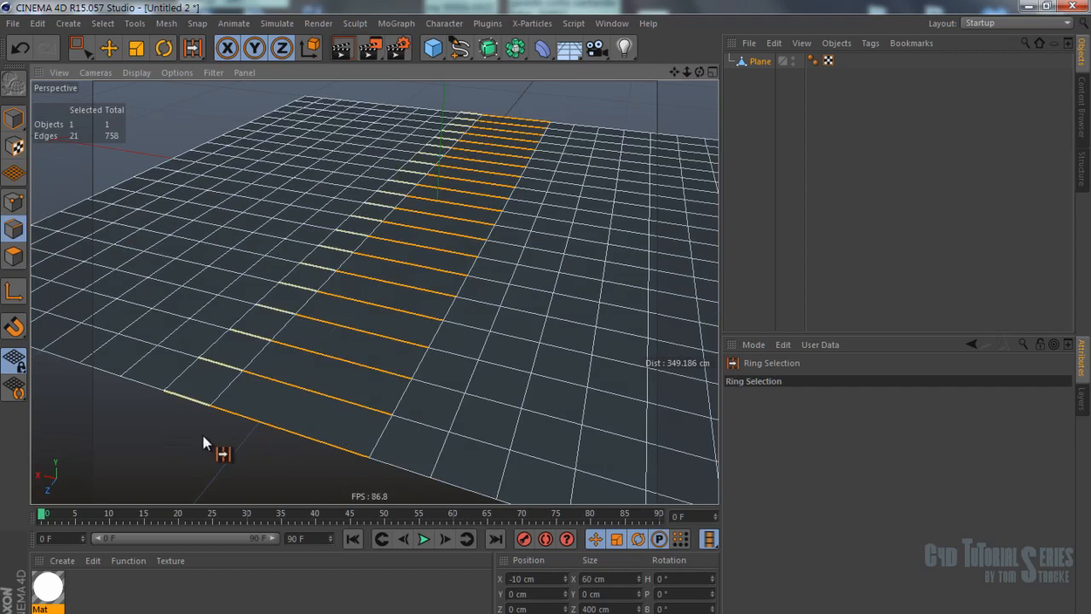
pyautogui.press('u')
pyautogui.press('b')
pyautogui.click(348, 398)
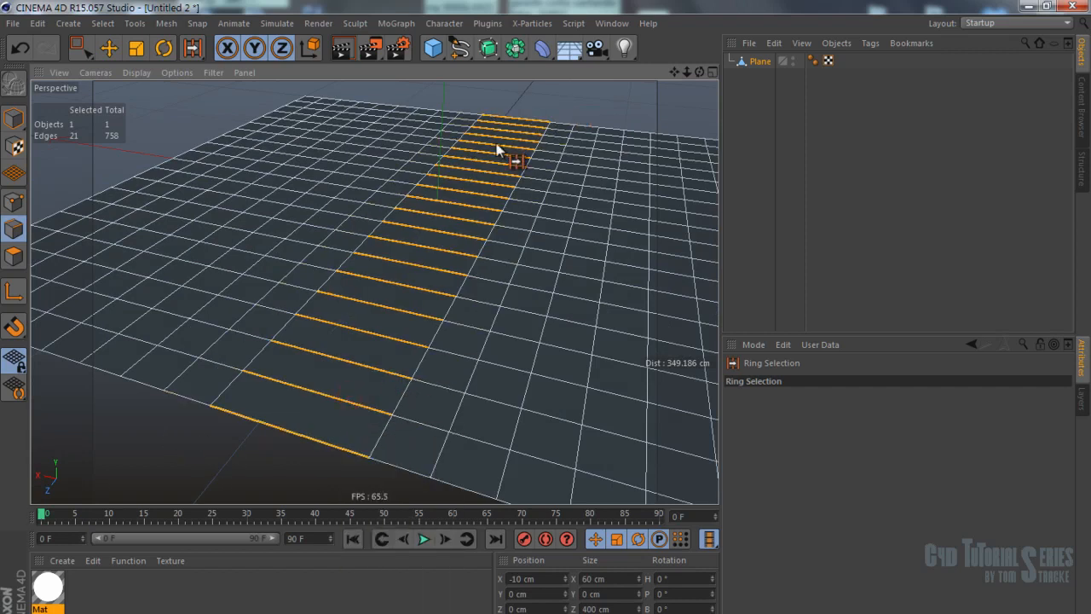
# Apply an Edge Cut with Create N-gons off and Subdivision 1 to the selected ring of edges.
pyautogui.keyDown('alt'); pyautogui.moveTo(341, 397); pyautogui.dragTo(330, 381); pyautogui.keyUp('alt')
pyautogui.rightClick(330, 381)
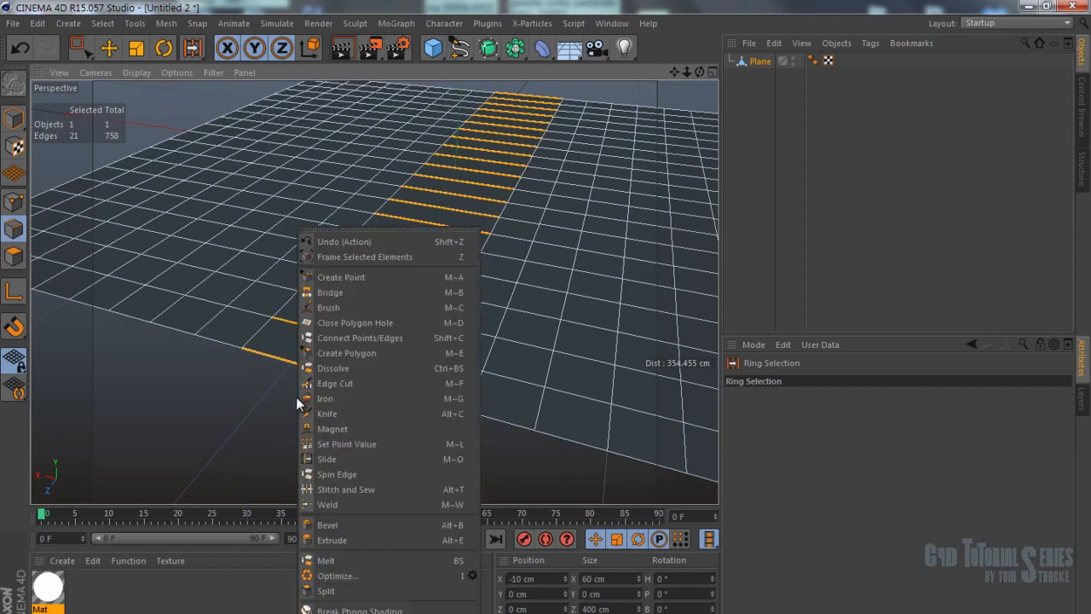
pyautogui.click(345, 383)
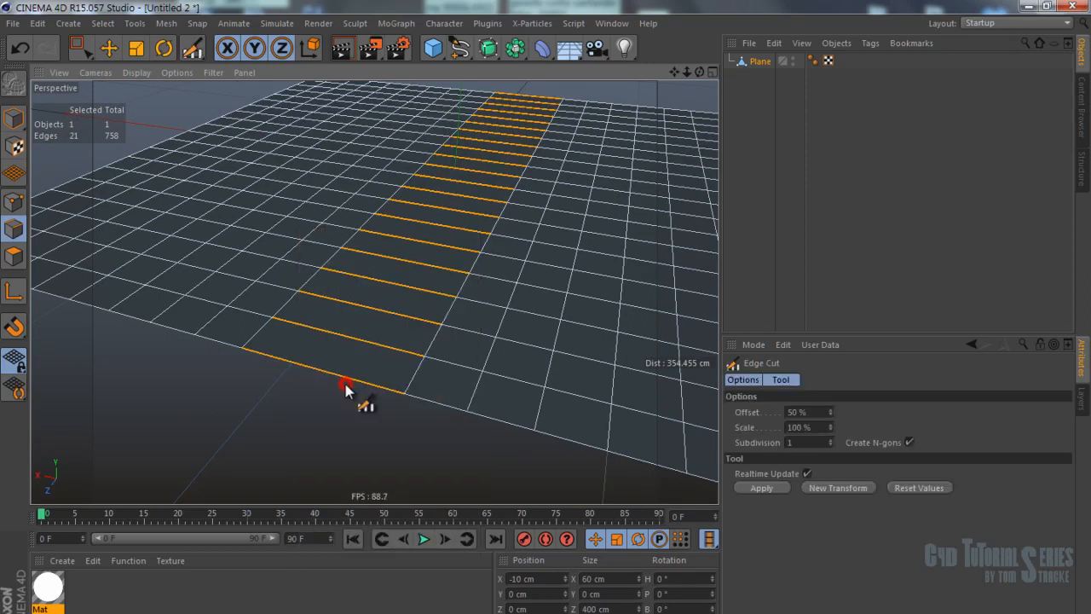
pyautogui.click(908, 441)
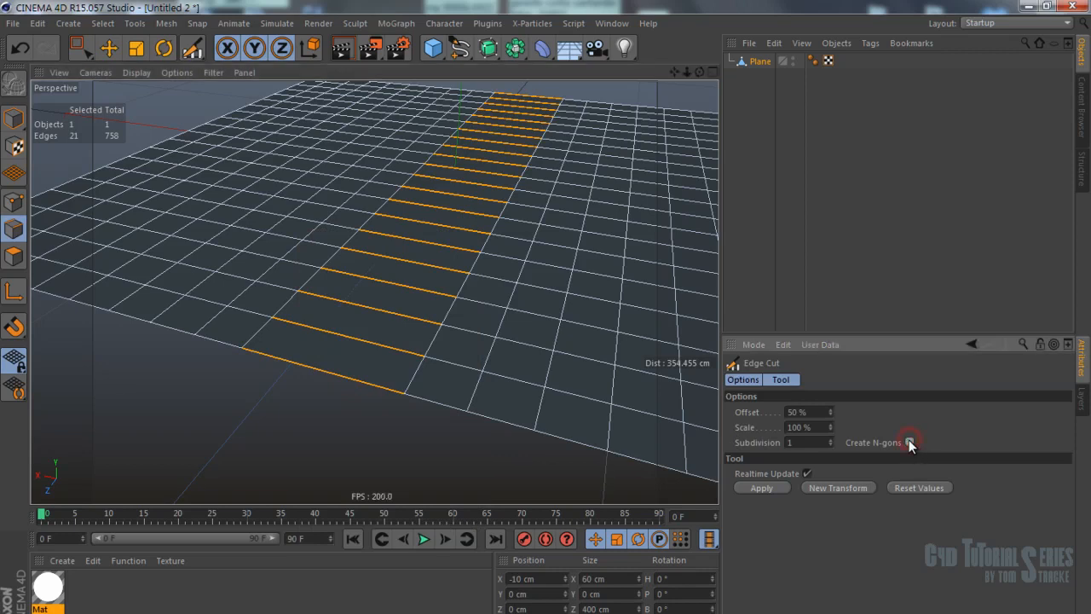
pyautogui.click(762, 487)
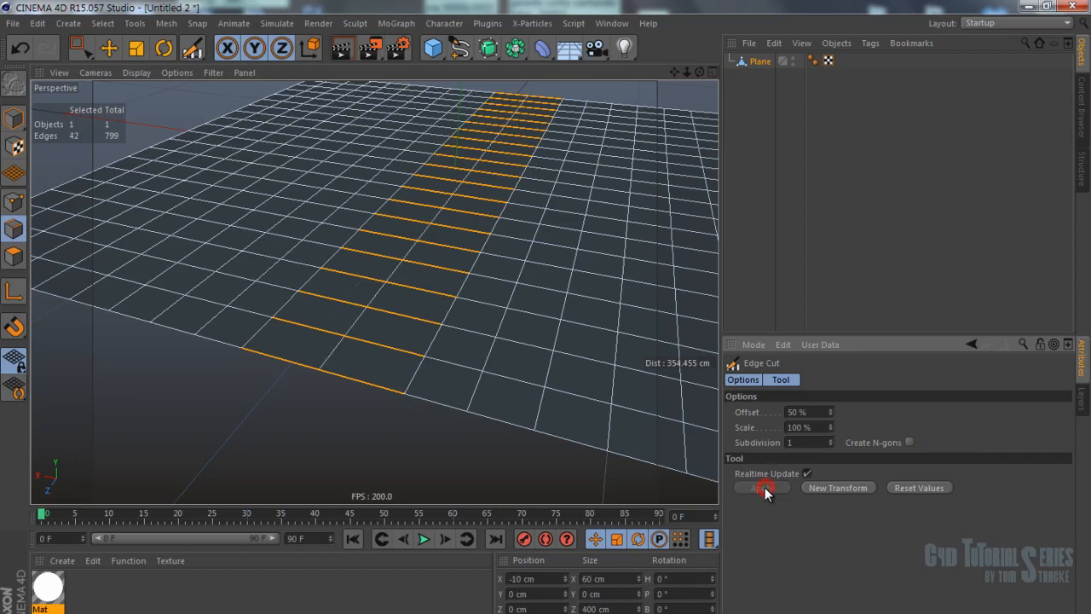
# Set the edge cut's Subdivision to 2, try out its Scale and Offset, and deselect the edges.
pyautogui.click(831, 439)
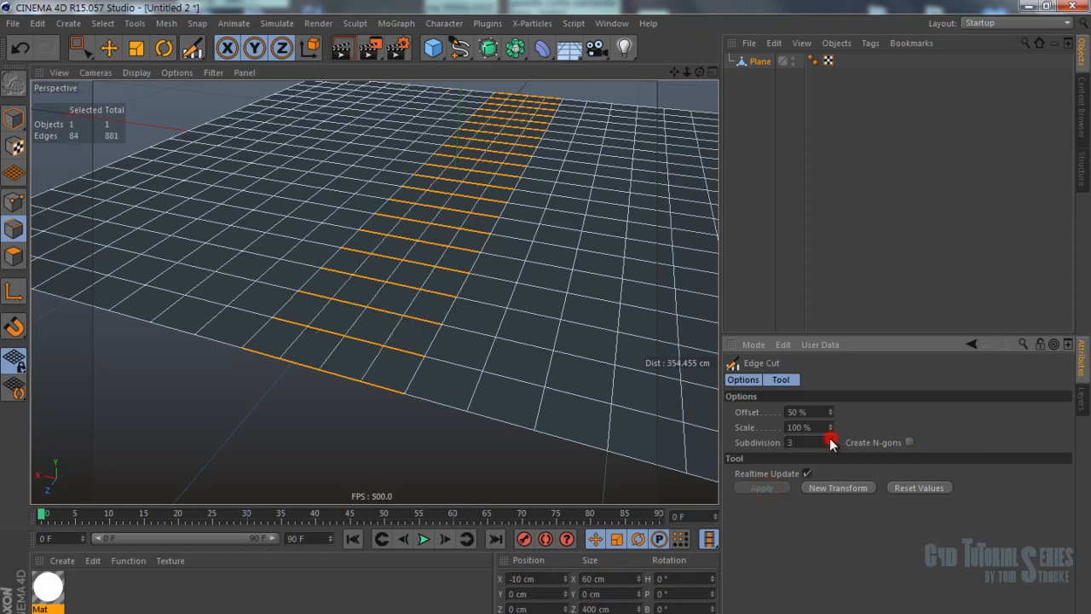
pyautogui.click(830, 424)
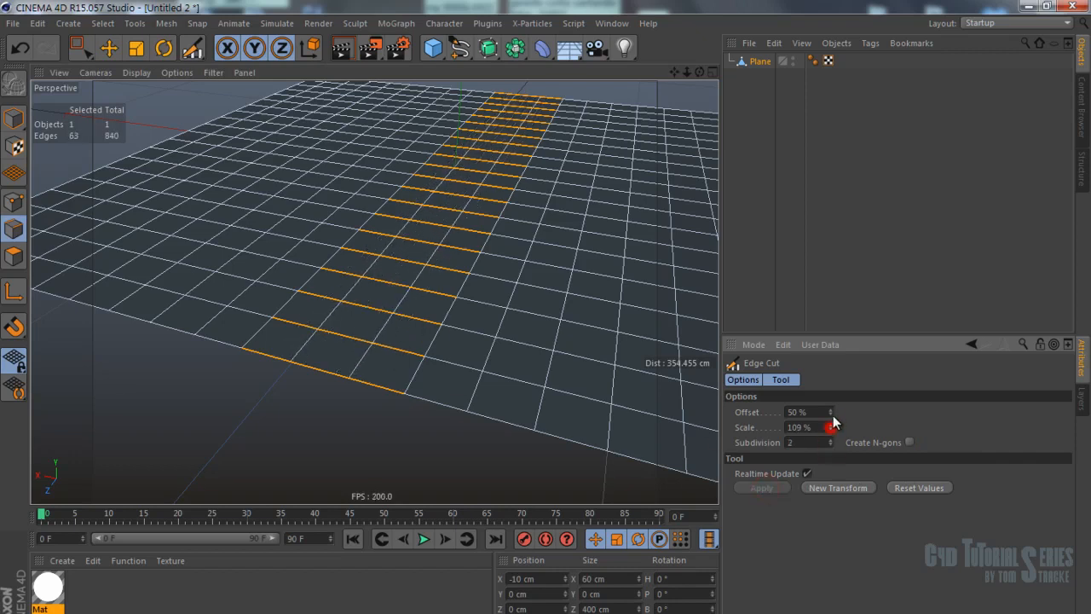
pyautogui.moveTo(829, 410); pyautogui.dragTo(842, 433)
pyautogui.press('e')
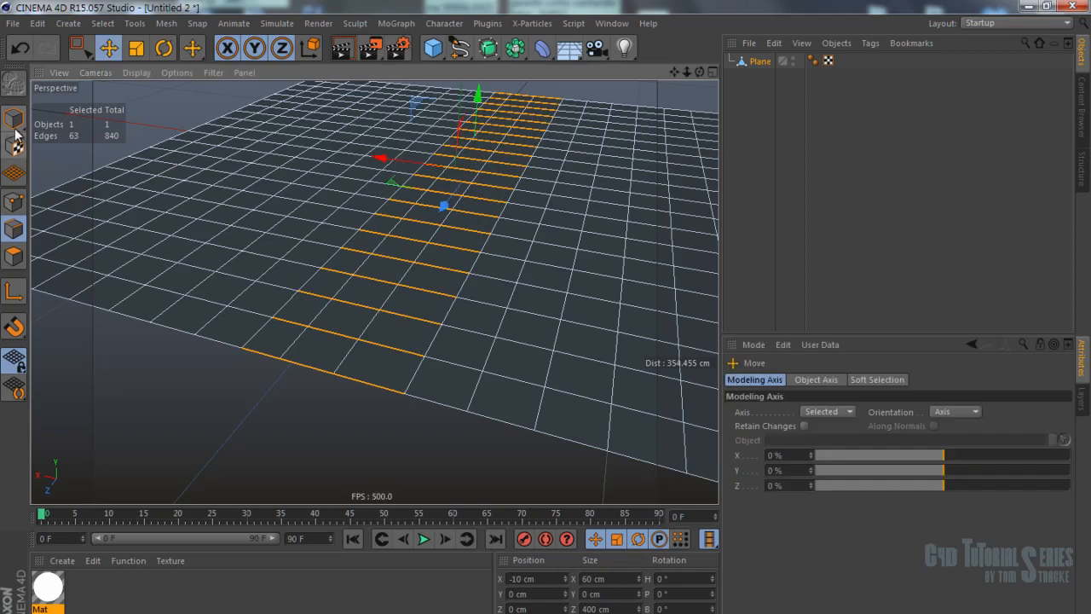
pyautogui.click(239, 404)
pyautogui.scroll(-4, 334, 375)
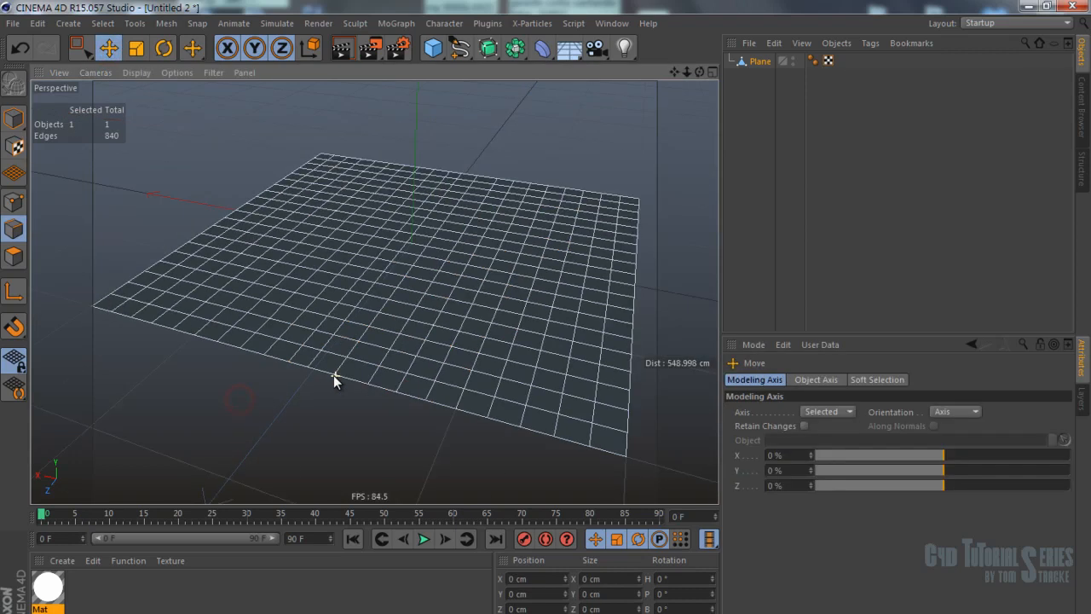
pyautogui.moveTo(420, 295)
pyautogui.keyDown('alt'); pyautogui.mouseDown()
pyautogui.moveTo(440, 293)
pyautogui.moveTo(431, 309)
pyautogui.mouseUp(); pyautogui.keyUp('alt')
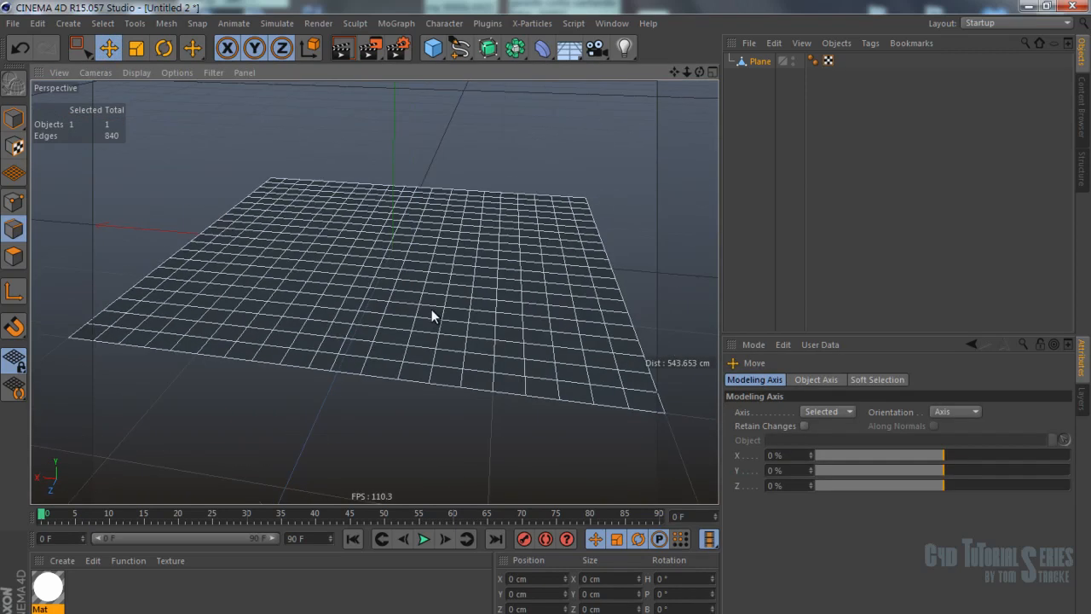
pyautogui.keyDown('alt'); pyautogui.moveTo(509, 329); pyautogui.dragTo(502, 329); pyautogui.keyUp('alt')
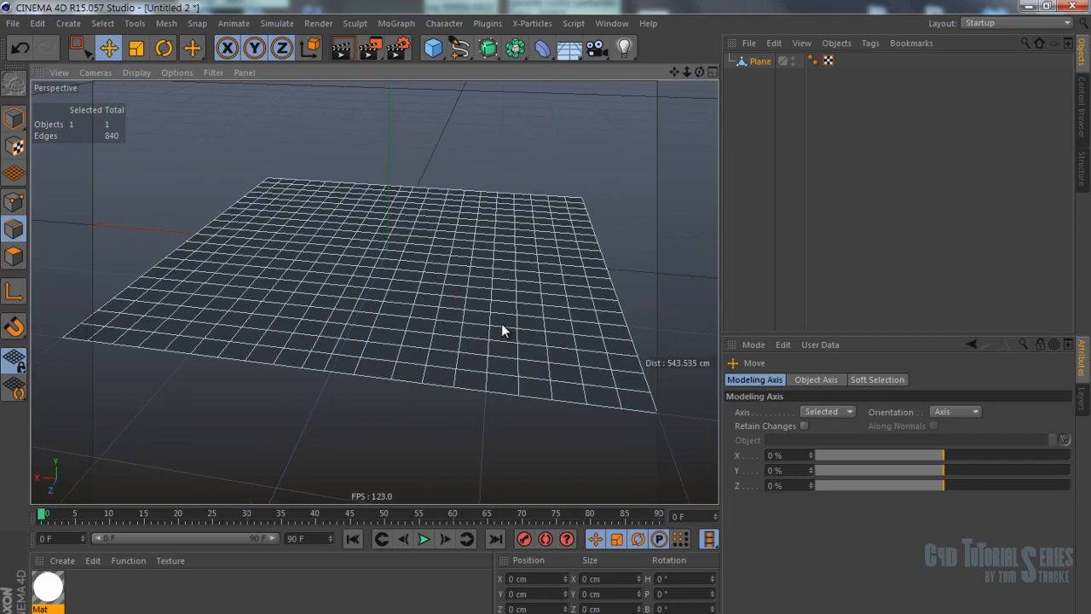
pyautogui.doubleClick(697, 6)
pyautogui.doubleClick(708, 15)
pyautogui.keyDown('alt'); pyautogui.moveTo(436, 258); pyautogui.dragTo(430, 265); pyautogui.keyUp('alt')
pyautogui.click(366, 285)
pyautogui.click(496, 171)
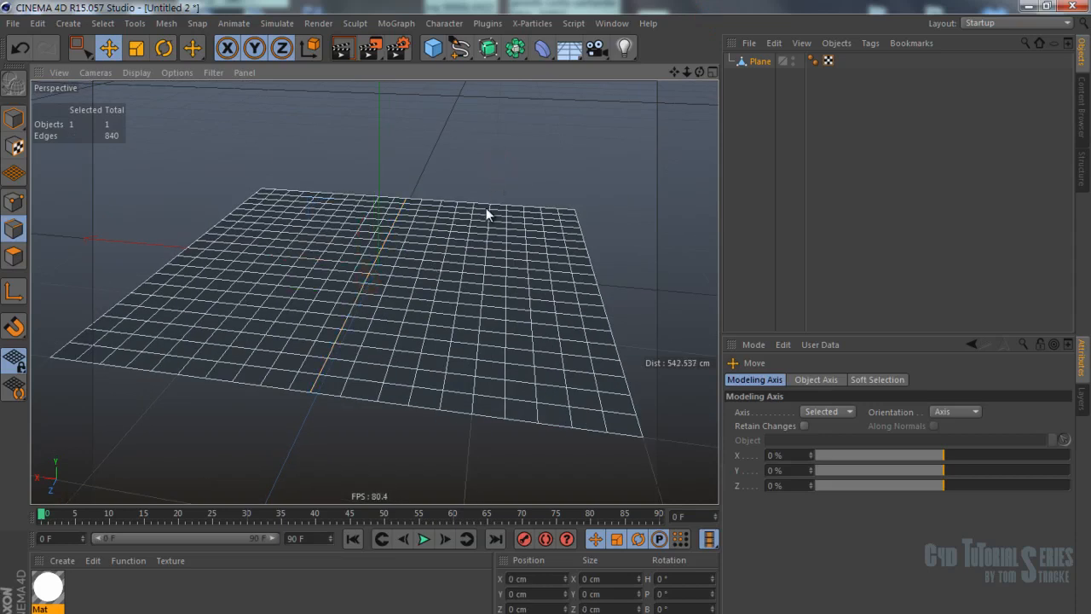